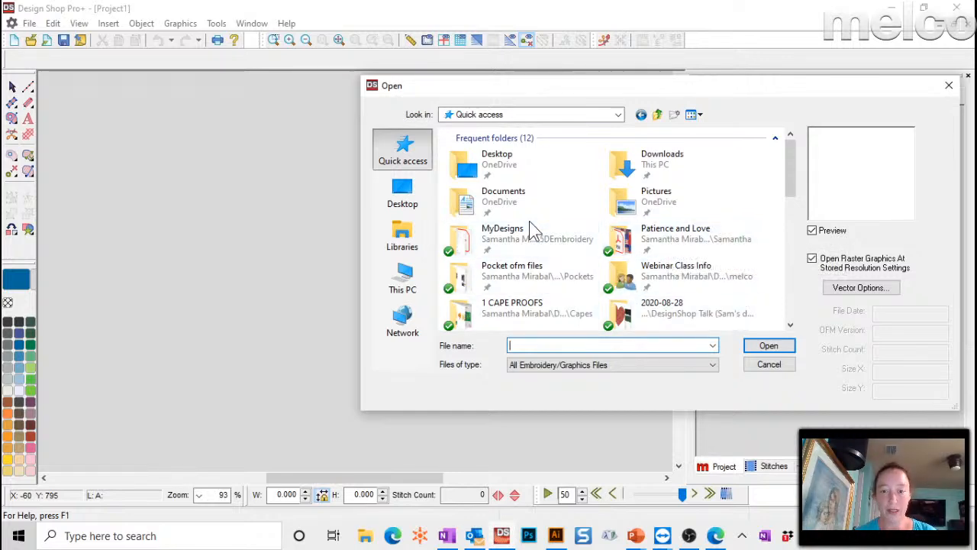
- Browse Webinar Class Info > DesignShop Talk > 2020-08-28 and open 255xxSM2.dst
double_click(653, 275)
double_click(538, 155)
scroll(519, 252, "down", 8)
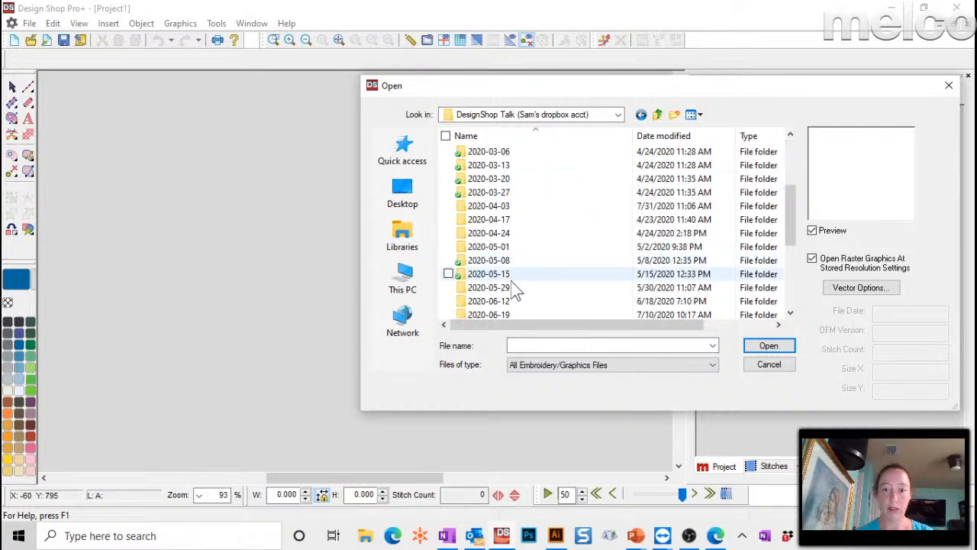
double_click(492, 260)
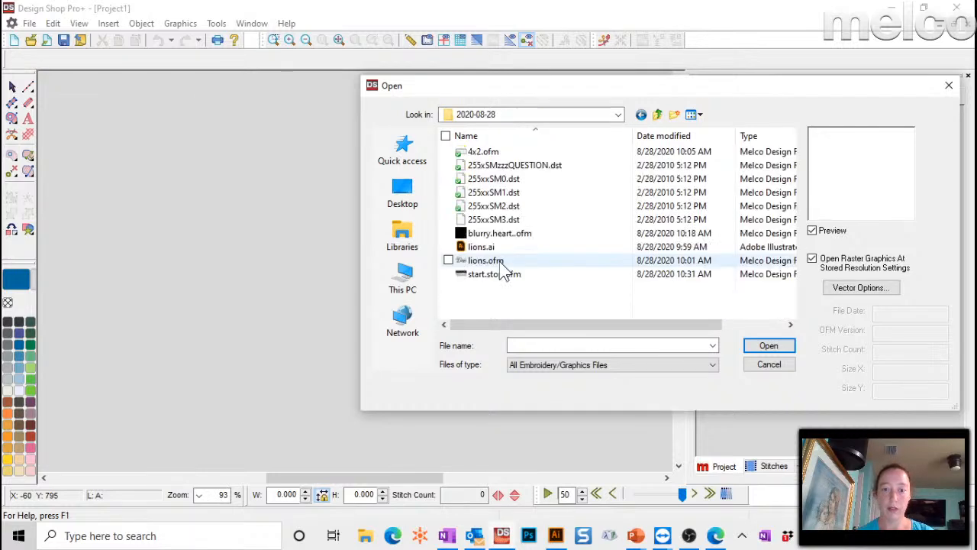
left_click(495, 181)
left_click(495, 193)
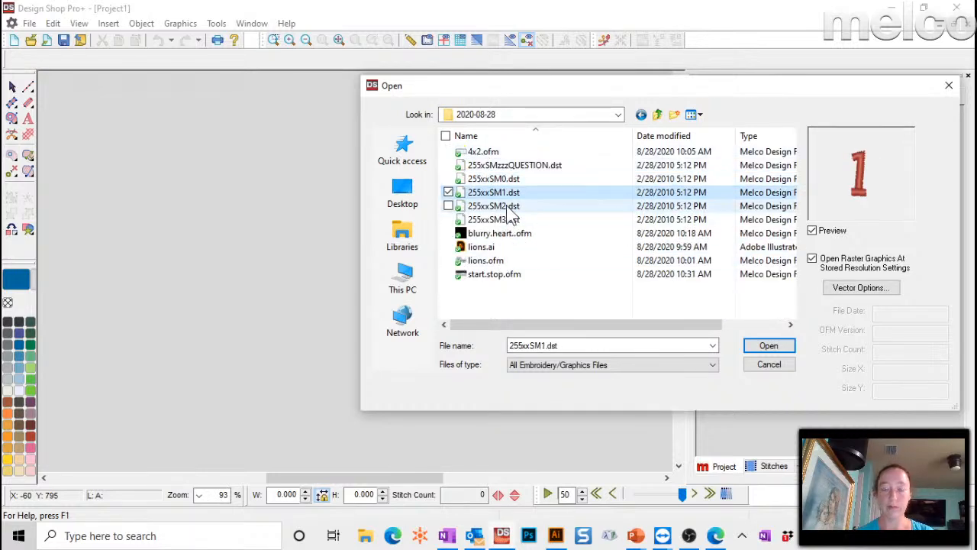
double_click(500, 206)
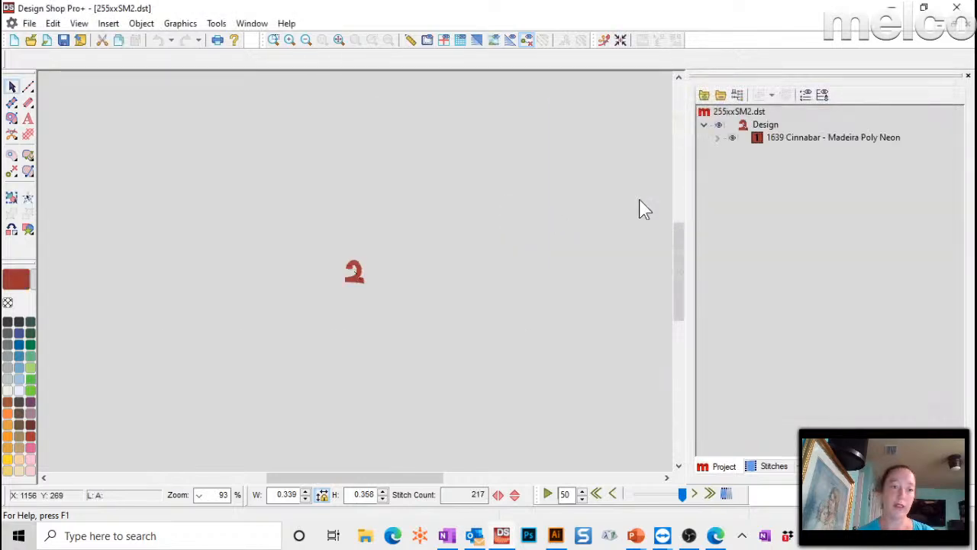
- Select the red '2', fit it to the view, and turn on the realistic 3-D thread display
left_click(354, 277)
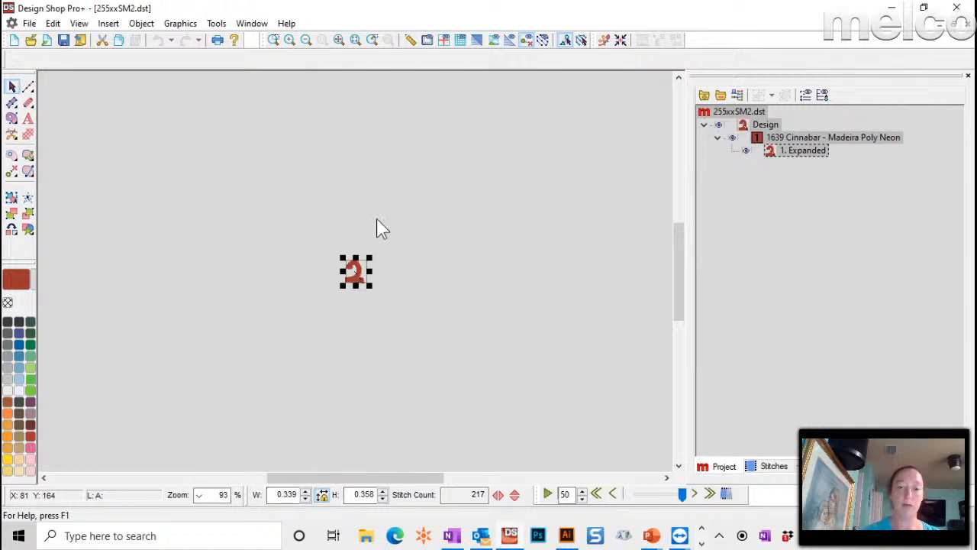
left_click(355, 40)
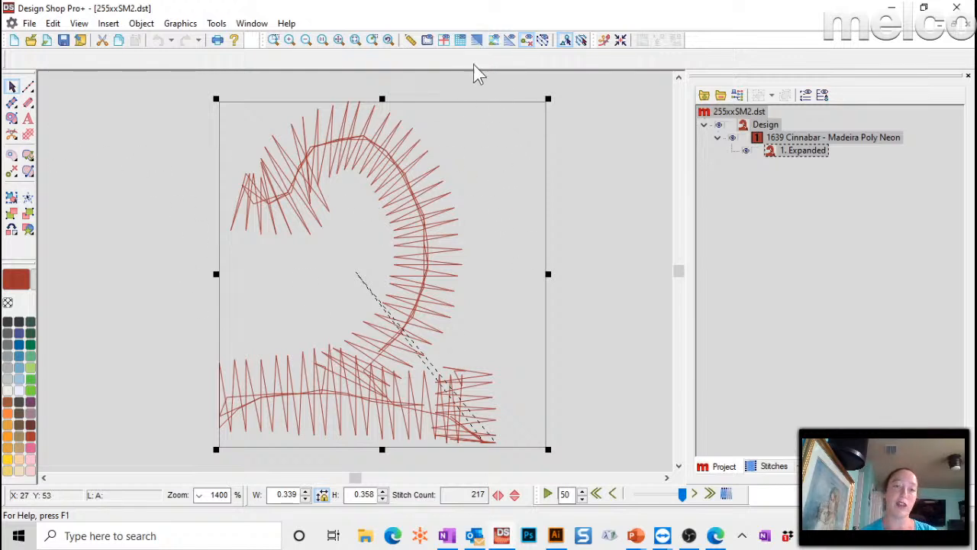
left_click(476, 41)
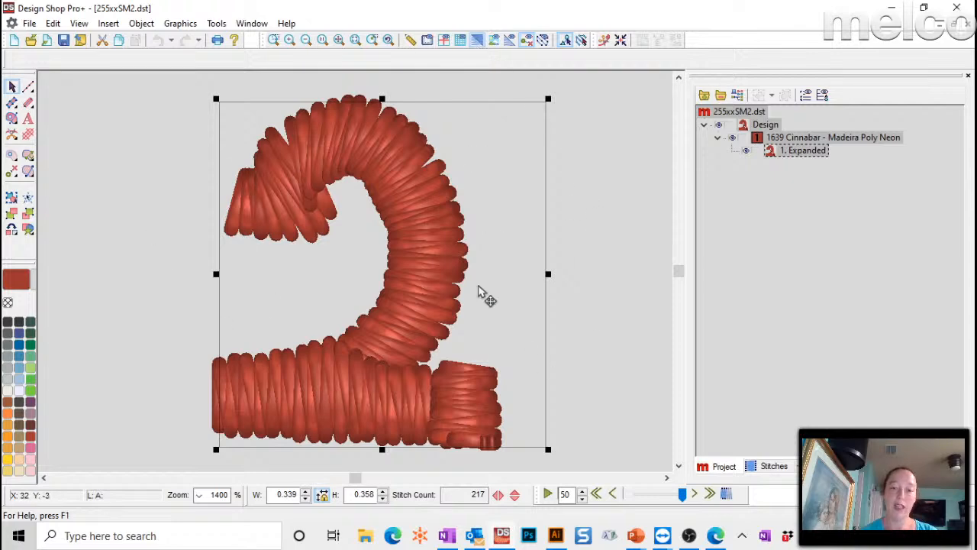
- Open the Alphabet Editor from the Tools menu
left_click(217, 23)
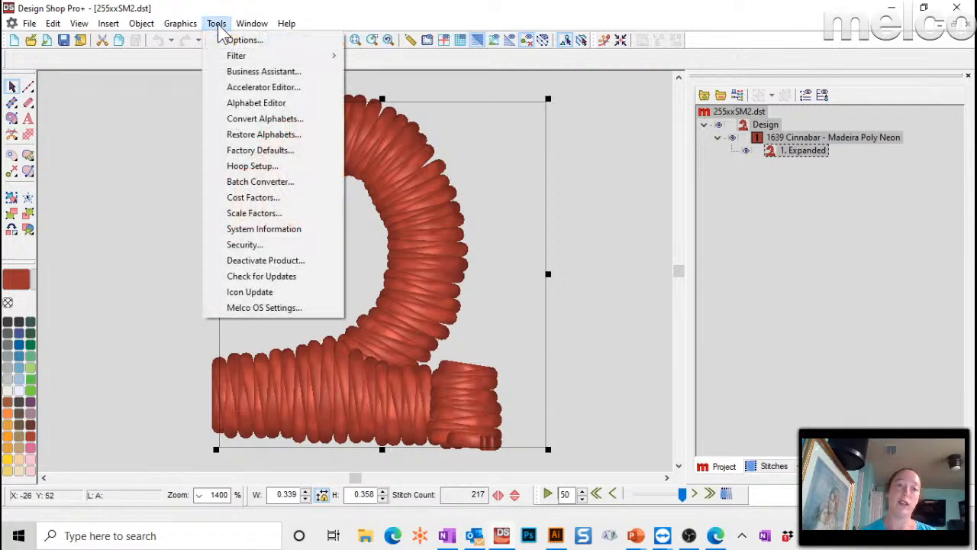
left_click(252, 104)
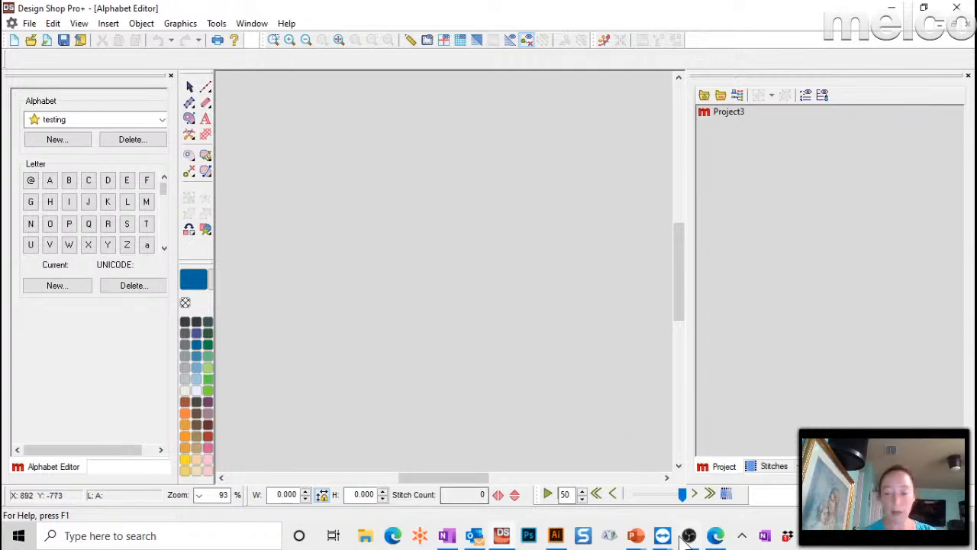
mouse_move(636, 535)
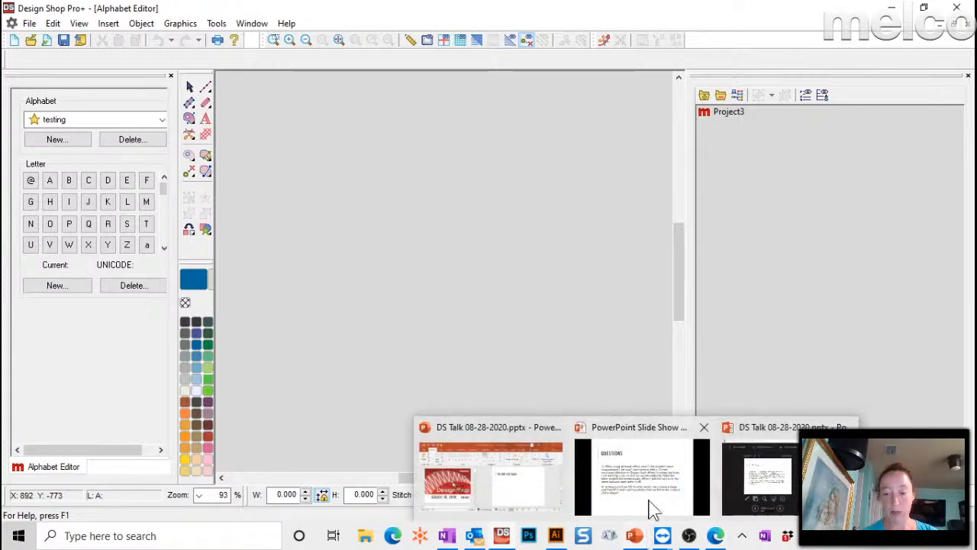
left_click(655, 484)
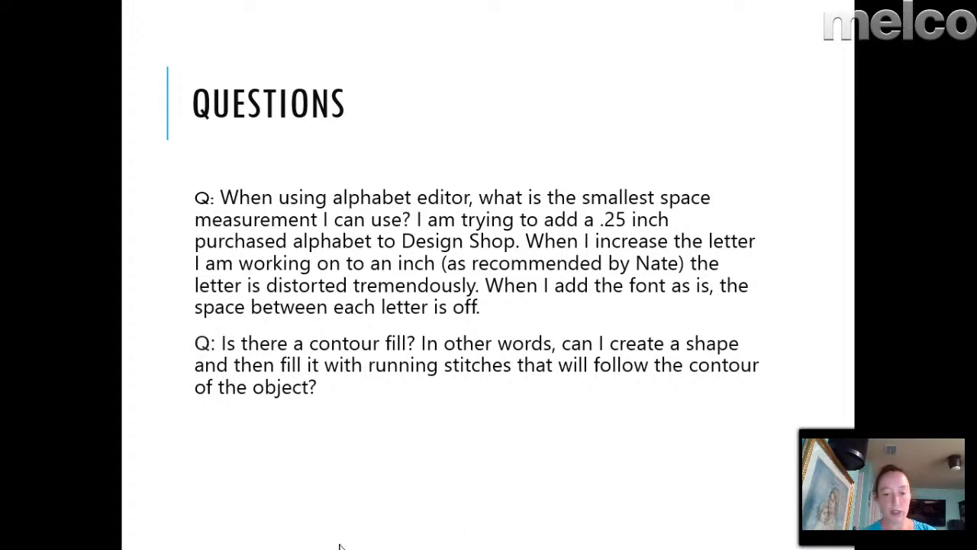
key("alt+Tab")
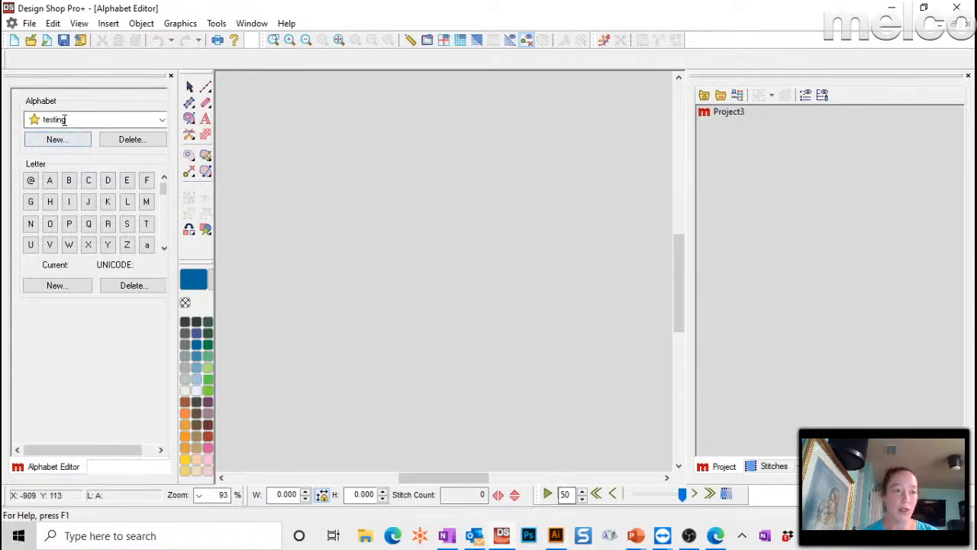
- Load letter H, drag its right spacing marker closer, and return to the questions slide show
left_click(49, 201)
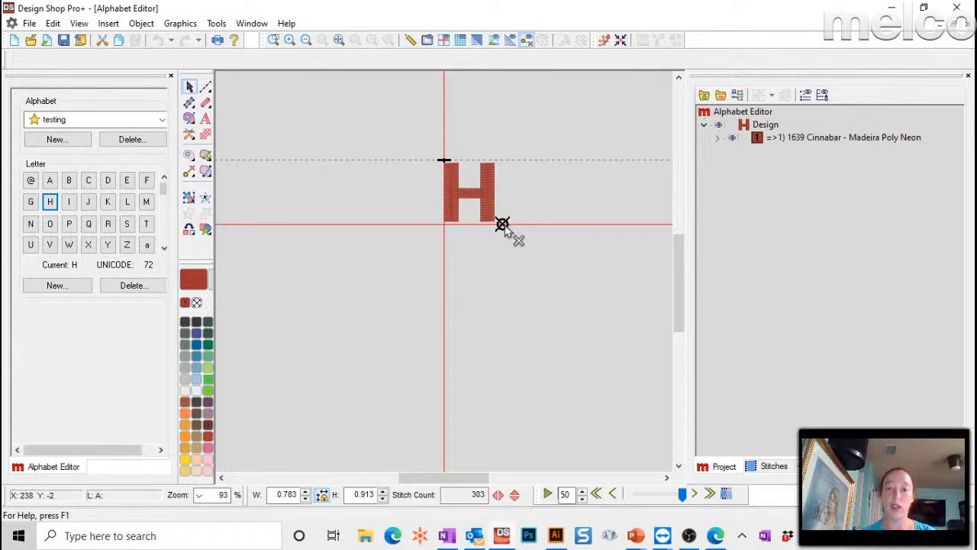
left_click_drag(504, 228, 490, 229)
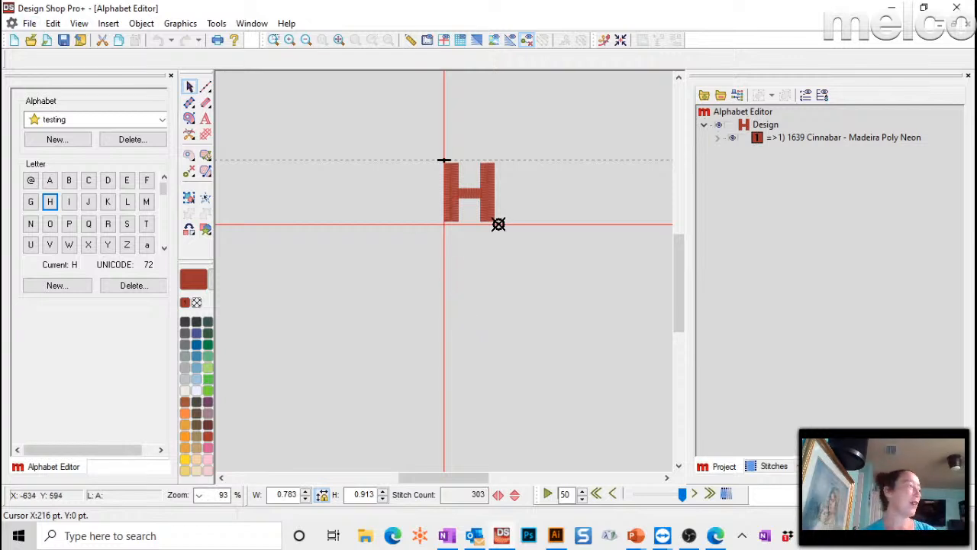
key("alt+Tab")
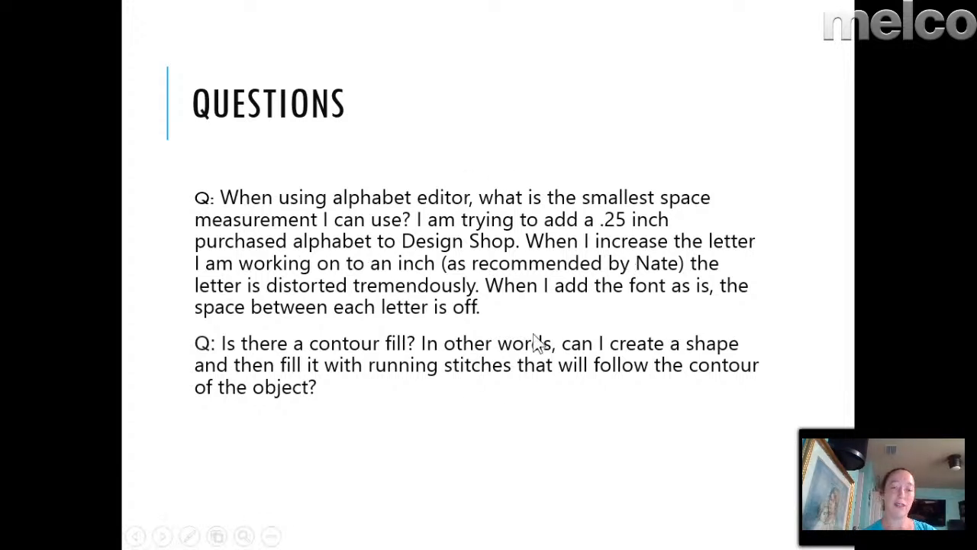
- Advance to the questions slide on rectangle fills and satin patches
left_click(349, 401)
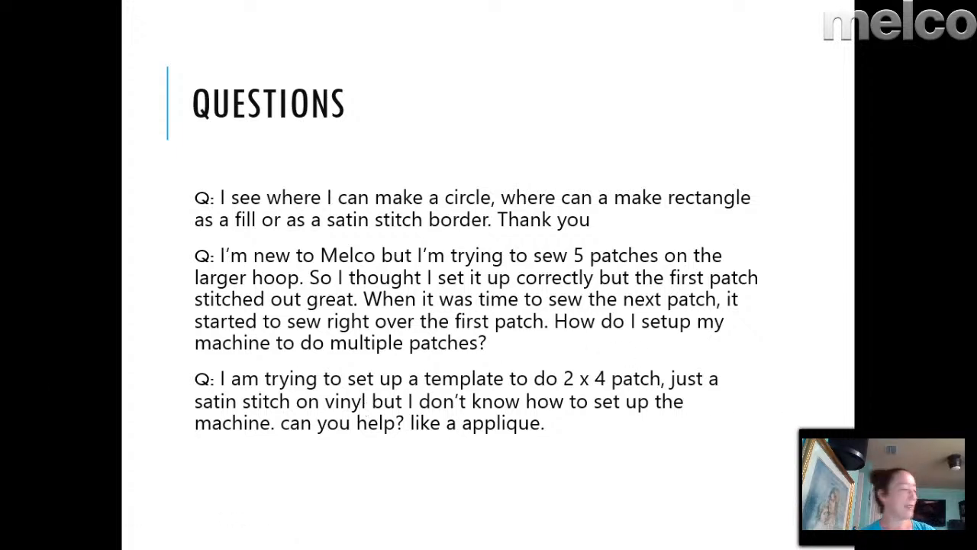
- Close the alphabet and the 2 design without saving, leaving an empty Project4
key("alt+Tab")
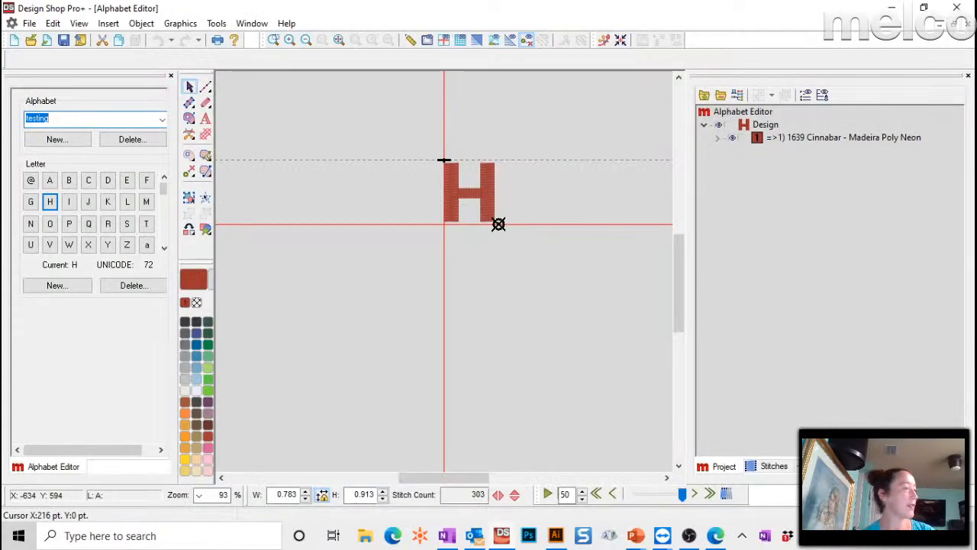
left_click(969, 29)
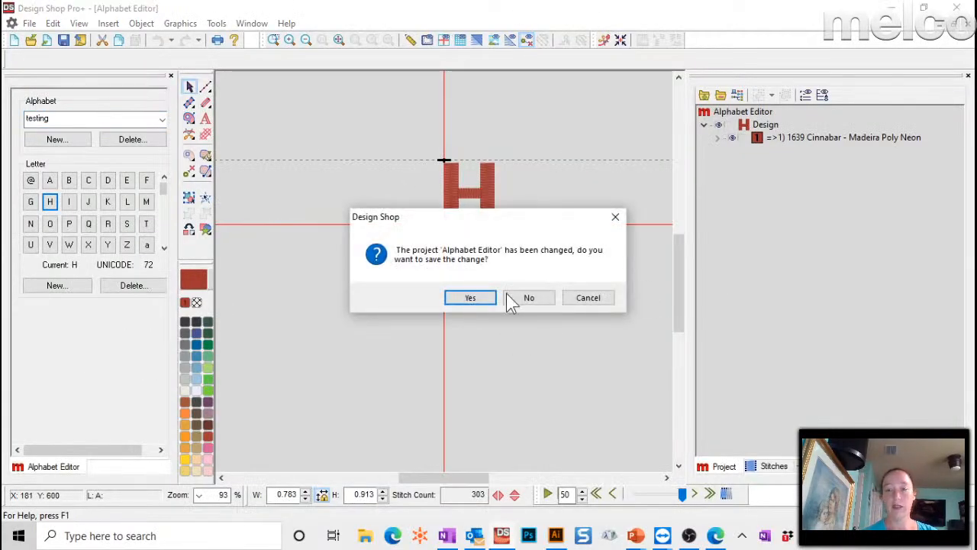
left_click(513, 297)
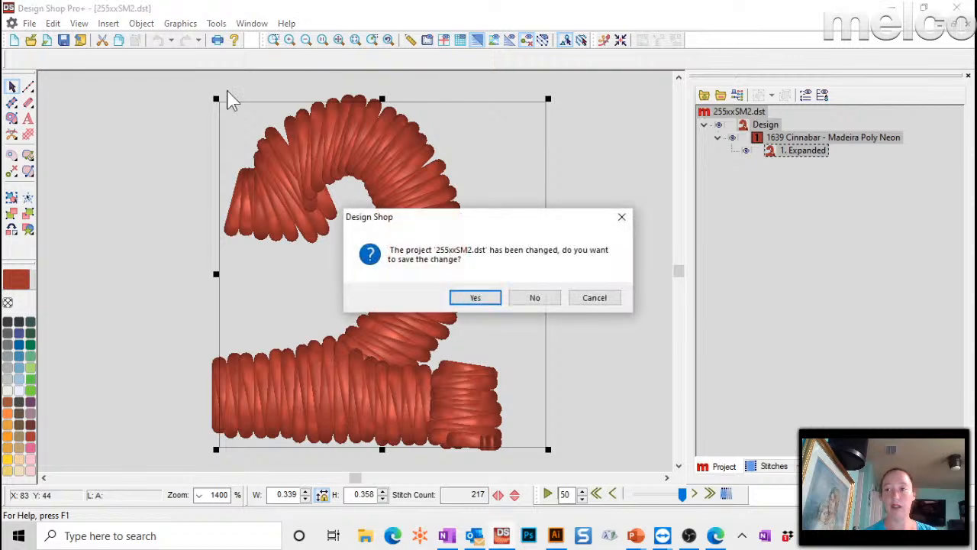
left_click(537, 299)
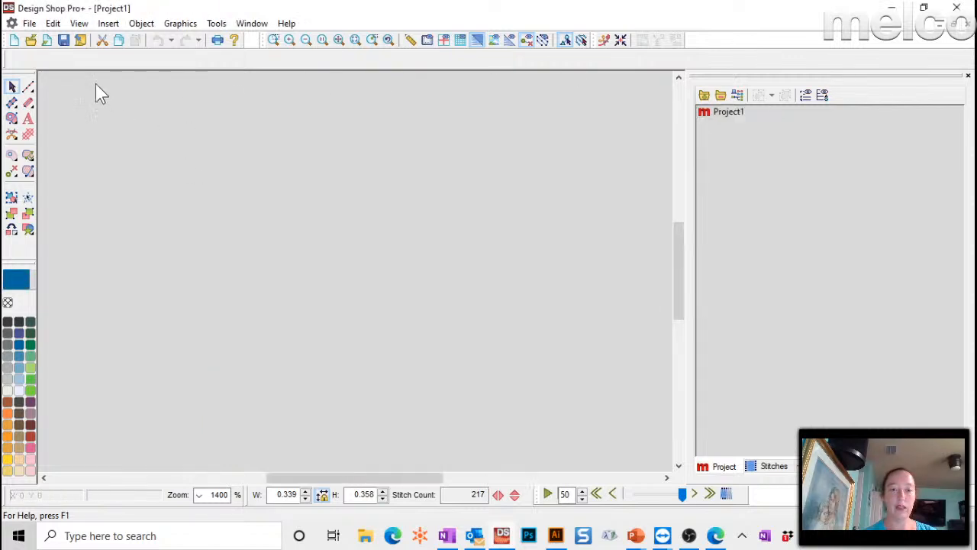
left_click(13, 40)
left_click(171, 77)
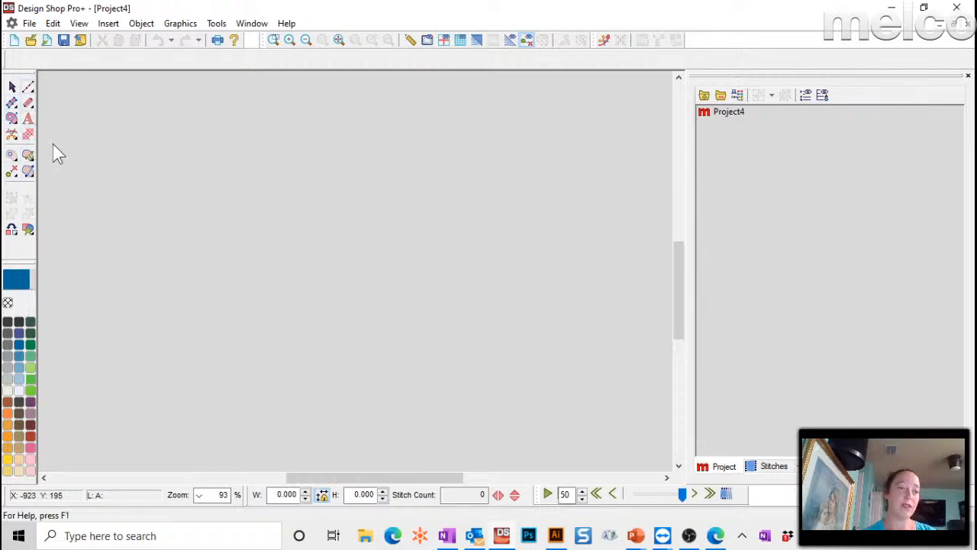
- Draw a satin-column circle outline using automatic circle input
left_click(28, 103)
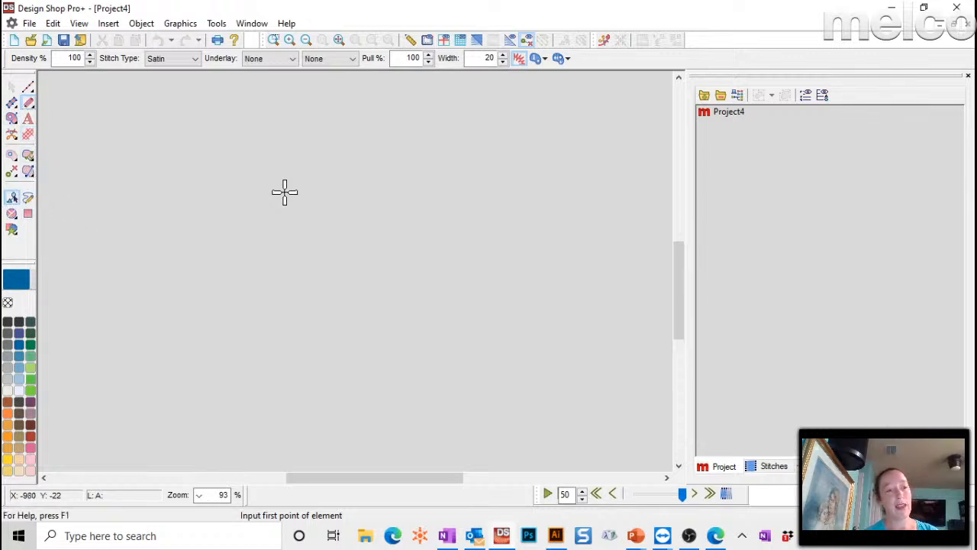
left_click(12, 214)
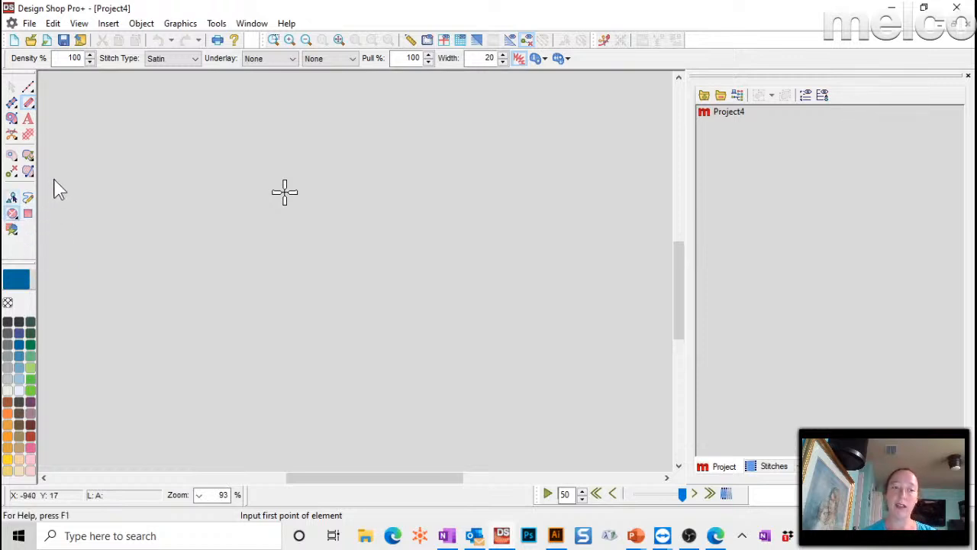
left_click(31, 105)
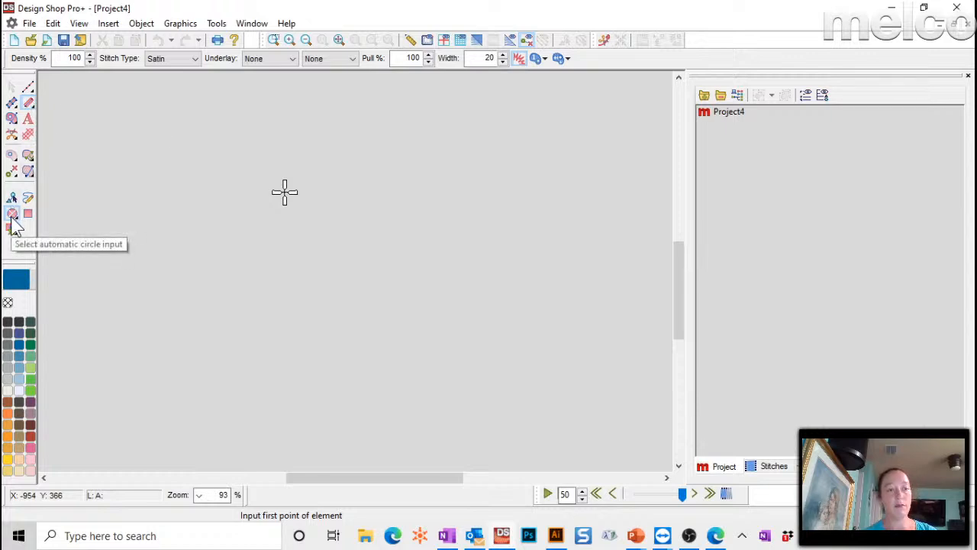
left_click(12, 216)
left_click(324, 130)
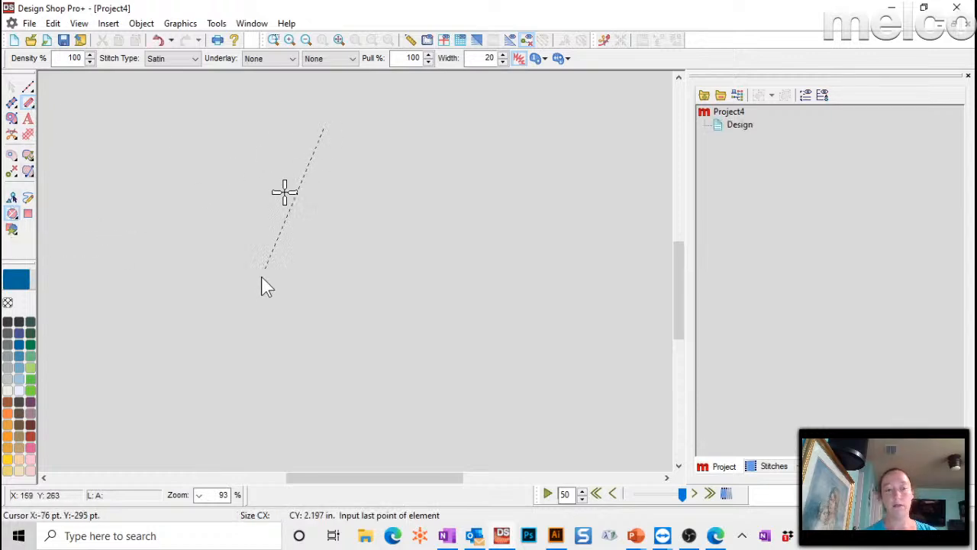
left_click(256, 315)
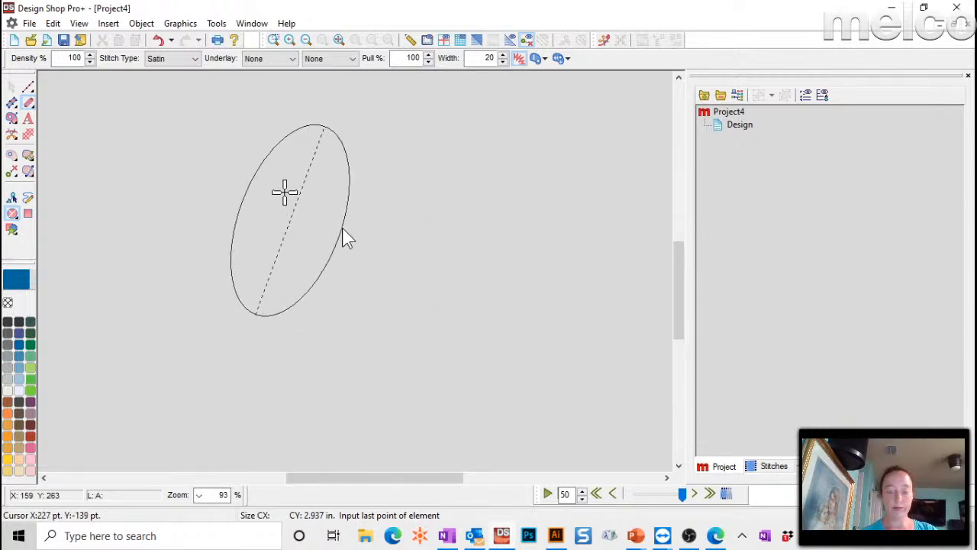
left_click(437, 264)
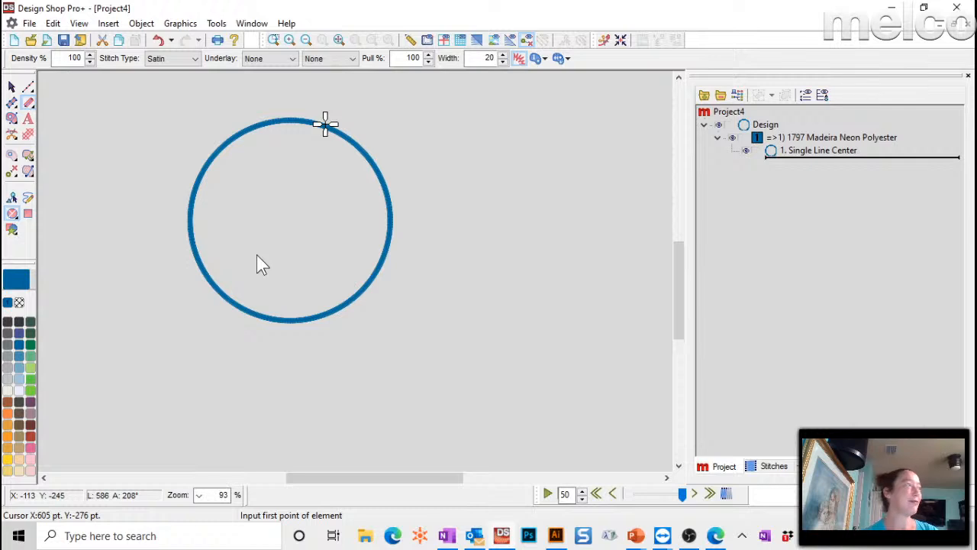
- Set the circle's satin width to 40
left_click(807, 152)
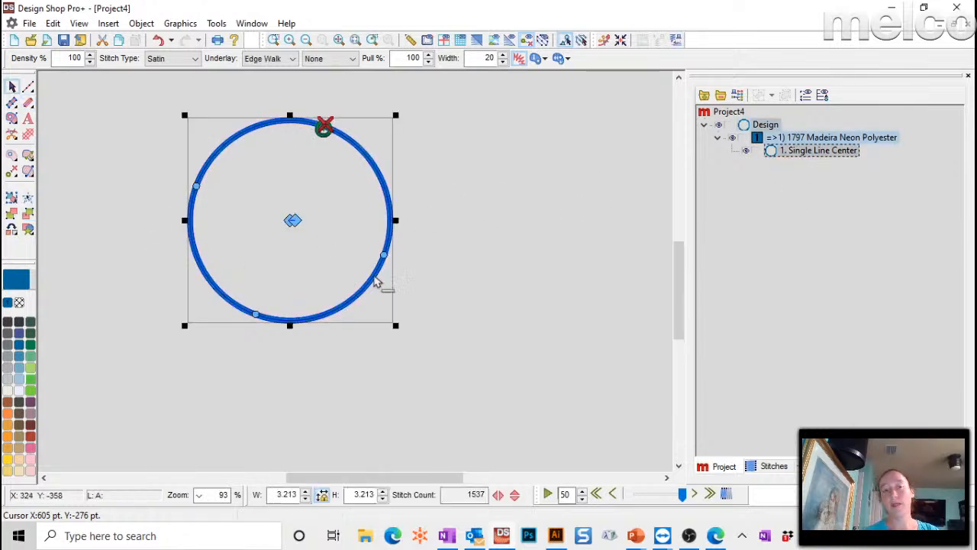
double_click(489, 58)
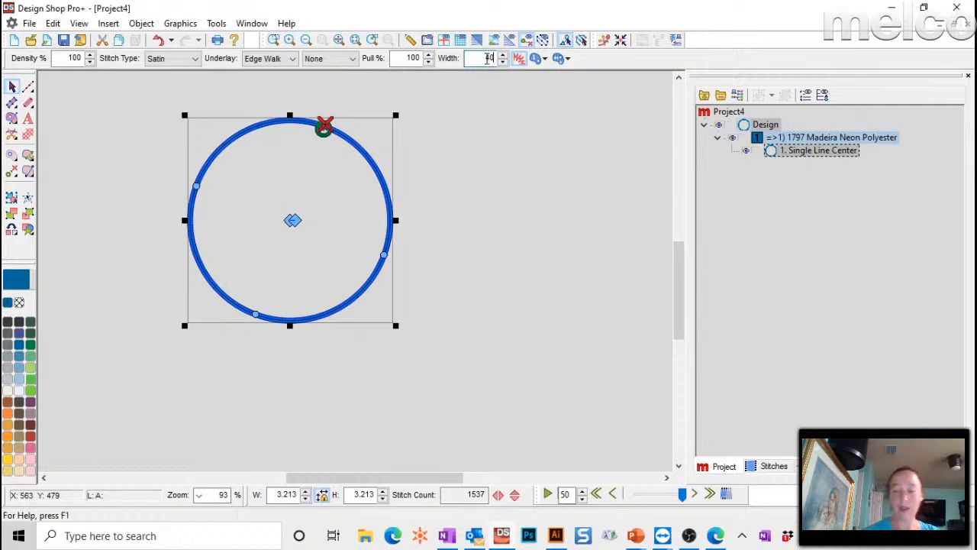
type("40")
key("Return")
left_click(377, 200)
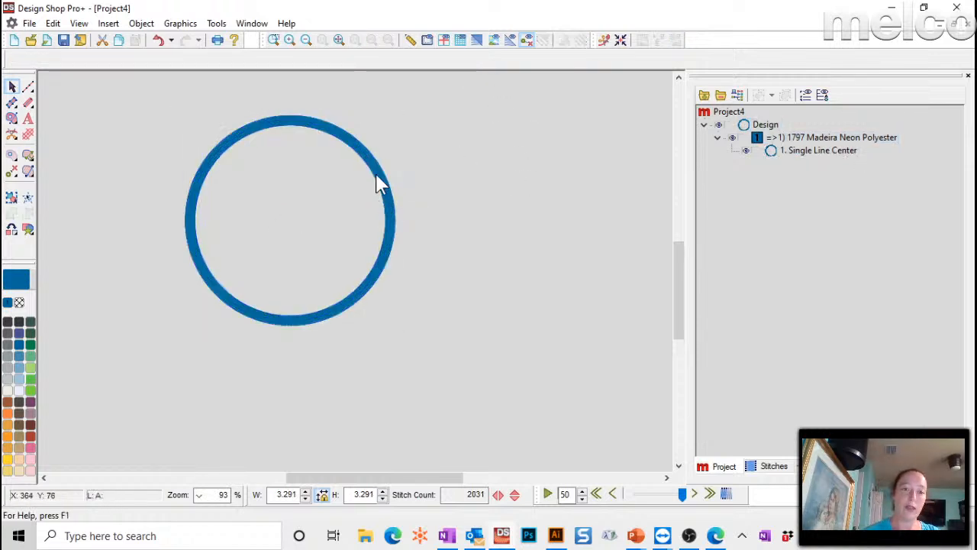
left_click(28, 102)
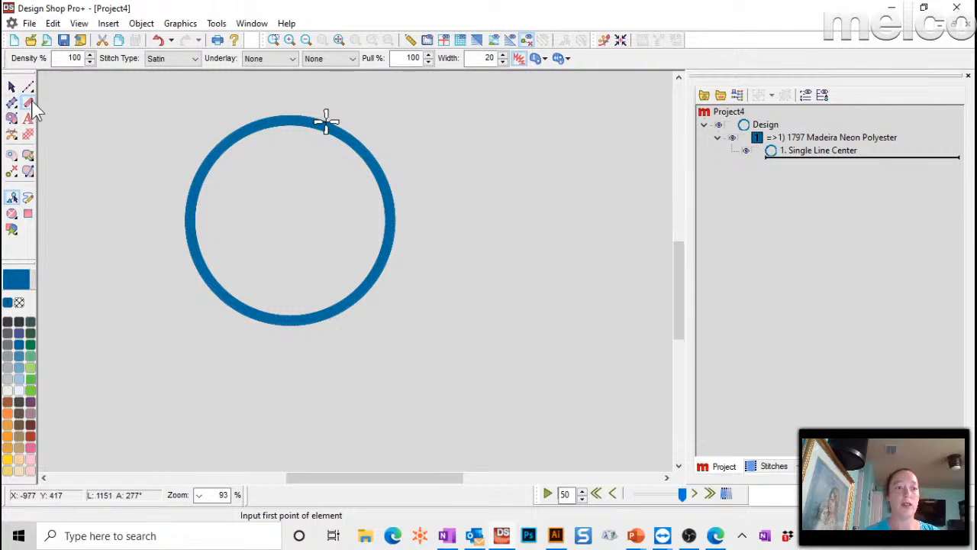
- Draw a rotated satin square outline overlapping the circle with automatic rectangle input
left_click(29, 215)
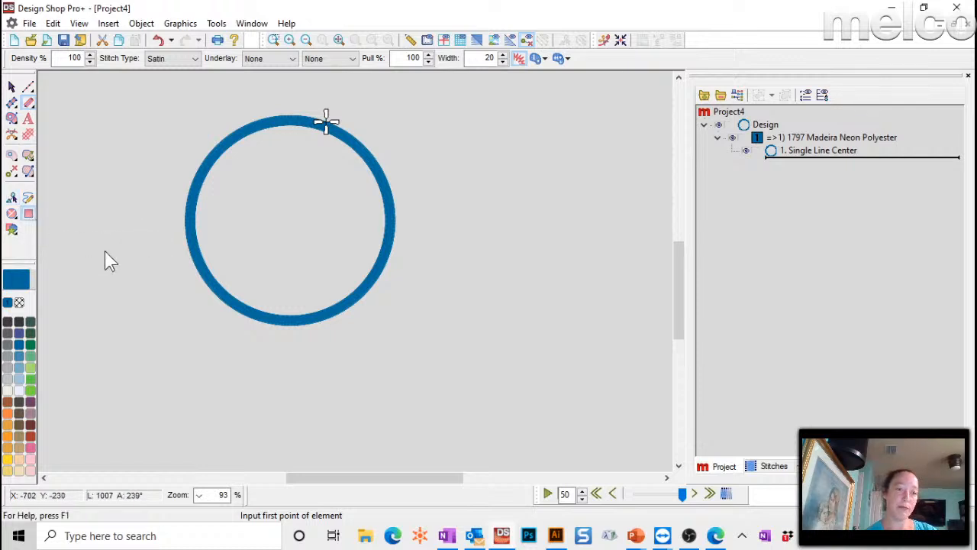
left_click(416, 133)
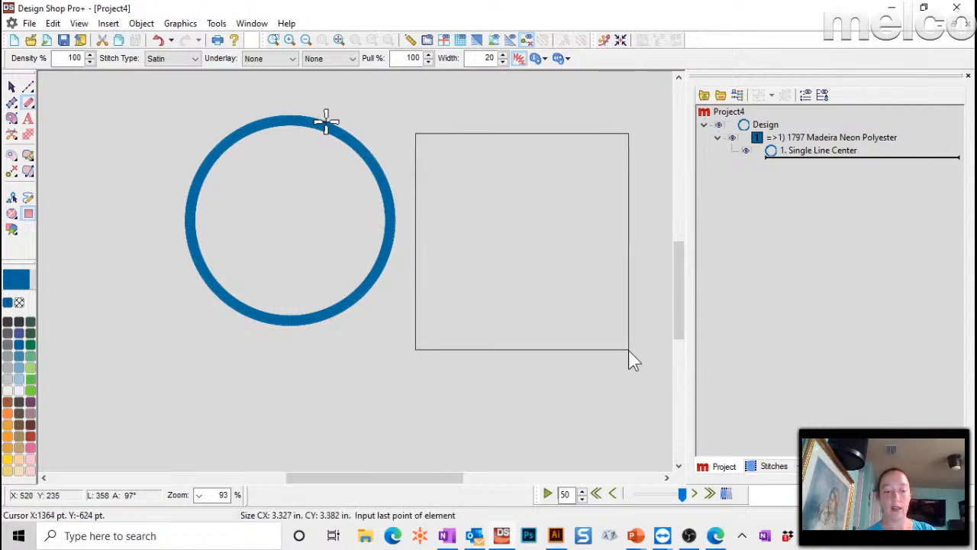
key("ctrl")
key("ctrl")
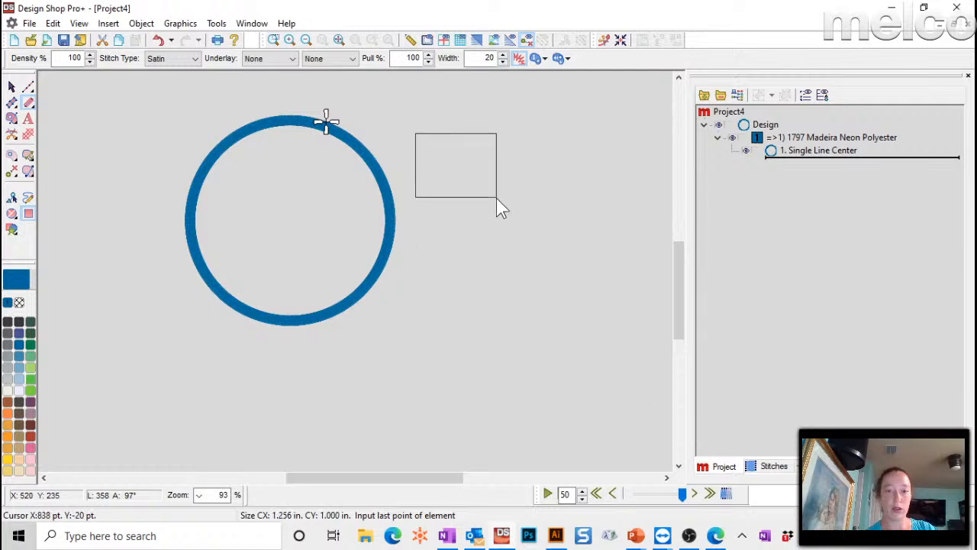
key("ctrl")
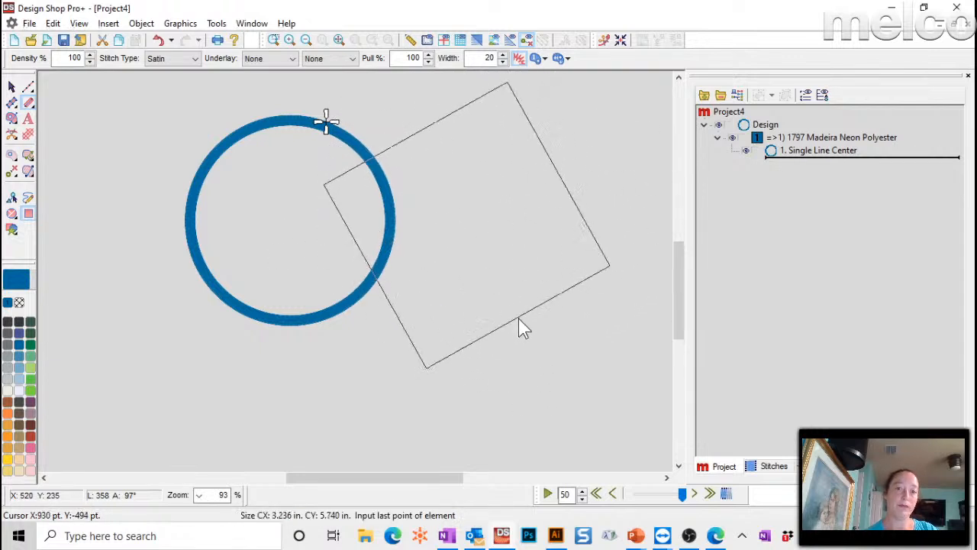
left_click(514, 331)
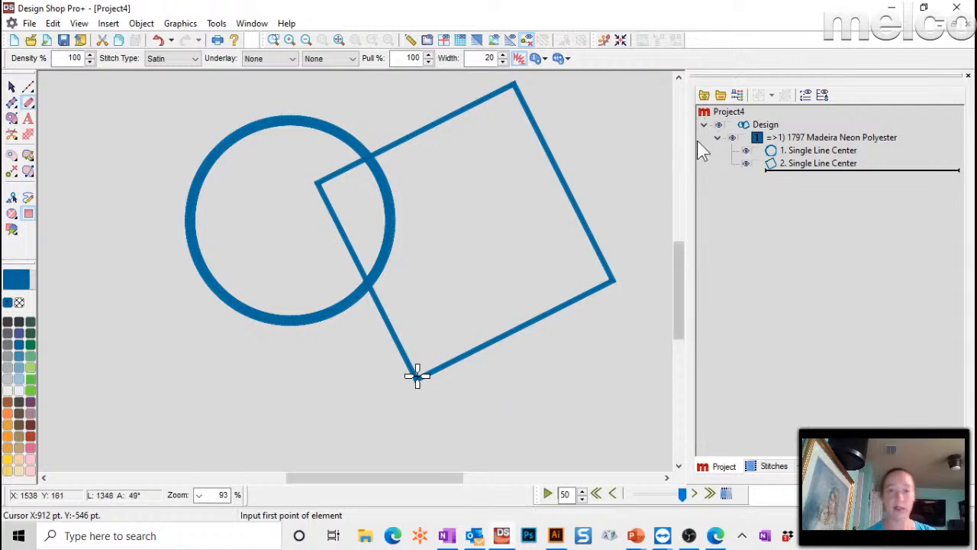
- Apply satin width 40 to the square's outline
left_click(807, 164)
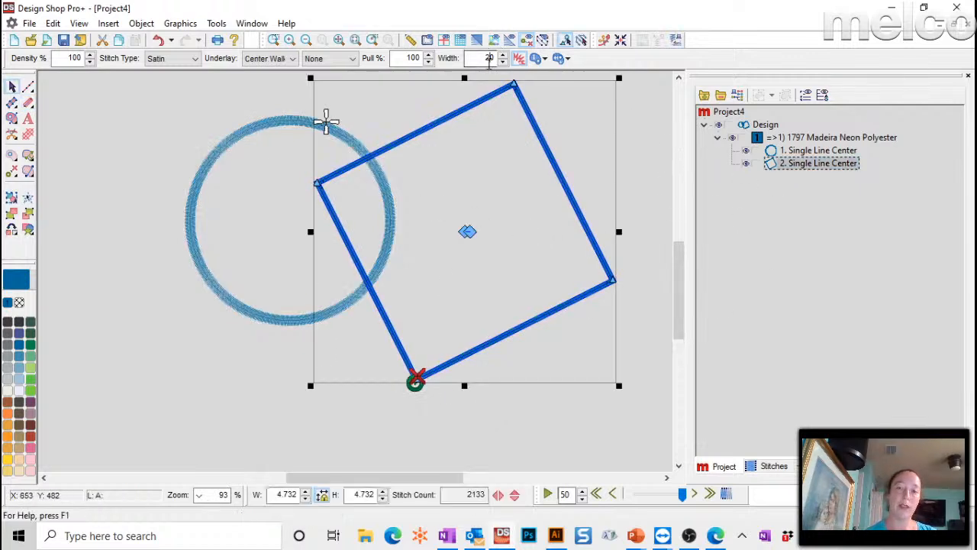
key("Return")
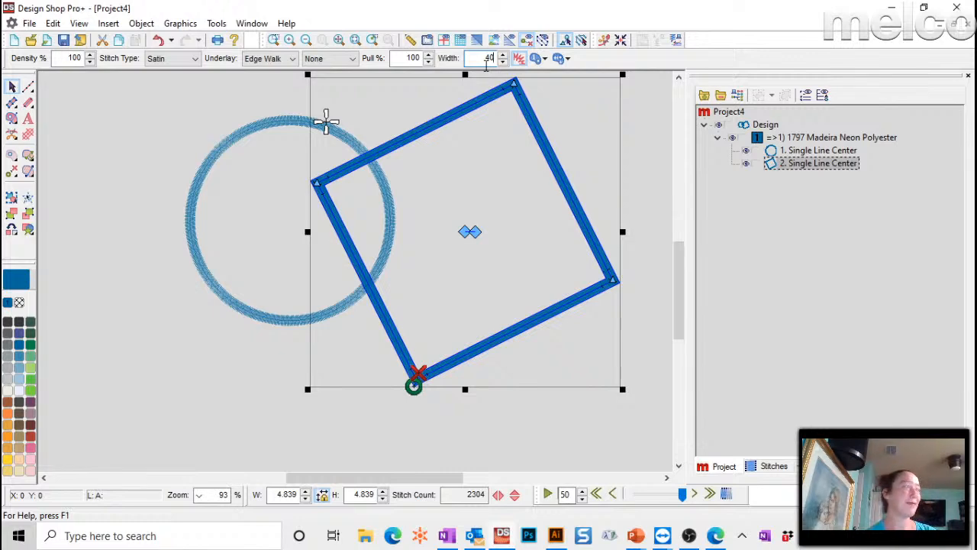
left_click(794, 151)
left_click(801, 163)
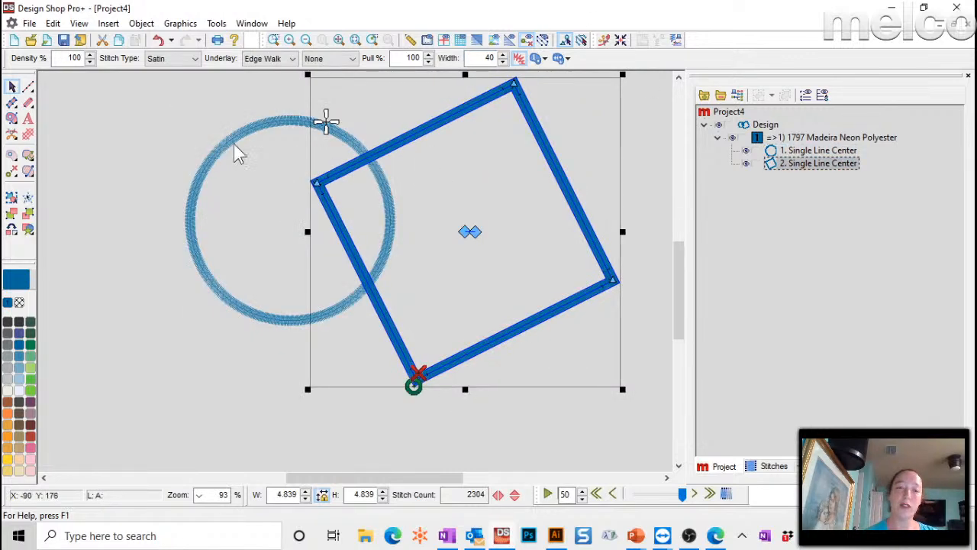
left_click(133, 120)
scroll(207, 161, "up", 1)
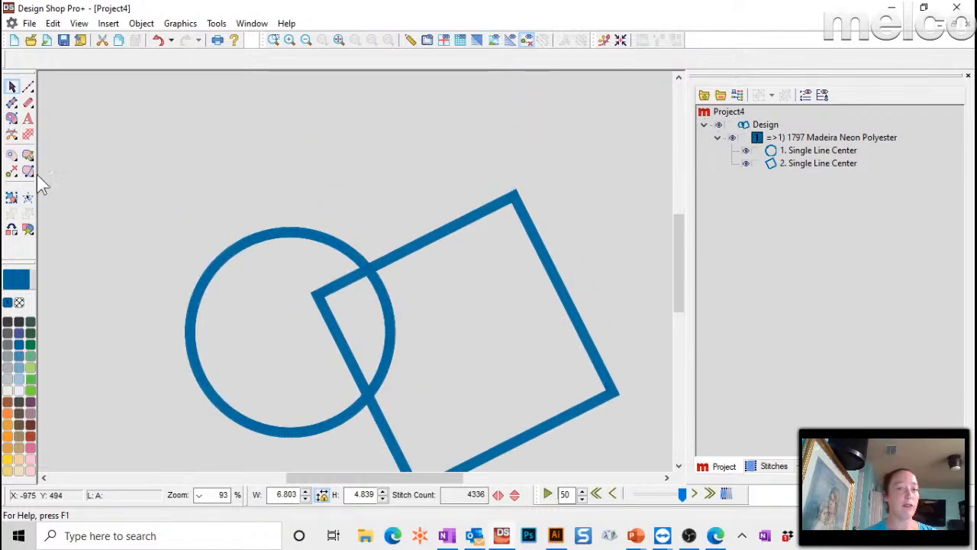
- Draw a complex-fill rectangle at the upper left and fit the design in view
left_click(12, 121)
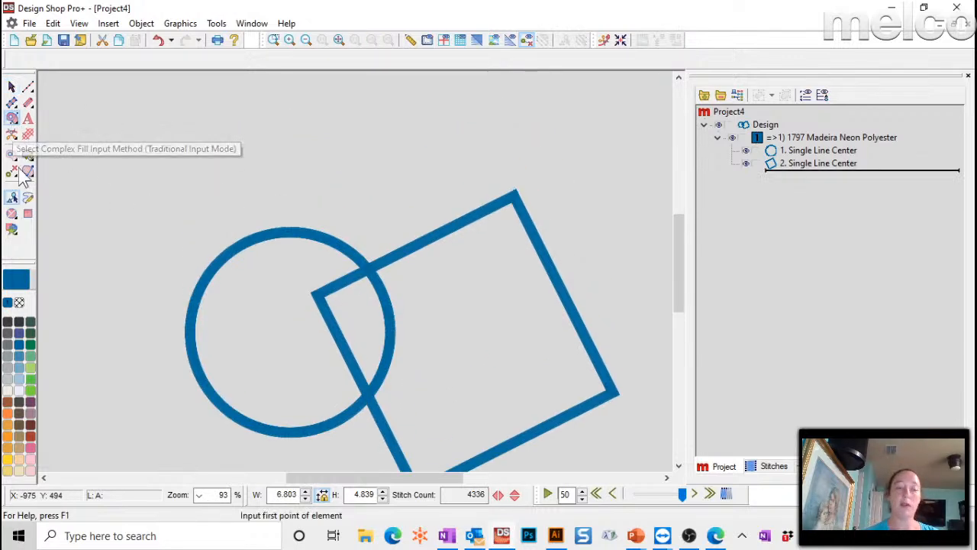
left_click(28, 215)
left_click_drag(142, 116, 255, 207)
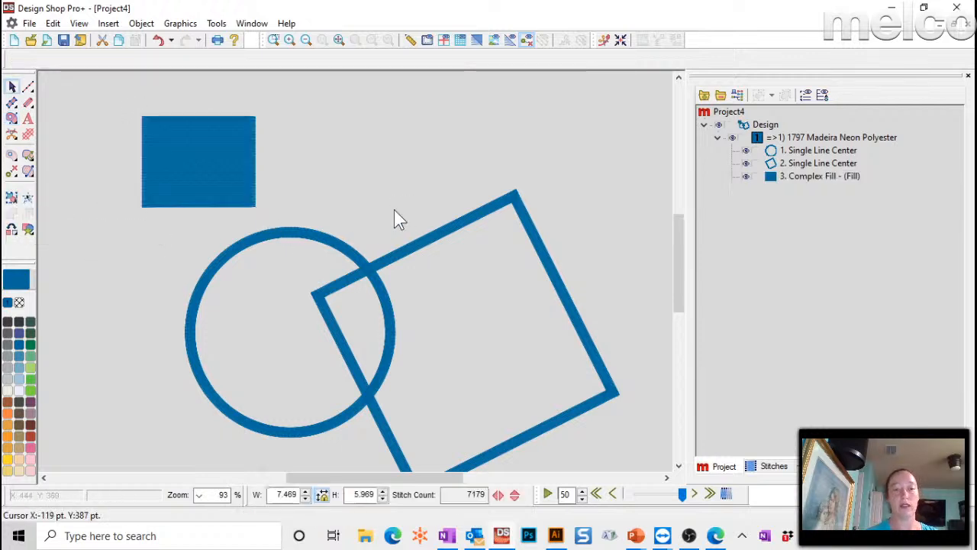
left_click(339, 39)
- Draw a complex-fill ellipse, then switch to the Questions slide in PowerPoint
left_click(12, 118)
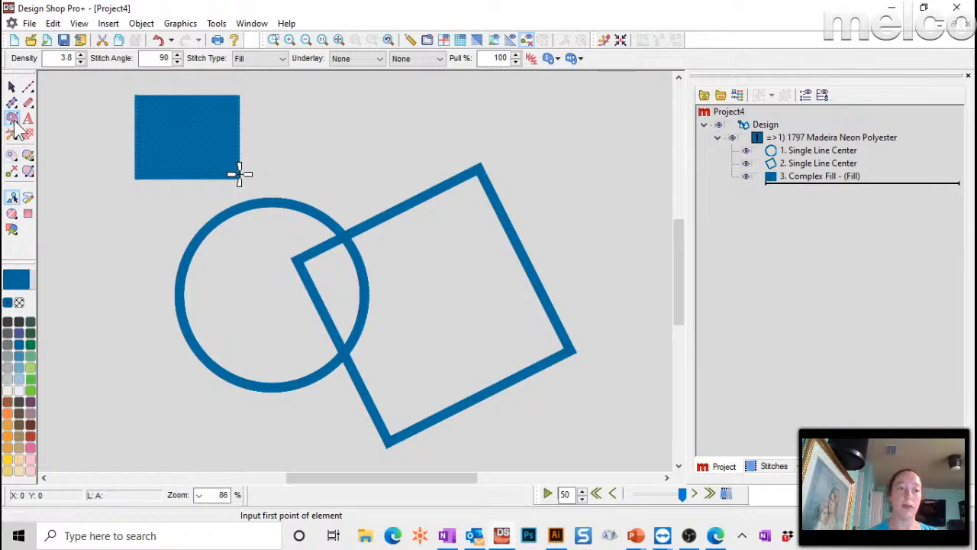
left_click(12, 215)
left_click(339, 104)
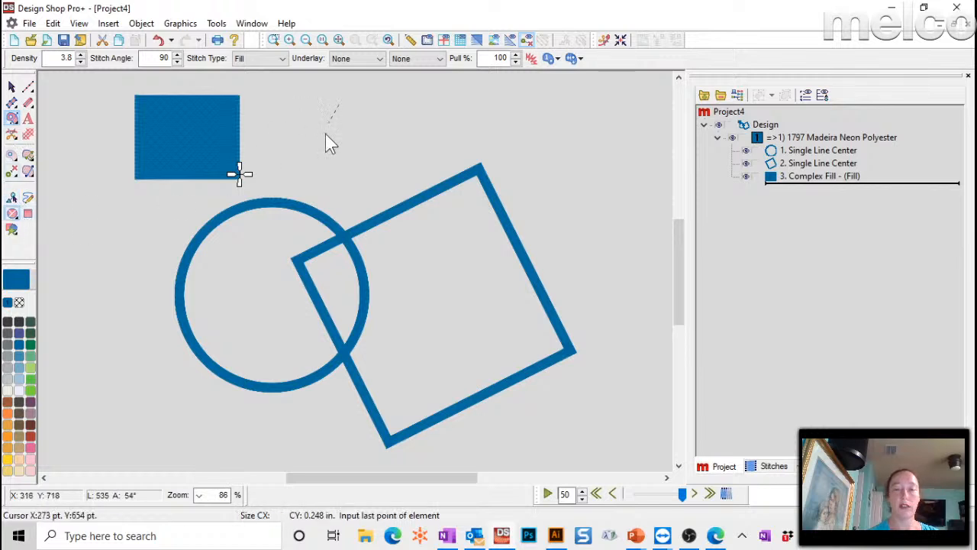
left_click(321, 178)
left_click(412, 136)
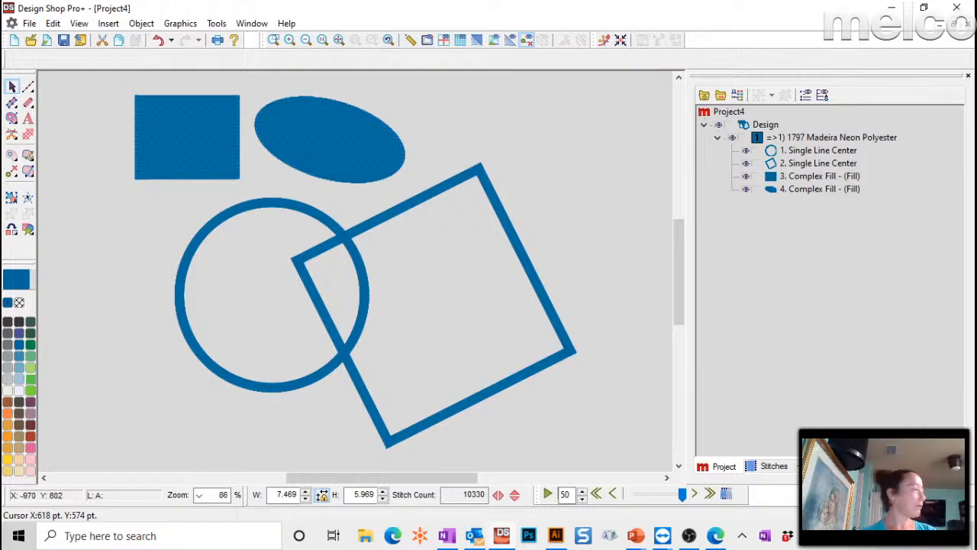
key("alt+Tab")
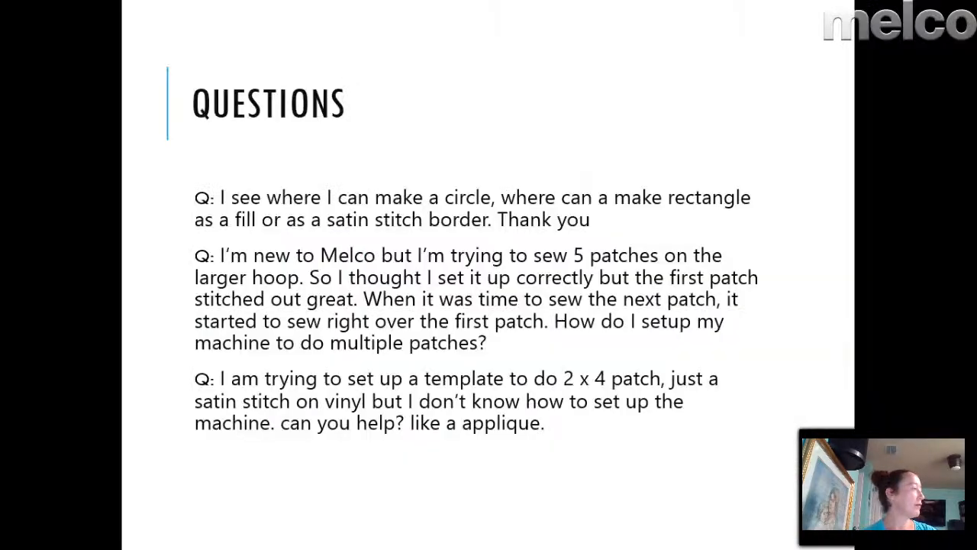
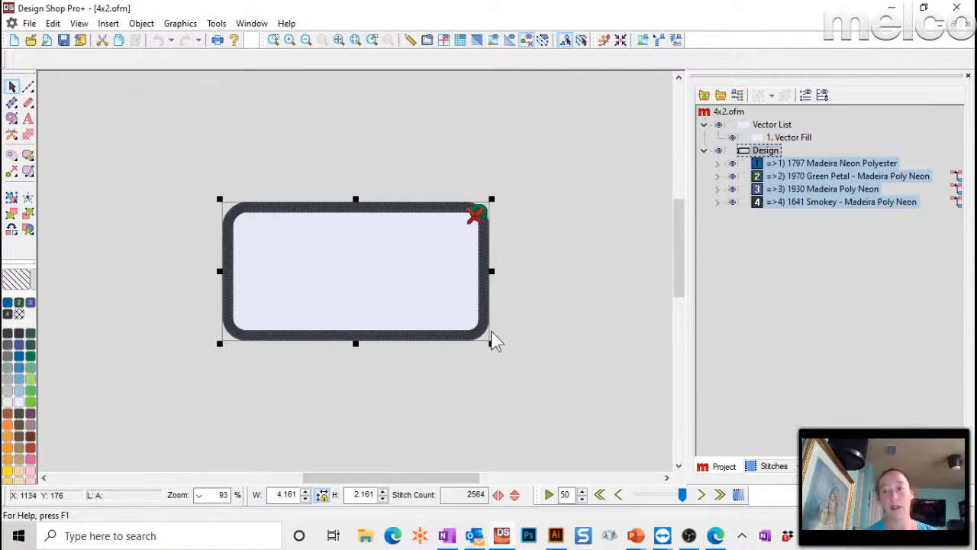
- Draw a walk-stitch rectangle outline above the existing patch
left_click(566, 313)
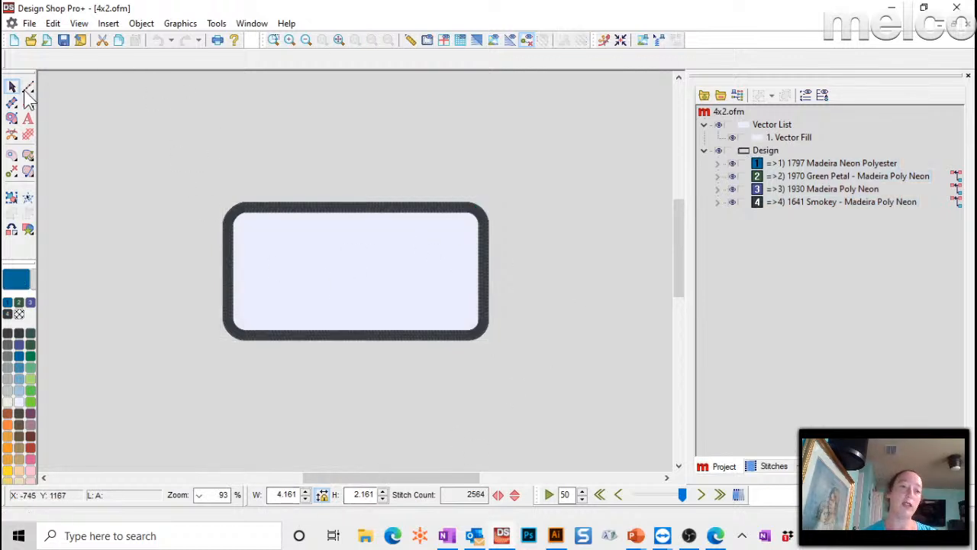
scroll(300, 258, "up", 3)
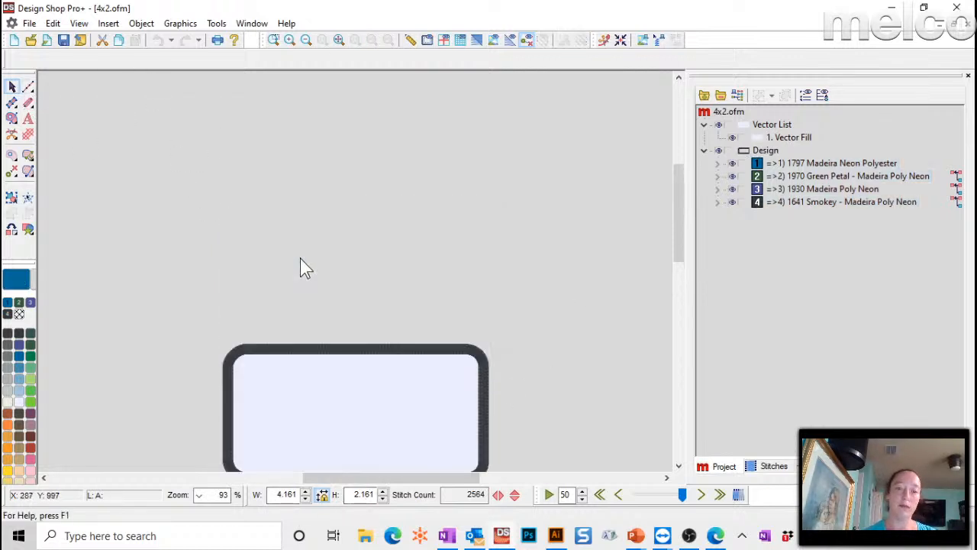
left_click(28, 87)
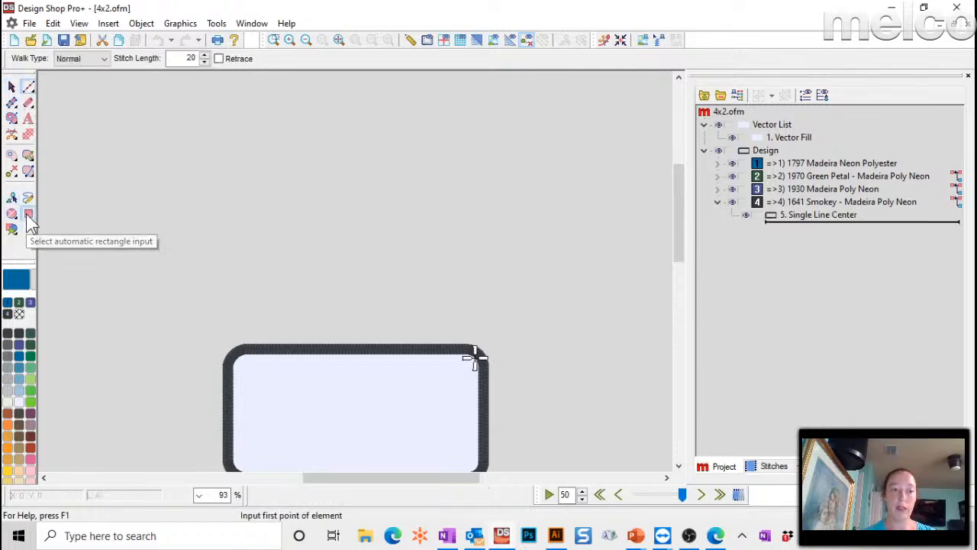
left_click(179, 136)
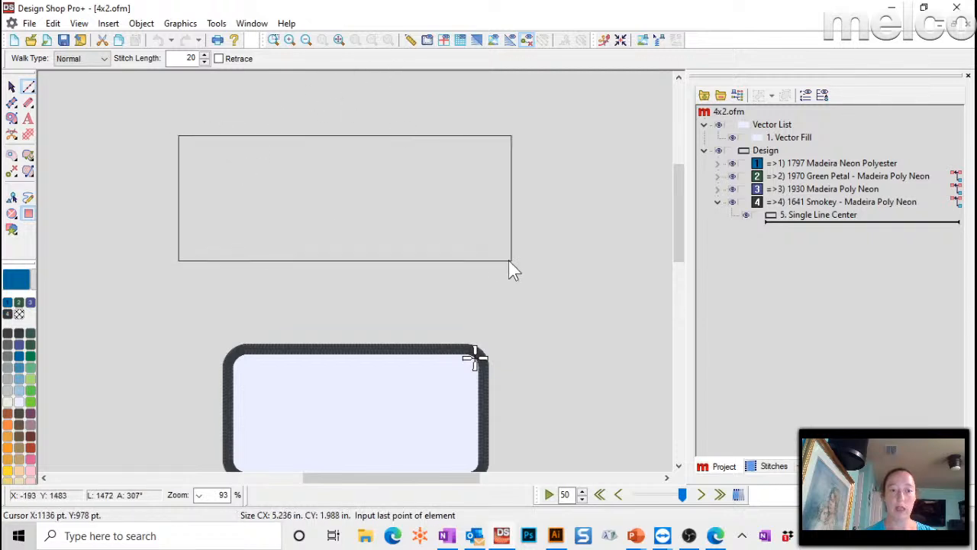
left_click(491, 265)
left_click(802, 243)
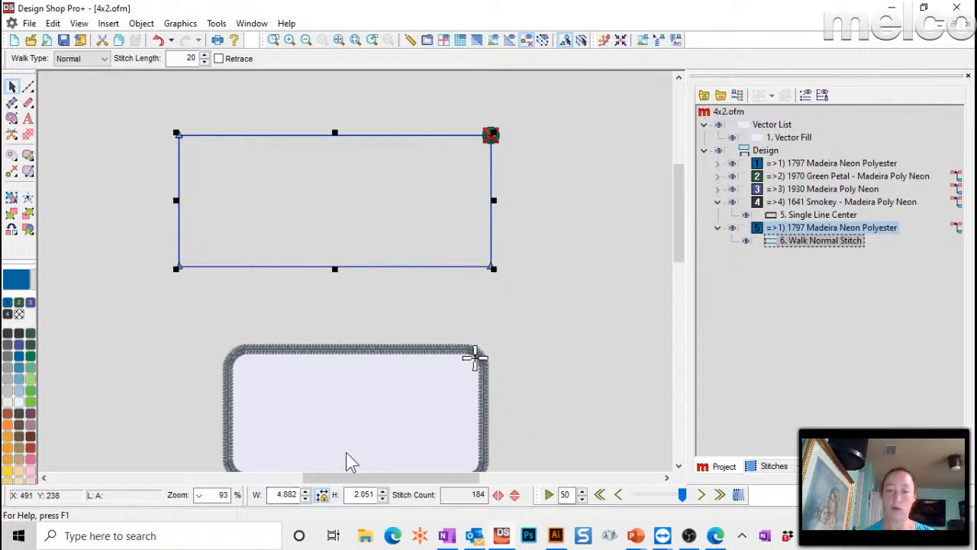
- Resize the rectangle to 4.000 by 2.000 inches and nudge it slightly down-right
left_click(291, 496)
type("4")
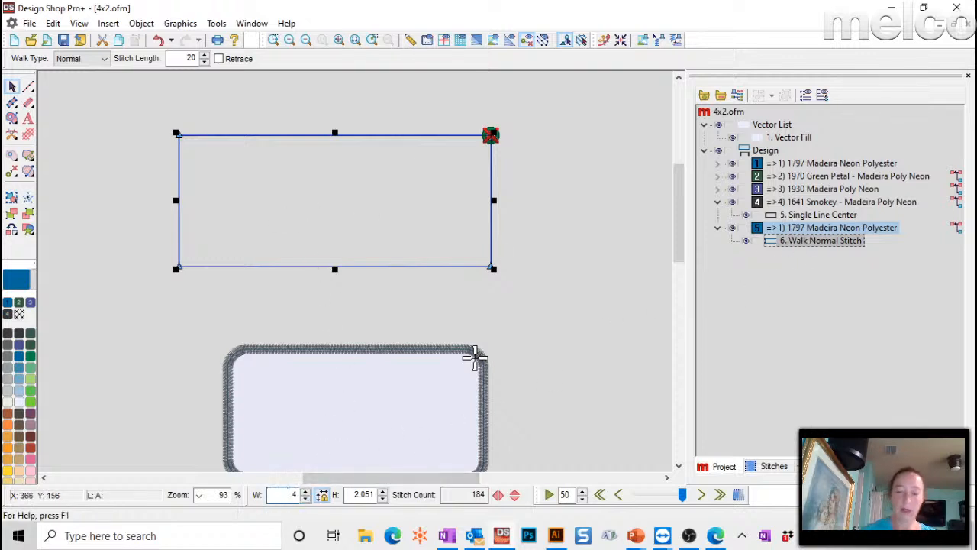
key("Return")
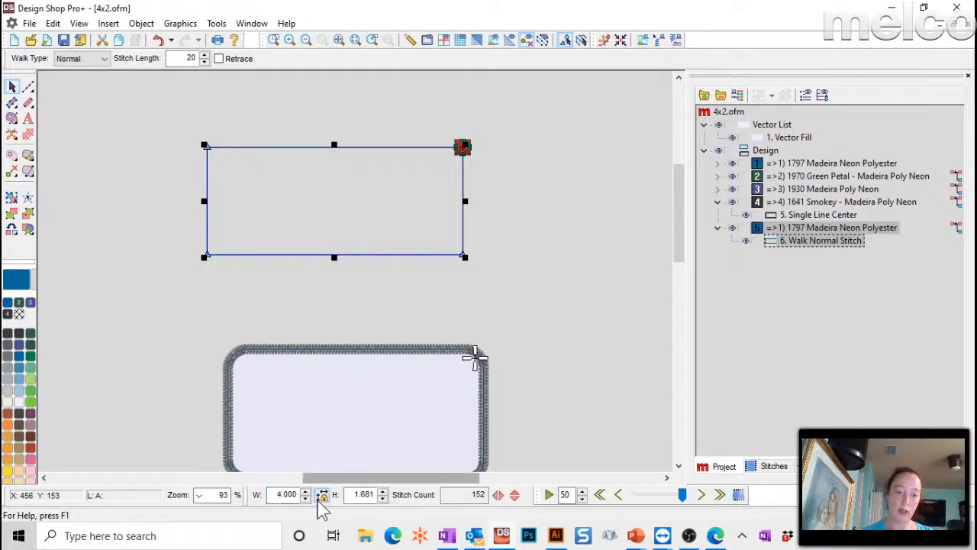
left_click(363, 495)
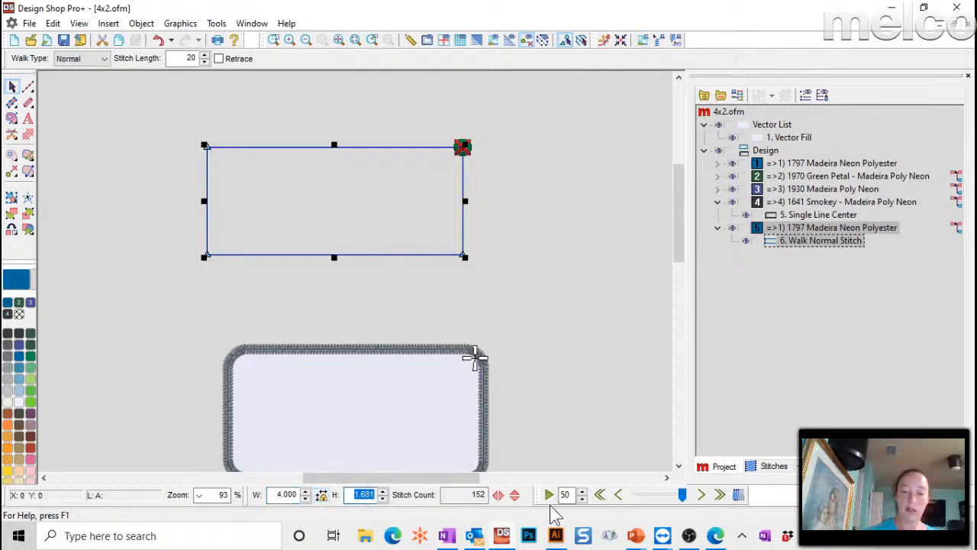
type("2")
key("Return")
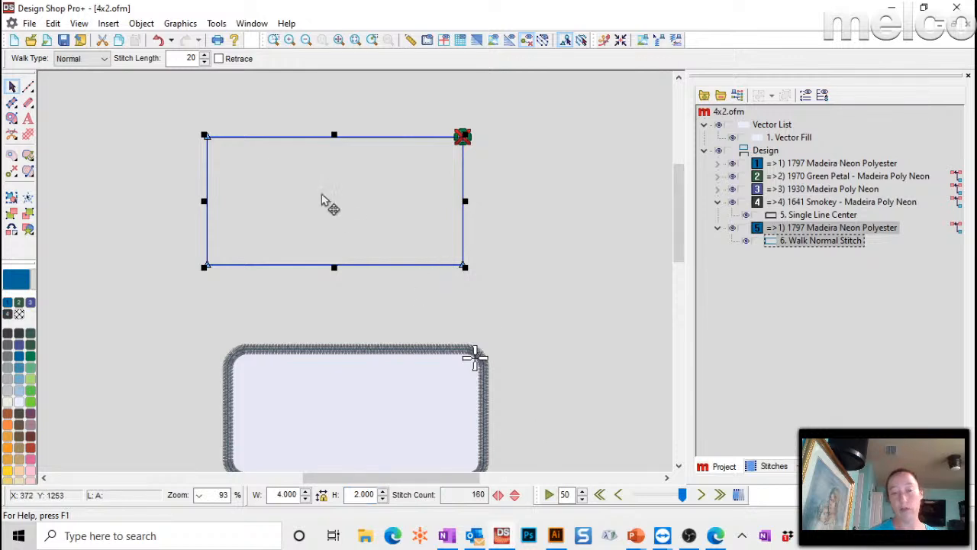
left_click_drag(323, 195, 347, 204)
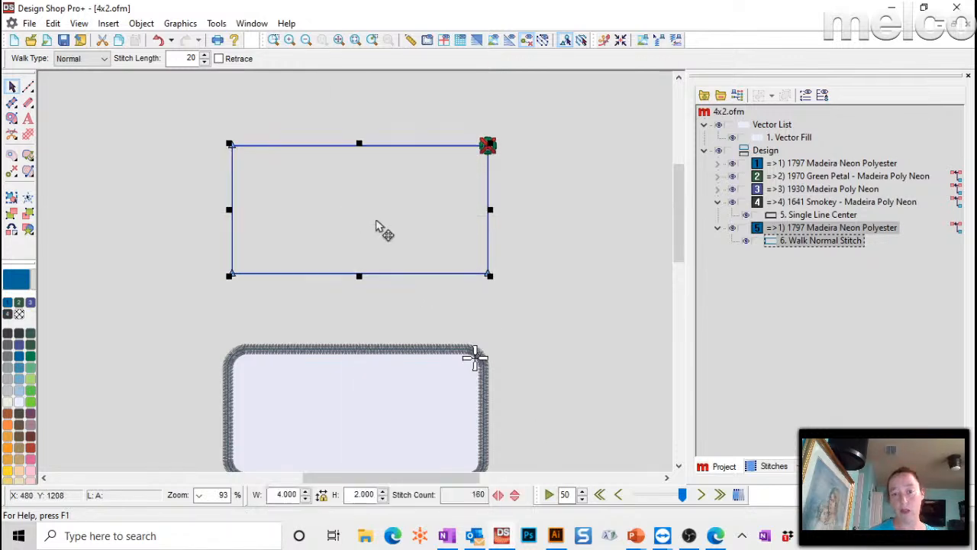
- With the grid shown, round the rectangle's top-left corner using two added points
left_click(355, 40)
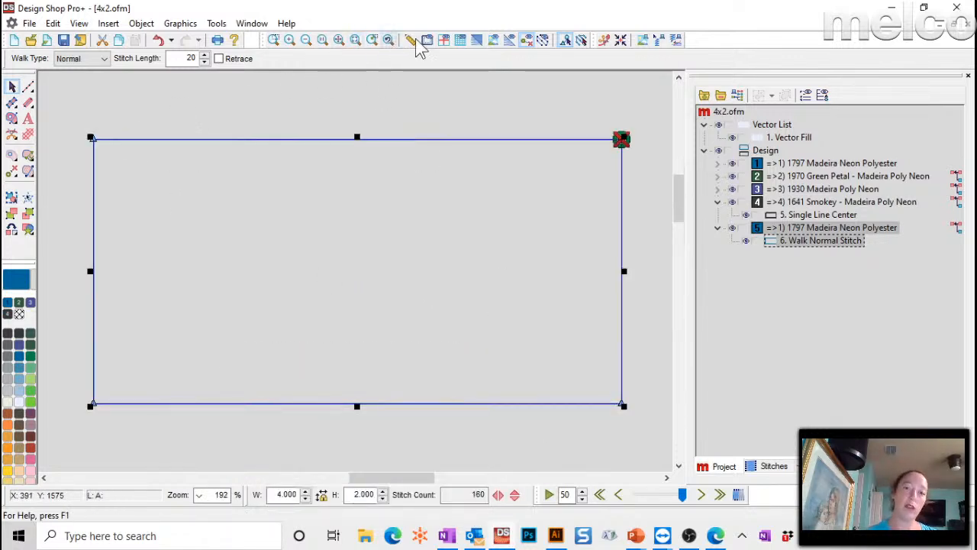
left_click(461, 40)
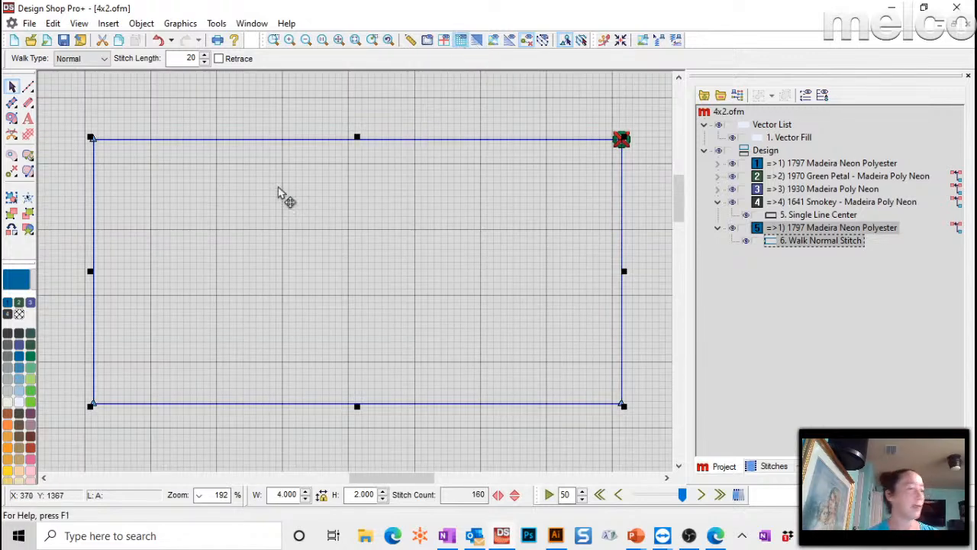
left_click_drag(249, 206, 244, 165)
left_click(274, 41)
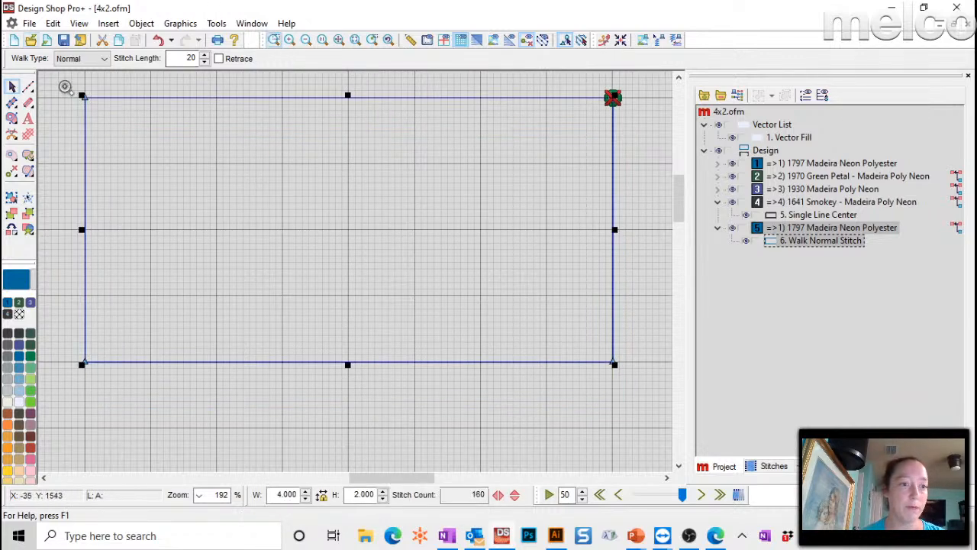
left_click_drag(65, 86, 156, 172)
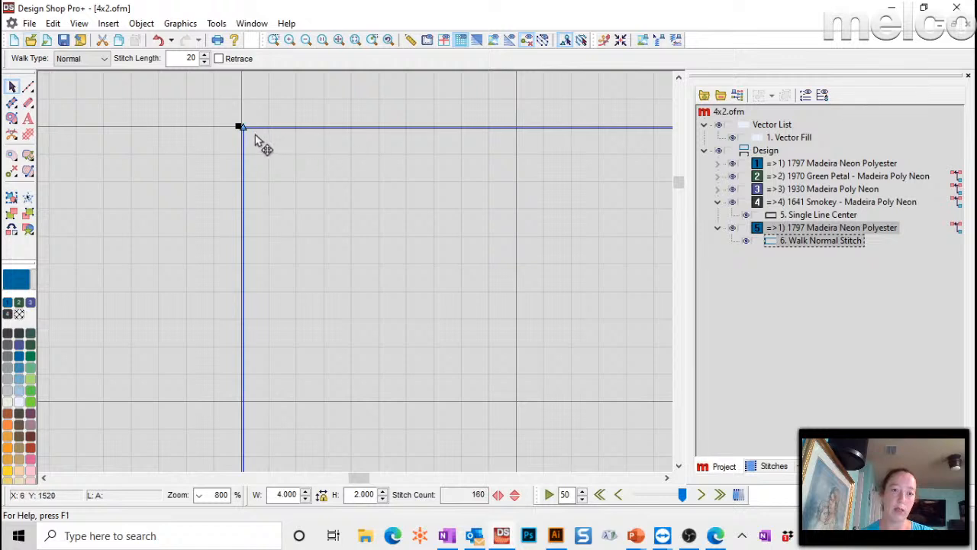
left_click(381, 128)
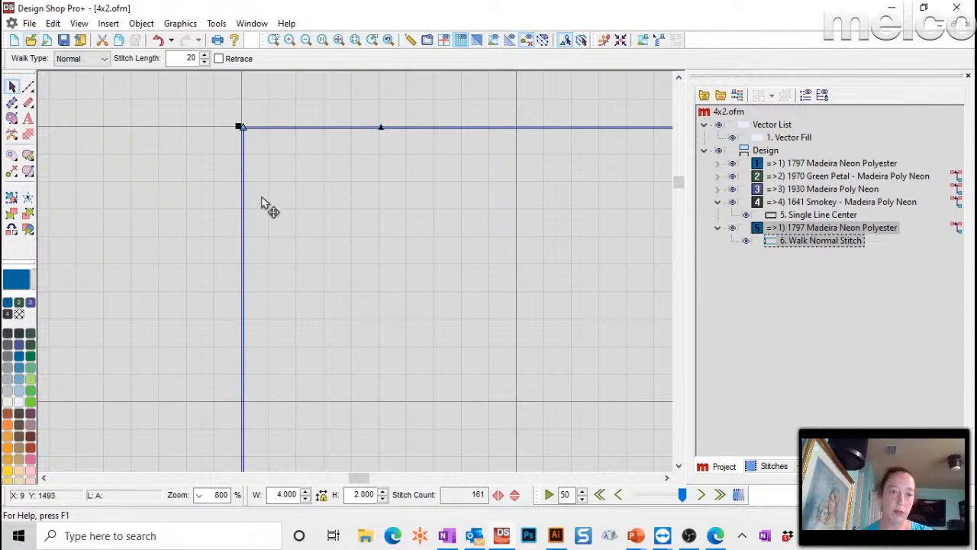
left_click(243, 263)
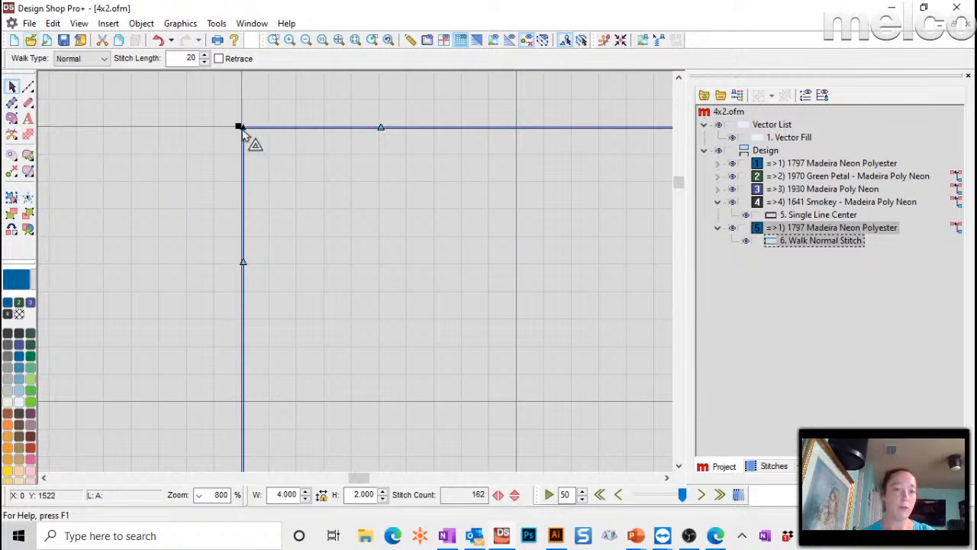
left_click(282, 173)
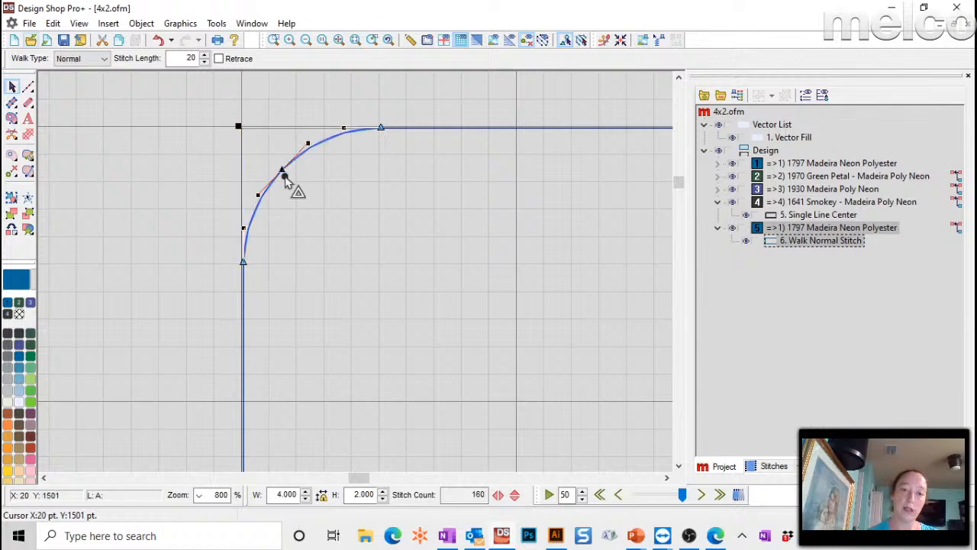
left_click_drag(283, 174, 284, 169)
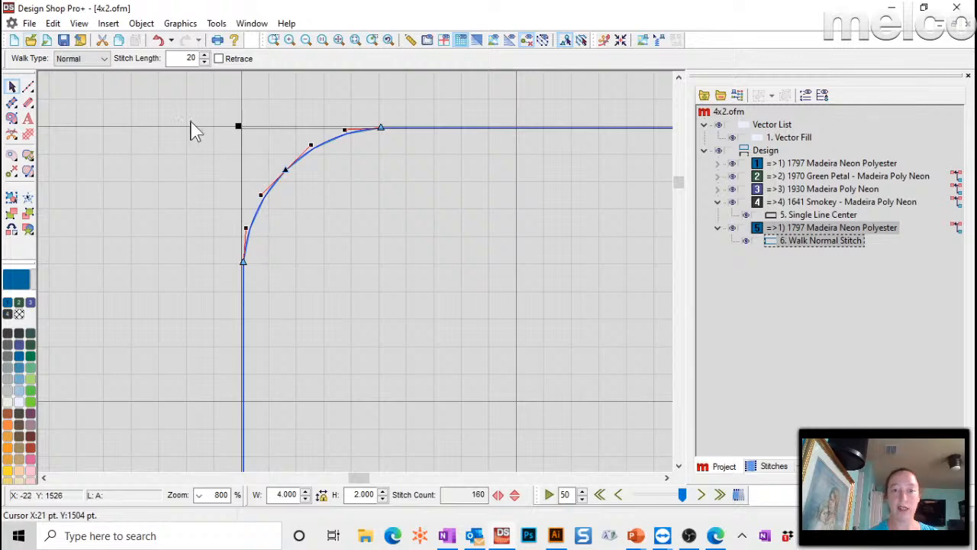
left_click(195, 131)
- Round the rectangle's bottom-right corner the same way, leaving the other corners square
left_click(341, 42)
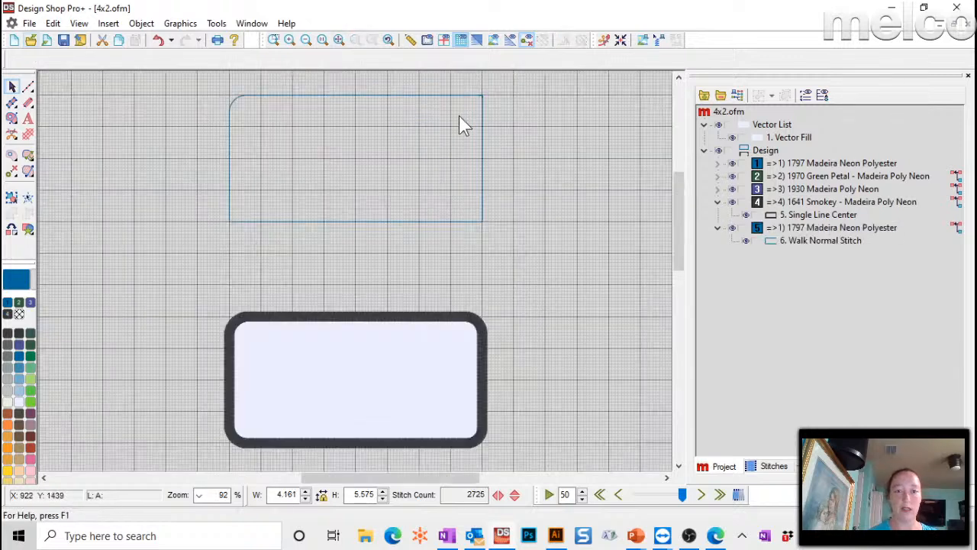
left_click(449, 94)
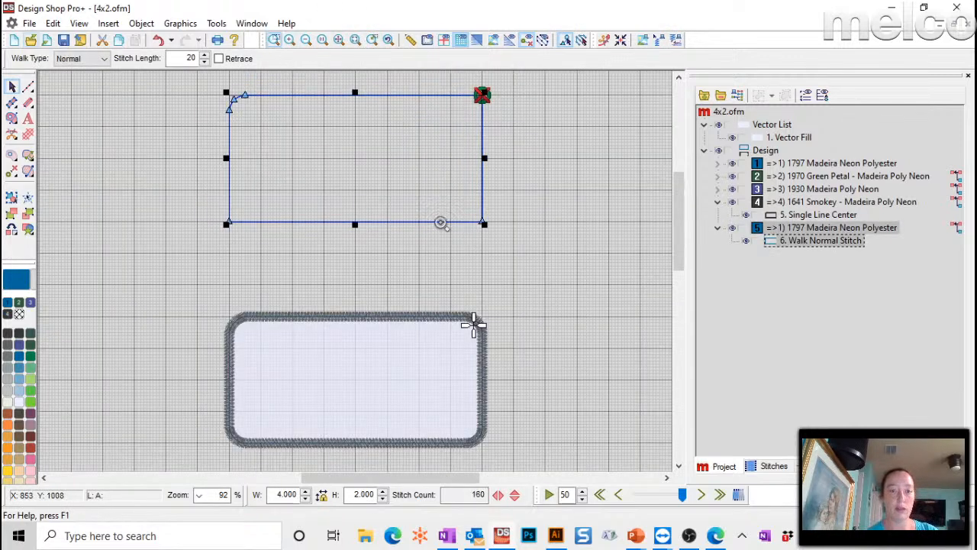
left_click_drag(440, 222, 516, 250)
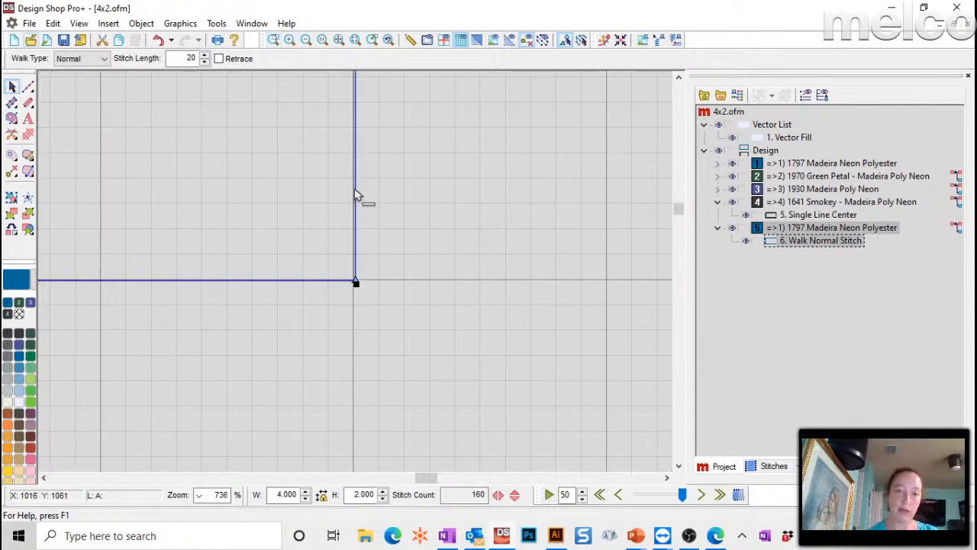
left_click(355, 153)
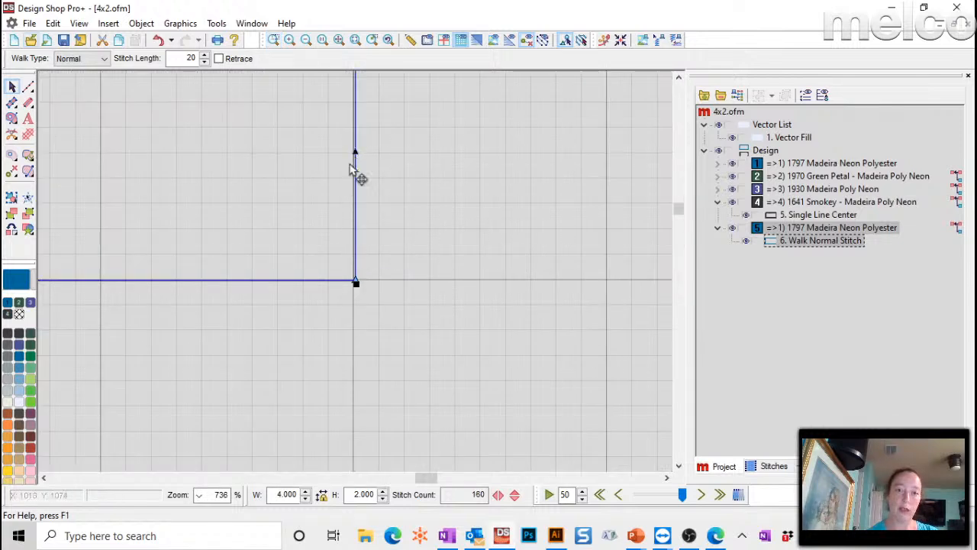
left_click(225, 281)
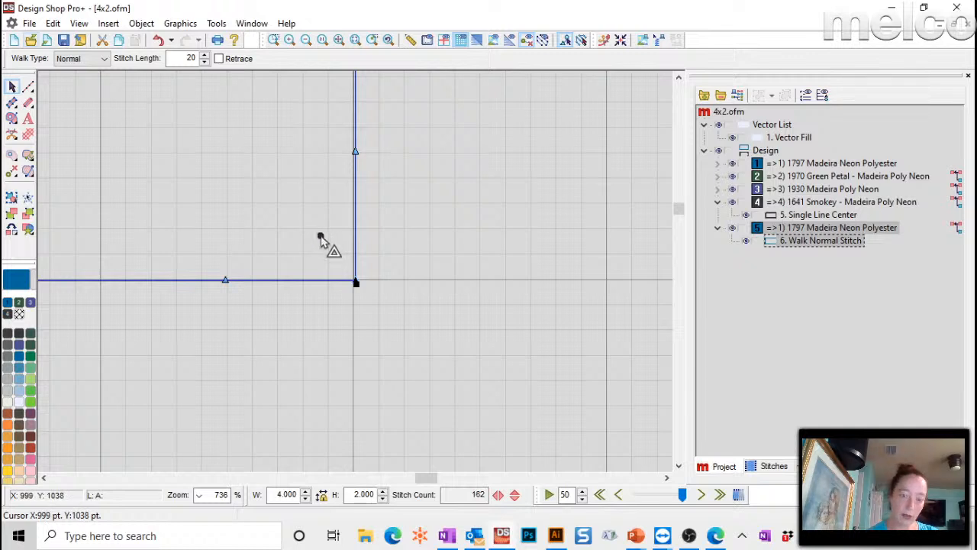
left_click_drag(318, 235, 318, 234)
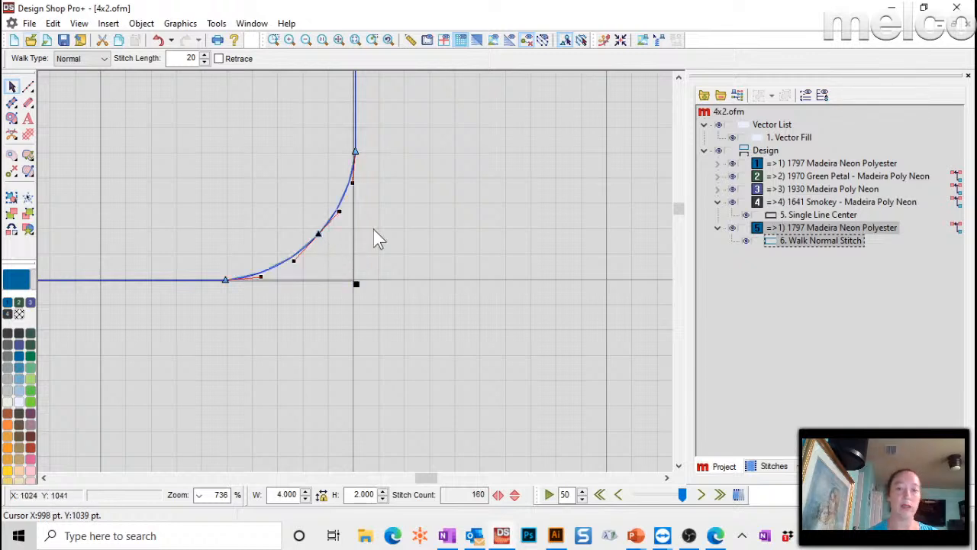
left_click(459, 211)
- Hide the grid and duplicate the rectangle outline in 1641 Smokey thread
left_click(340, 39)
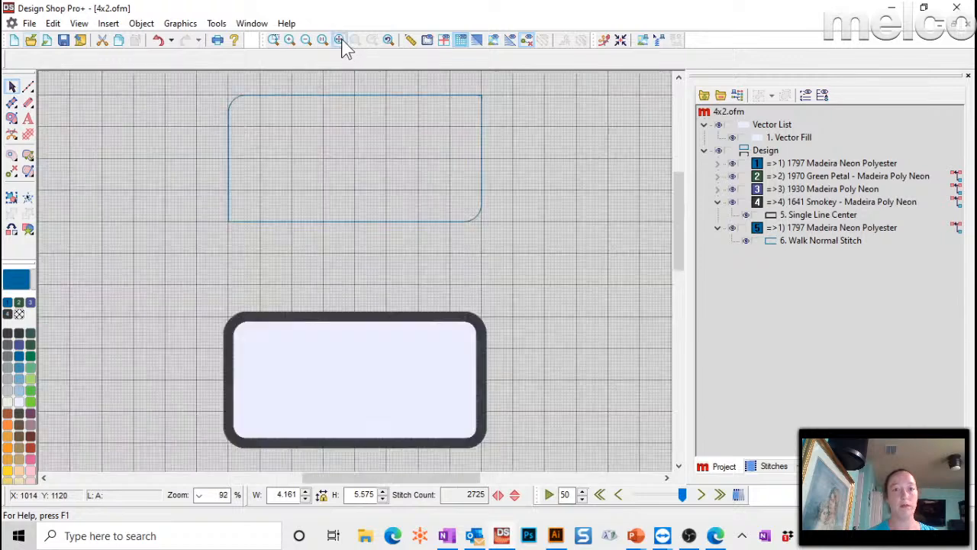
left_click(486, 166)
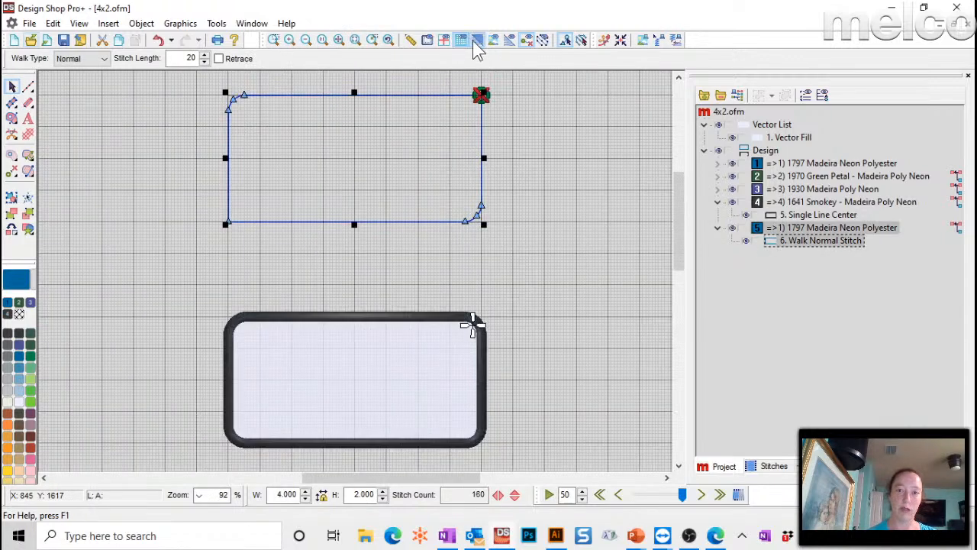
left_click(476, 41)
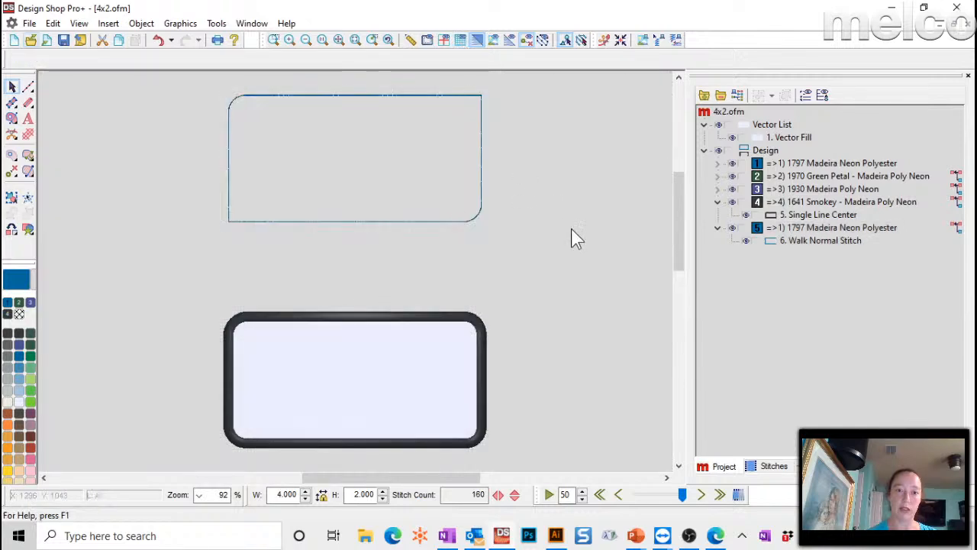
left_click(483, 170)
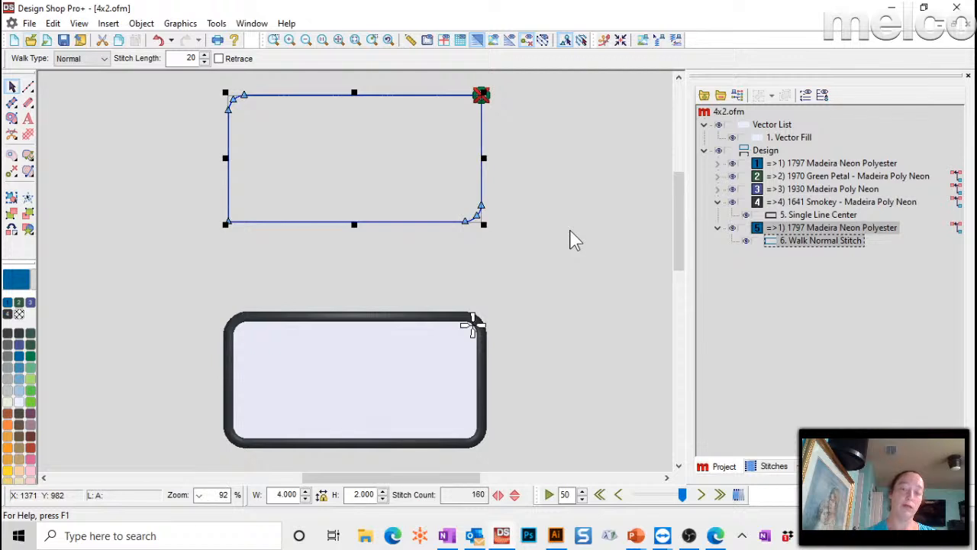
right_click(744, 231)
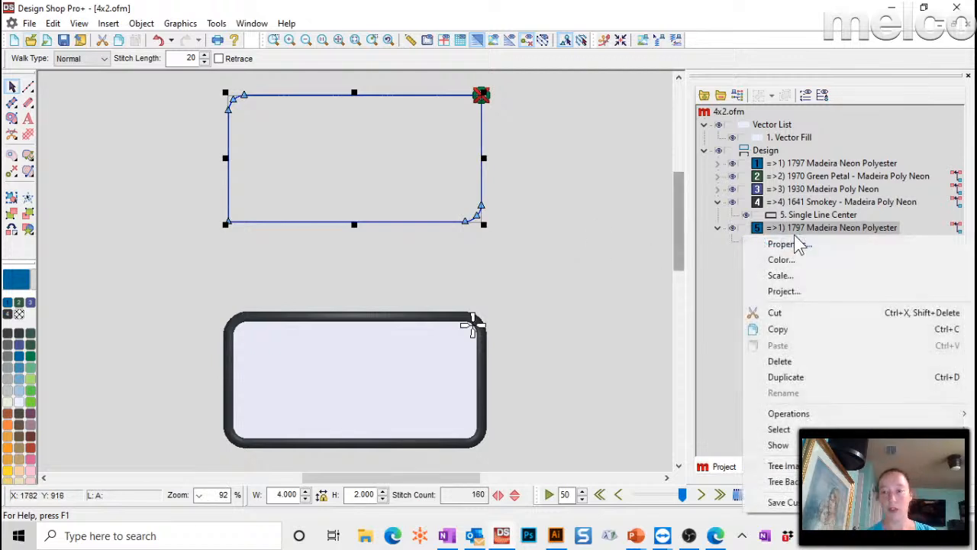
left_click(804, 378)
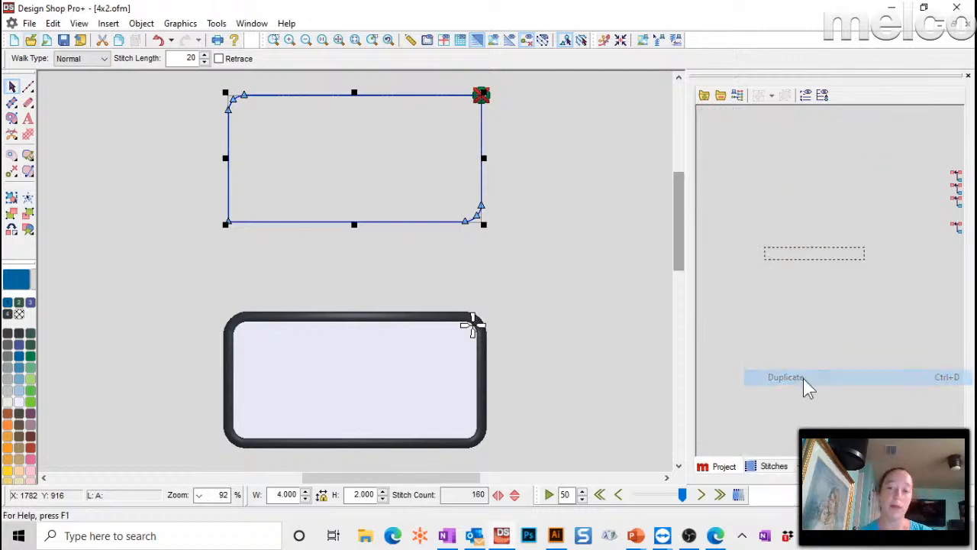
left_click(19, 334)
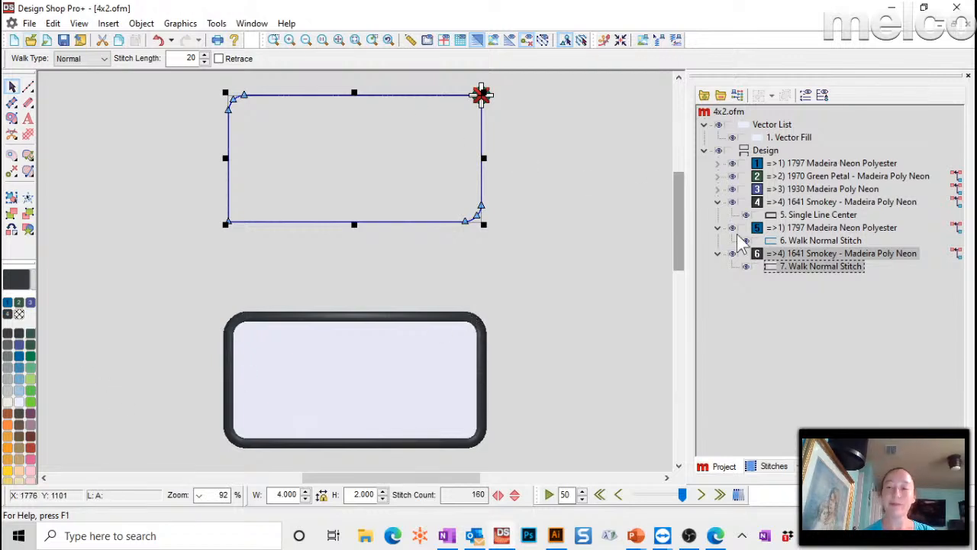
- Duplicate walk outline 7 and give the copy green 1748 Madeira Poly Neon thread
left_click(815, 241)
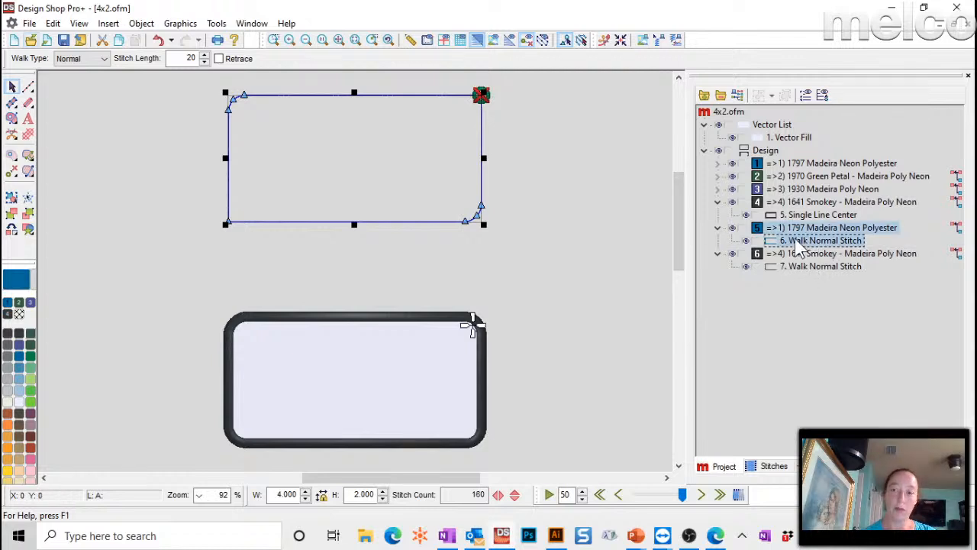
left_click(799, 269)
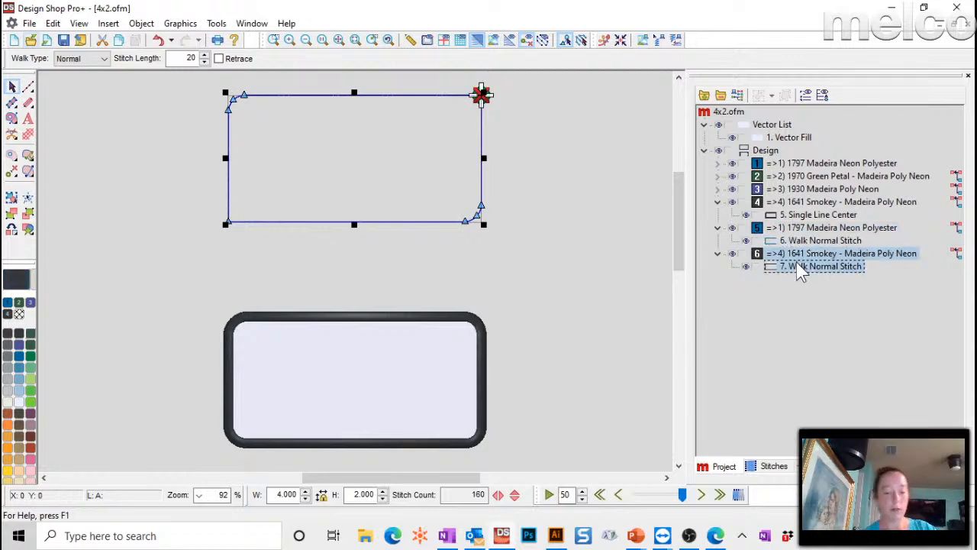
key("ctrl+v")
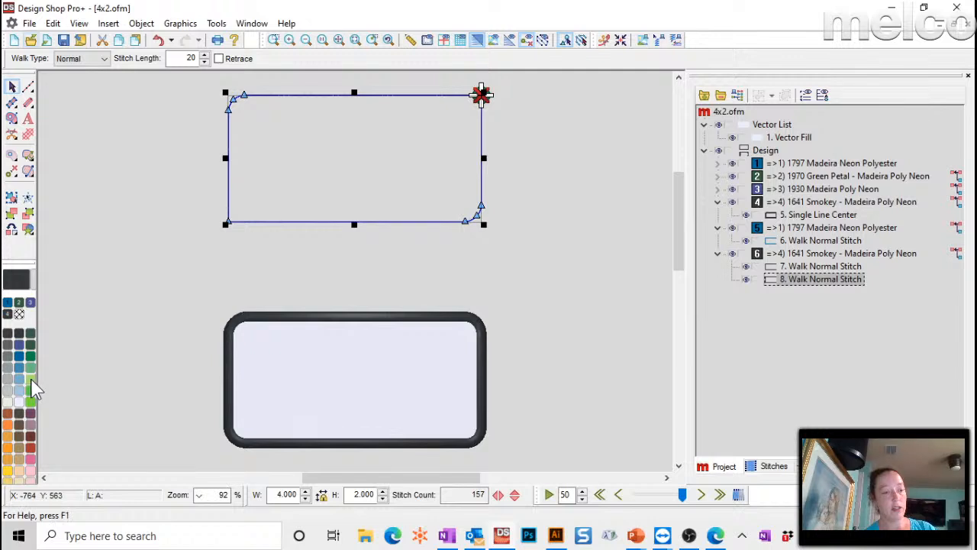
left_click(31, 384)
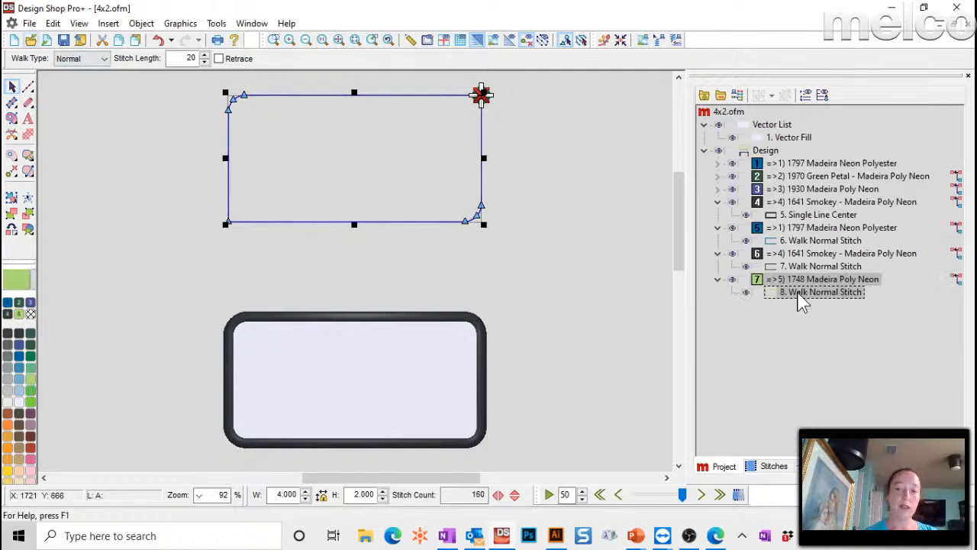
- Make the green copy a Single Line Center tackle stitch with width 30
left_click(28, 105)
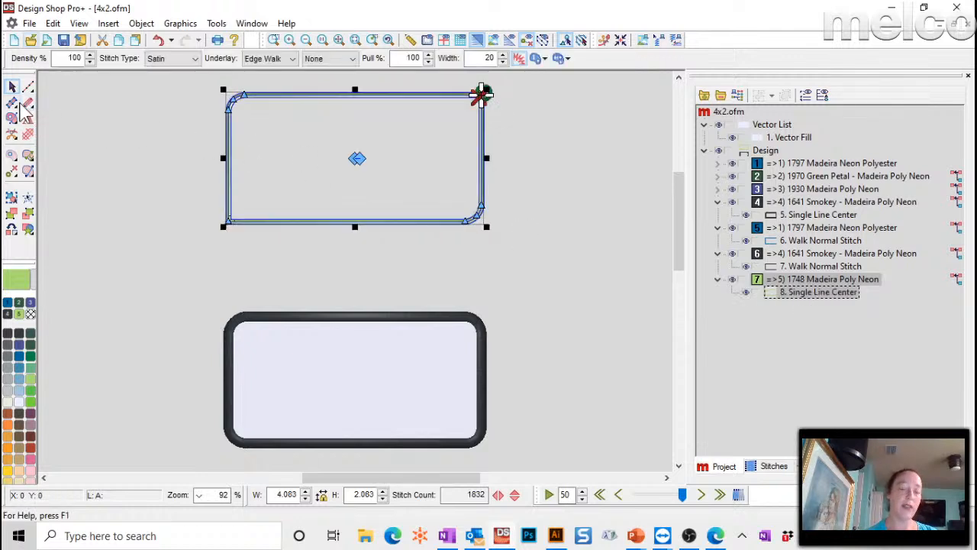
left_click(158, 61)
left_click(164, 122)
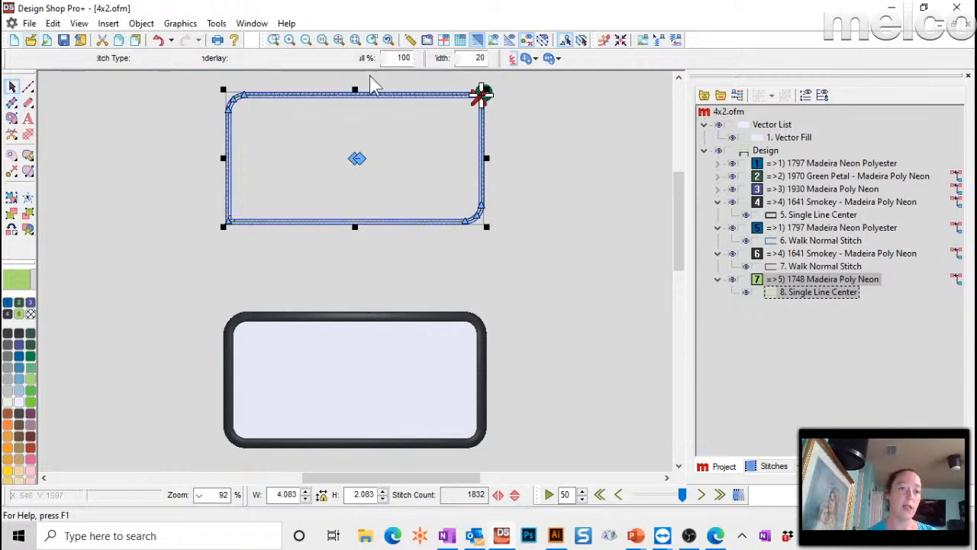
left_click(468, 56)
type("30")
key("Return")
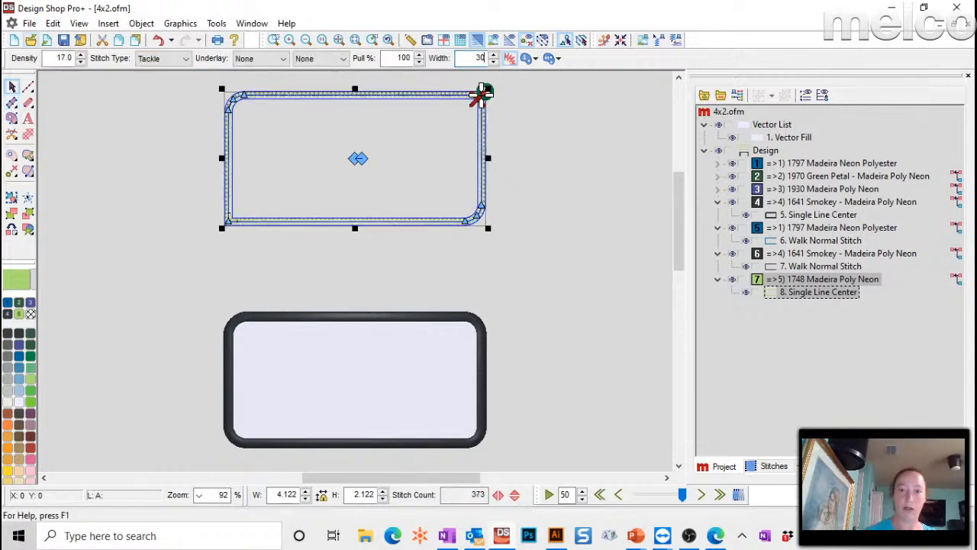
- Compare walk outlines 6 and 7, then reselect green tackle outline 8
left_click(575, 193)
left_click(794, 241)
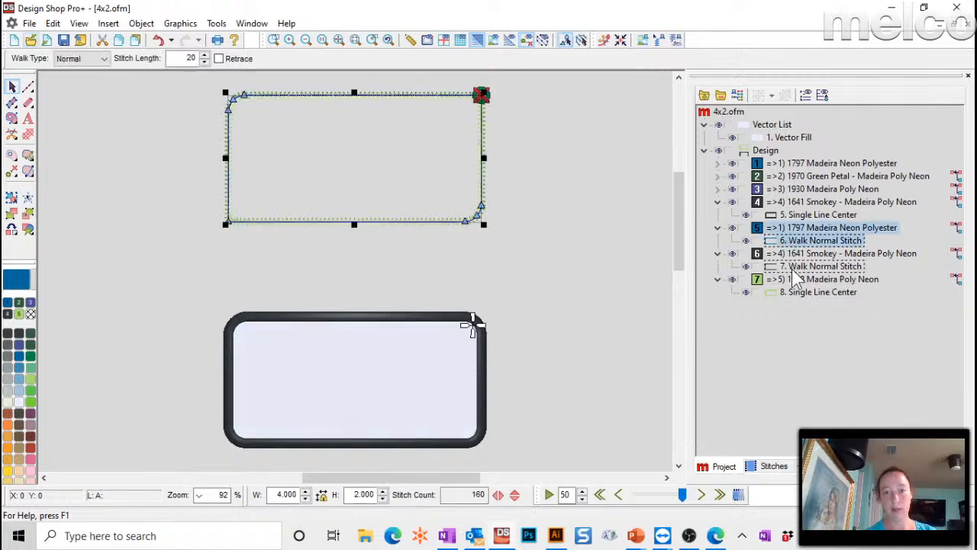
left_click(798, 265)
left_click(791, 242)
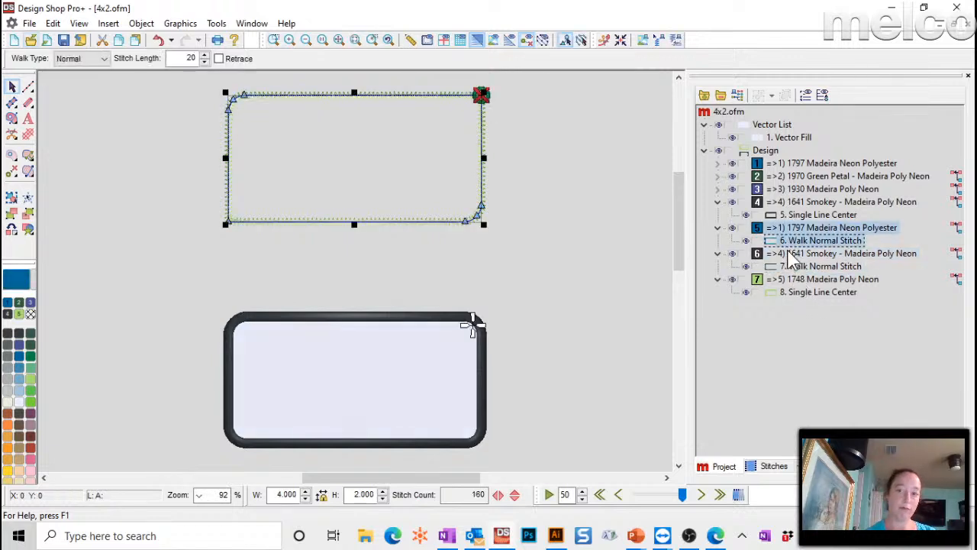
left_click(791, 266)
left_click(794, 294)
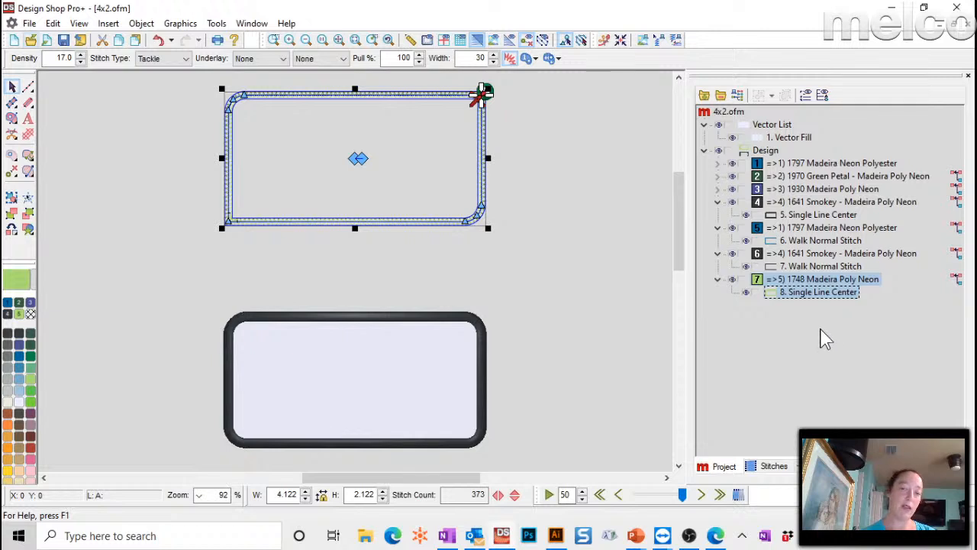
left_click(816, 267)
left_click(821, 293)
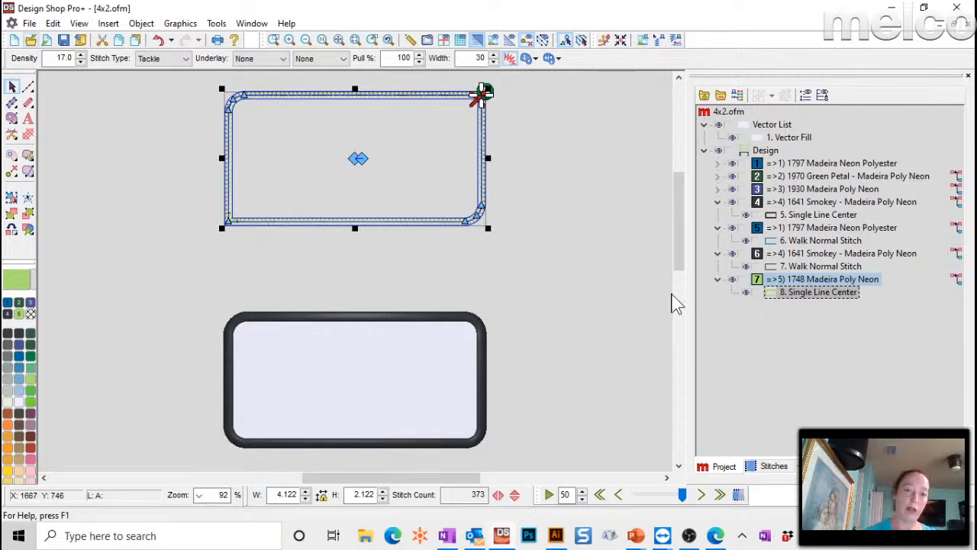
- Duplicate tackle outline 8 as a 1641 Smokey satin border with width 40
right_click(785, 302)
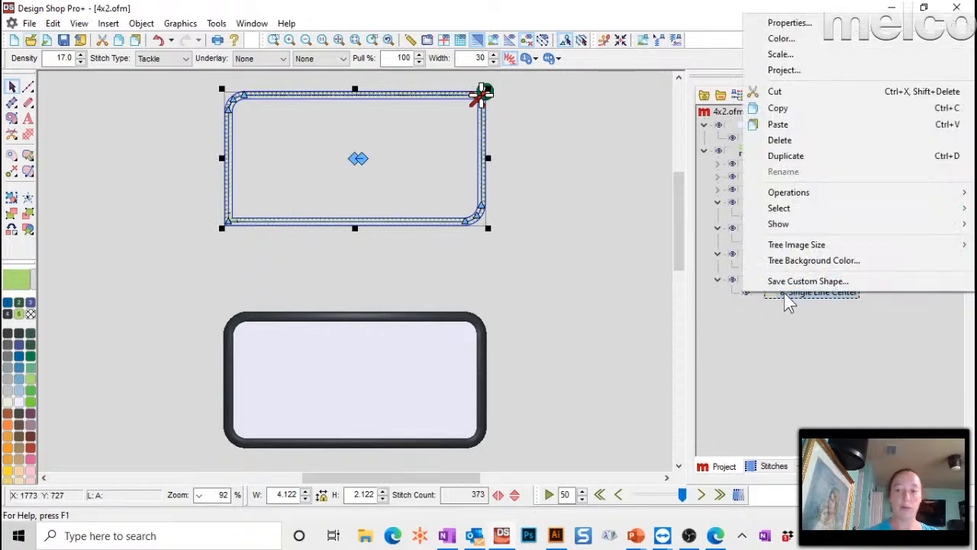
left_click(801, 160)
left_click(19, 336)
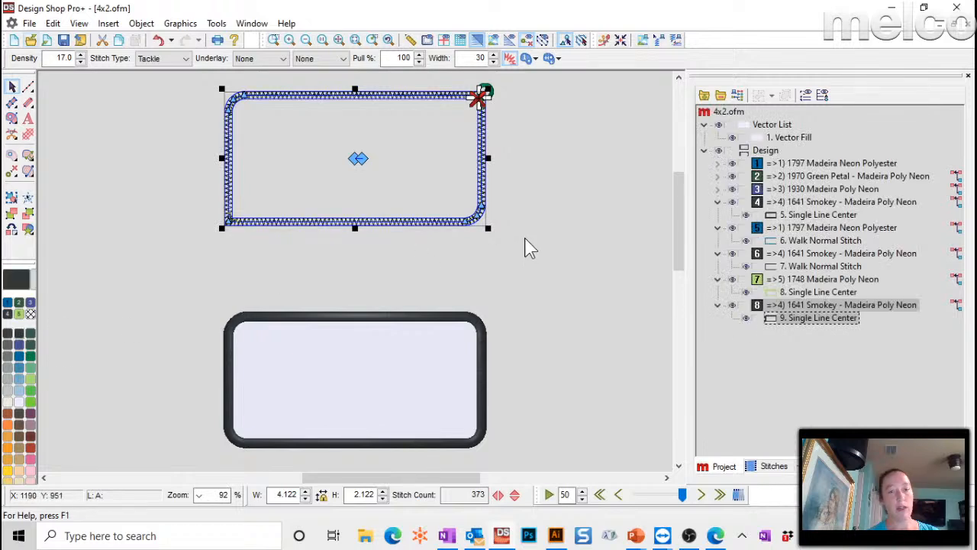
left_click(137, 60)
left_click(156, 77)
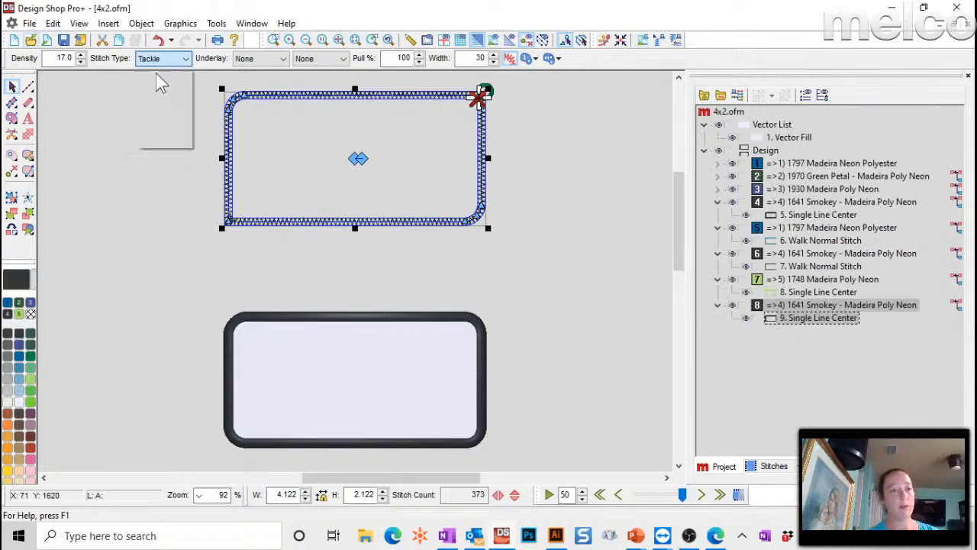
type("4")
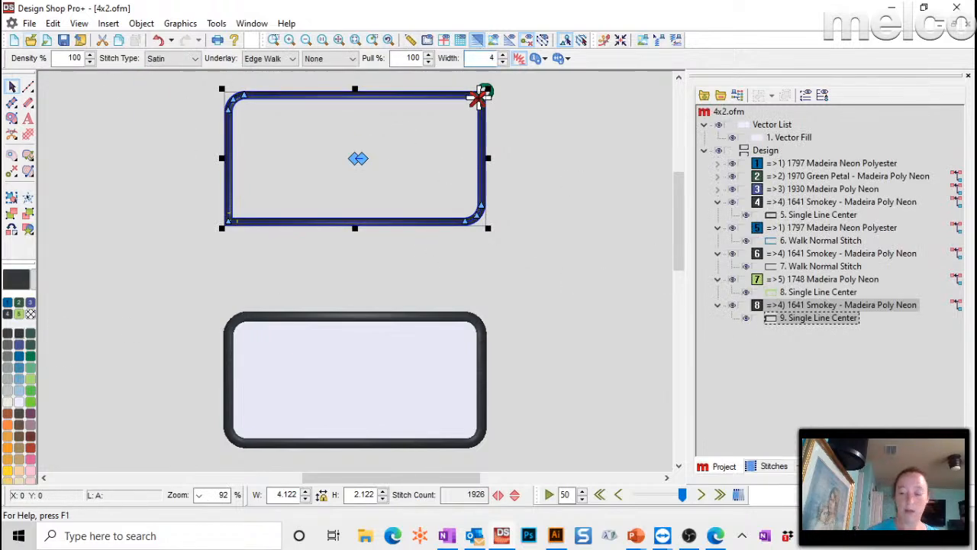
type("0")
key("Return")
- Delete the lower frame and Vector Fill, then select the remaining four-layer border
left_click(526, 203)
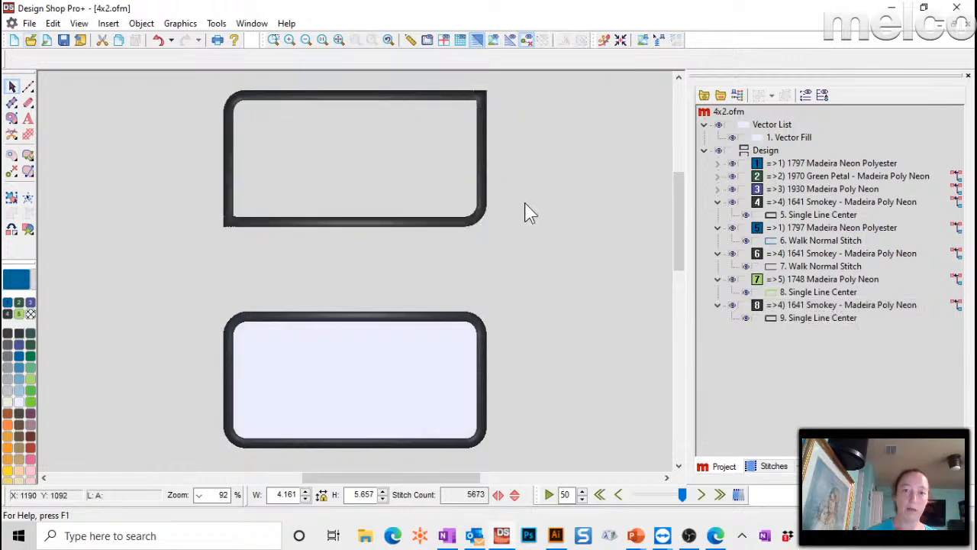
left_click(786, 228)
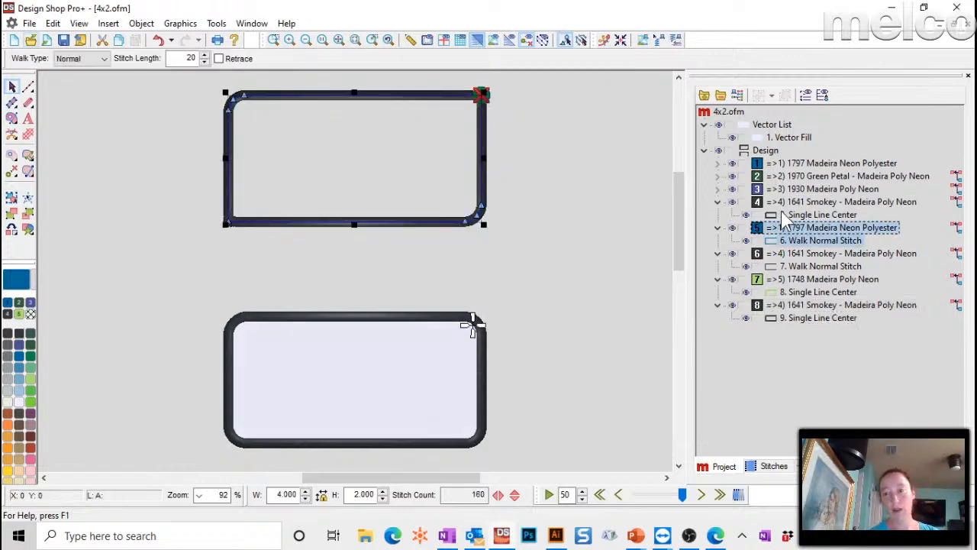
left_click(785, 201)
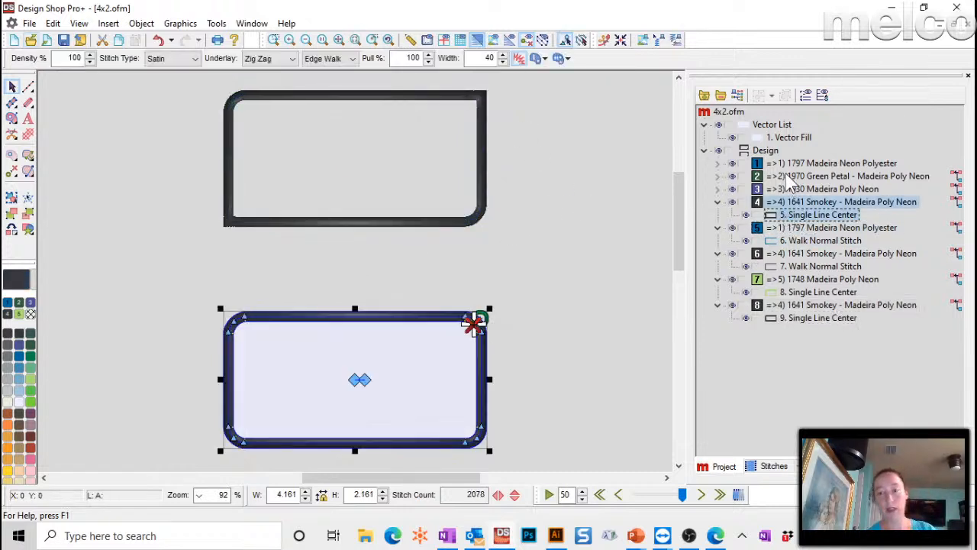
left_click(174, 267)
left_click_drag(166, 264, 560, 474)
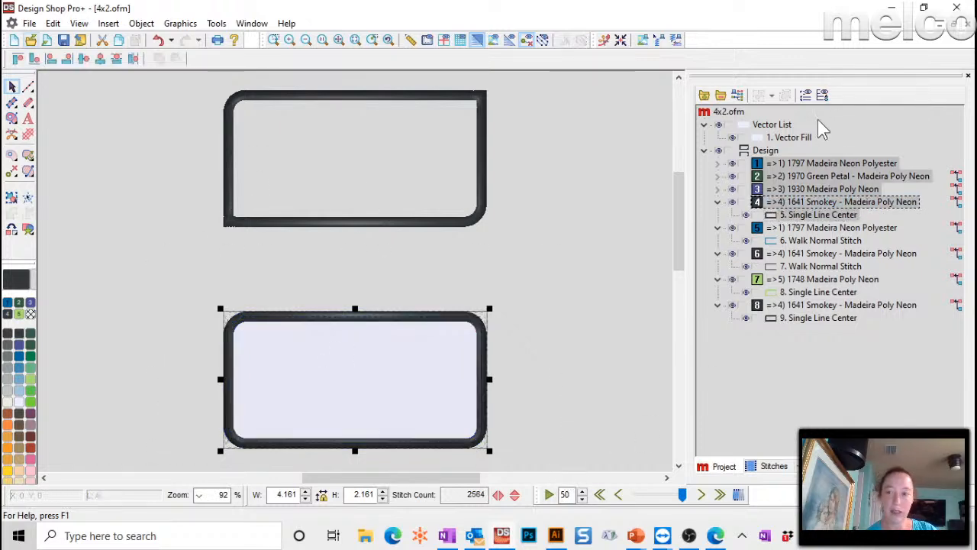
left_click(774, 136, "ctrl")
key("Delete")
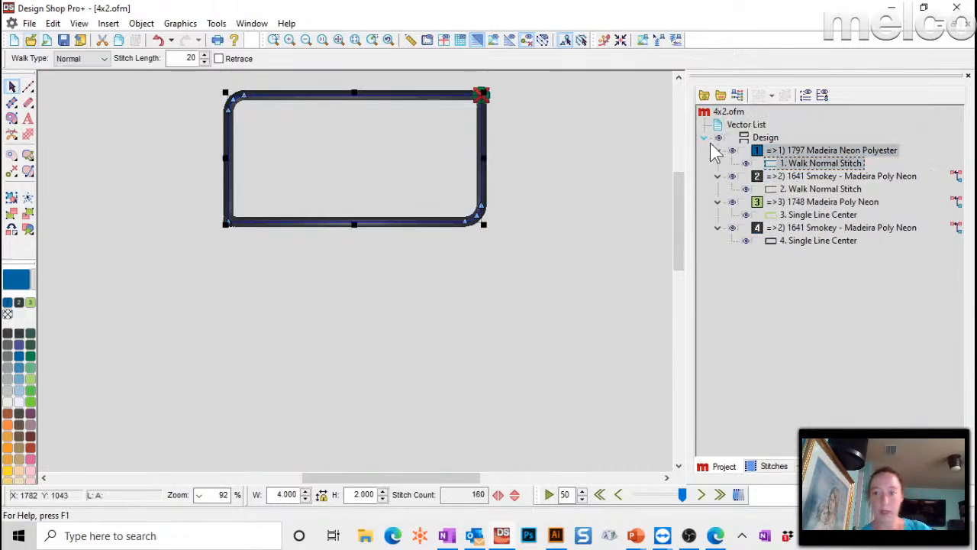
left_click(739, 125)
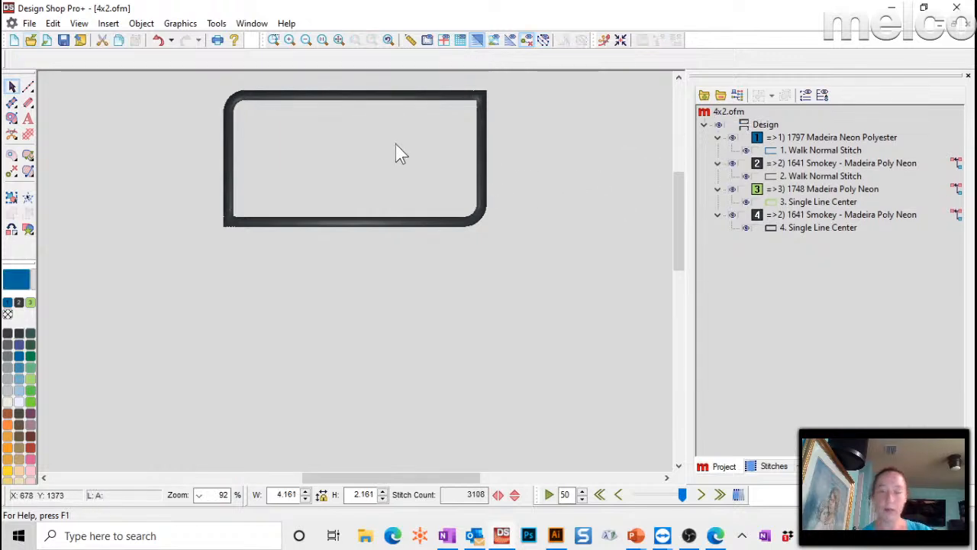
left_click_drag(145, 73, 545, 320)
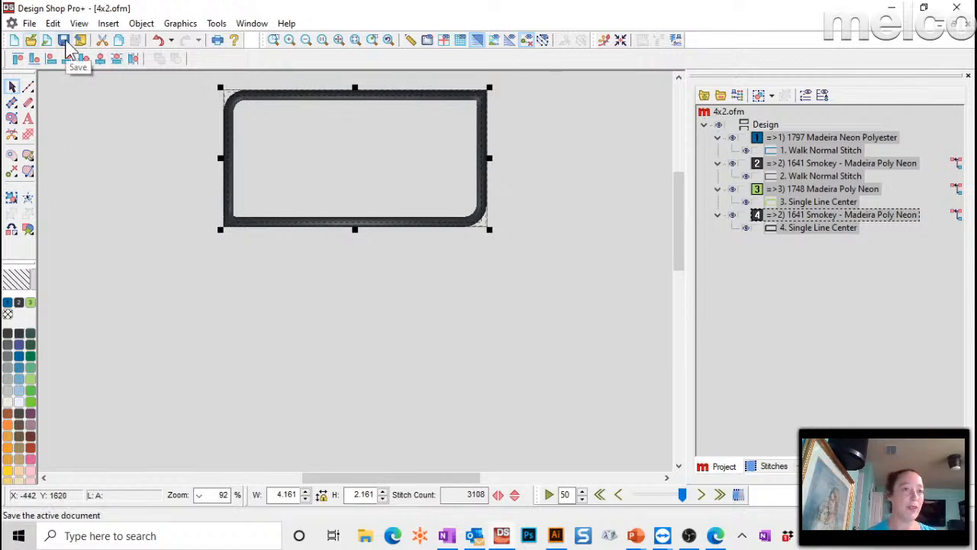
- Save the border design under the new name 4x2.1.ofm
left_click(29, 23)
left_click(63, 121)
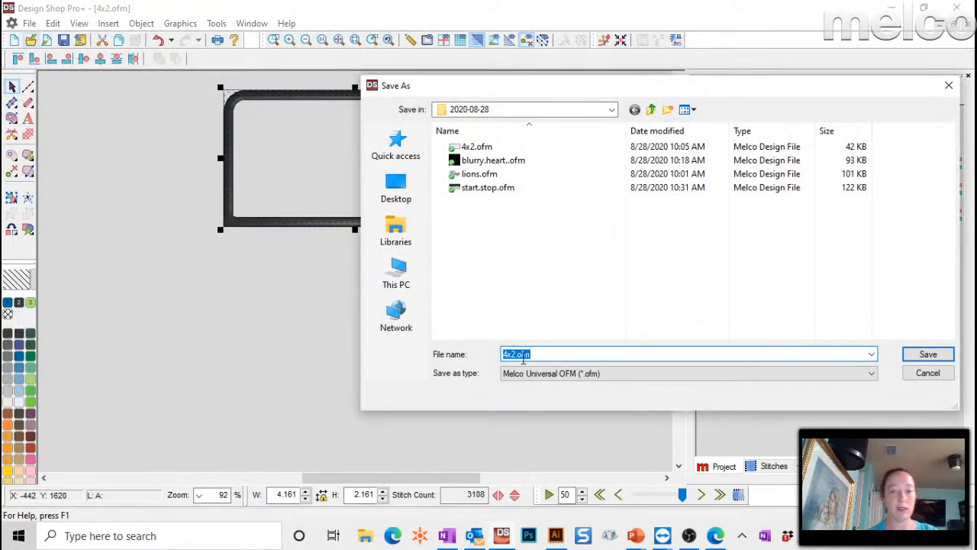
left_click(521, 354)
type("1.")
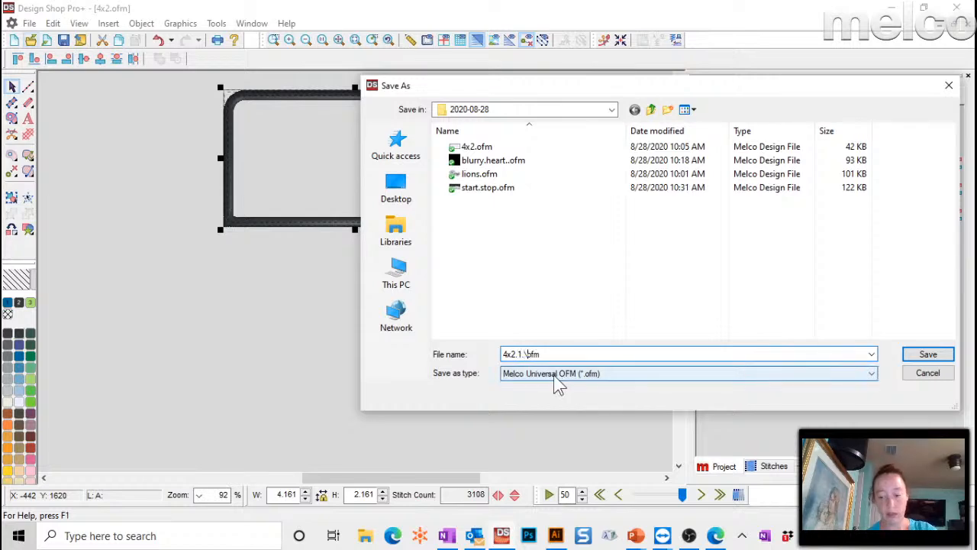
key("Return")
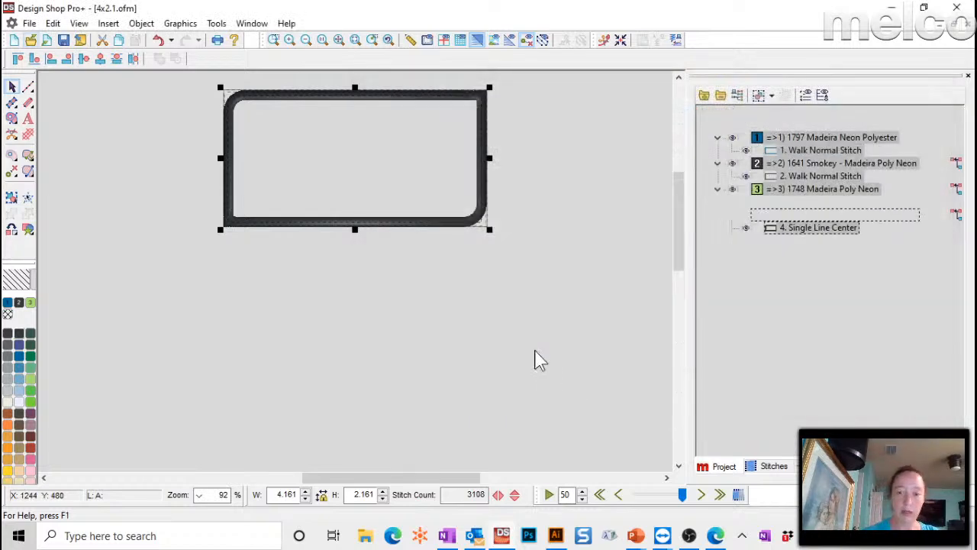
- Load 4x2.1.ofm onto Machine 5 in Melco OS Flex+ and center the hoop
mouse_move(664, 537)
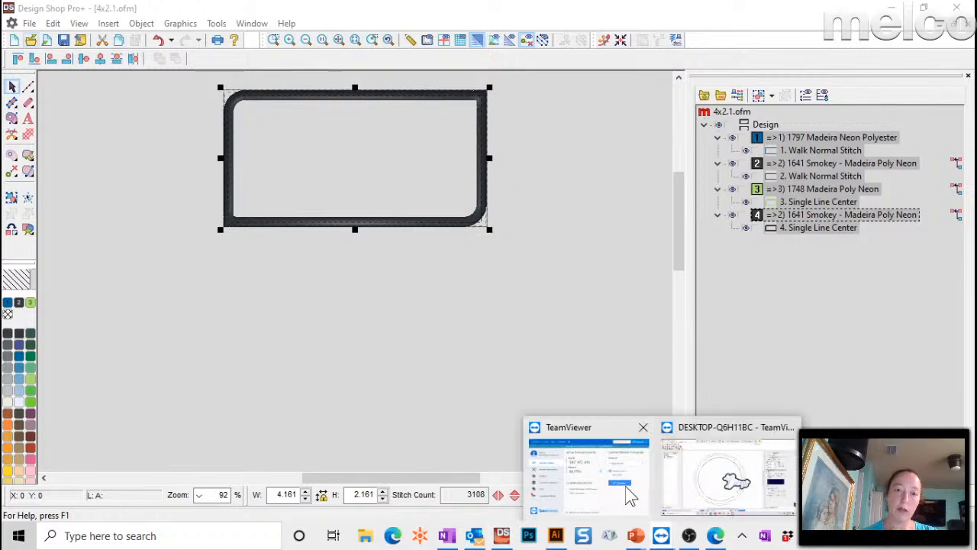
left_click(725, 470)
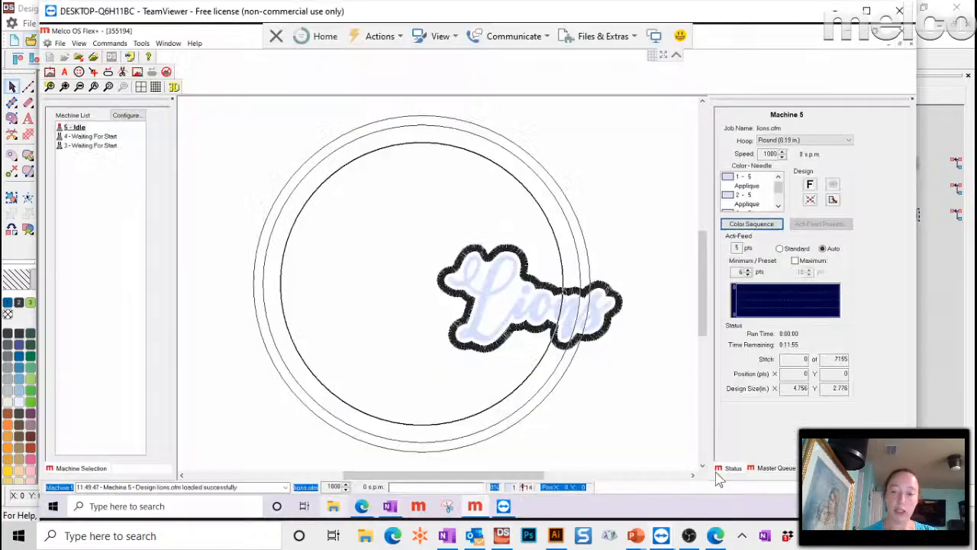
left_click(80, 60)
left_click(492, 84)
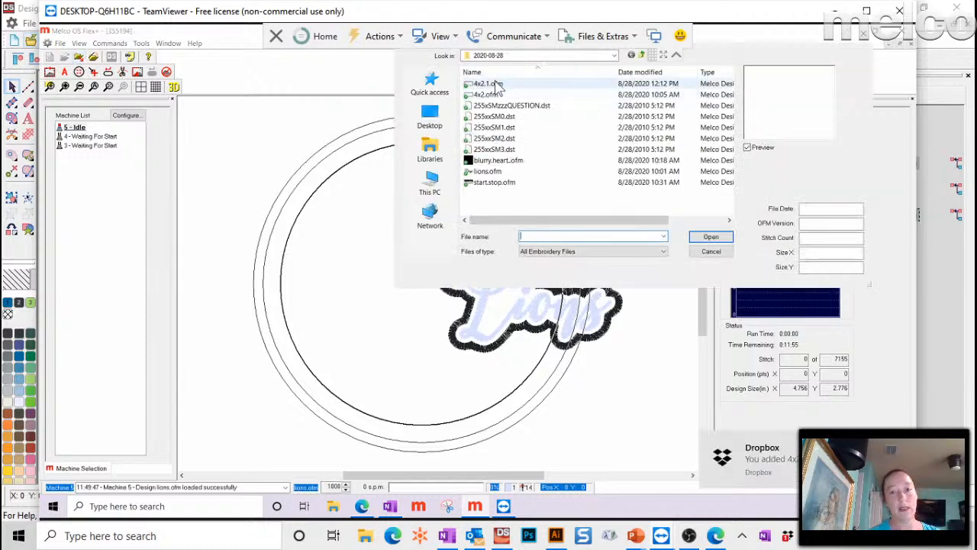
left_click(709, 238)
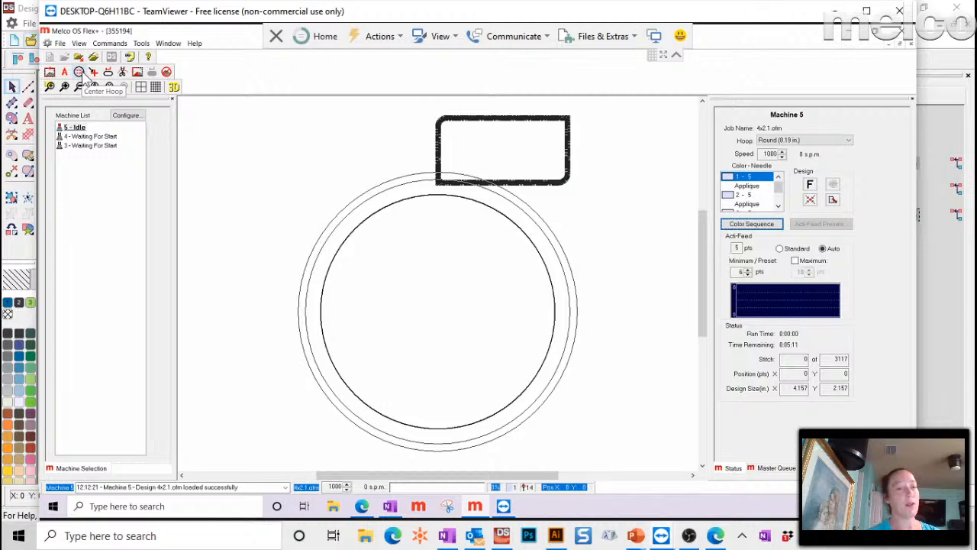
left_click(84, 74)
left_click(461, 290)
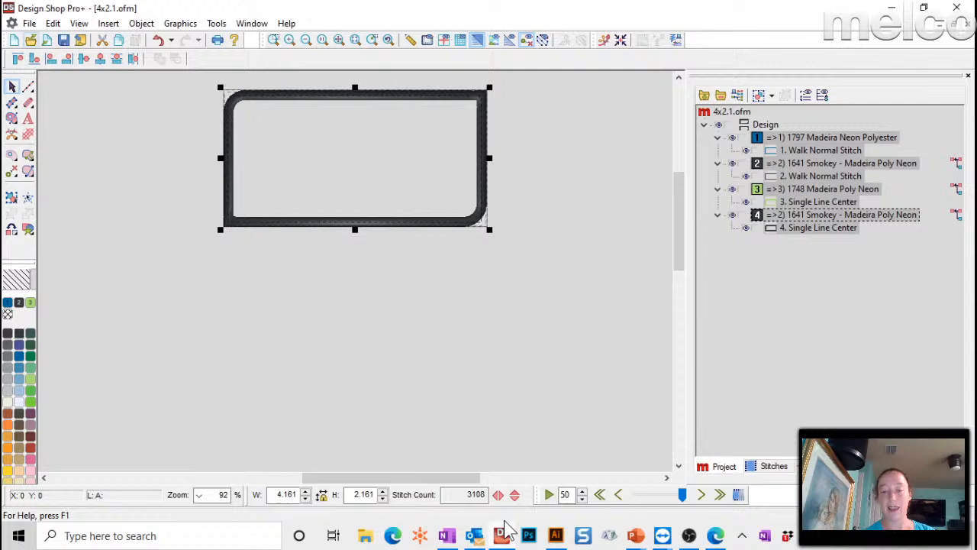
- Back in Design Shop Pro+, show the axis guide and centre the border on the origin
left_click(504, 537)
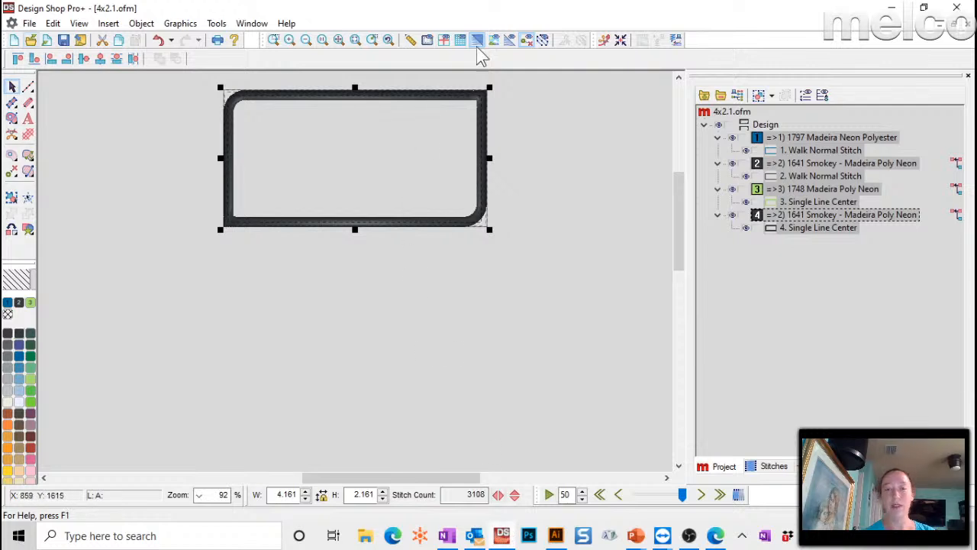
left_click(443, 43)
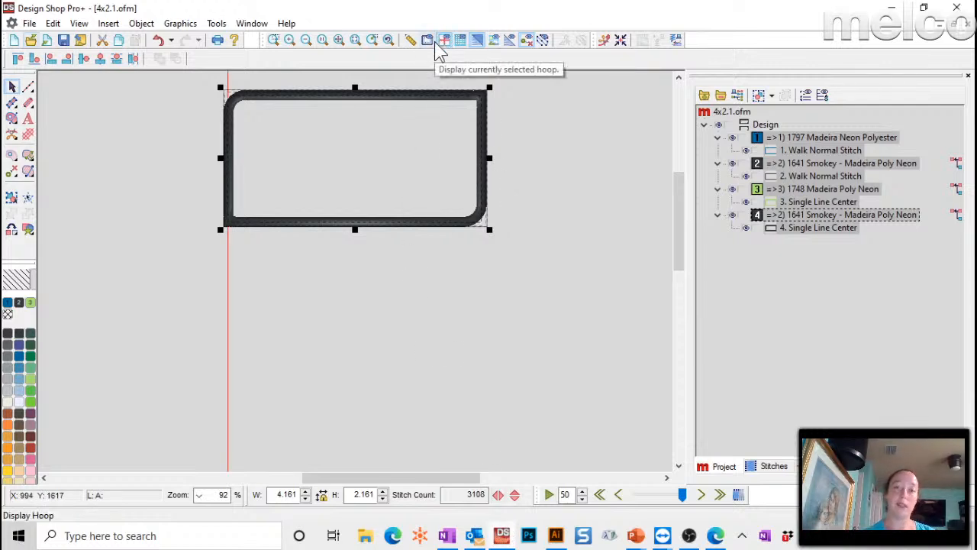
left_click(355, 42)
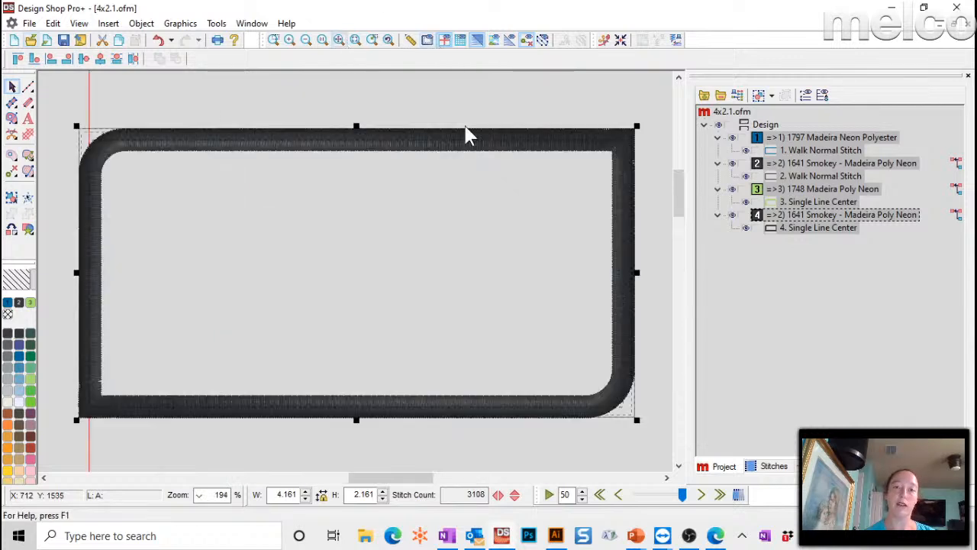
left_click(309, 42)
left_click(310, 42)
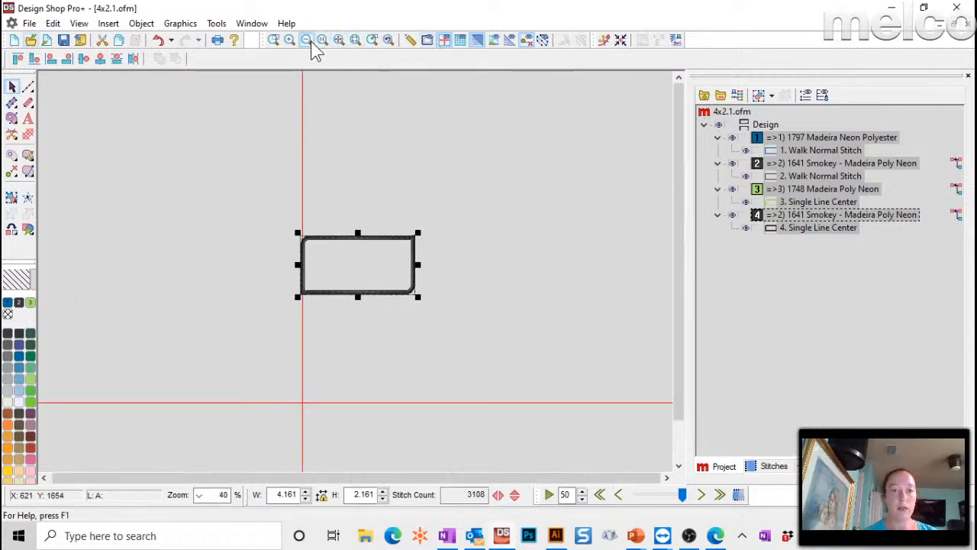
left_click(310, 42)
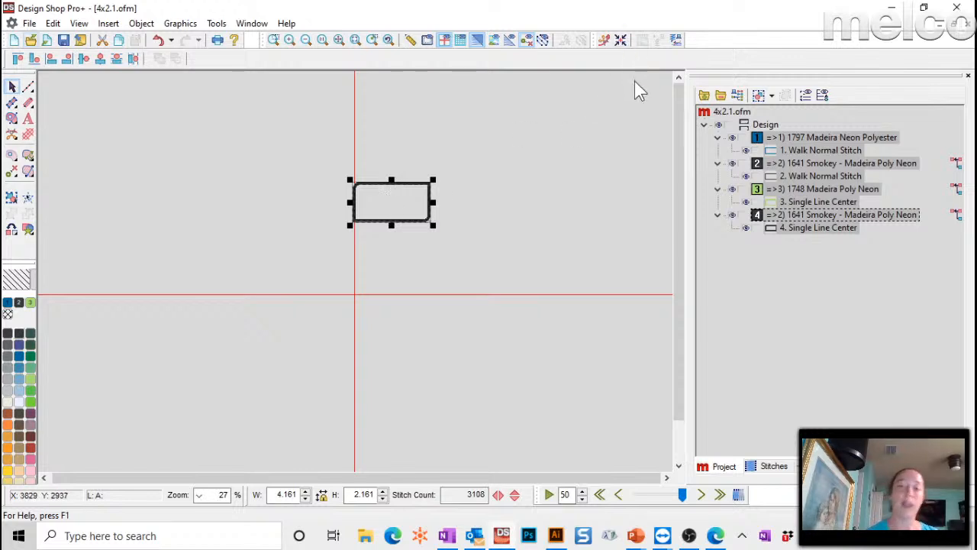
left_click(620, 40)
left_click(546, 157)
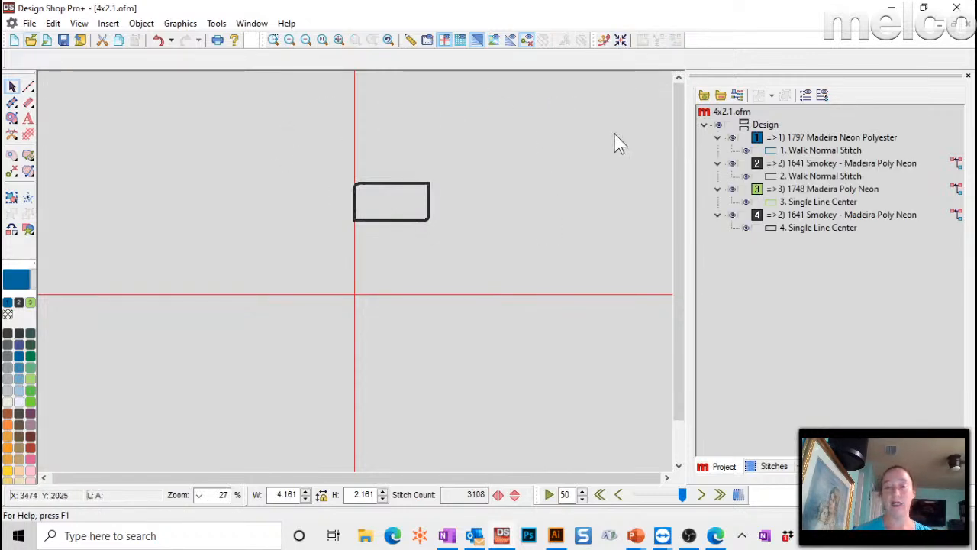
left_click(621, 41)
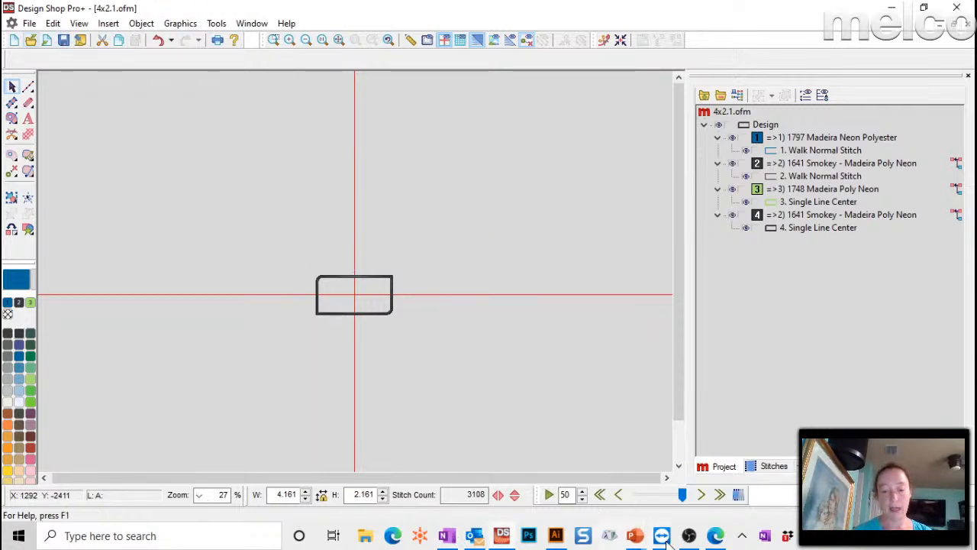
- Load 4x2.1.ofm onto Machine 5 again and view its Color Sequence settings
mouse_move(664, 539)
left_click(741, 498)
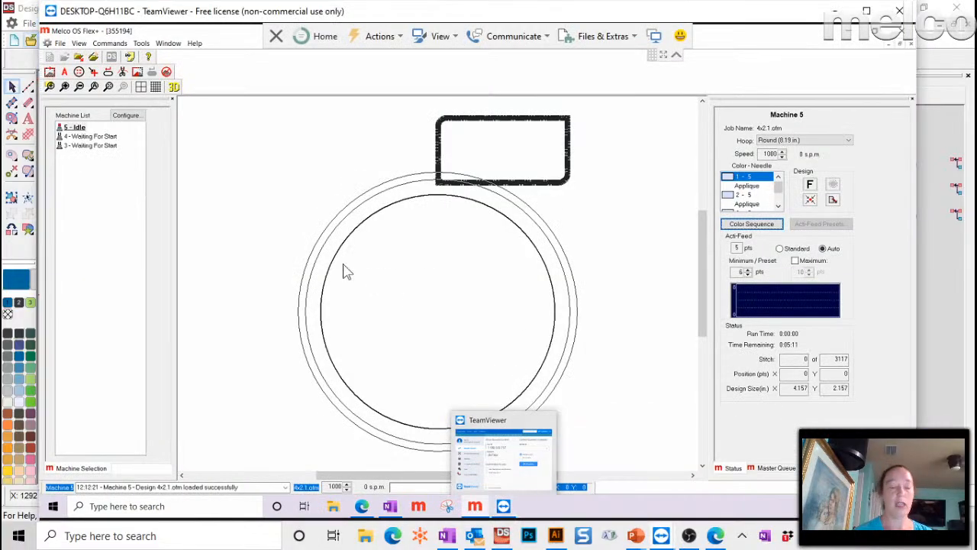
left_click(79, 57)
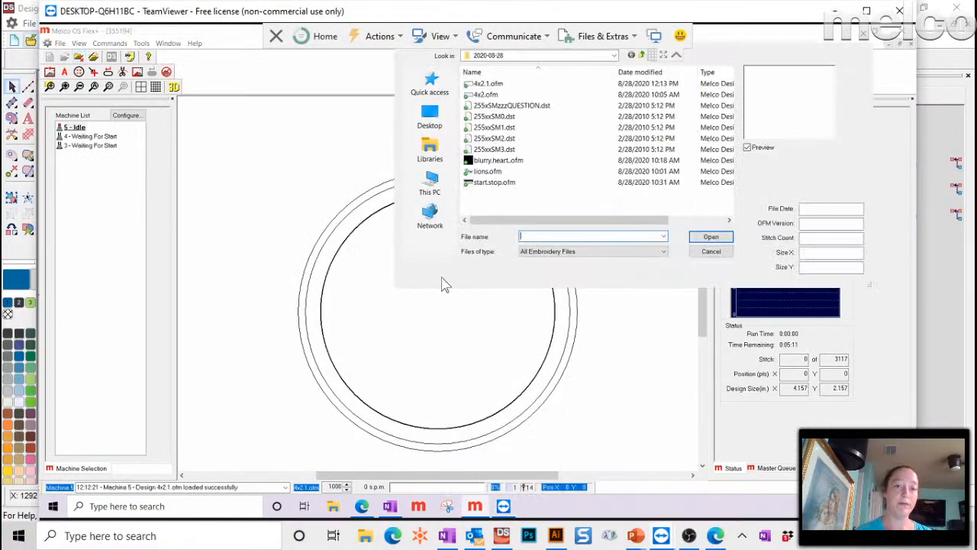
left_click(493, 86)
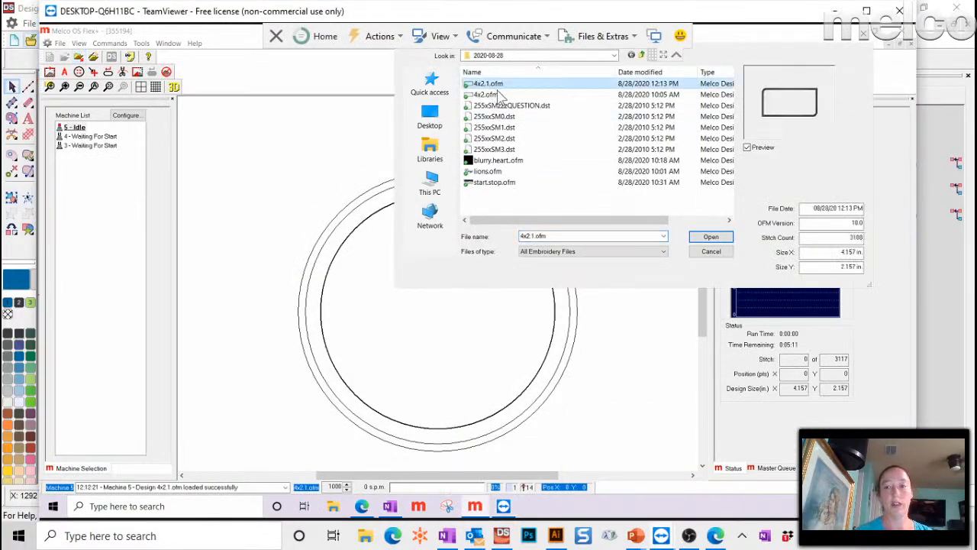
left_click(710, 237)
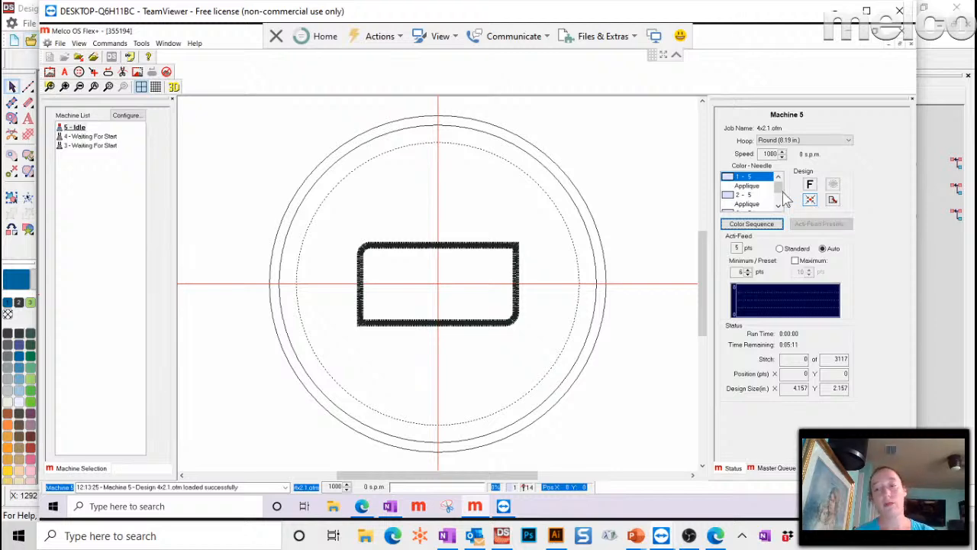
left_click(752, 223)
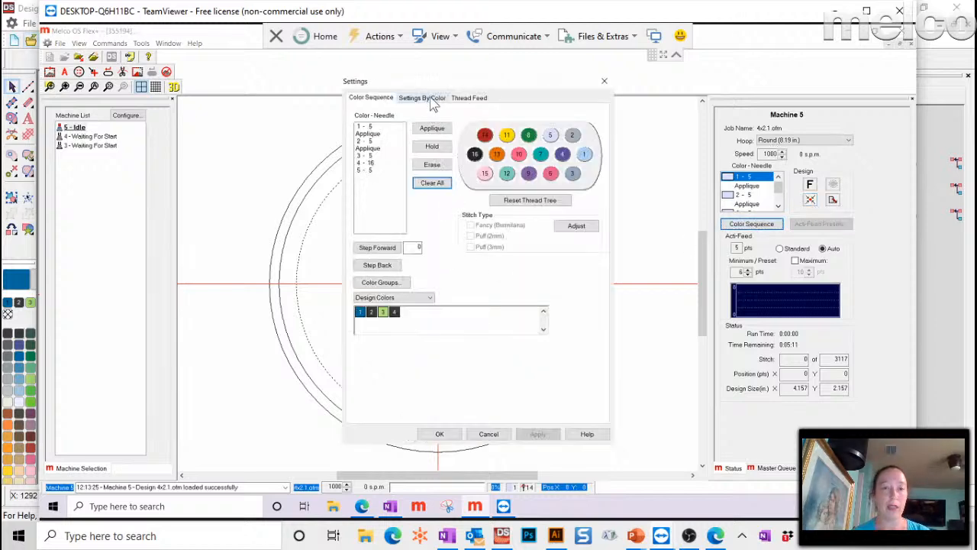
- Clear all colour-needle assignments and set colour 1 to needle 5 as an applique stop
left_click_drag(428, 81, 652, 58)
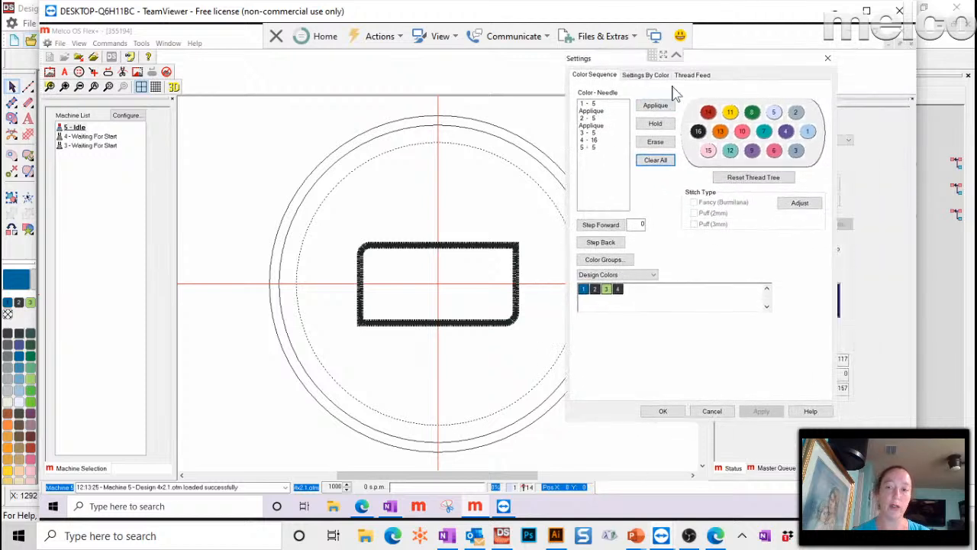
left_click(666, 162)
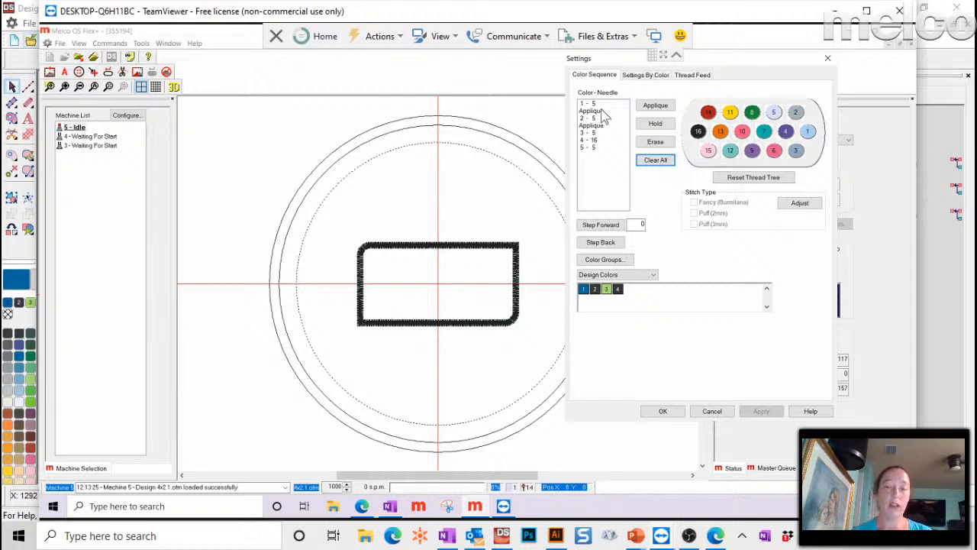
left_click(586, 104)
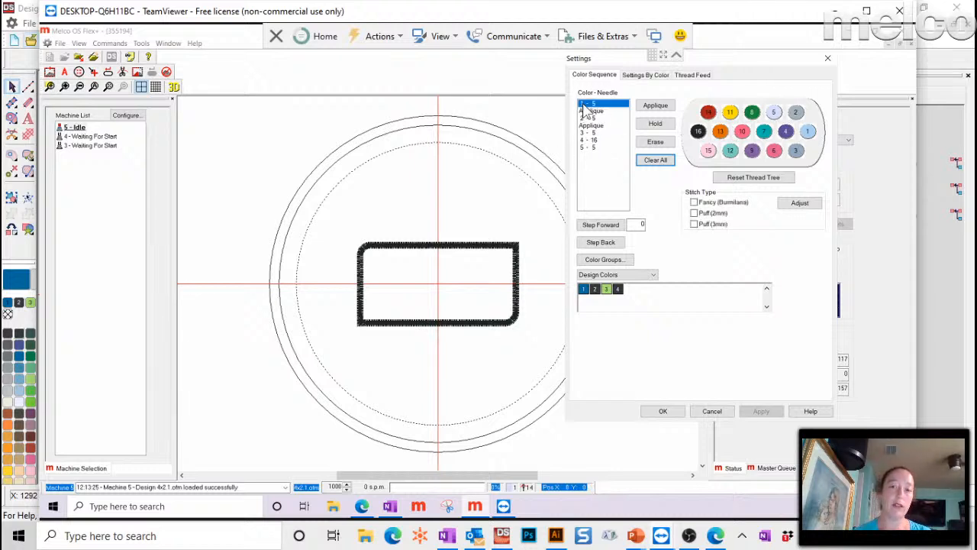
left_click(601, 225)
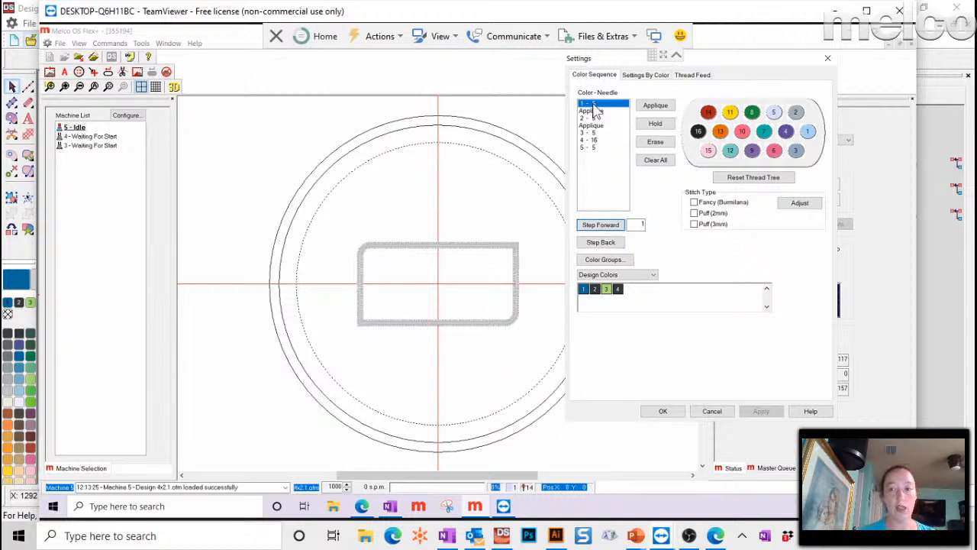
left_click(608, 227)
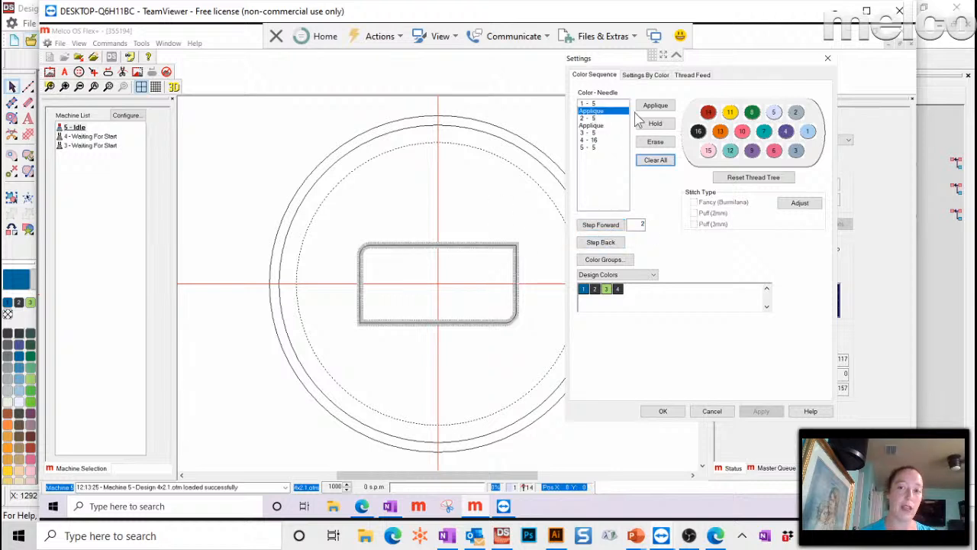
left_click(661, 162)
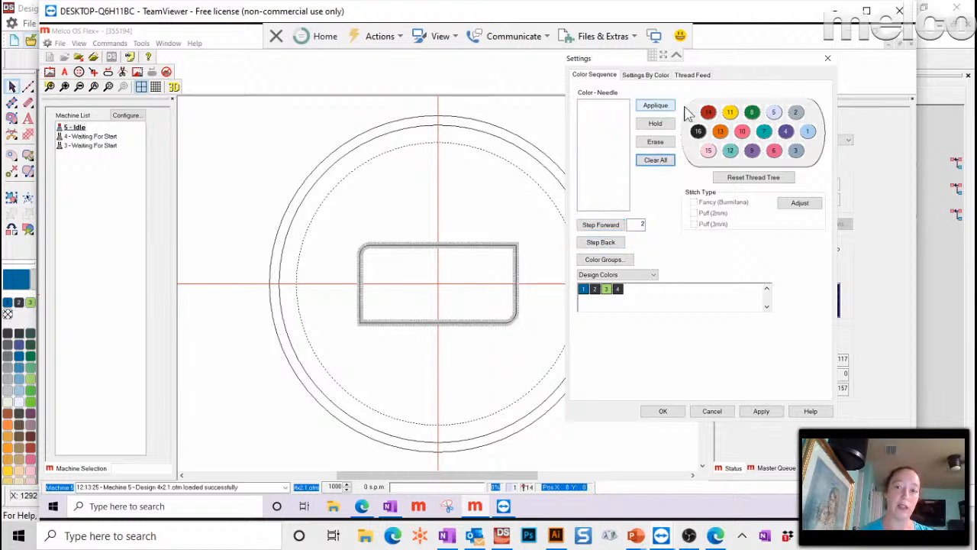
left_click(774, 112)
left_click(657, 106)
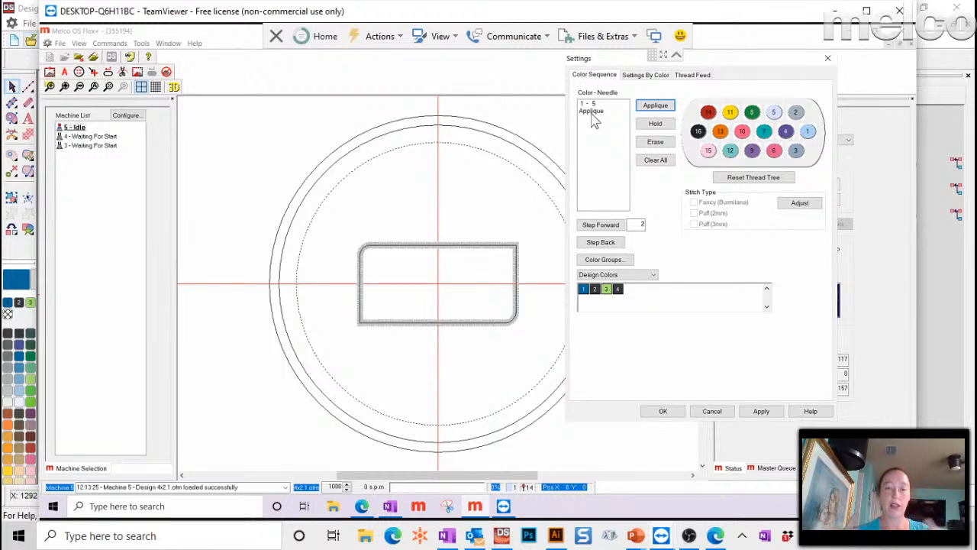
- Restore the remote window and set colour 2 to needle 5 as an applique stop
left_click_drag(399, 13, 400, 0)
double_click(390, 9)
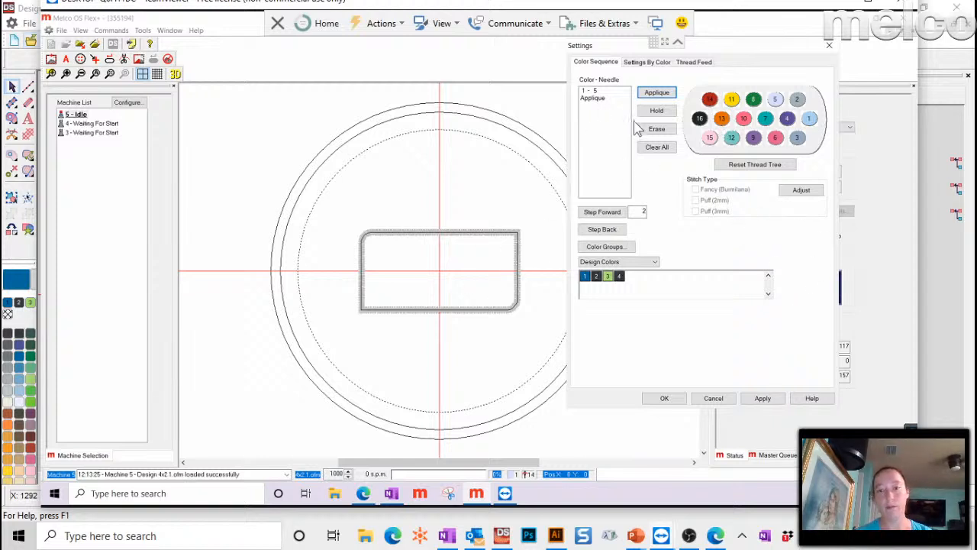
left_click(776, 101)
left_click(659, 96)
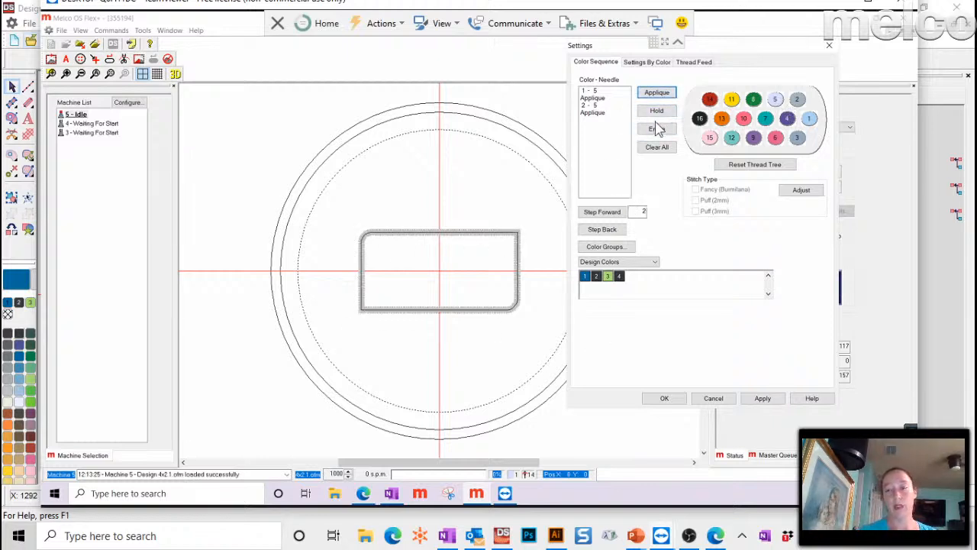
- Assign needle 5 to colours 3 and 4, then apply the sequence and close Settings
left_click(603, 213)
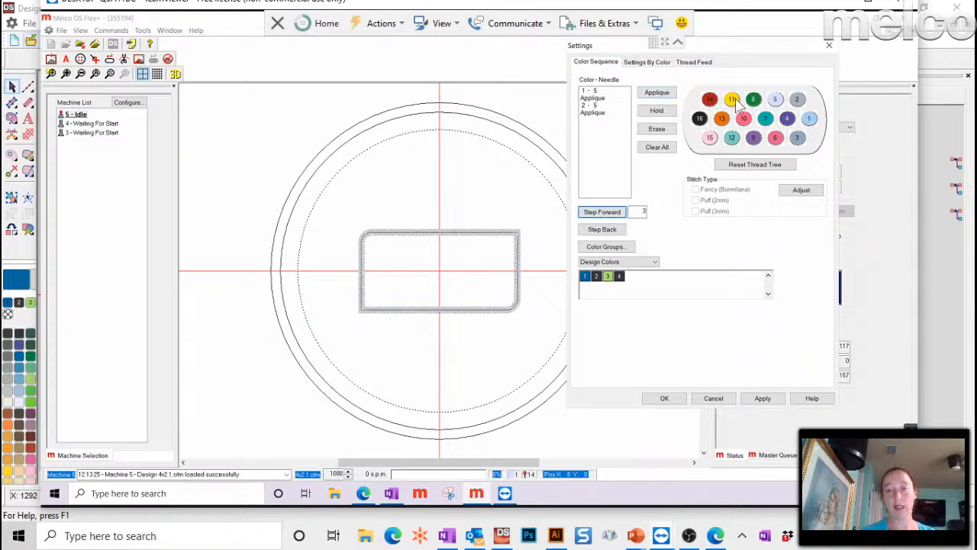
left_click(774, 100)
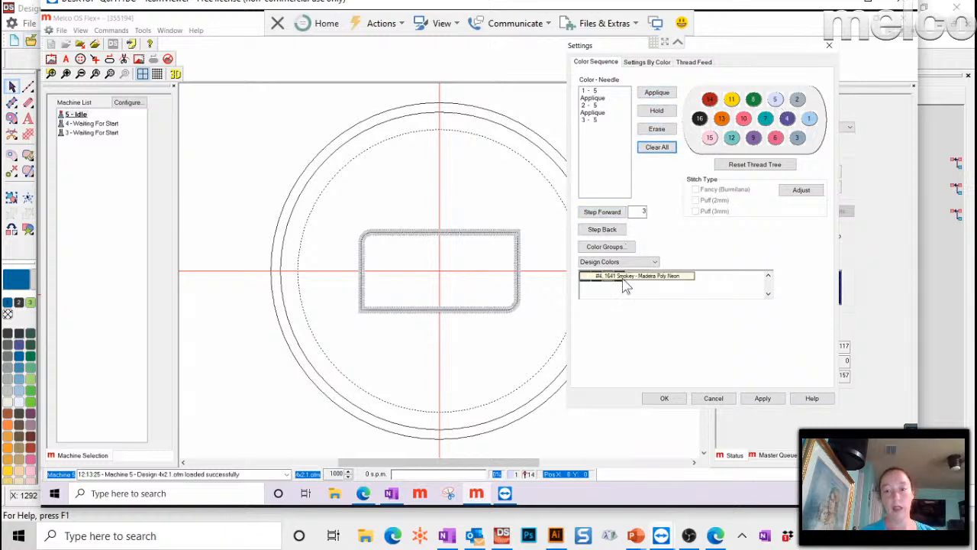
left_click(776, 102)
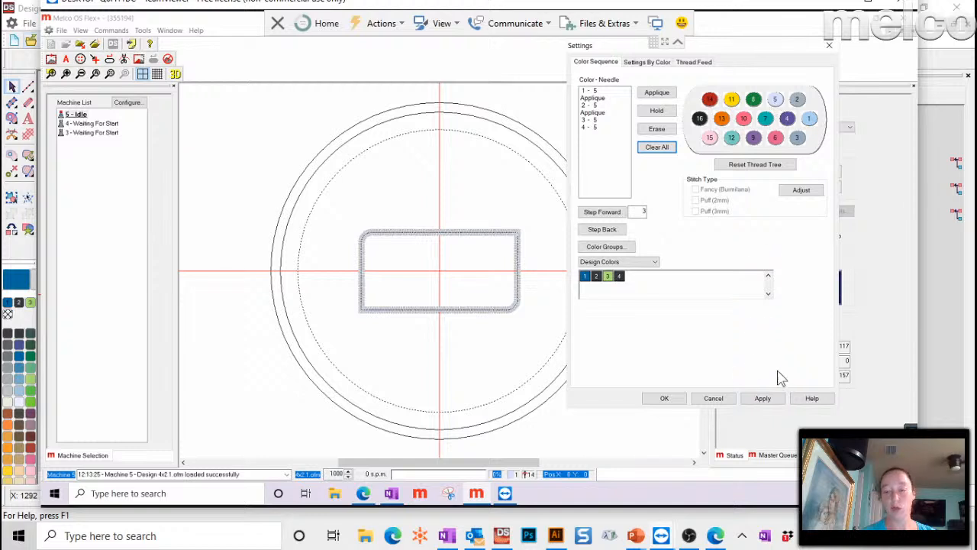
left_click(752, 399)
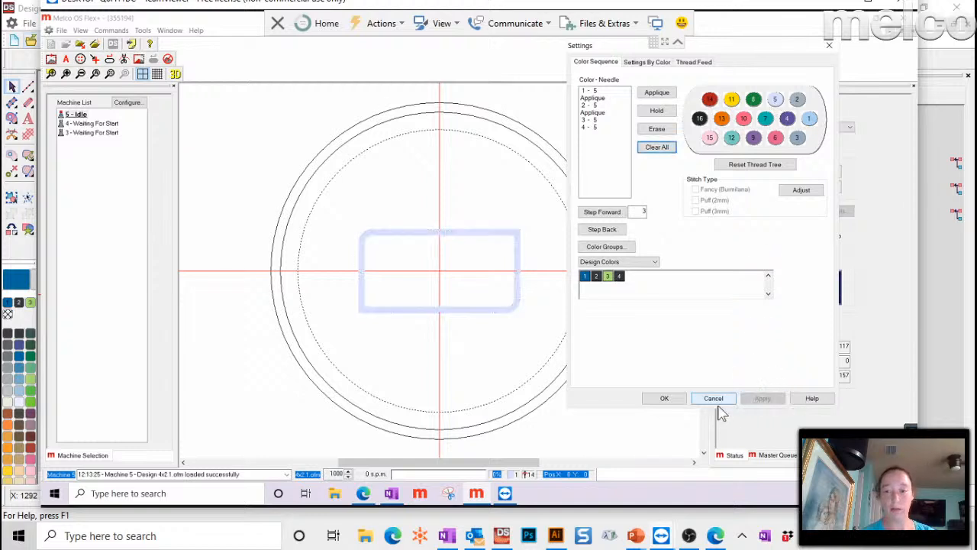
left_click(664, 400)
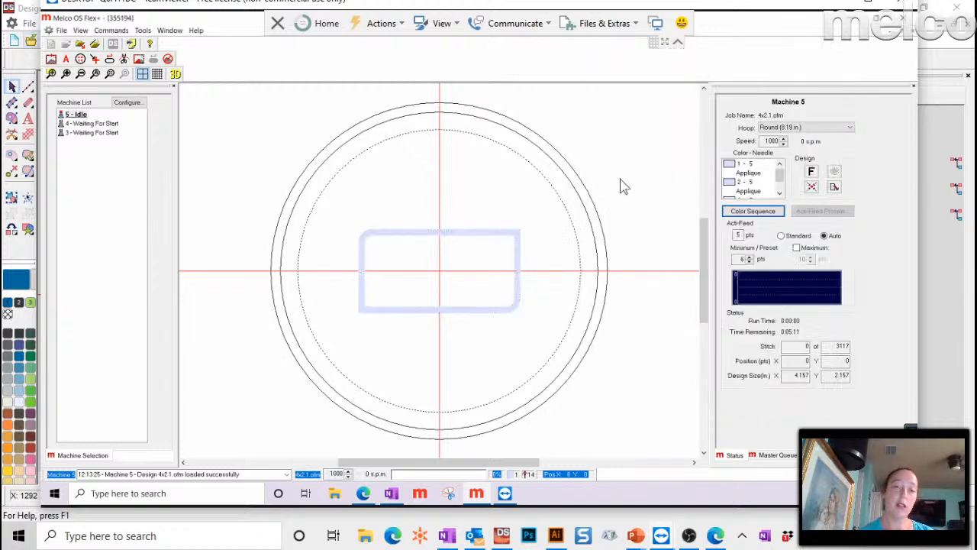
- Pick the Rect - P (17.25 x 11.75 in.) hoop for Machine 5, then go back to Design Shop Pro+
left_click(809, 128)
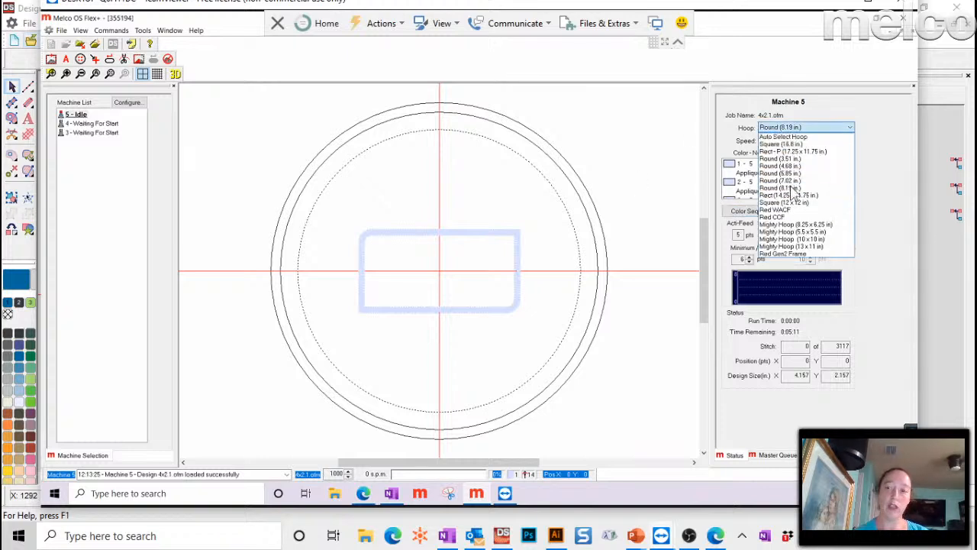
left_click(808, 152)
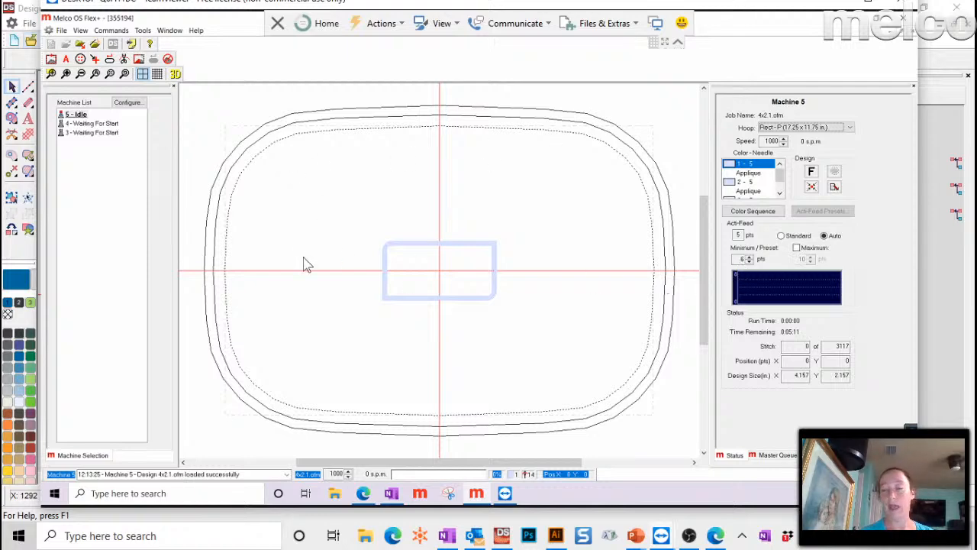
left_click(501, 536)
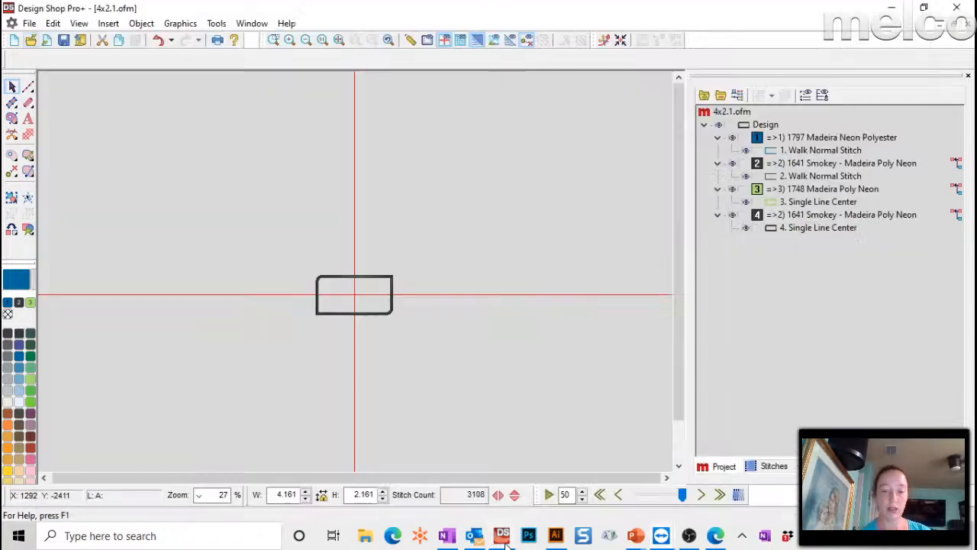
- Set the hoop to Rect - P (17.25 x 11.75 in.) and display it around the 4x2.1.ofm border
left_click(427, 38)
left_click(538, 119)
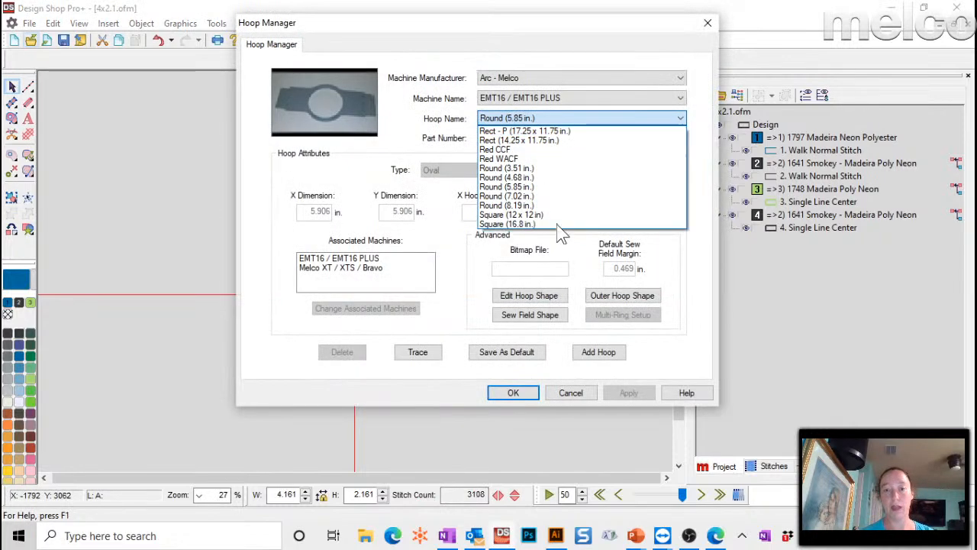
left_click(527, 131)
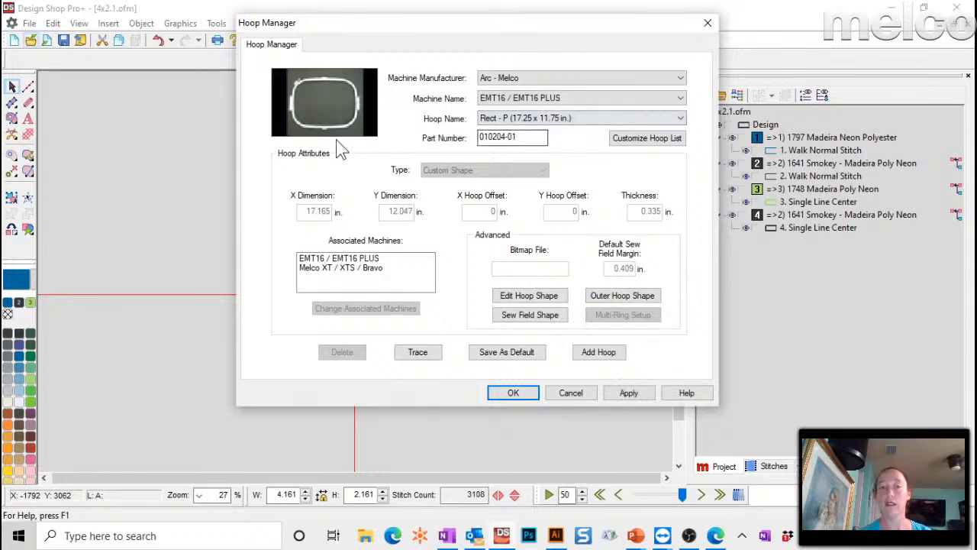
left_click(627, 392)
left_click(560, 394)
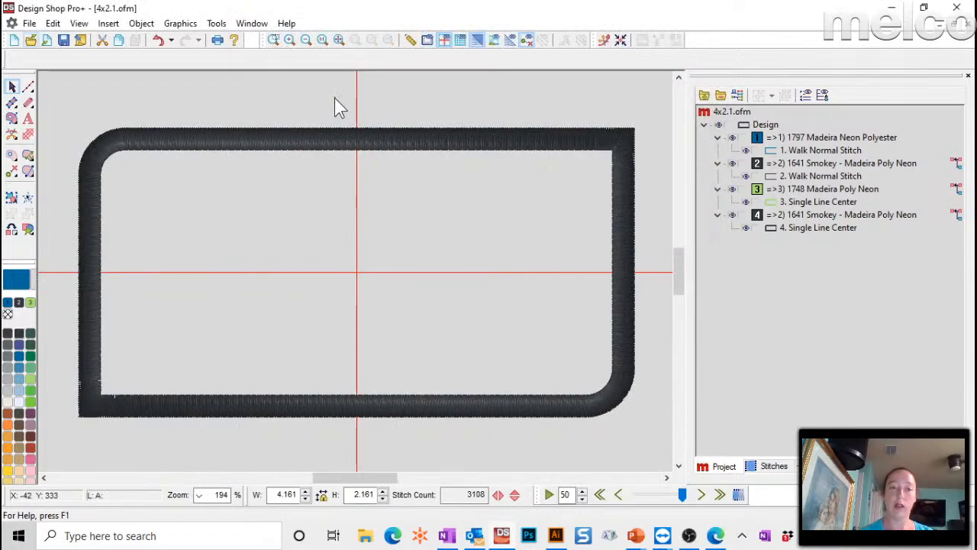
left_click(427, 40)
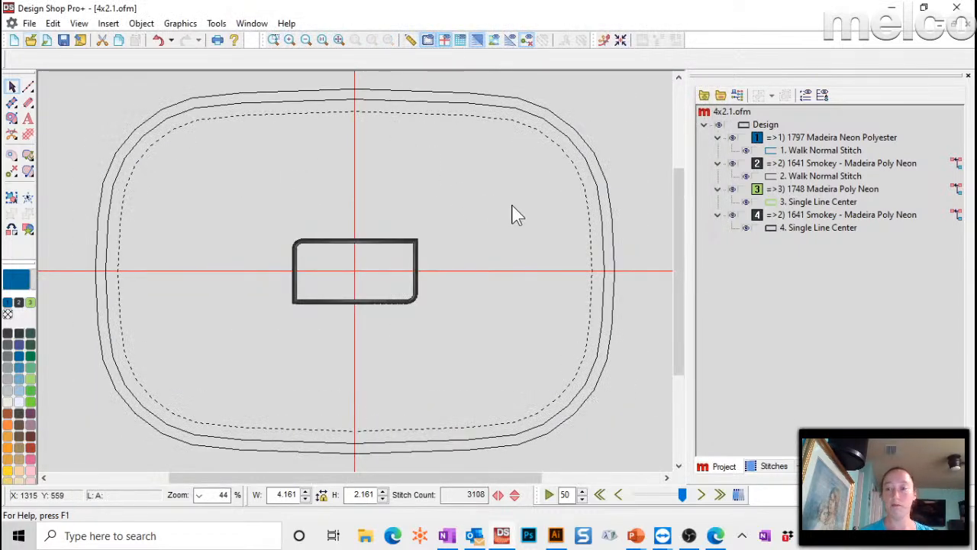
double_click(428, 39)
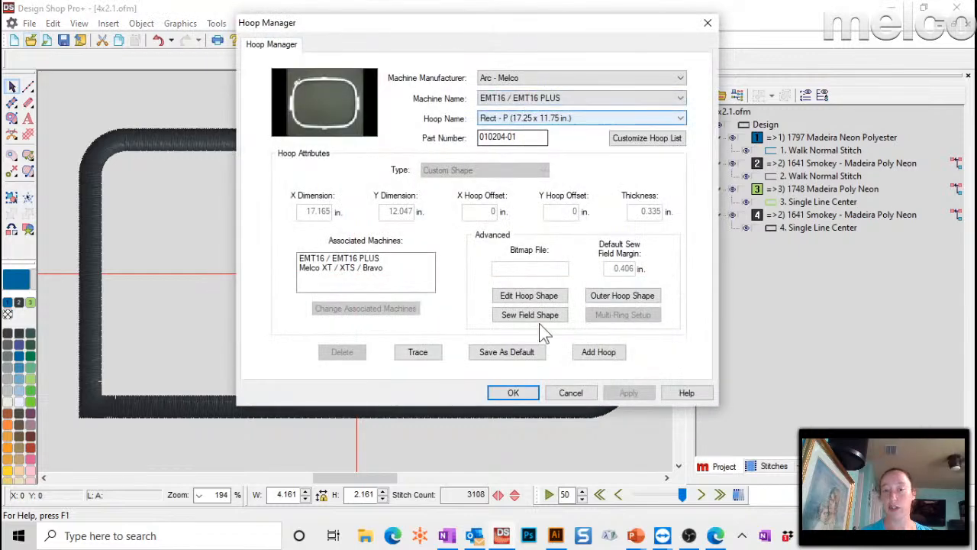
left_click(533, 396)
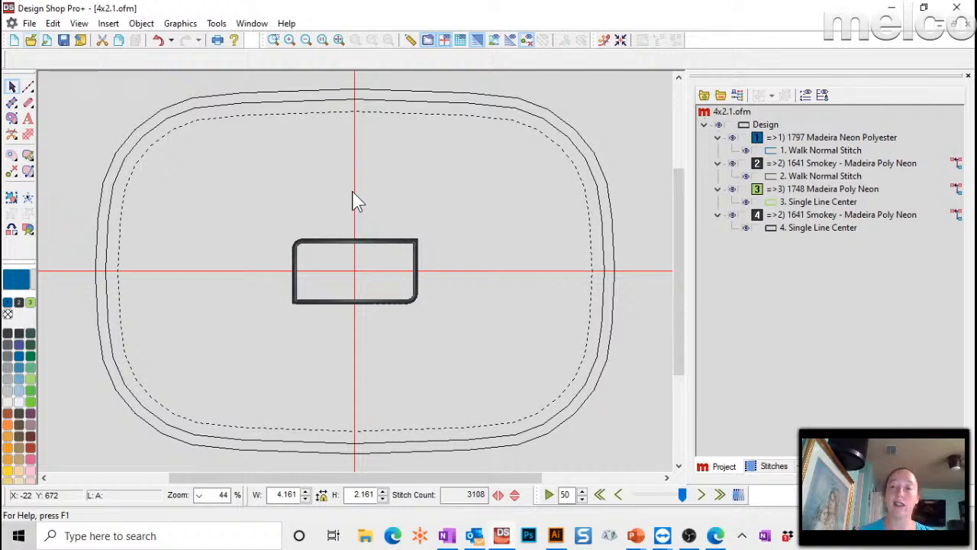
- Step and repeat the Design node into 3 columns by 3 rows with 0.5 in. spacing
left_click(742, 123)
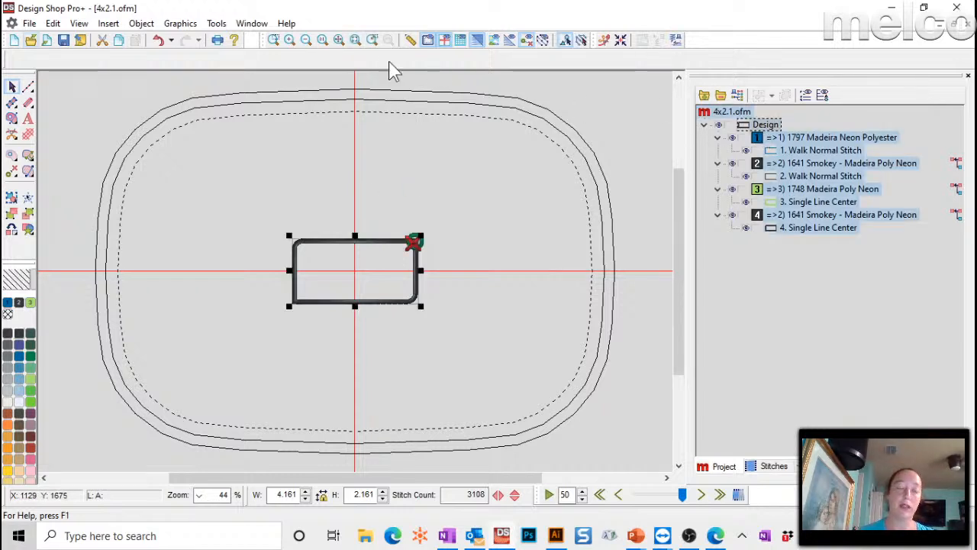
left_click(216, 24)
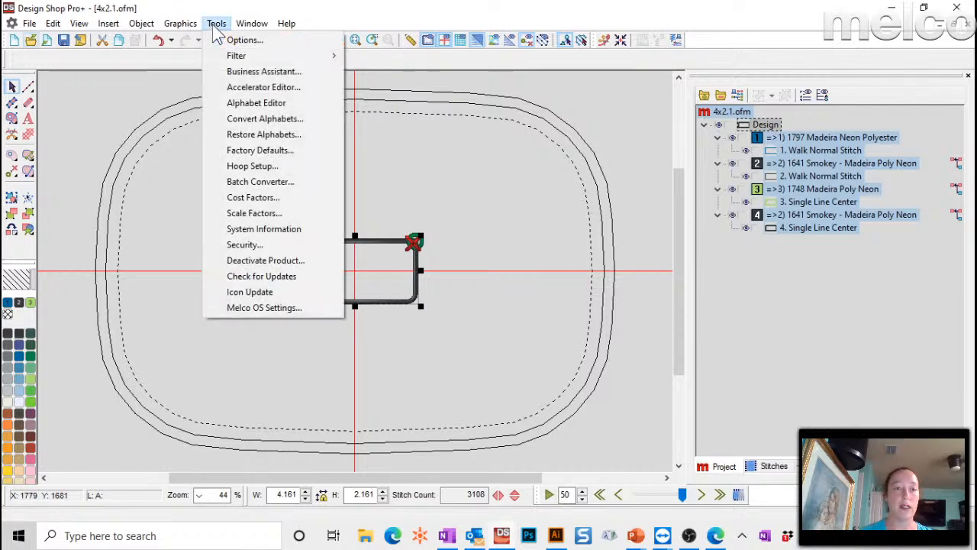
mouse_move(149, 28)
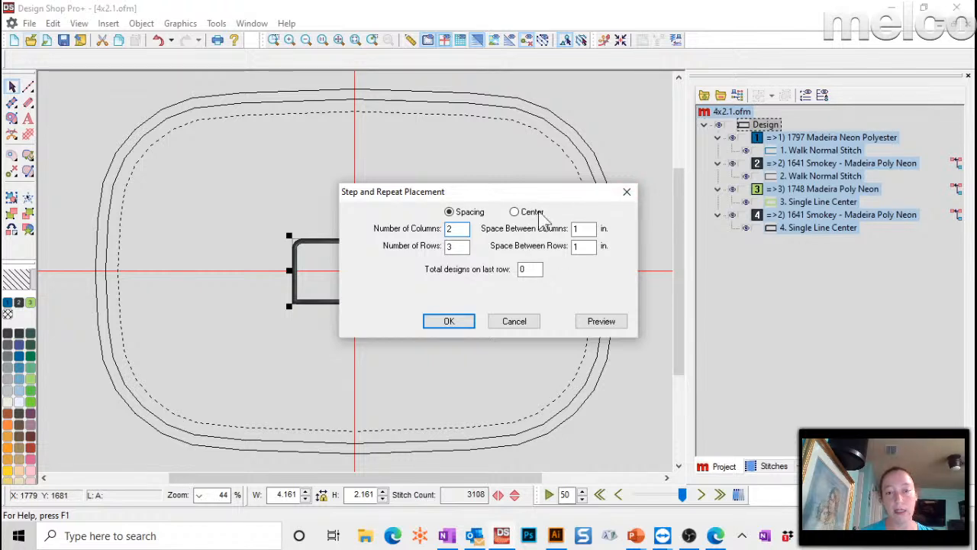
double_click(450, 229)
type("3")
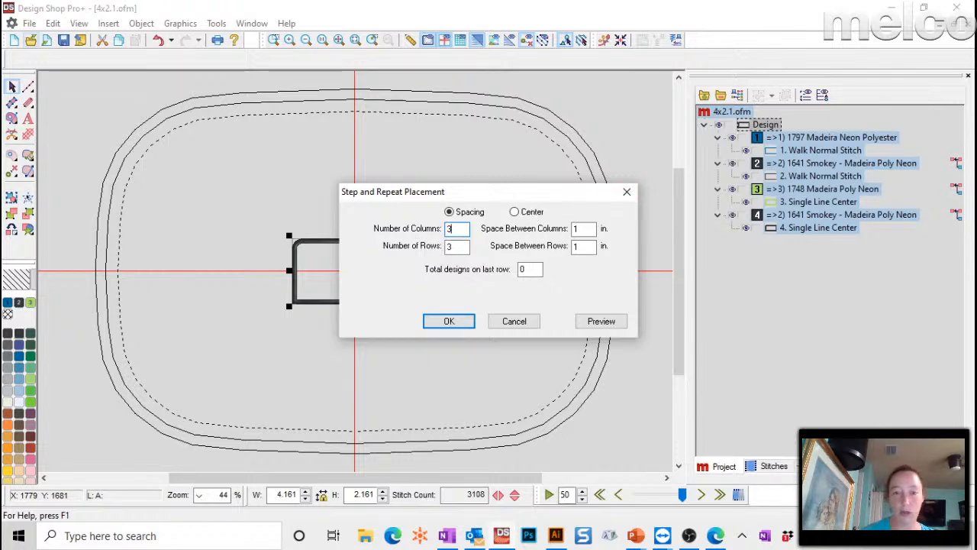
double_click(593, 229)
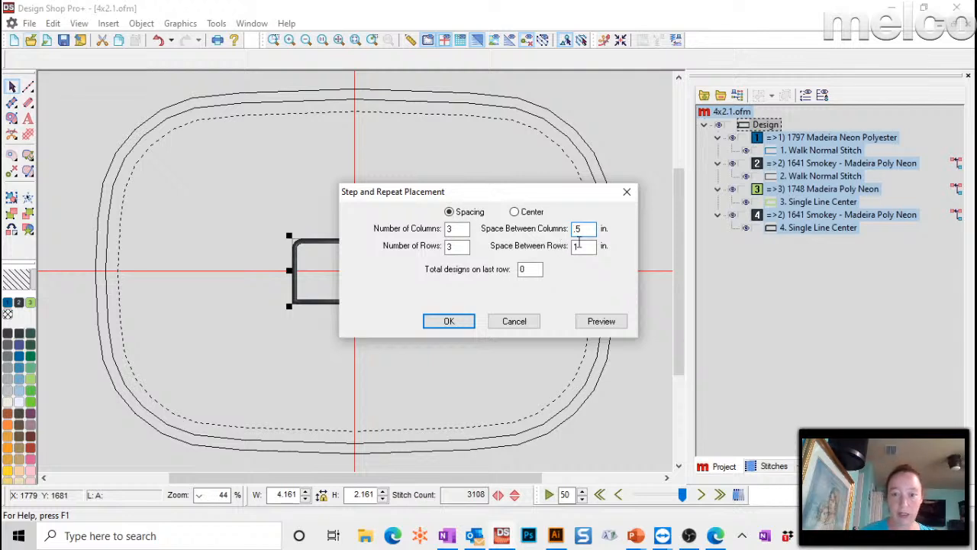
left_click_drag(584, 248, 535, 249)
type(".")
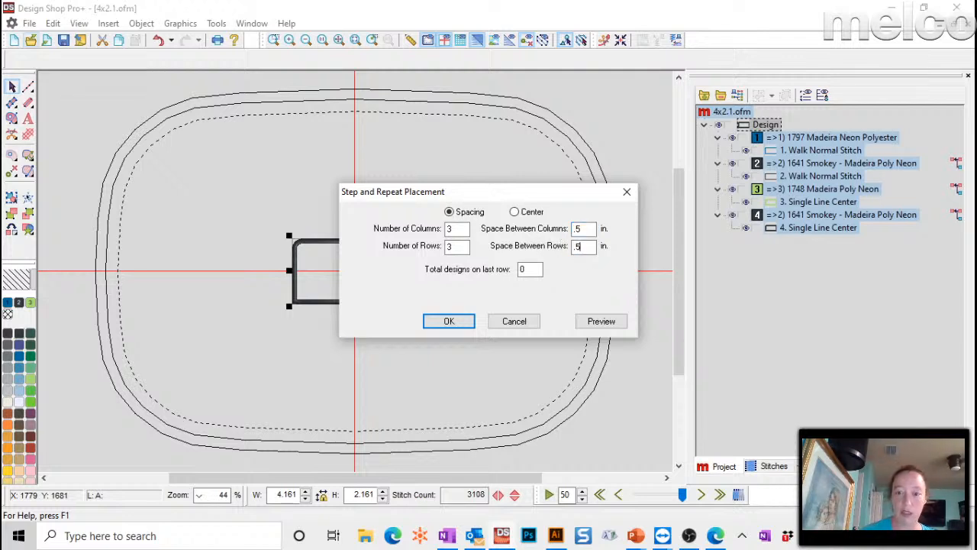
type("5")
left_click(594, 320)
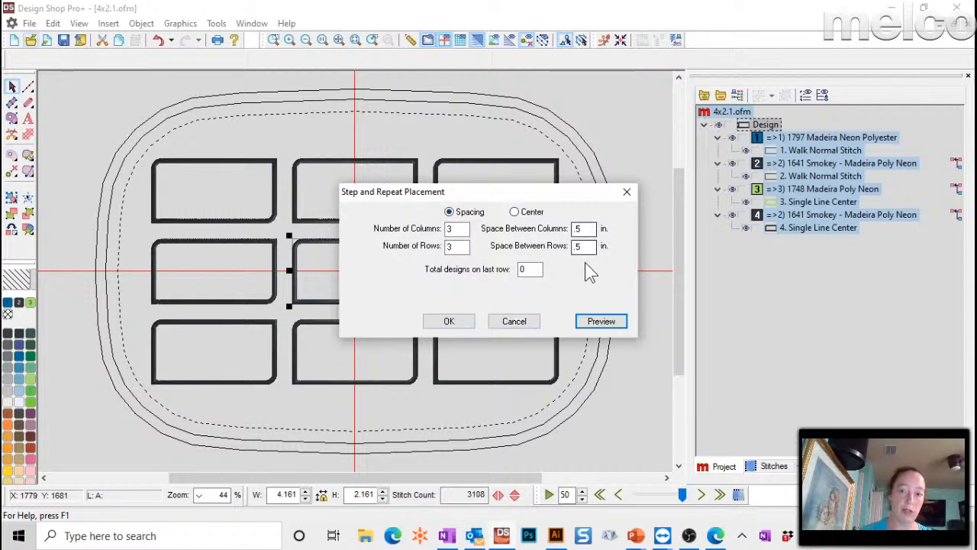
left_click(449, 321)
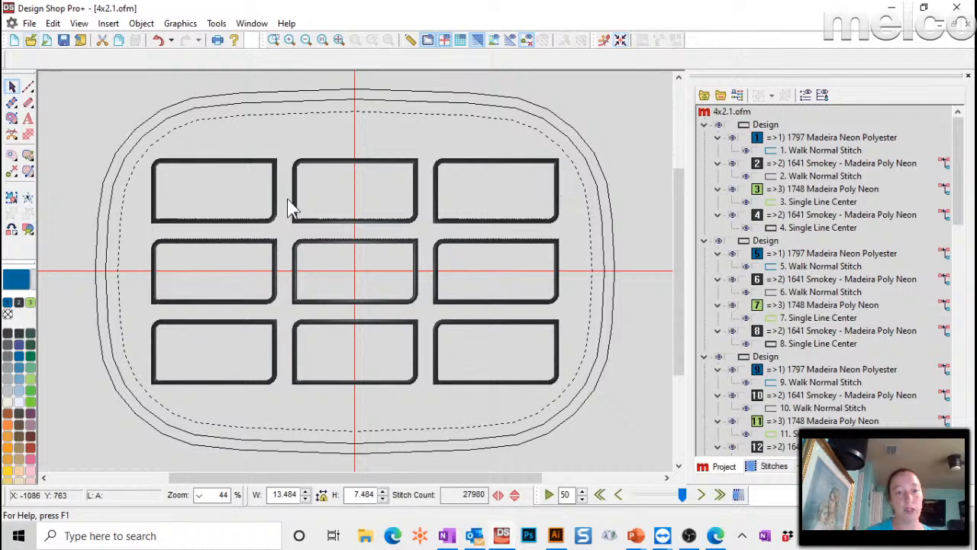
- Save a copy of the repeated grid under the file name 4x2.repeats.ofm
left_click(811, 151)
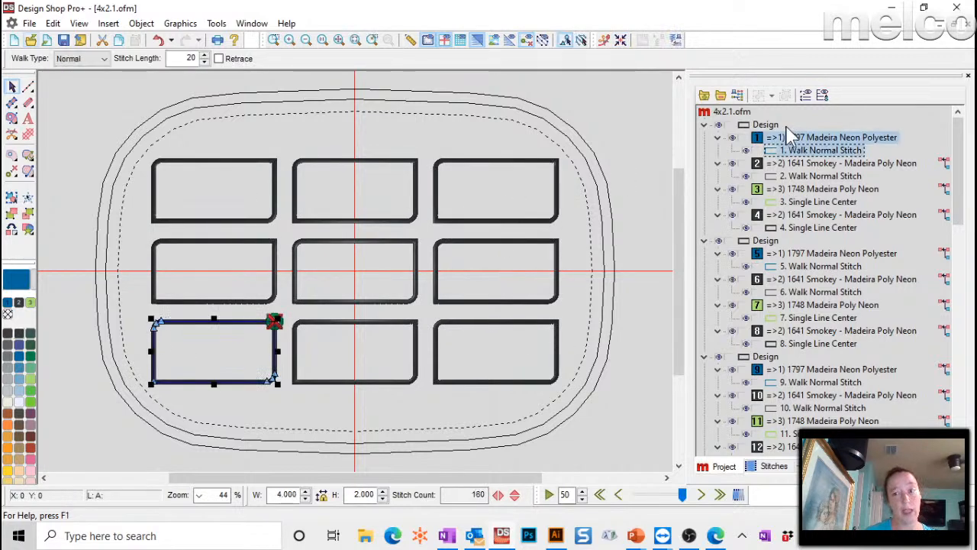
left_click(737, 95)
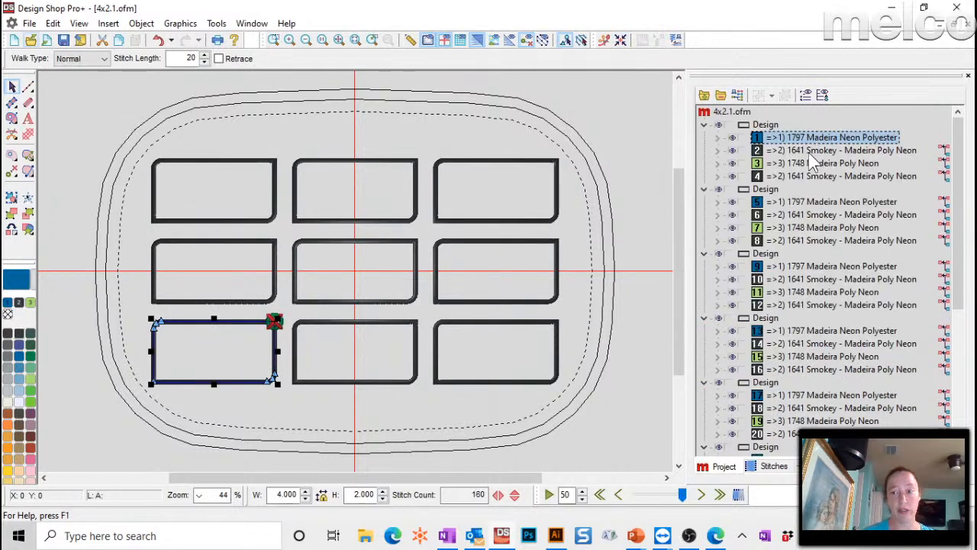
scroll(801, 160, "down", 6)
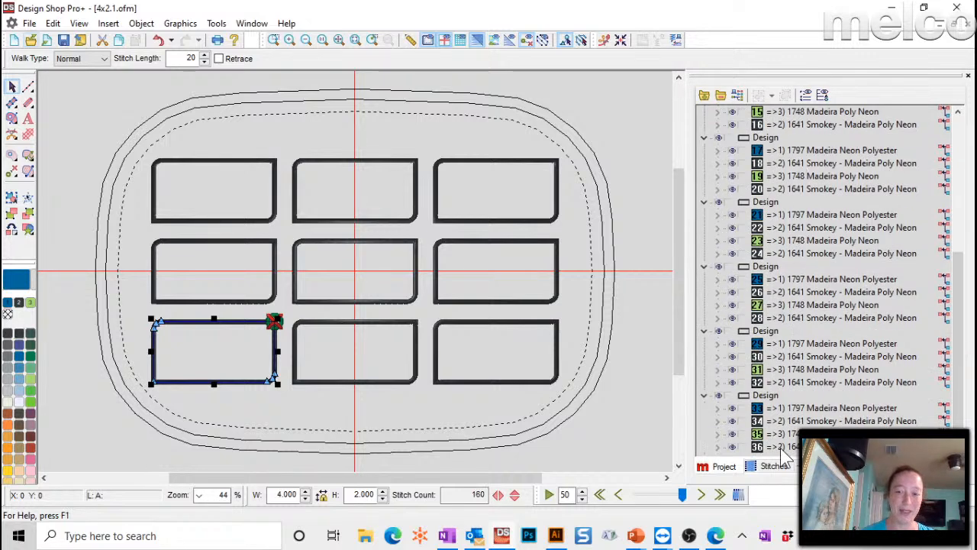
left_click(29, 23)
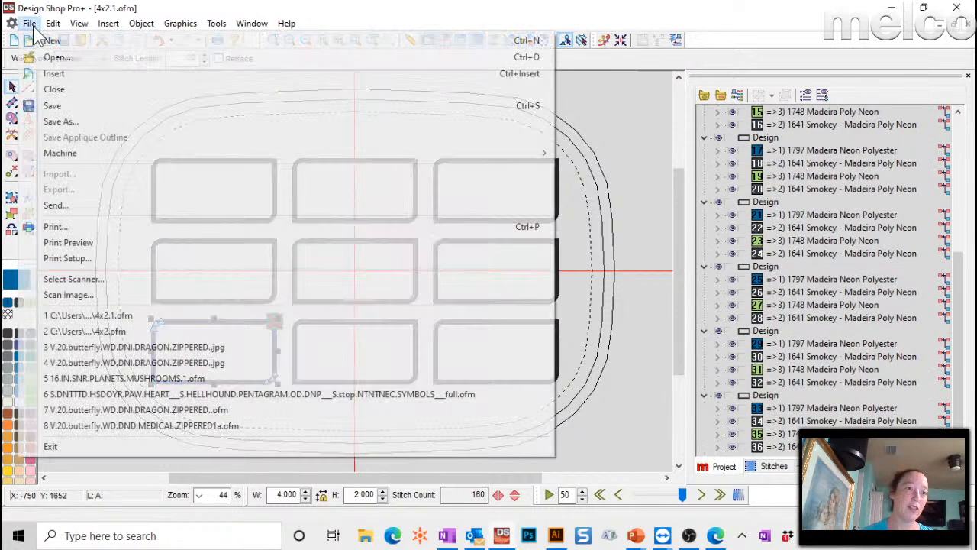
left_click(87, 121)
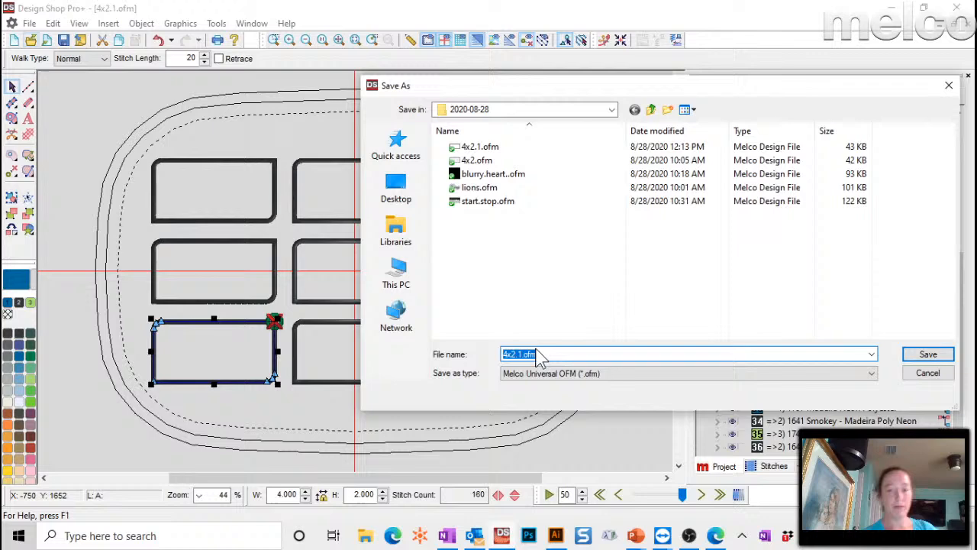
left_click(535, 355)
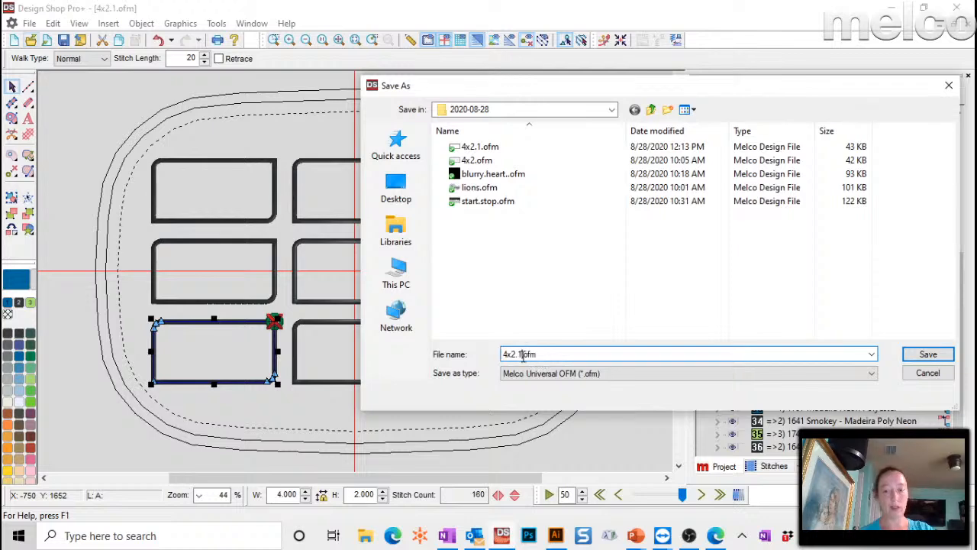
key("BackSpace")
type("rep")
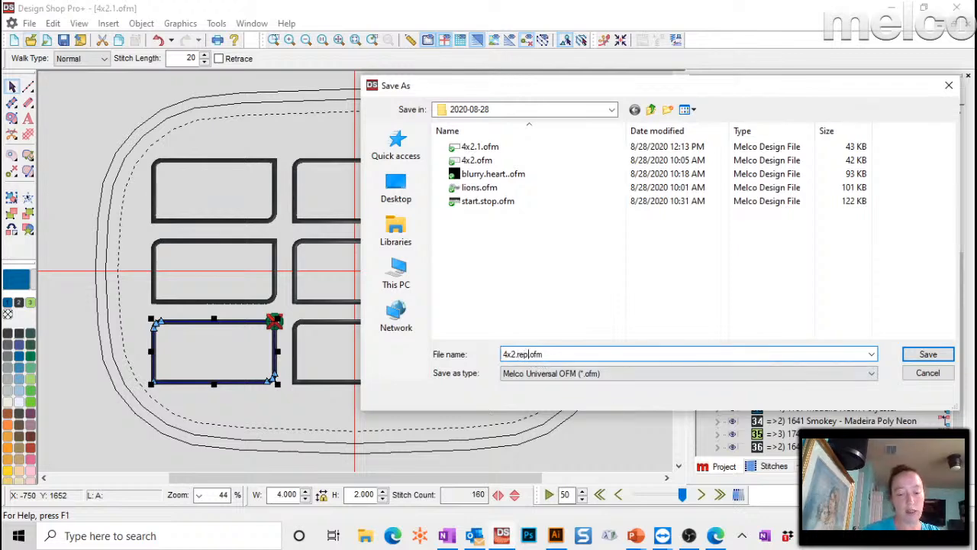
type("eat.")
key("Return")
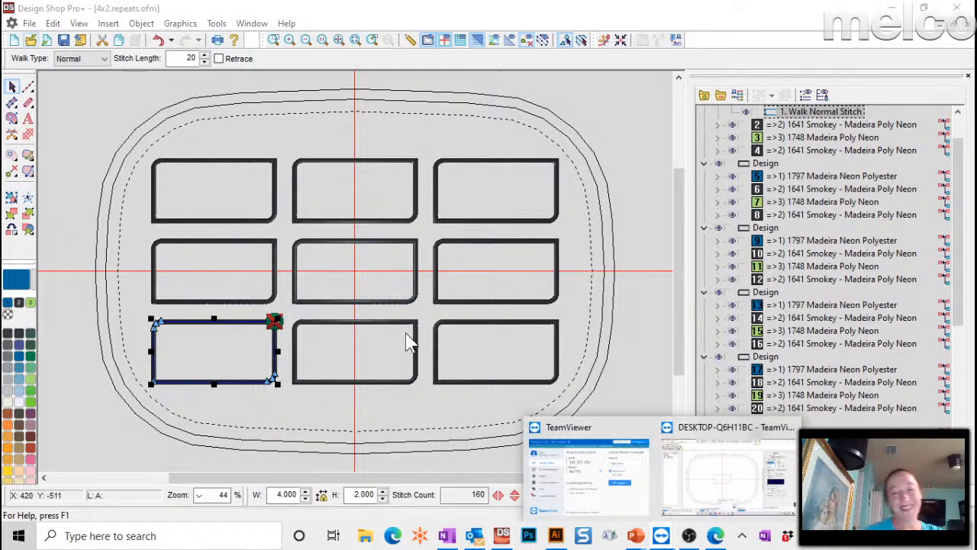
- Open 4x2.repeats.ofm on Machine 5 in the remote Melco OS Flex+ session
left_click(701, 458)
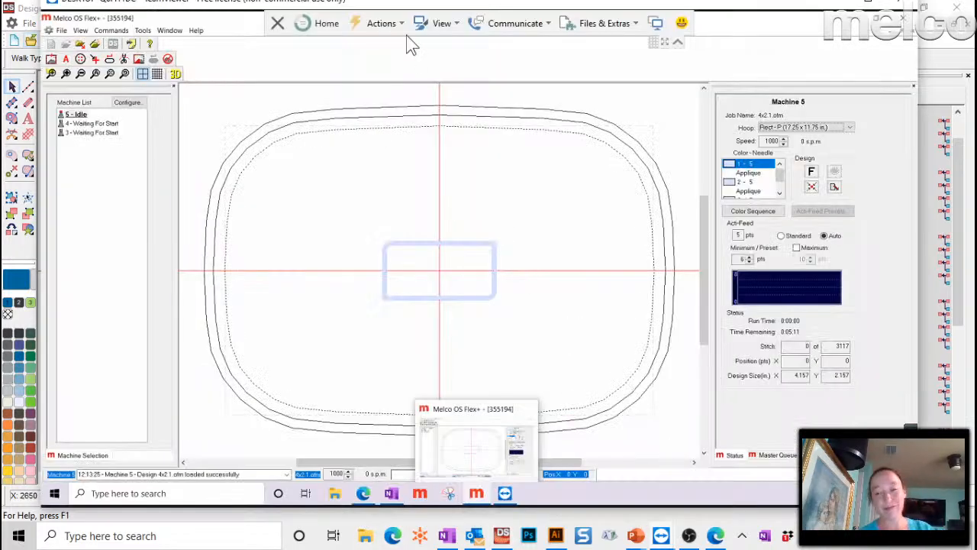
left_click(79, 44)
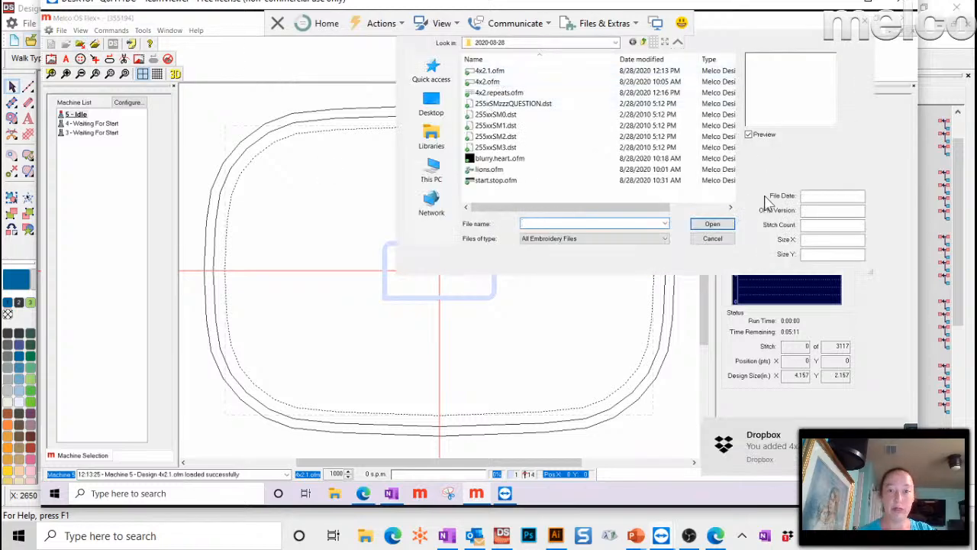
left_click(508, 94)
left_click(713, 223)
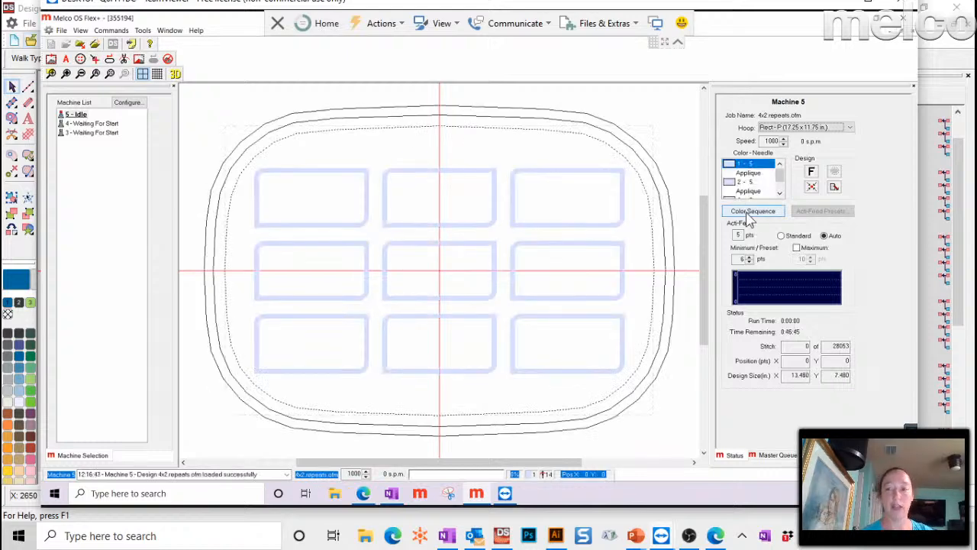
left_click(750, 214)
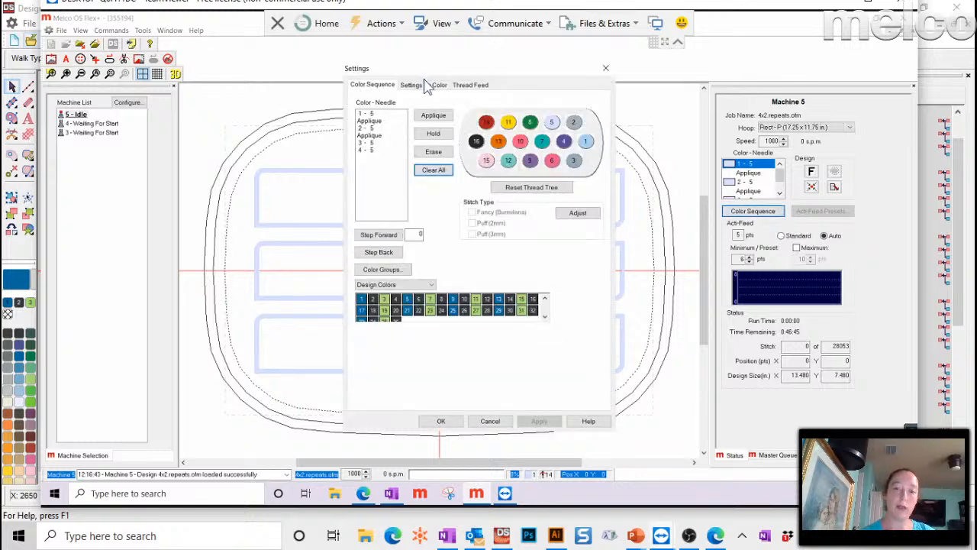
left_click(544, 316)
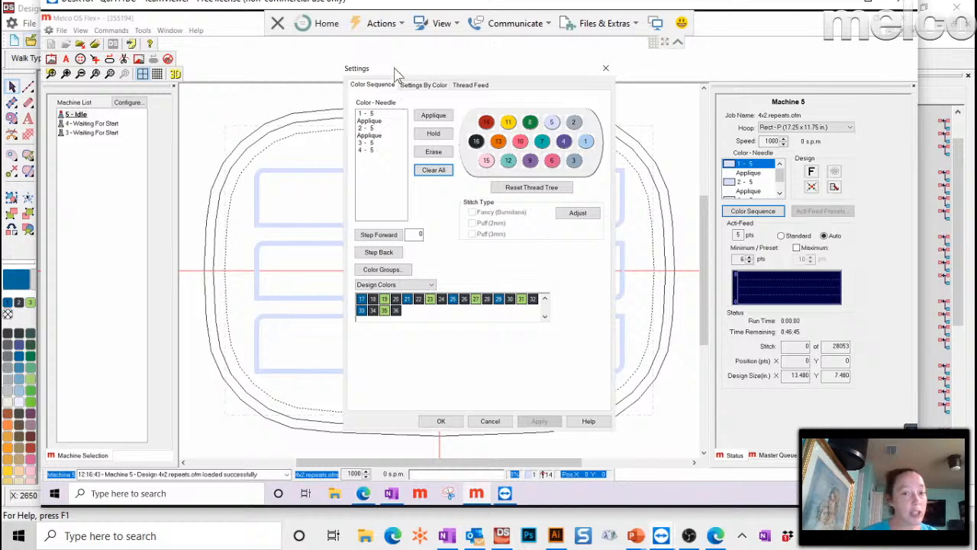
left_click_drag(399, 69, 638, 52)
left_click(624, 144)
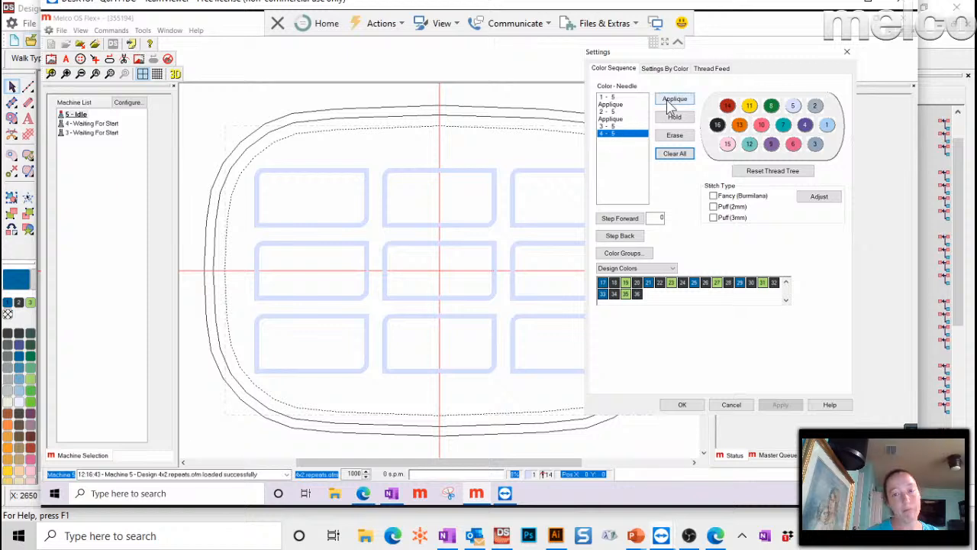
left_click(674, 135)
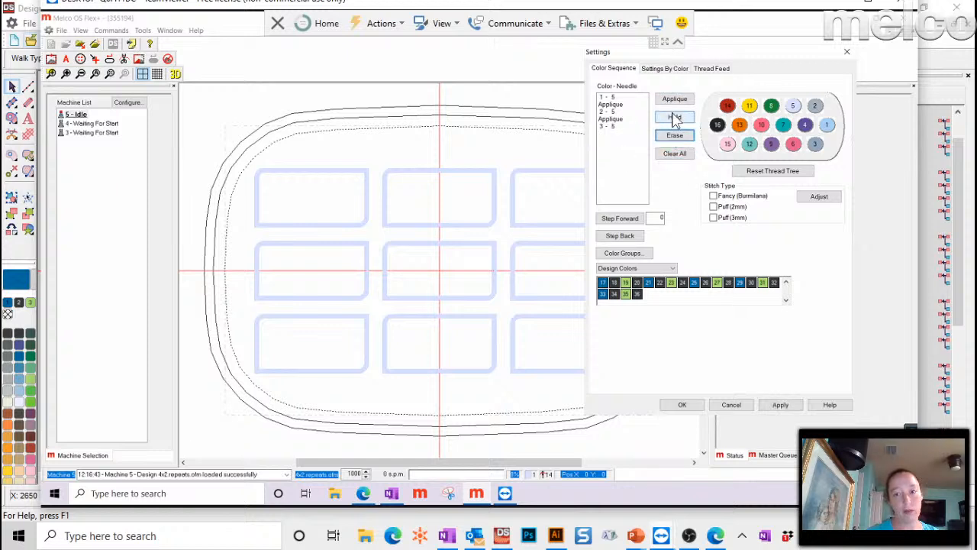
left_click(792, 107)
left_click(674, 98)
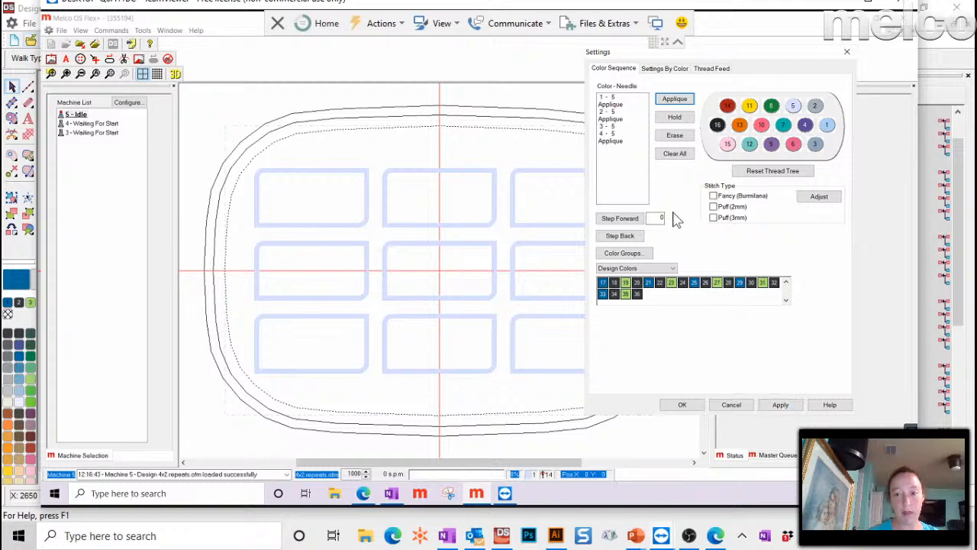
left_click(686, 139)
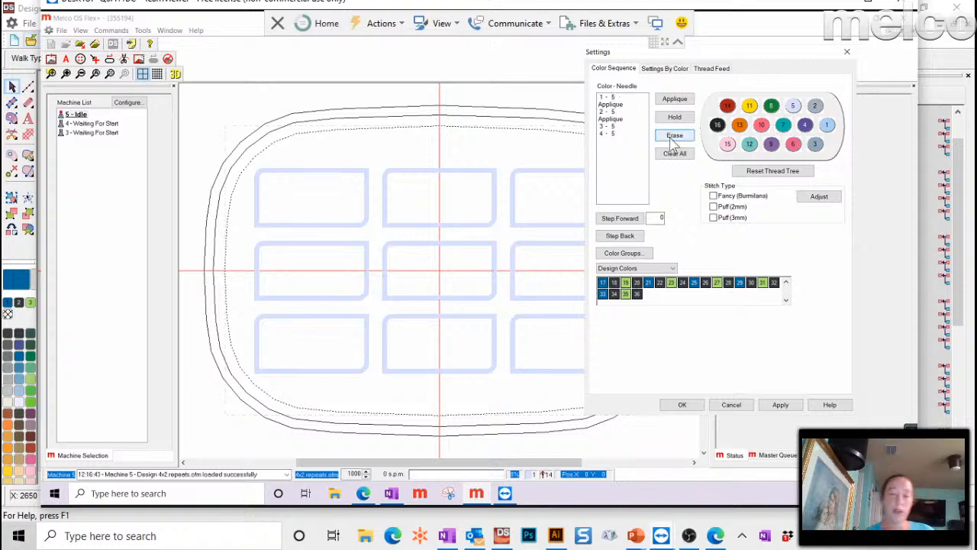
left_click(779, 408)
left_click(680, 404)
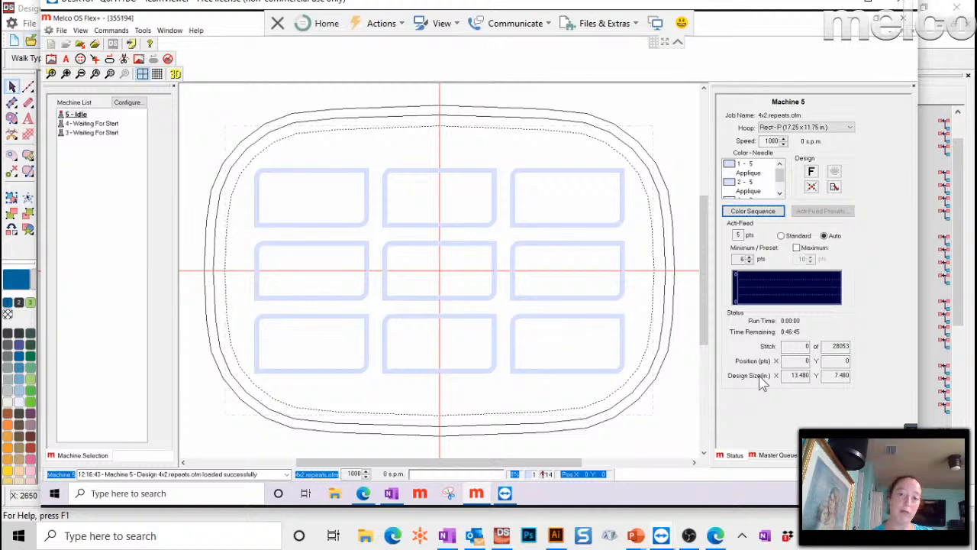
- Reopen Color Sequence settings, check Thread Feed, and move the dialog aside to see the grid
left_click(740, 212)
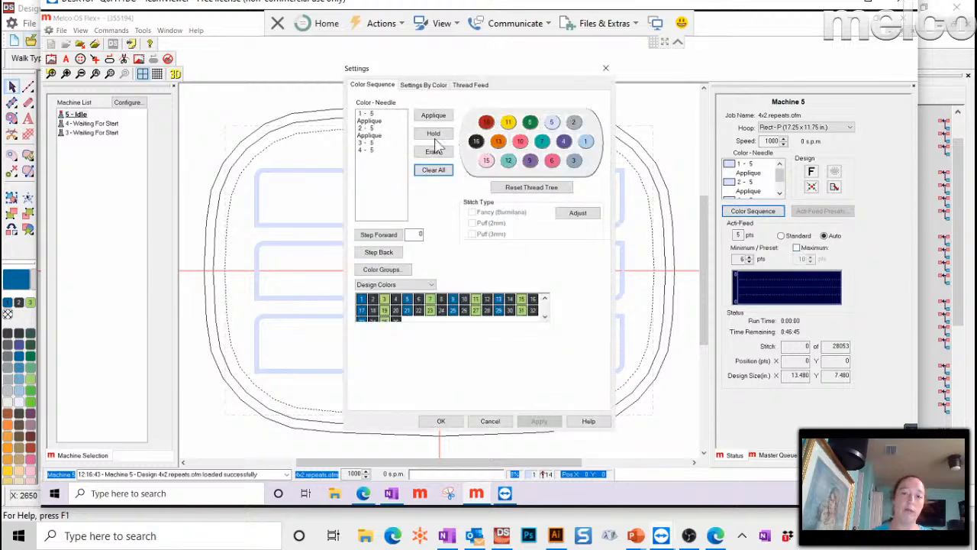
left_click(459, 86)
left_click(373, 86)
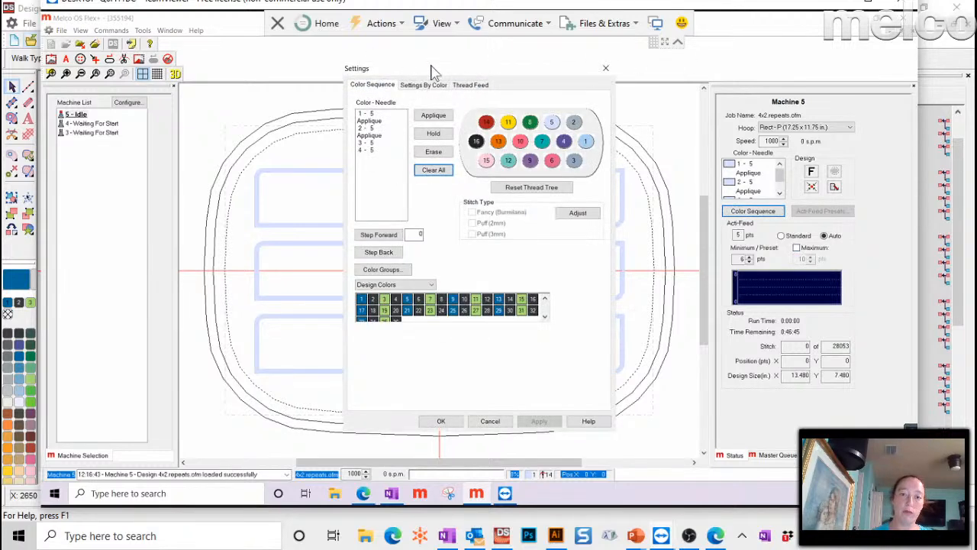
left_click_drag(431, 72, 732, 54)
- Step the stitch preview forward through five colours, then close the settings with OK
left_click(685, 217)
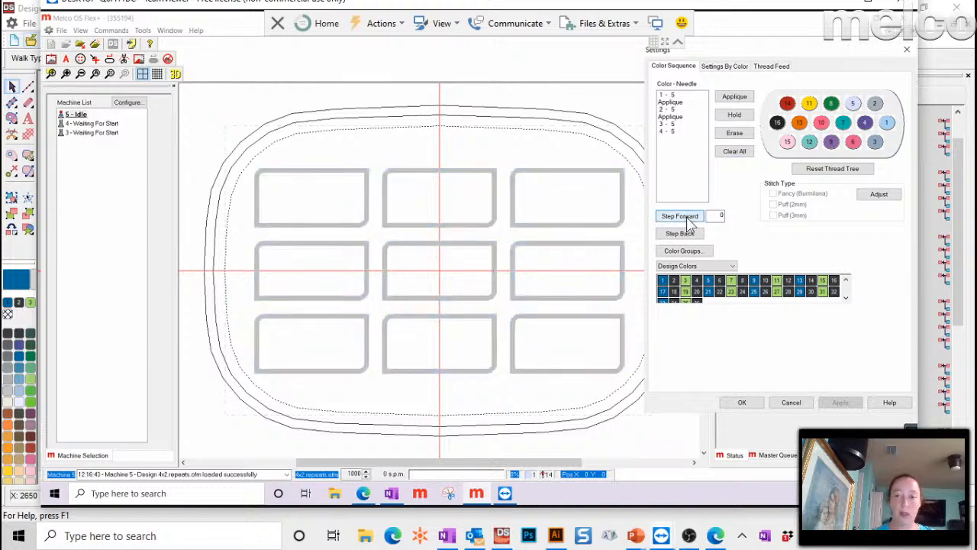
left_click(688, 219)
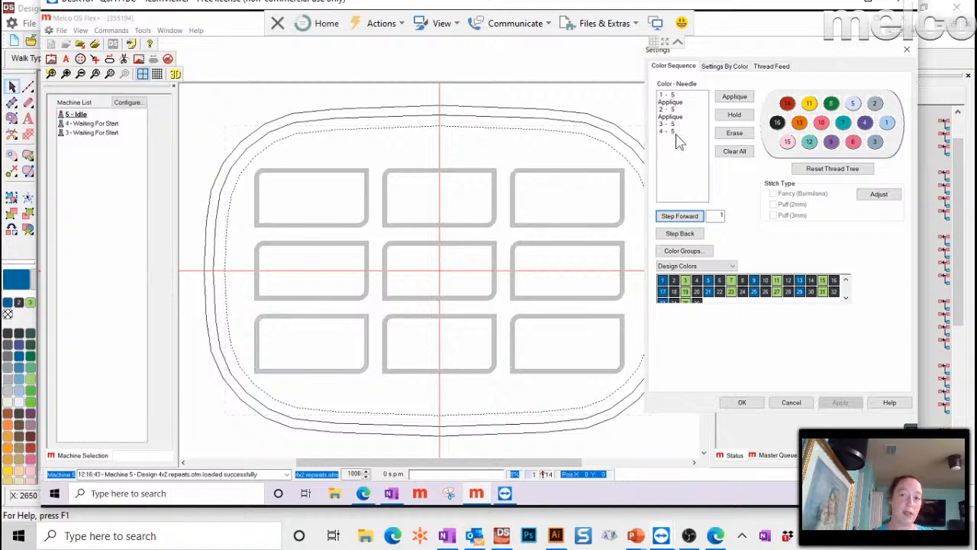
left_click(678, 217)
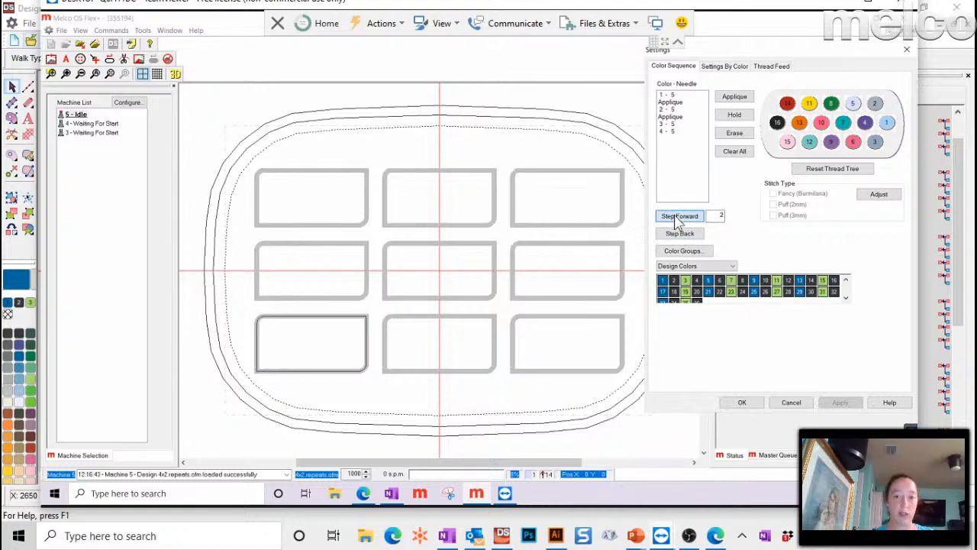
left_click(679, 218)
left_click(679, 217)
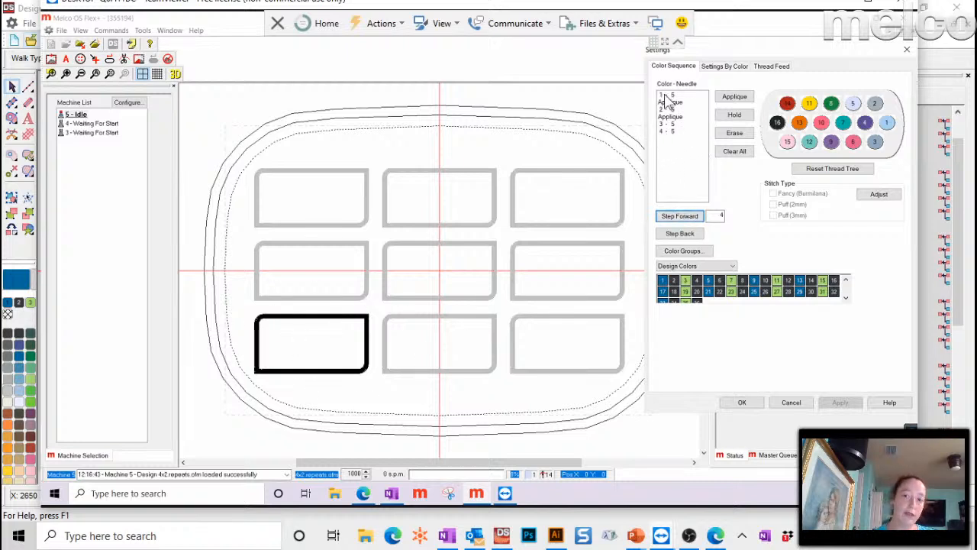
left_click(682, 217)
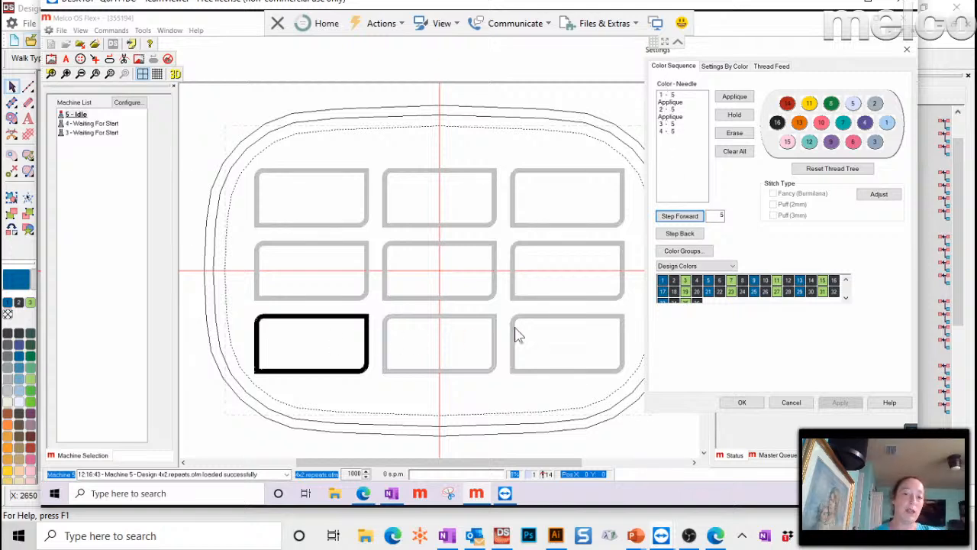
left_click(741, 402)
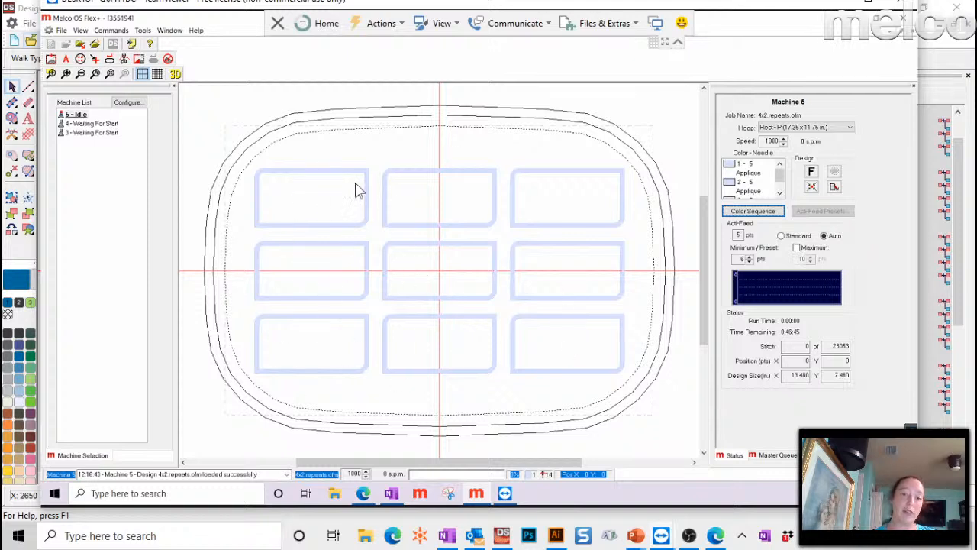
- Reopen Color Sequence, move the dialog off the design, and step forward twice to the first patch
left_click(753, 211)
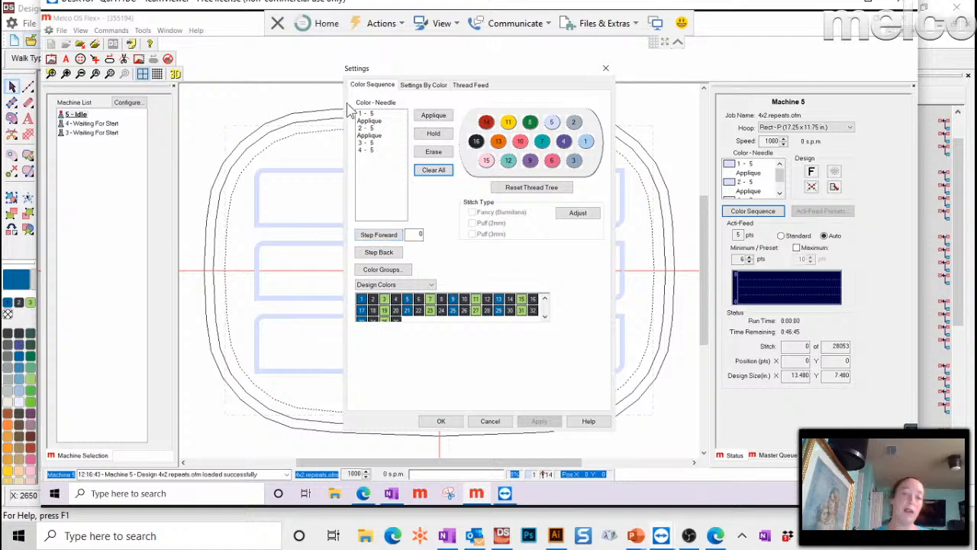
left_click_drag(389, 70, 647, 57)
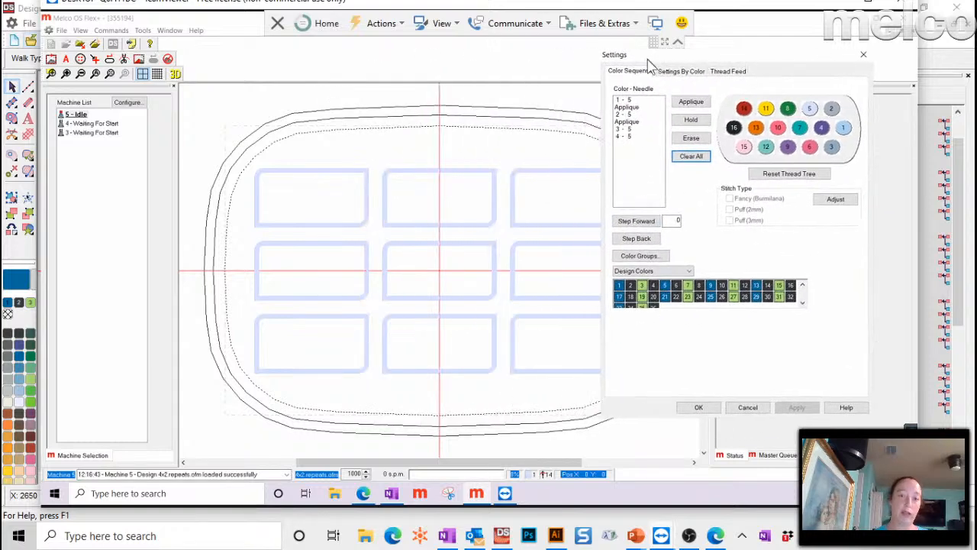
left_click(638, 226)
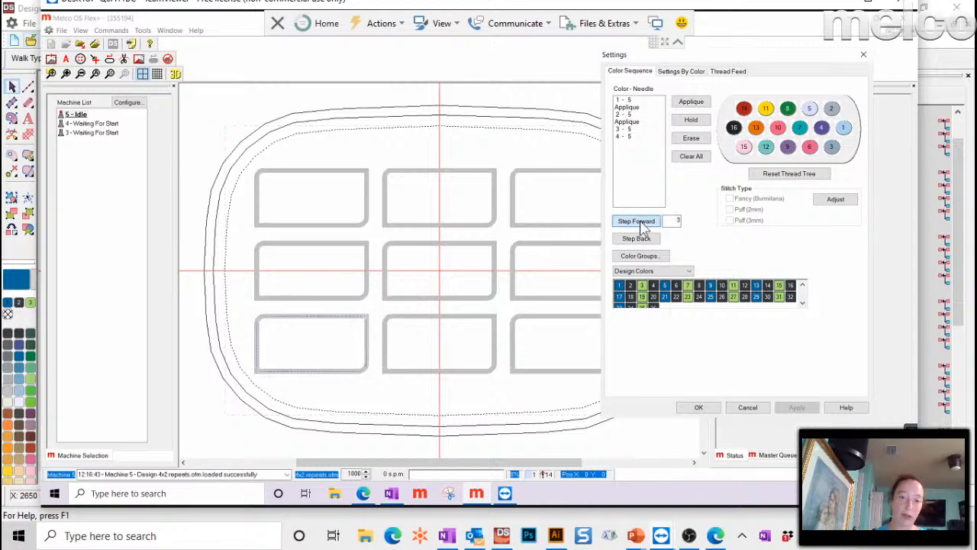
left_click(639, 223)
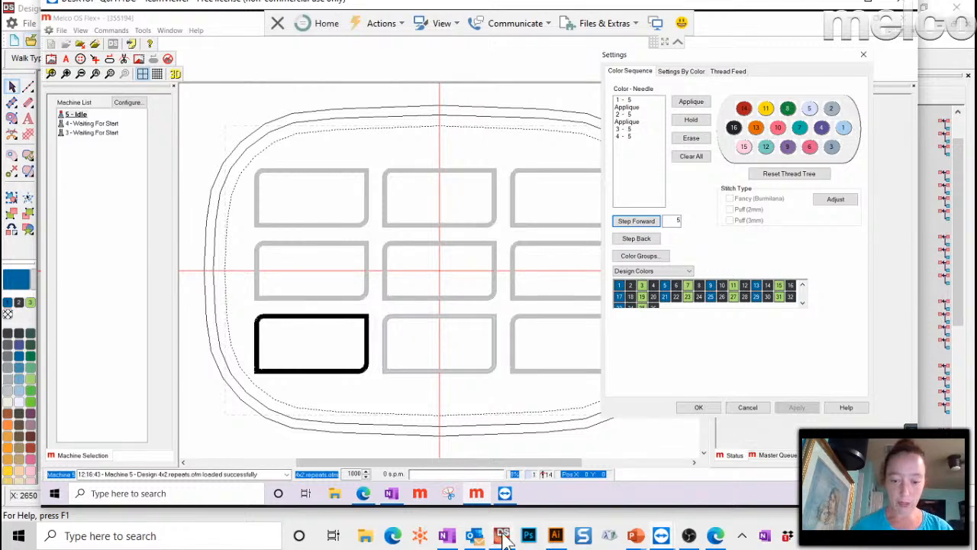
- Advance the slideshow to the Questions slide about centering a name design
mouse_move(502, 539)
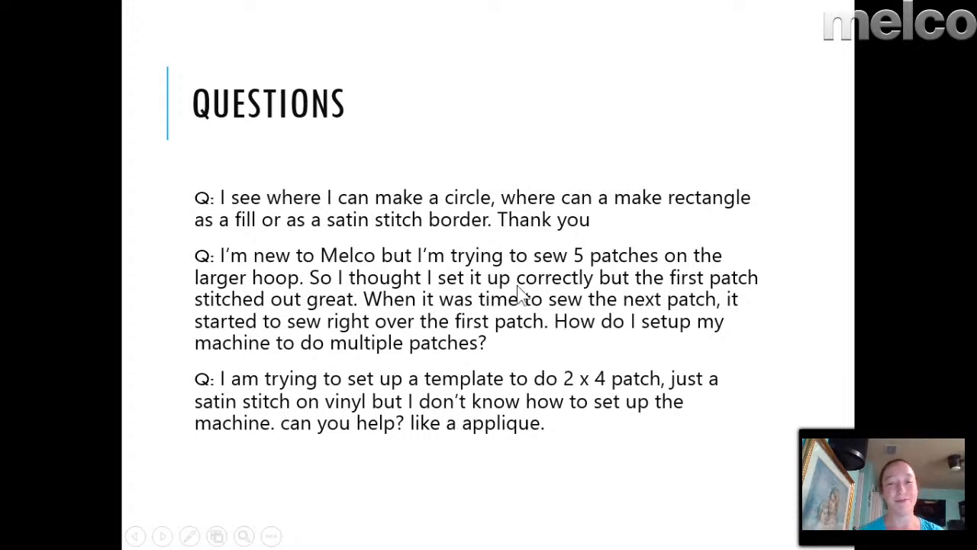
left_click(450, 225)
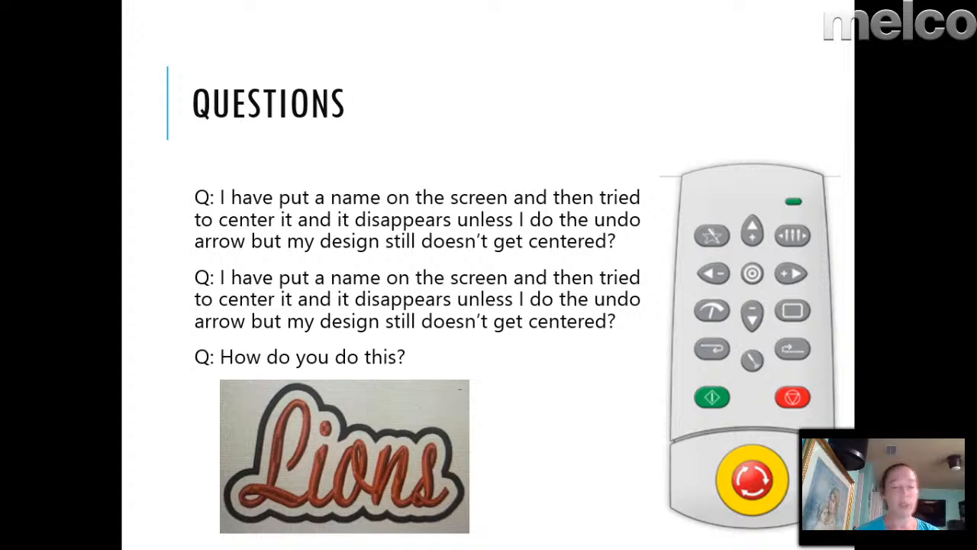
- Hide the centre crosshair and hoop outline, then try adding 'Sam' lettering to the current design
key("alt+Tab")
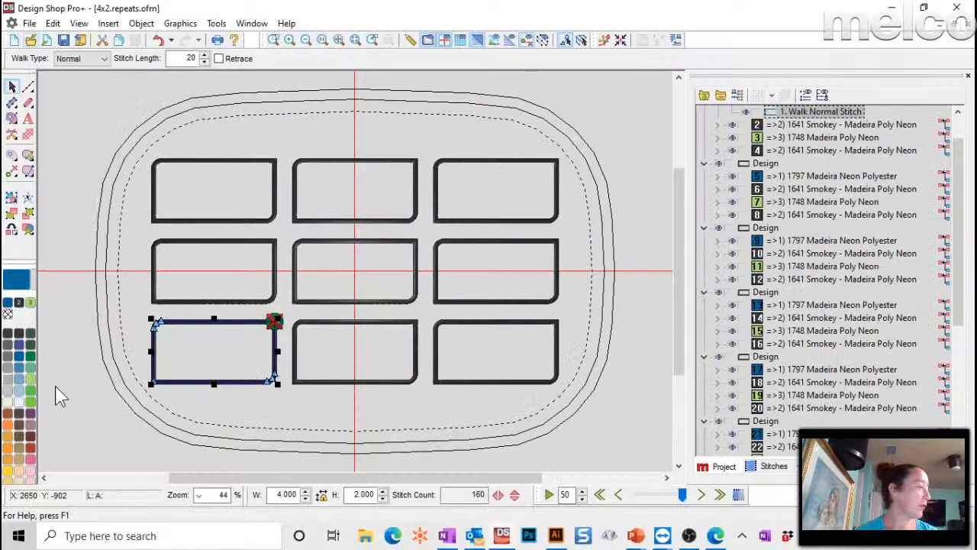
left_click(443, 40)
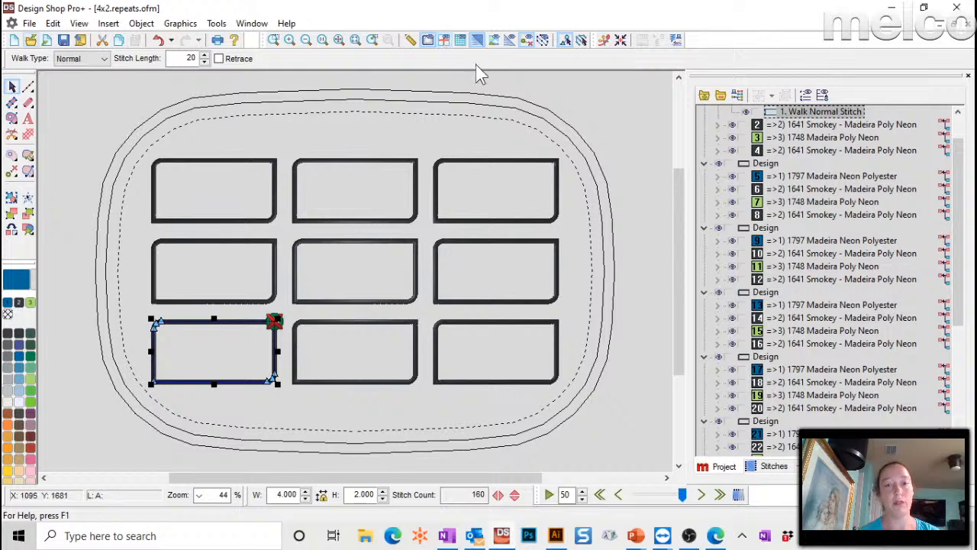
left_click(429, 40)
scroll(213, 154, "up", 7)
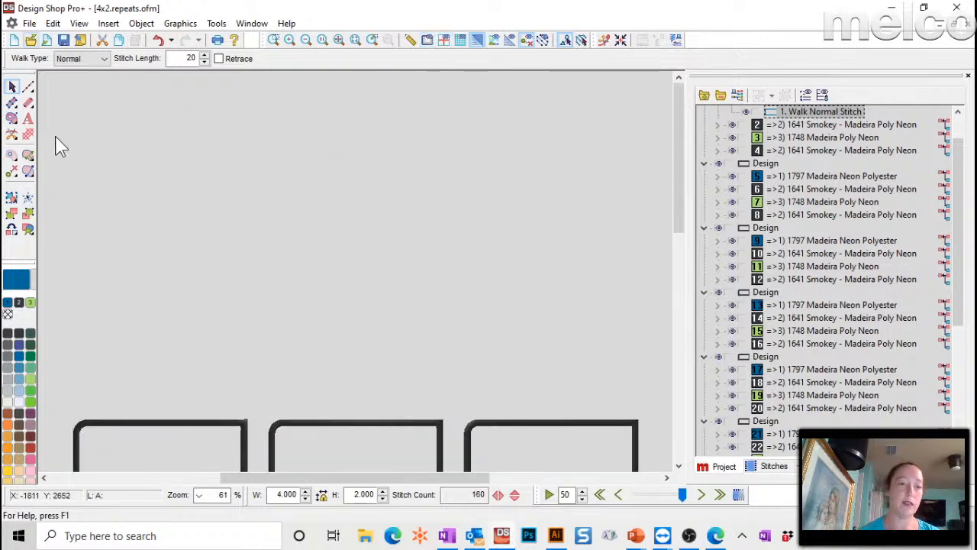
left_click(27, 118)
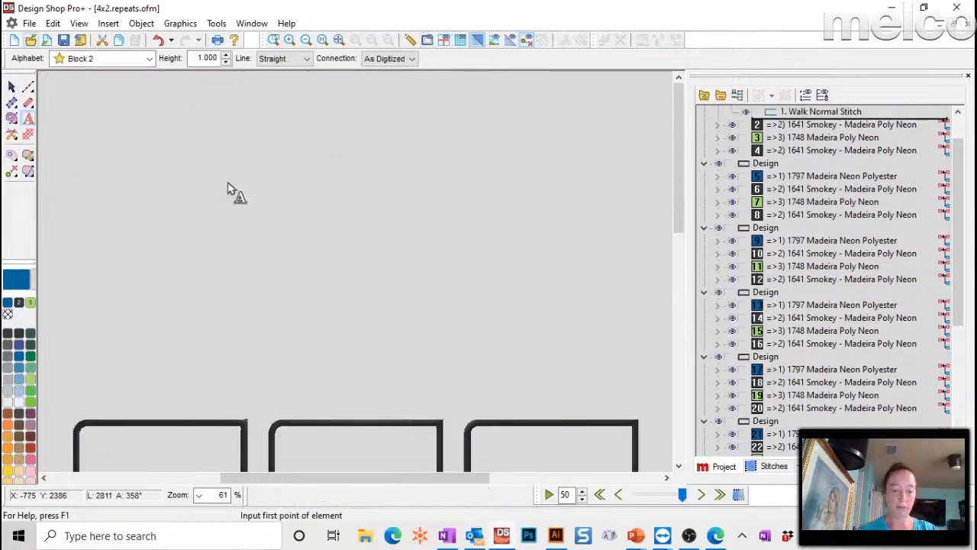
type("Sam")
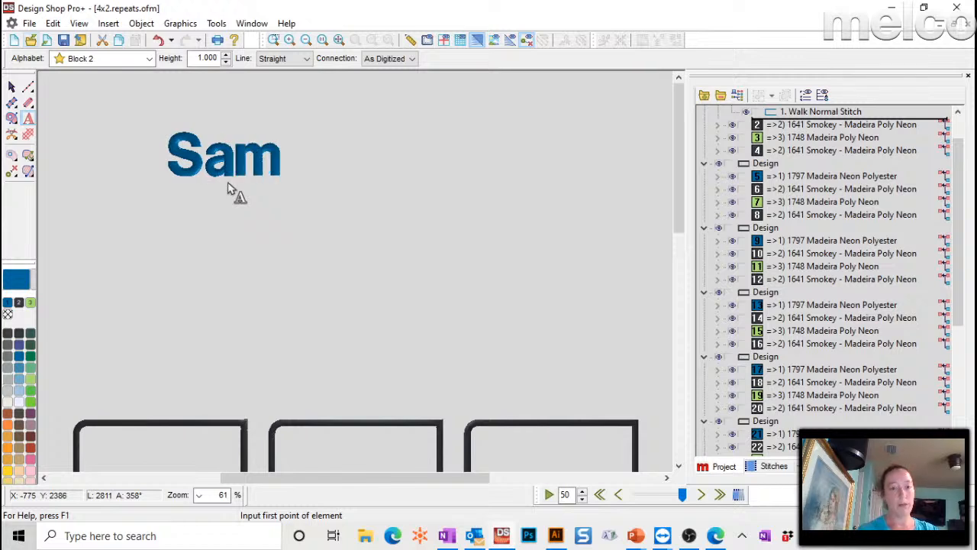
key("Return")
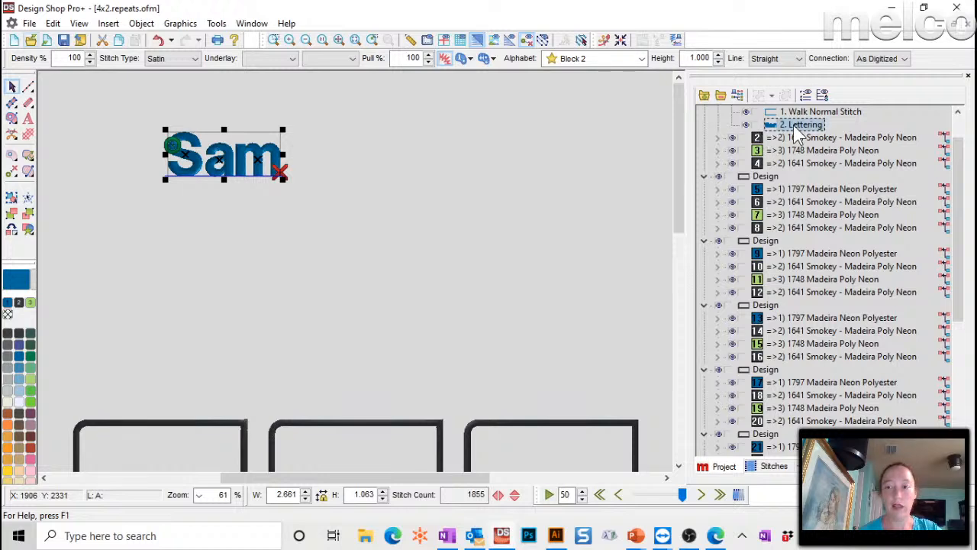
- Start a new design with 'Sam' lettering placed near the top, zoomed in to view stitches
scroll(792, 130, "up", 1)
left_click(17, 38)
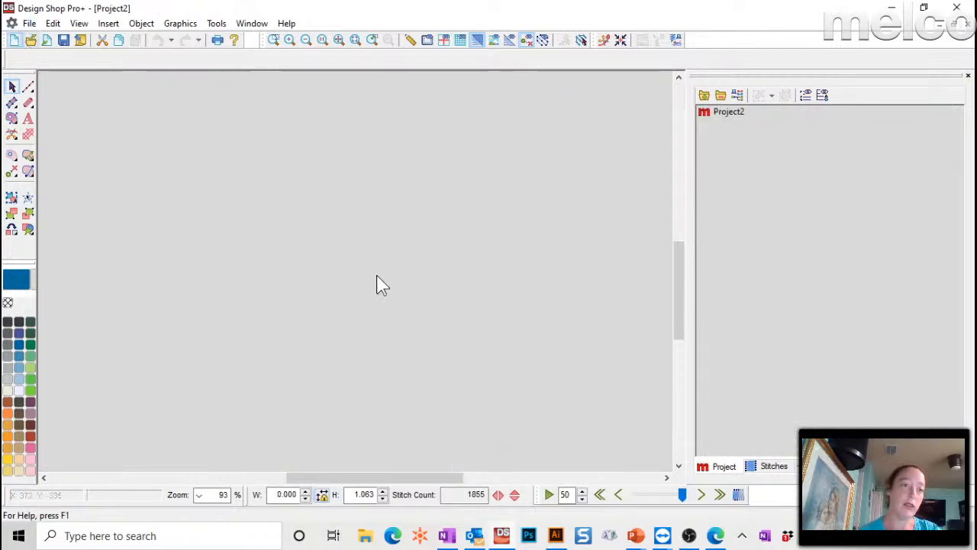
left_click(28, 118)
left_click(342, 171)
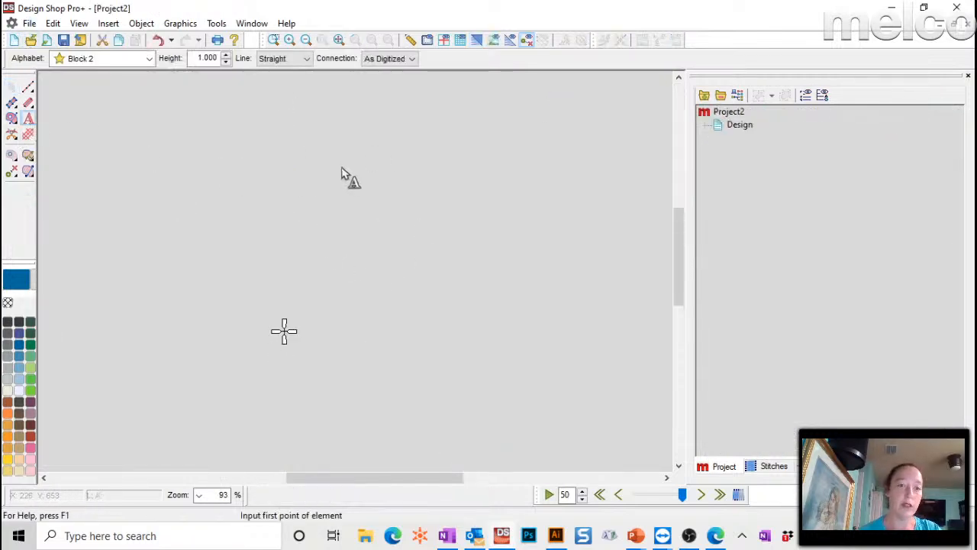
type("Sam")
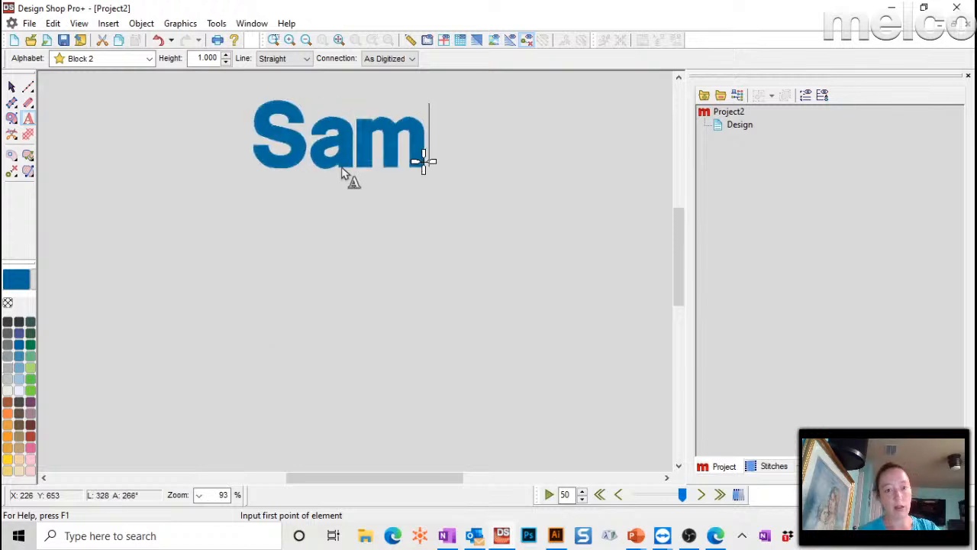
key("Return")
left_click(339, 40)
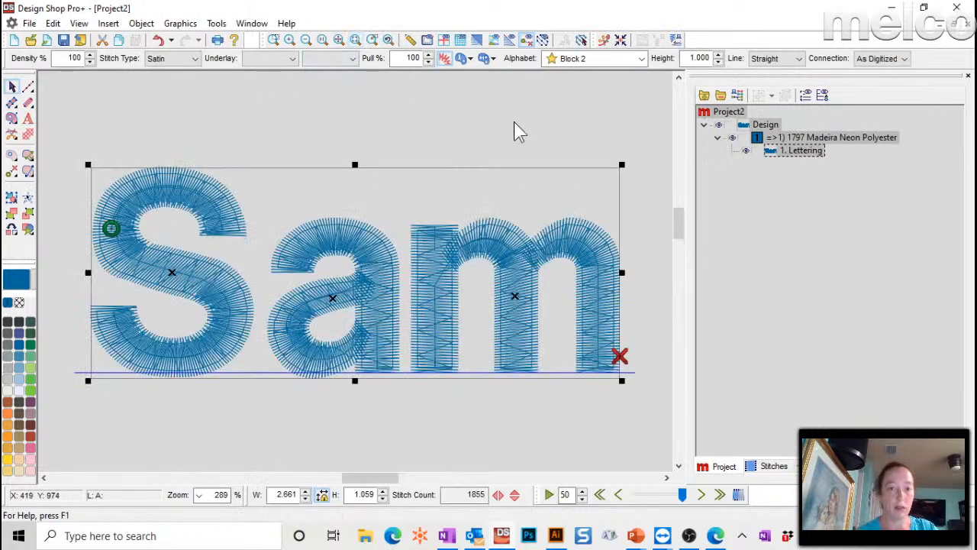
left_click(439, 103)
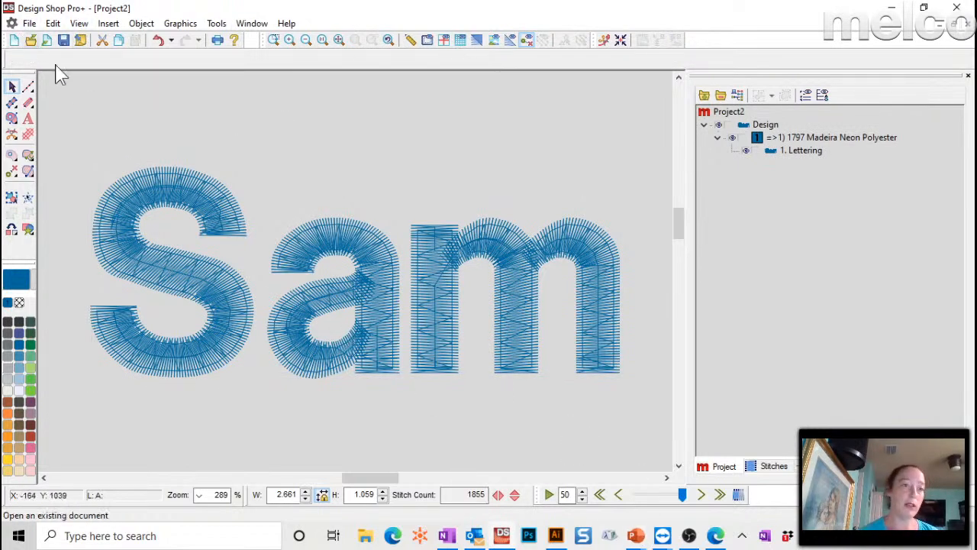
- Save the new lettering design as name.ofm
left_click(29, 23)
left_click(72, 119)
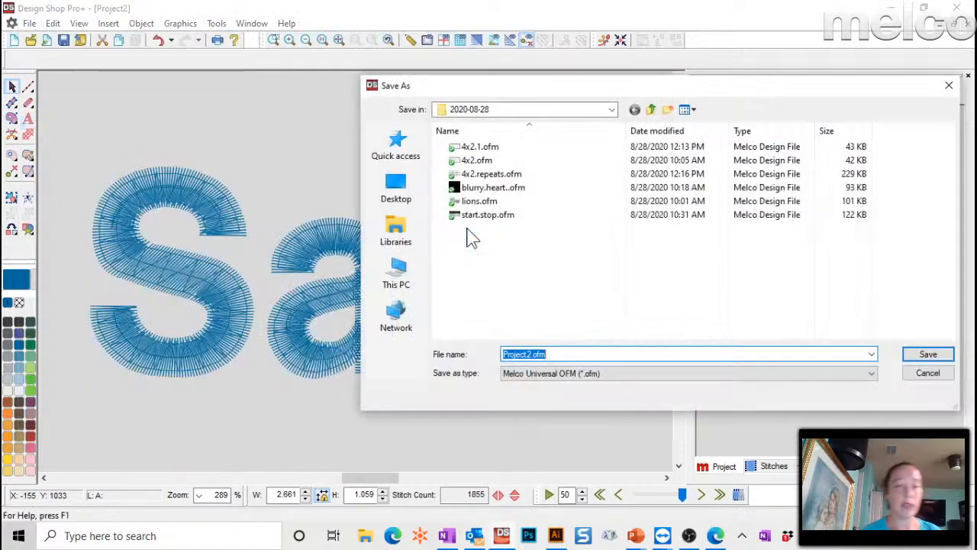
type("name")
key("Return")
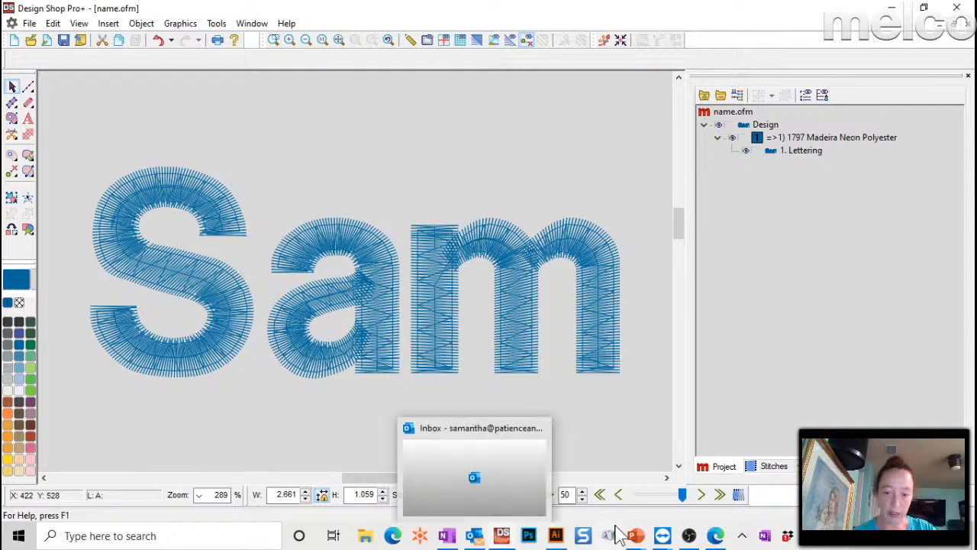
- In Melco OS Flex, close the colour sequence settings and load name.ofm
mouse_move(661, 535)
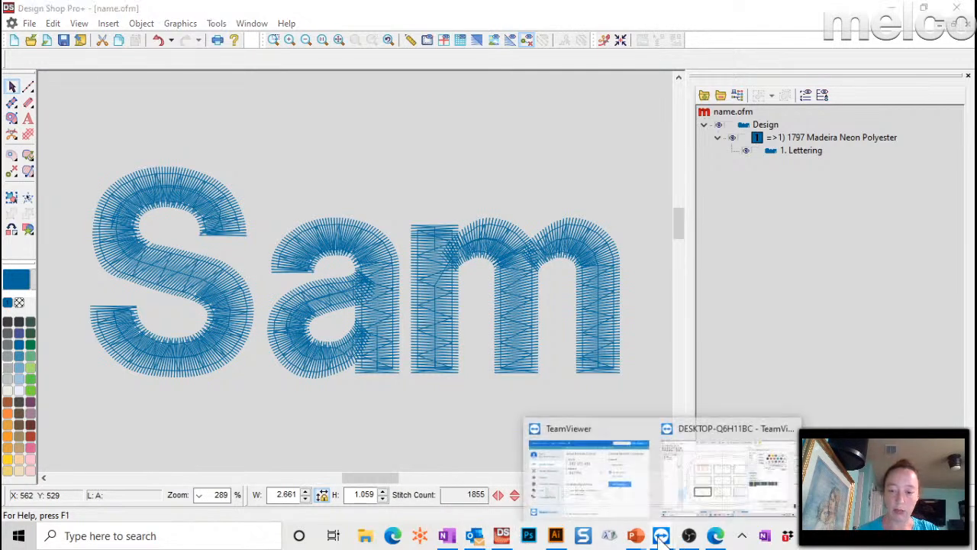
left_click(739, 488)
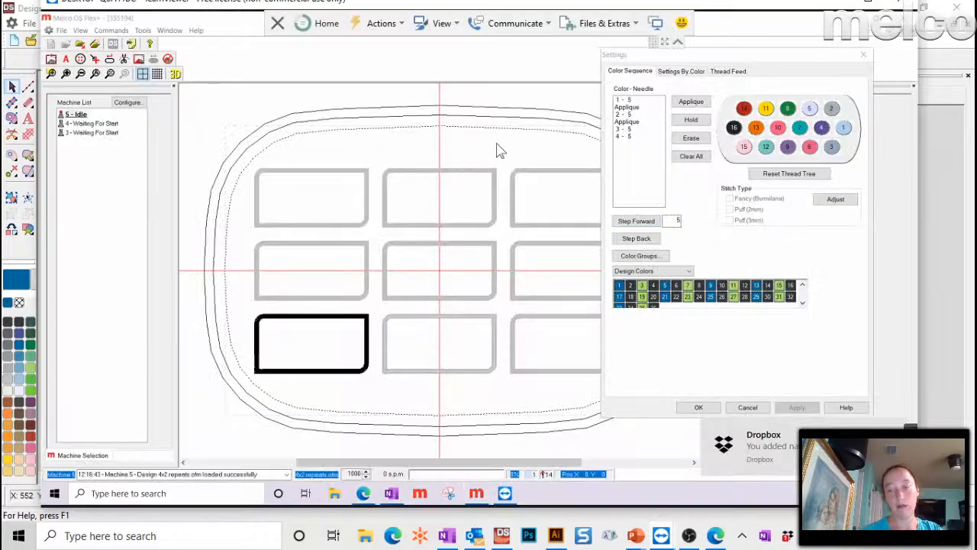
left_click(864, 54)
left_click(80, 44)
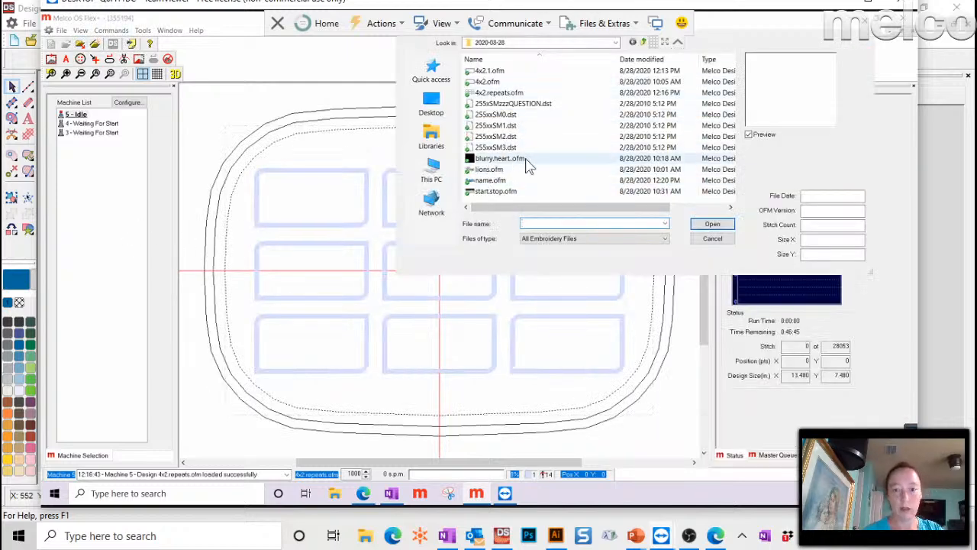
double_click(492, 180)
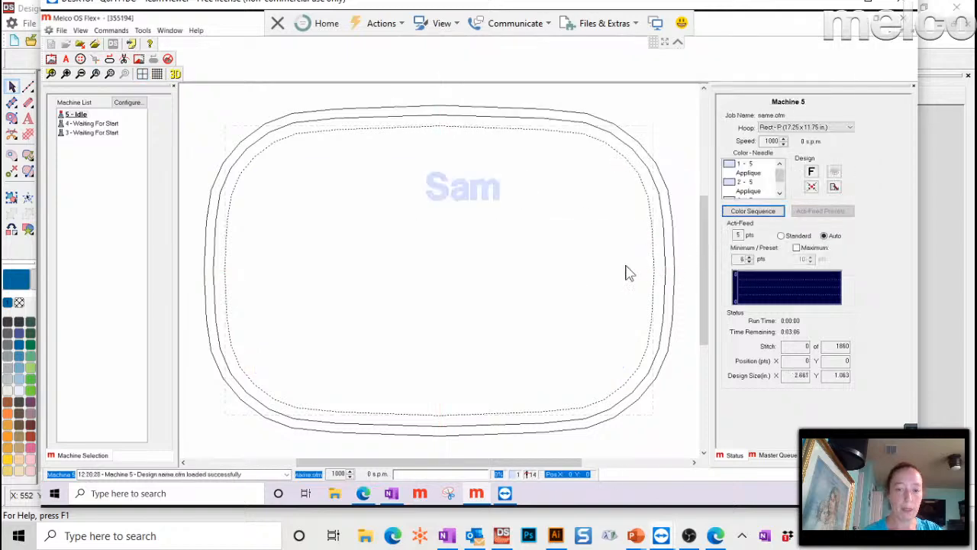
- Select the Round 4.68 in. hoop, move the machine to hoop centre, and send the design
left_click(771, 127)
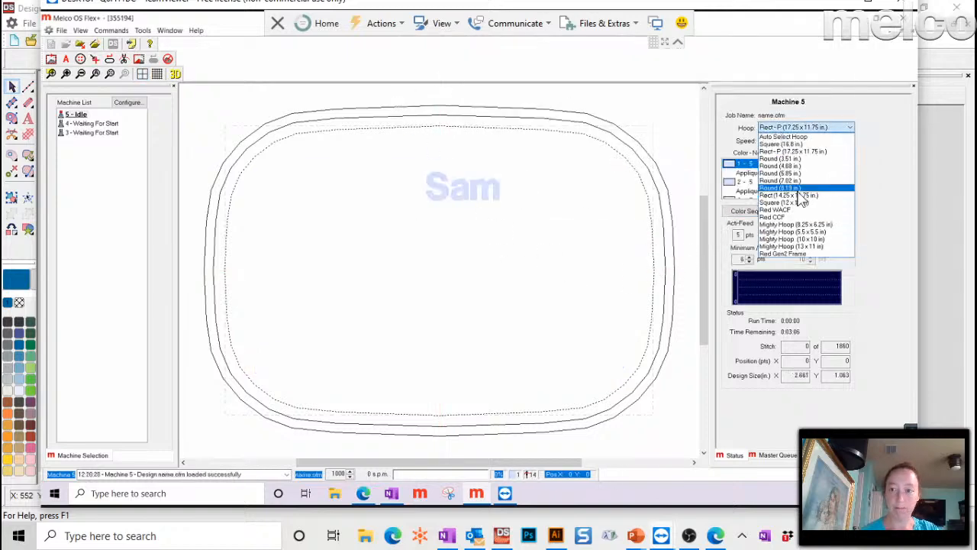
left_click(792, 174)
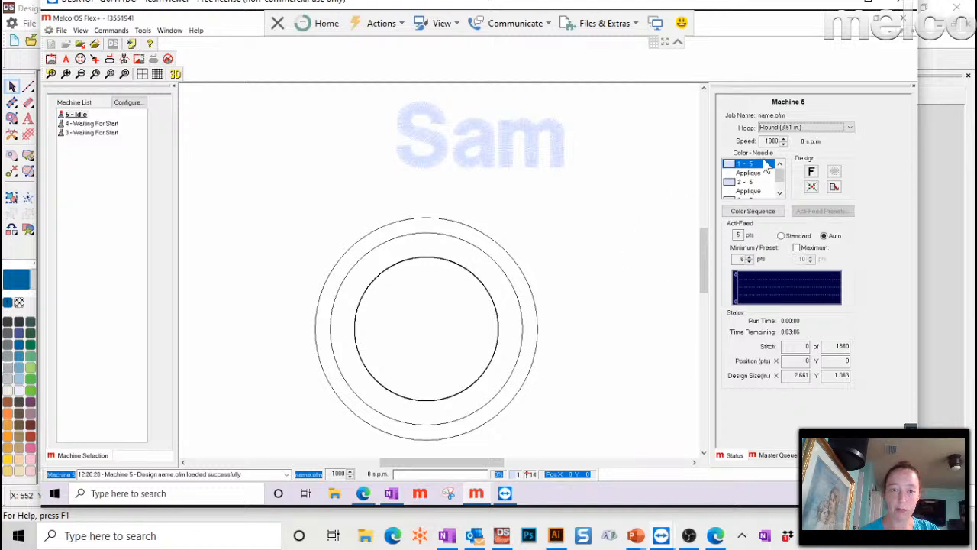
left_click(771, 127)
left_click(786, 165)
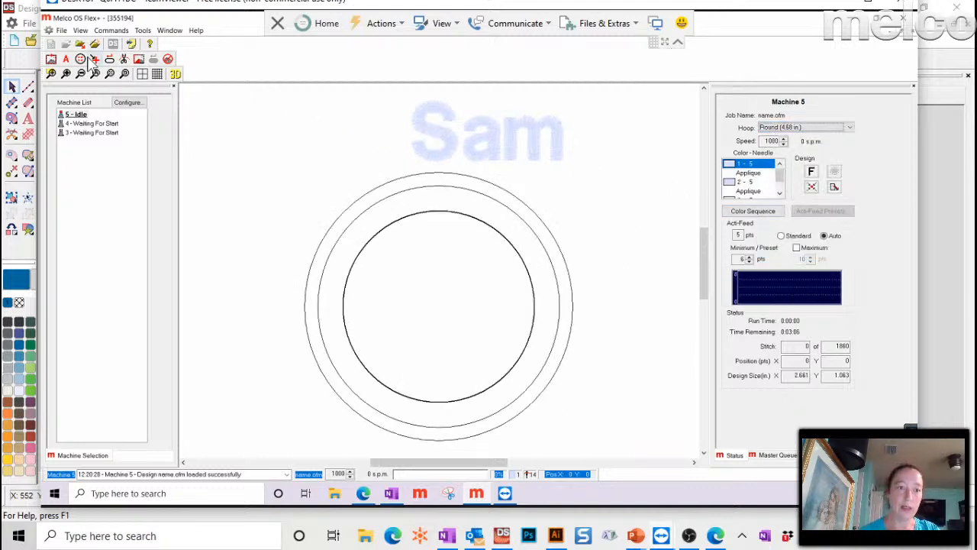
left_click(79, 60)
left_click(461, 277)
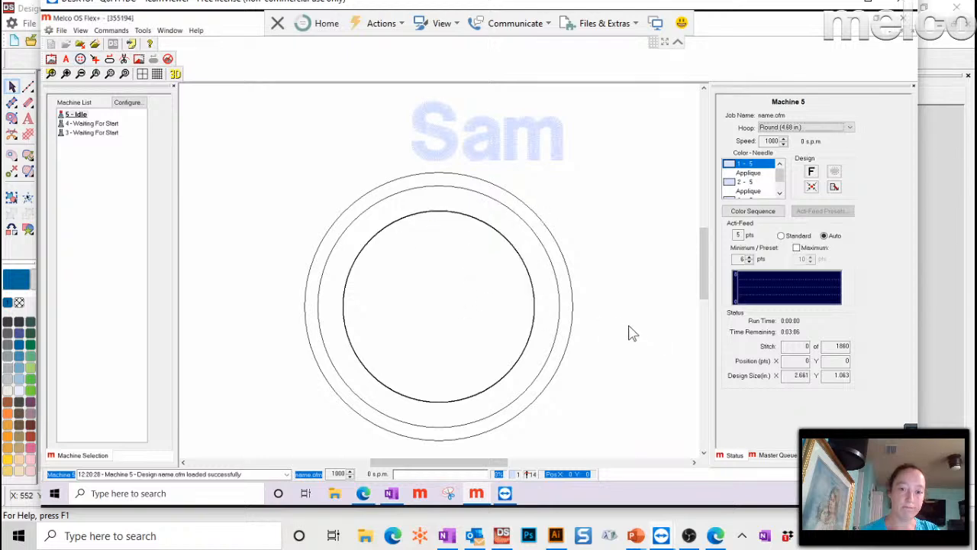
left_click(812, 188)
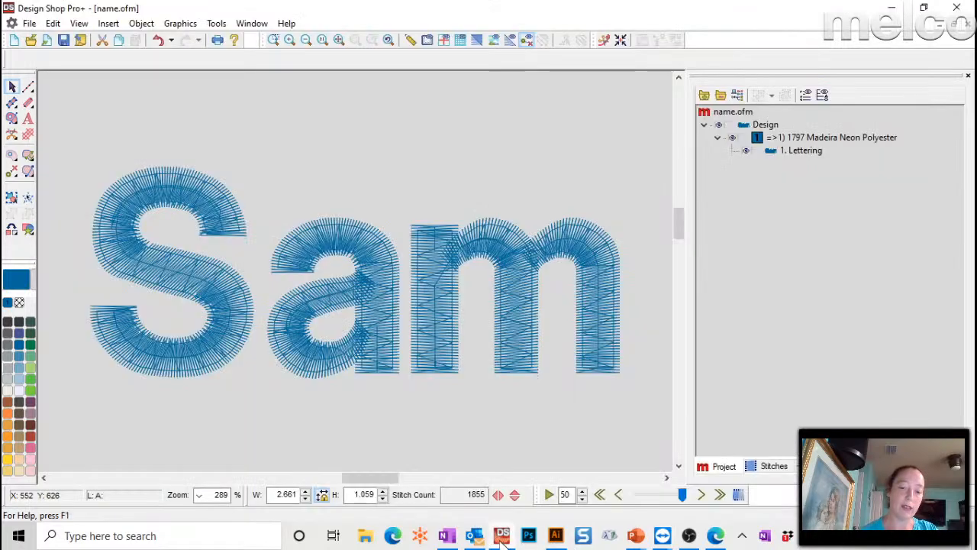
- Back in Design Shop Pro+, undo the Sam lettering and zoom out to 93%
left_click(501, 535)
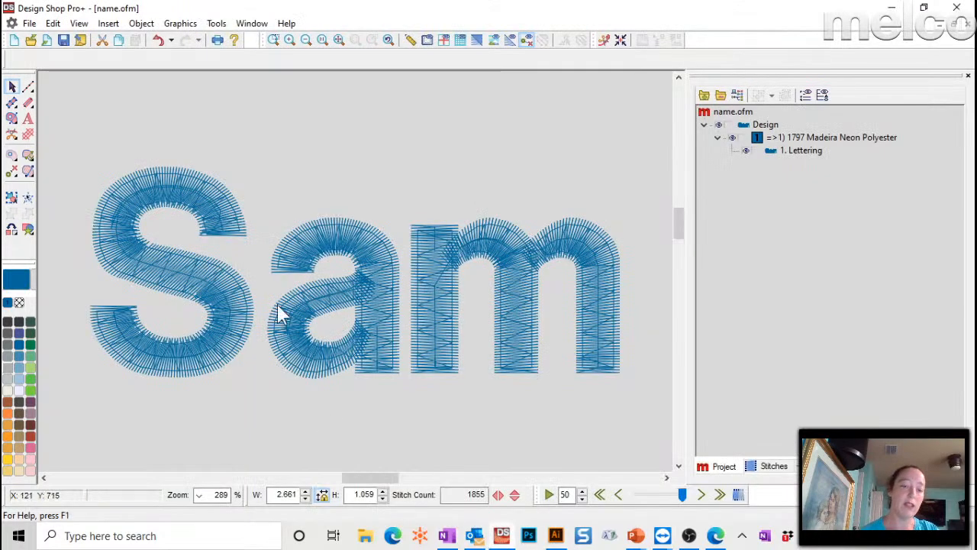
left_click(620, 41)
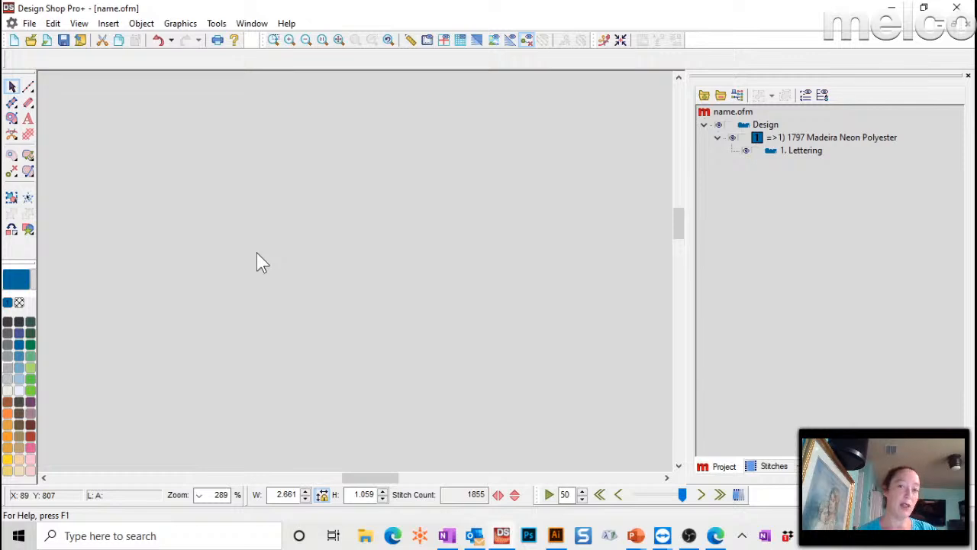
left_click(340, 42)
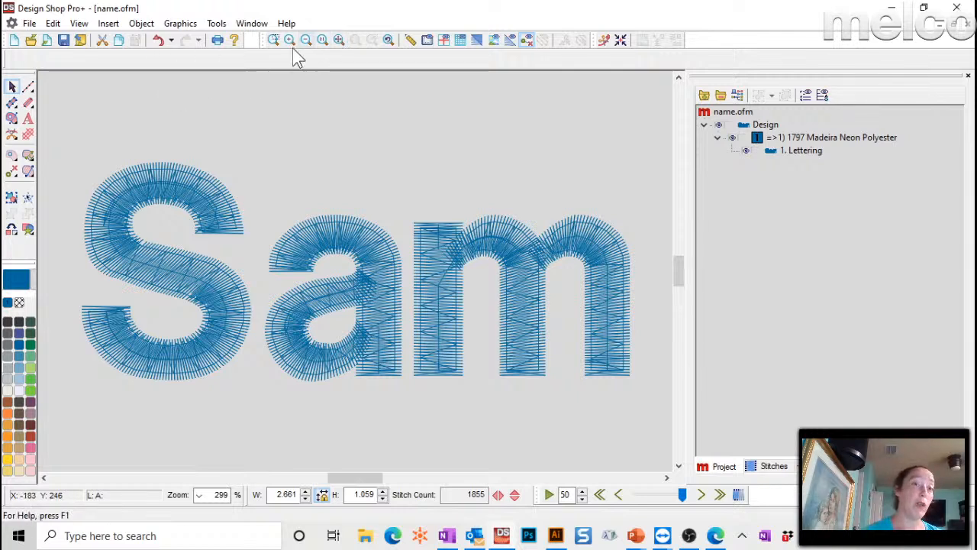
left_click(158, 41)
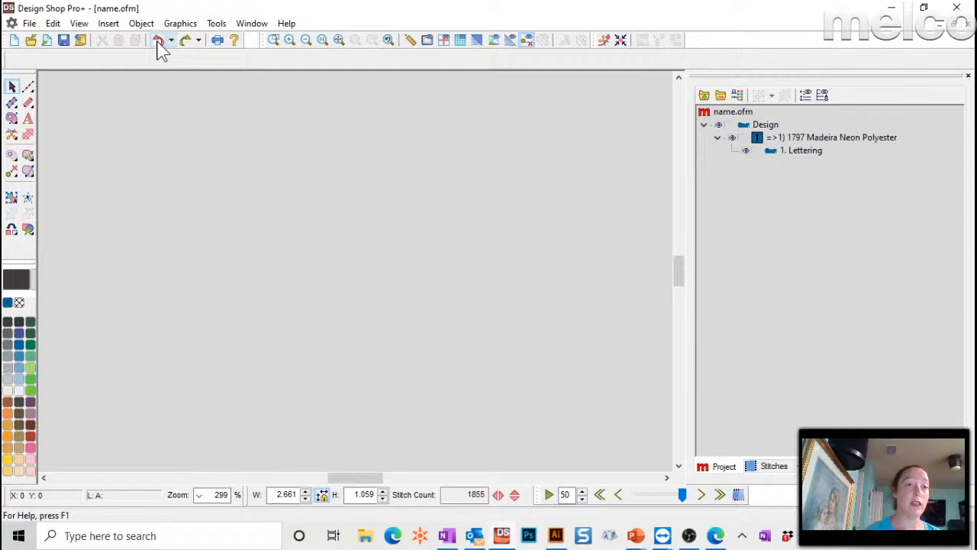
left_click(306, 41)
left_click(274, 41)
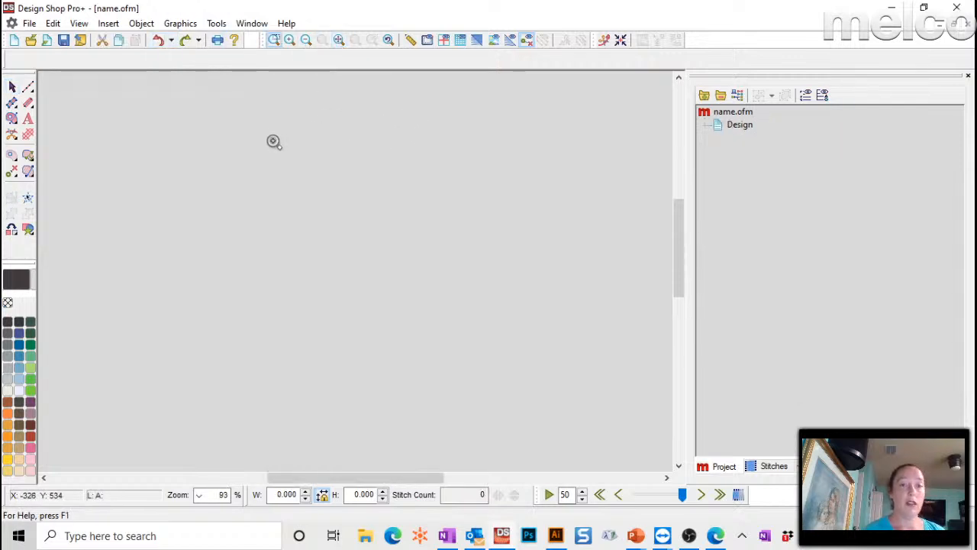
scroll(190, 132, "up", 5)
- Add new Block 2 lettering reading 'sam' to the design
left_click(28, 119)
left_click(386, 181)
type("sa")
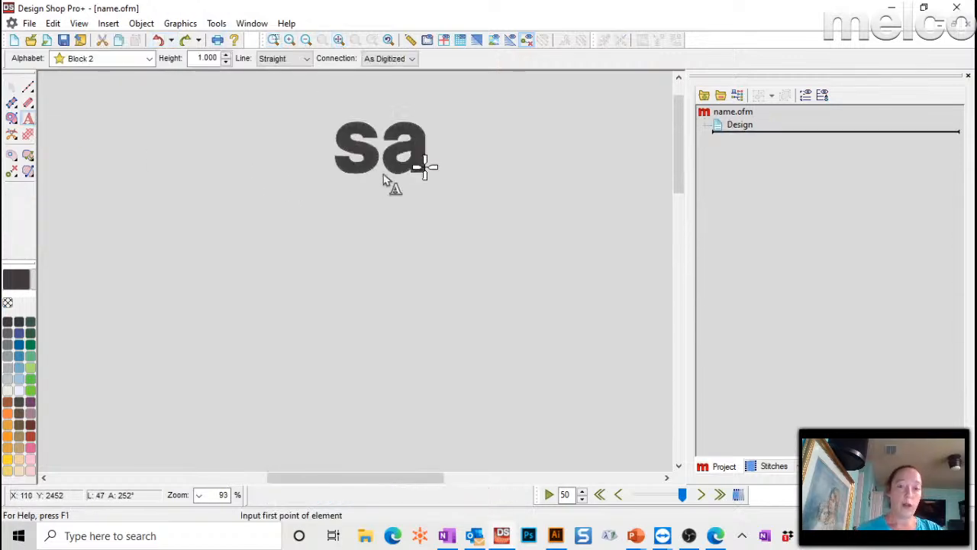
type("m")
key("Return")
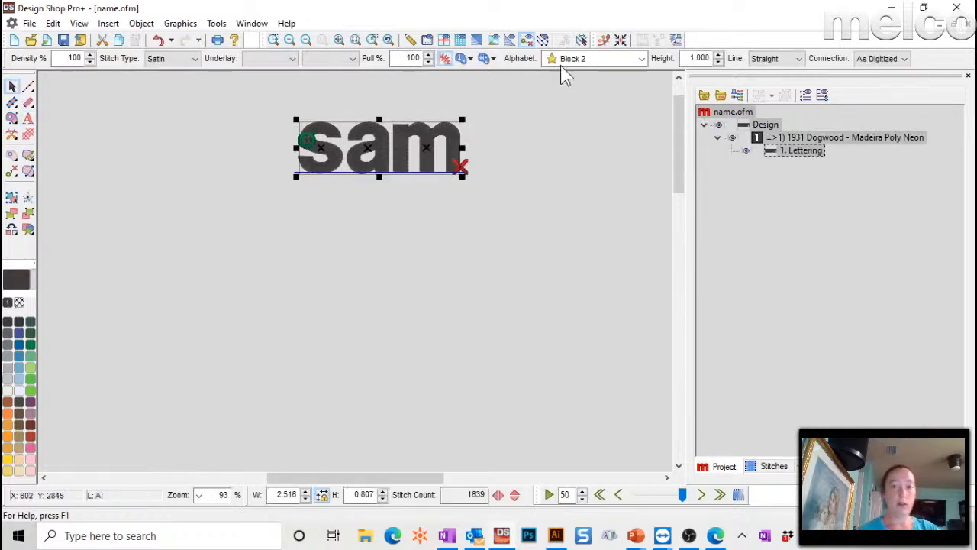
- Centre the sam lettering on the design origin and zoom to fit it
left_click(445, 40)
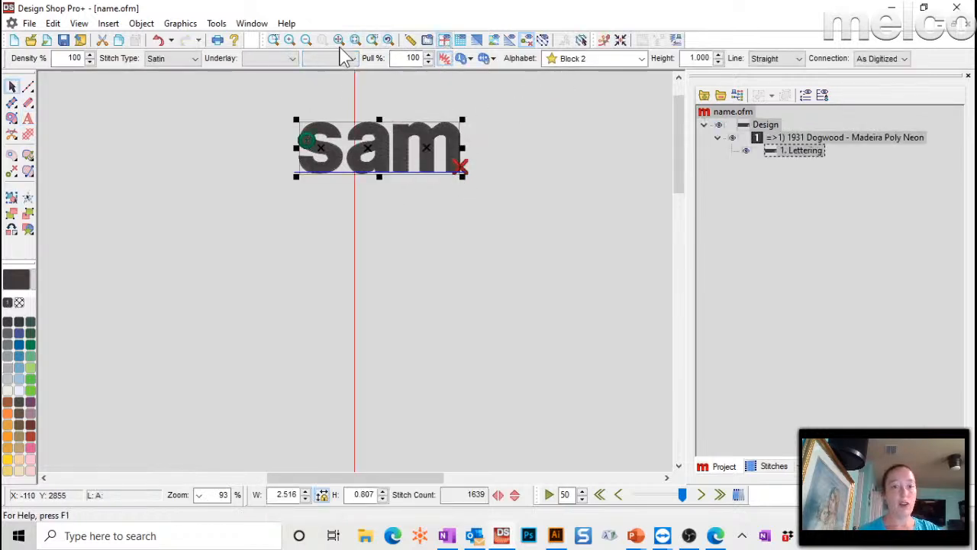
left_click(372, 41)
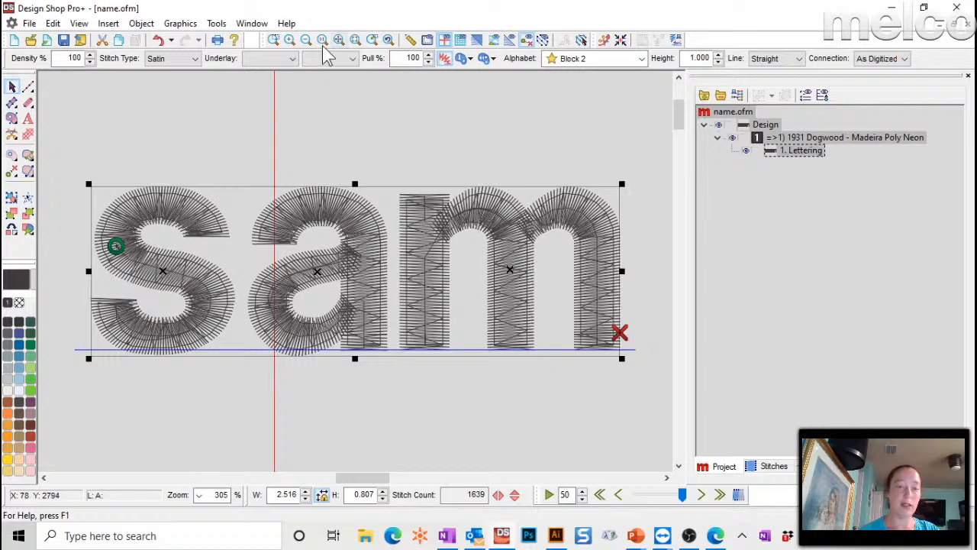
left_click(306, 40)
left_click(306, 41)
left_click(306, 41)
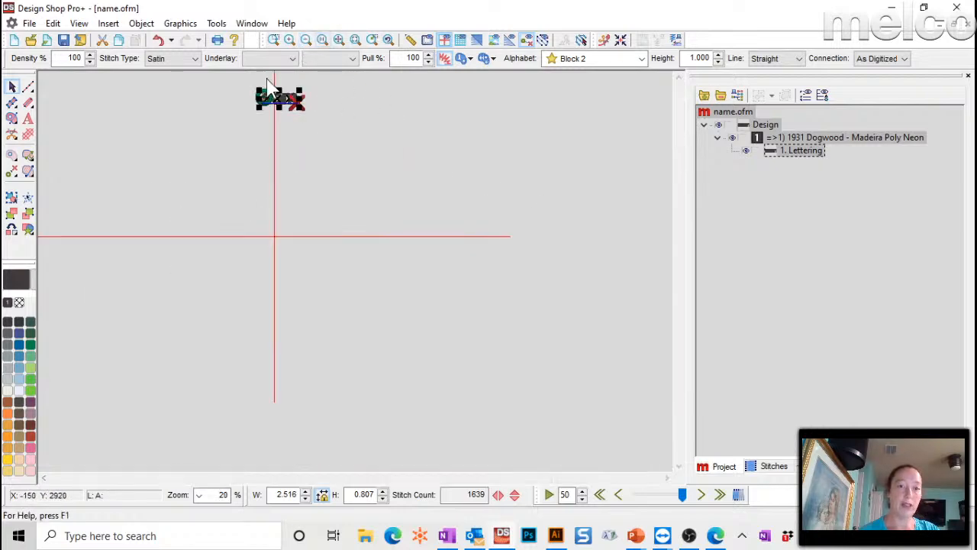
left_click(621, 39)
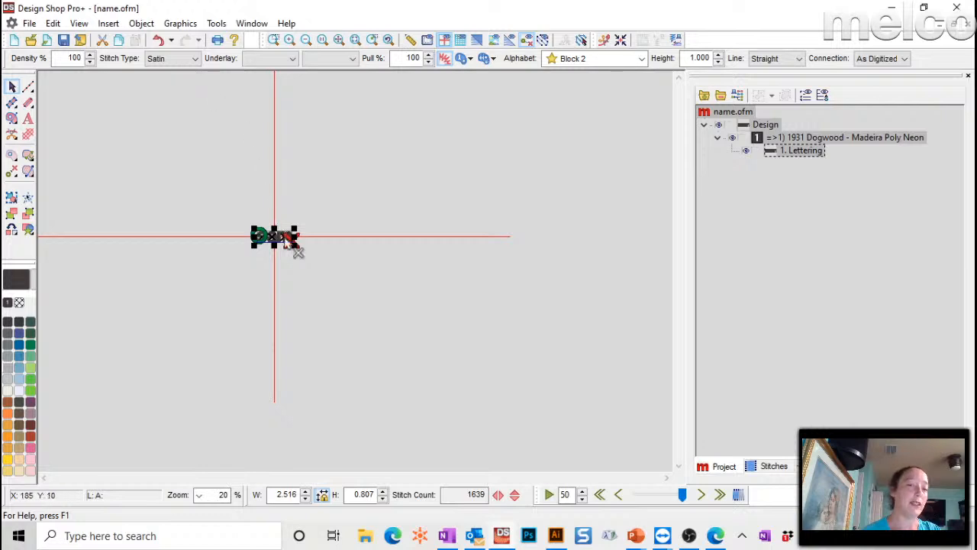
left_click(355, 40)
left_click(456, 149)
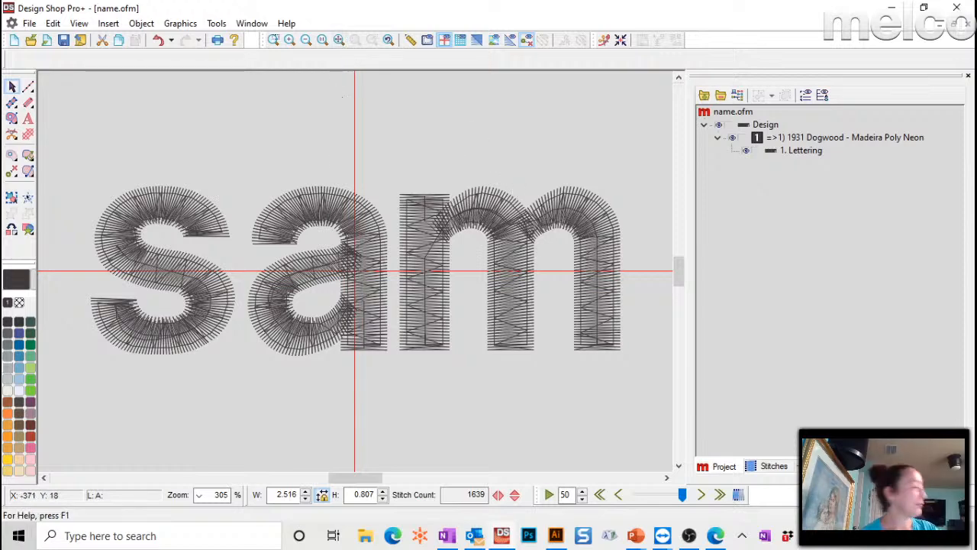
key("alt+Tab")
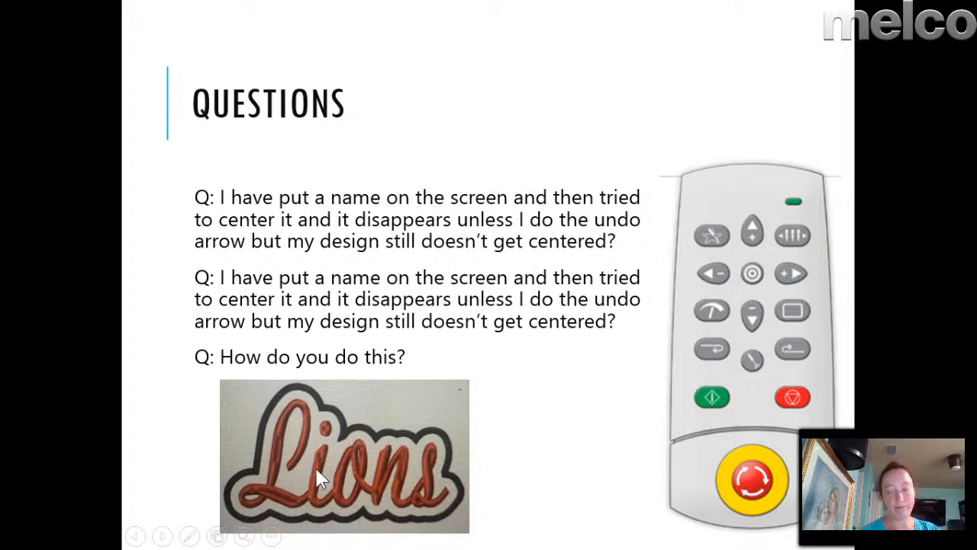
- Glance at the next Questions slide, then return to the Lions patch question
left_click(352, 357)
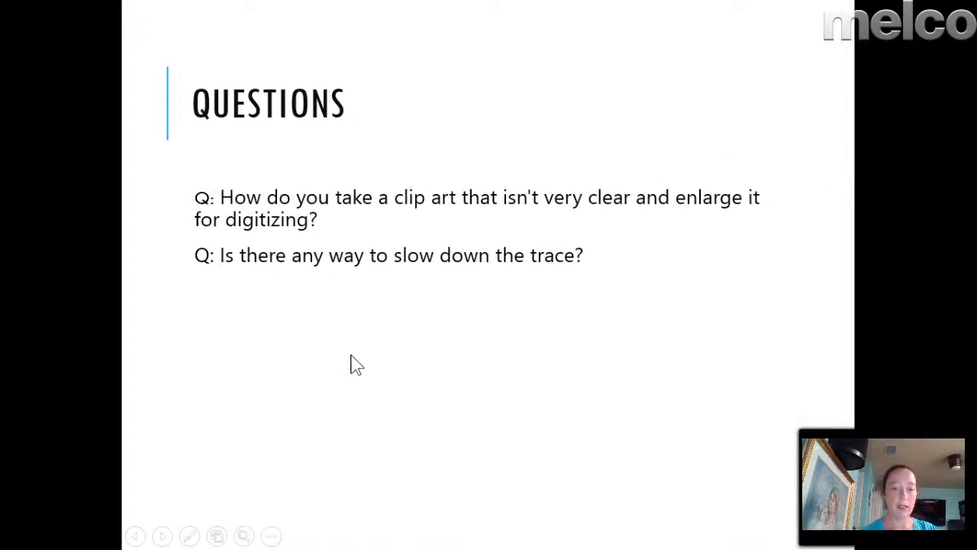
key("Left")
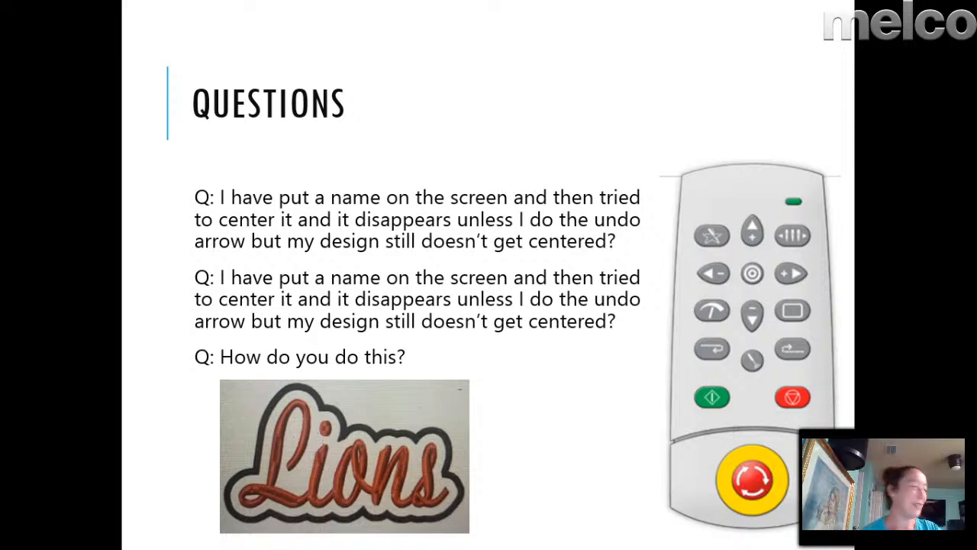
key("alt+Tab")
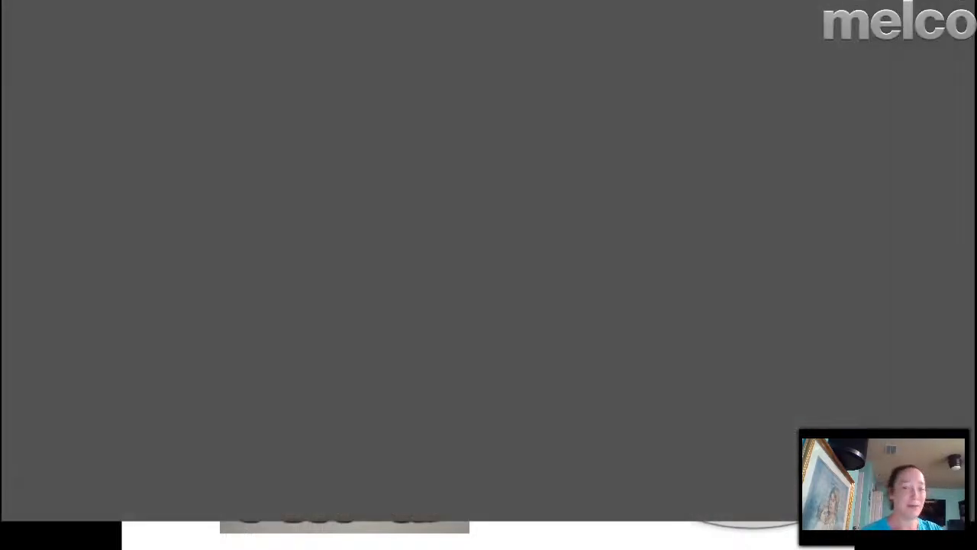
- Duplicate the Lions text and move the editable copy below the original
left_click(319, 296)
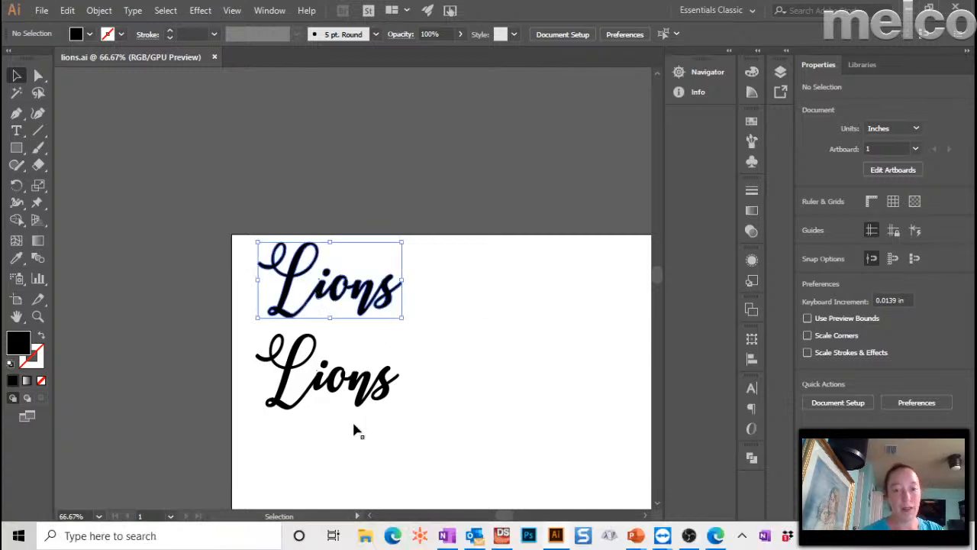
left_click(352, 419)
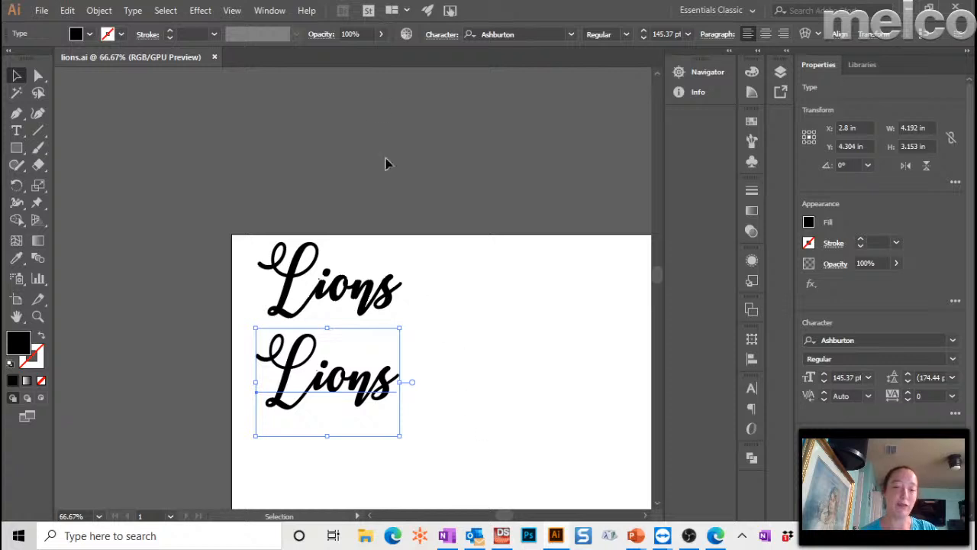
left_click(363, 168)
left_click(332, 400)
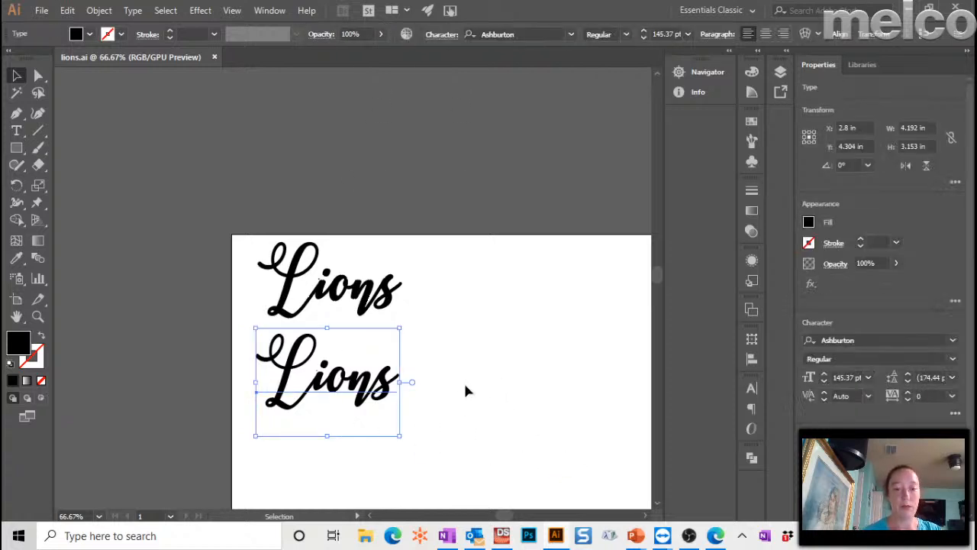
key("ctrl+plus")
key("ctrl+plus")
key("ctrl+plus")
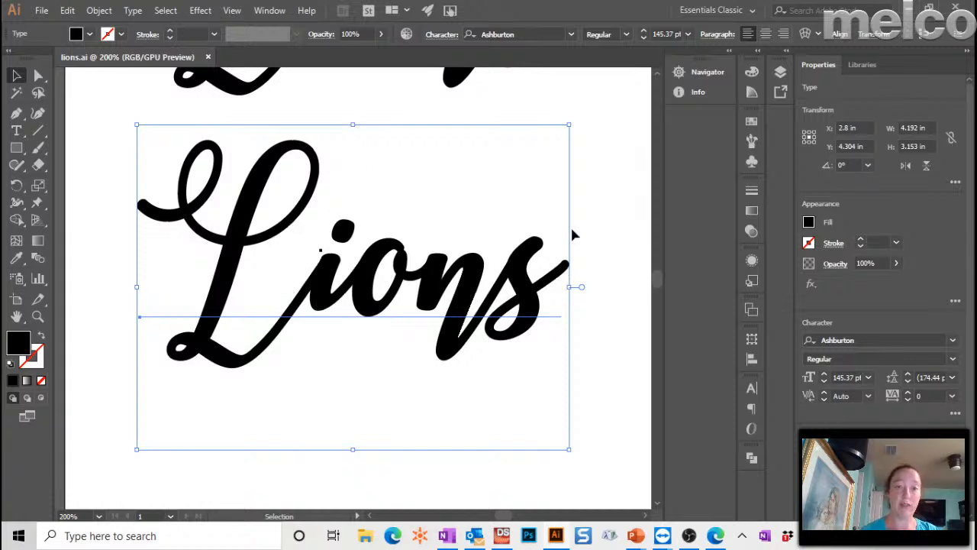
right_click(525, 339)
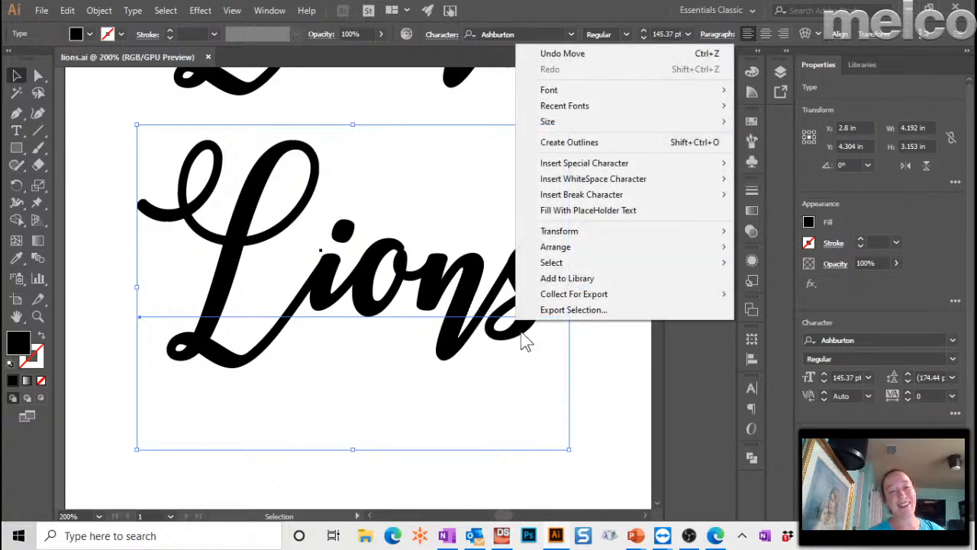
left_click(318, 255)
key("ctrl+c")
key("ctrl+v")
left_click_drag(219, 263, 221, 510)
left_click_drag(267, 261, 263, 427)
left_click_drag(262, 388, 243, 474)
- Convert the original Lions text to outlines and trim letter overlaps with Pathfinder
right_click(321, 256)
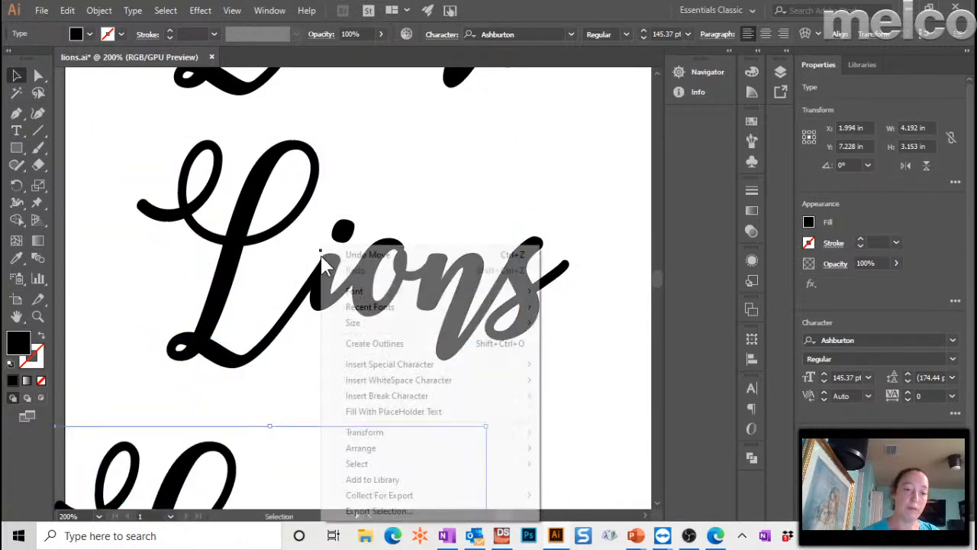
left_click(234, 220)
right_click(235, 220)
left_click(315, 316)
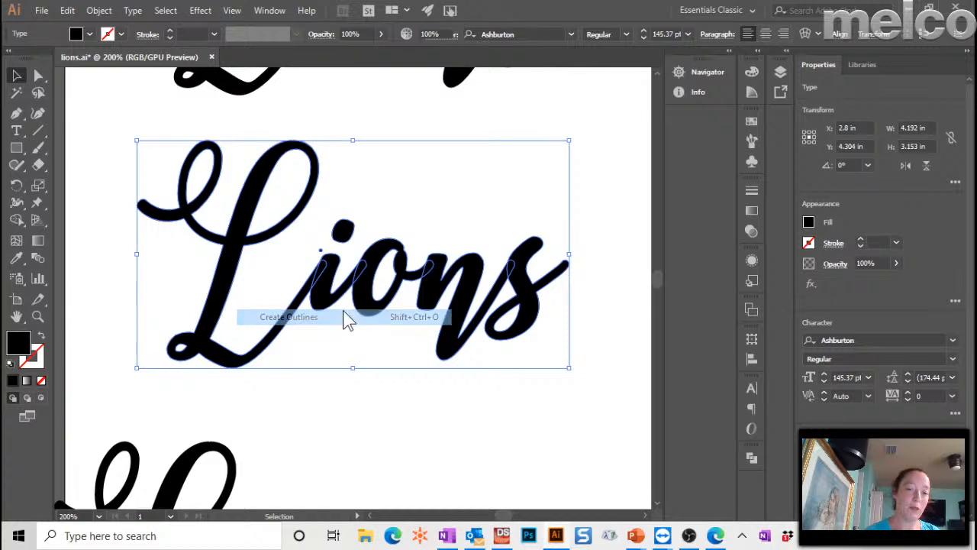
left_click(270, 11)
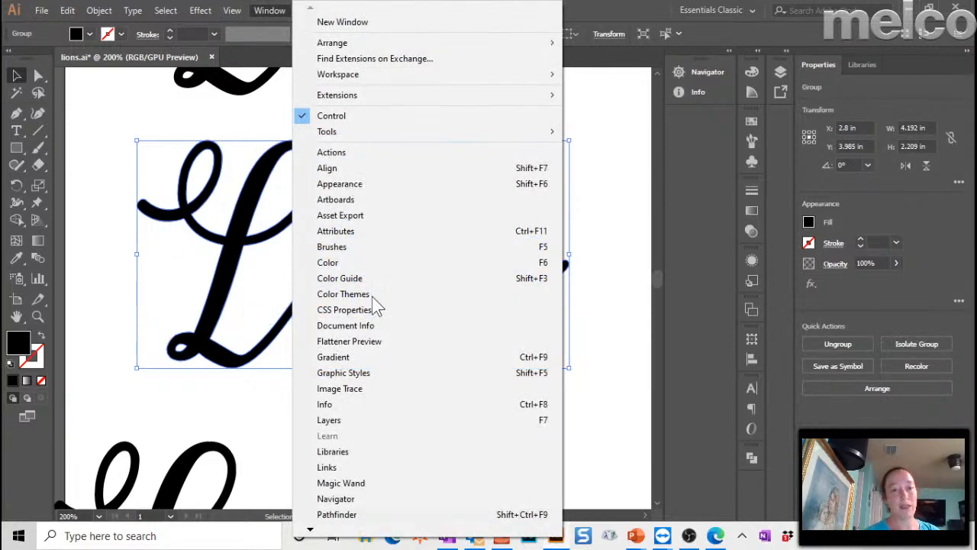
left_click(390, 515)
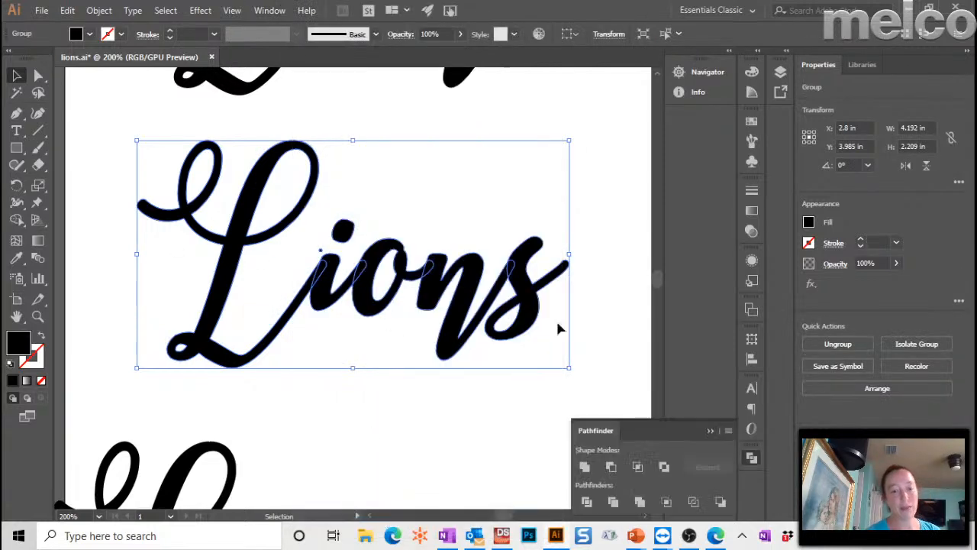
left_click(613, 502)
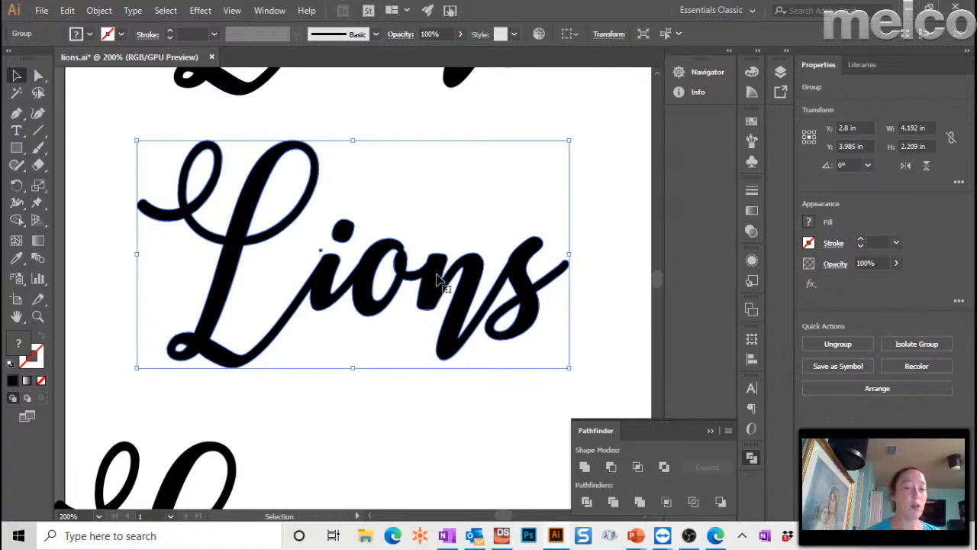
- Check the trimmed letters' anchor points, then start a new blank design in Design Shop Pro+
key("a")
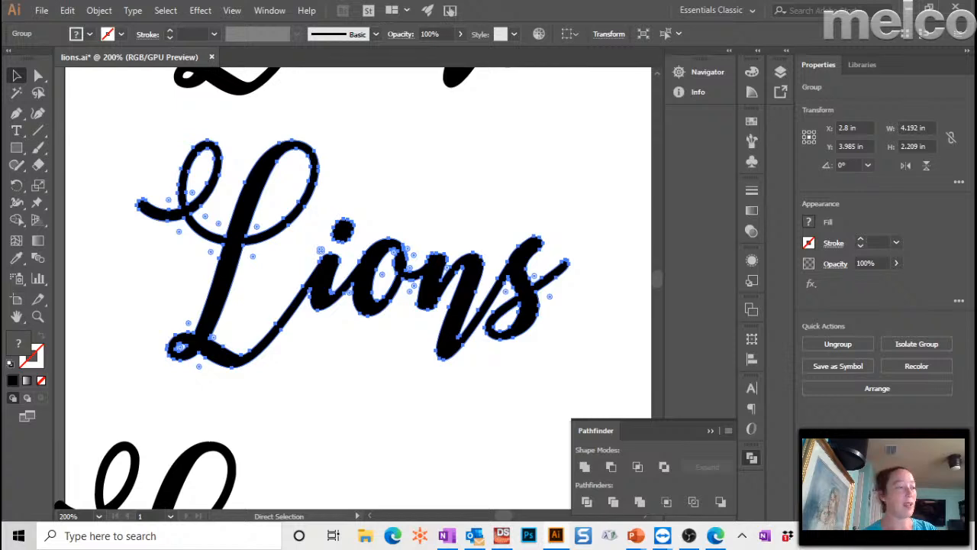
key("v")
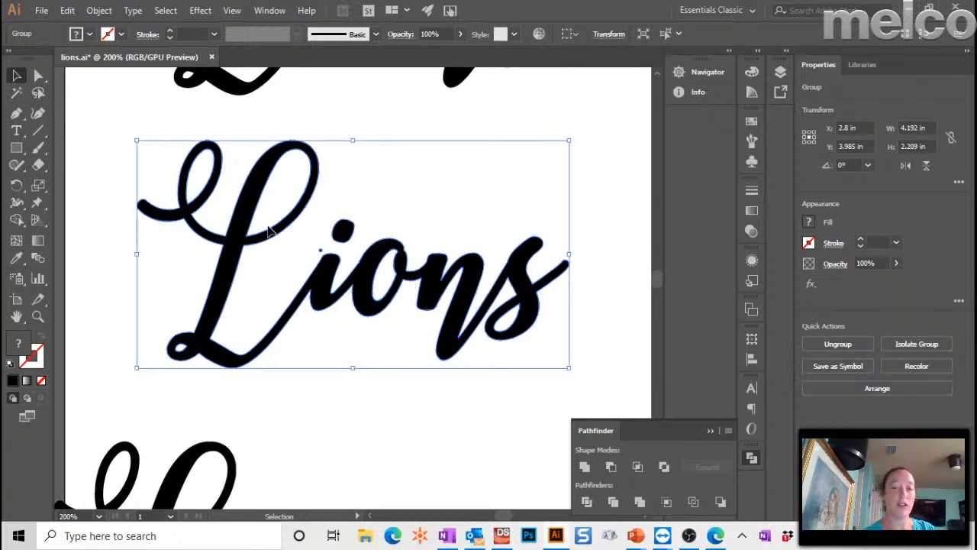
key("a")
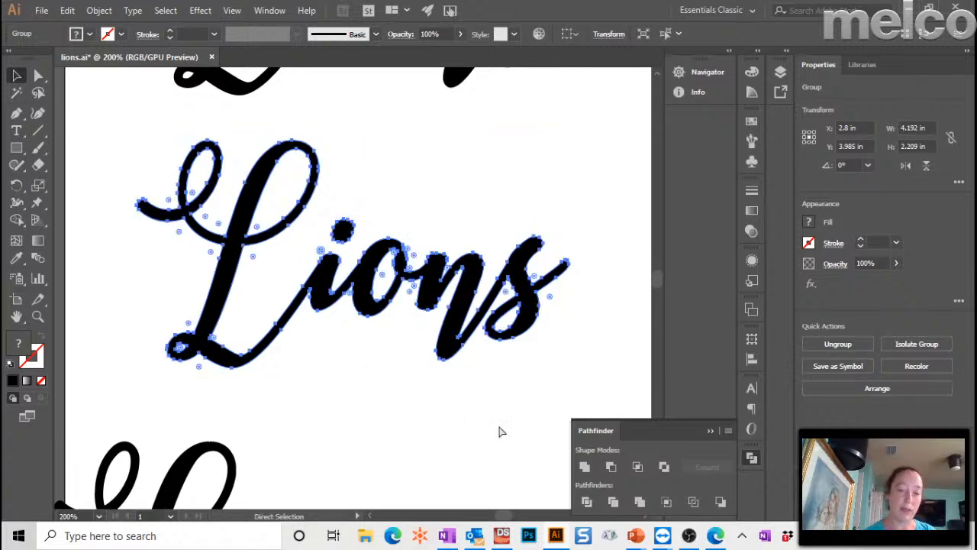
left_click(504, 539)
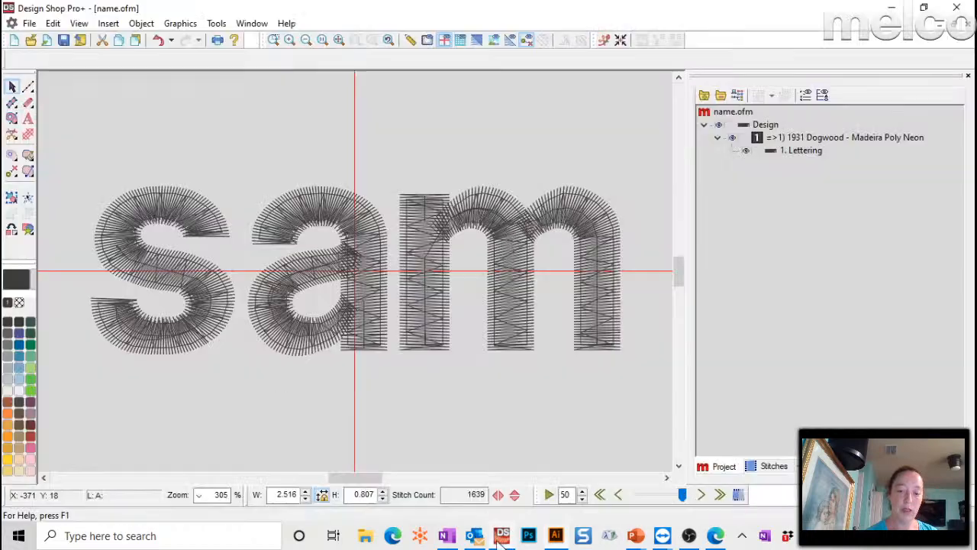
left_click(15, 40)
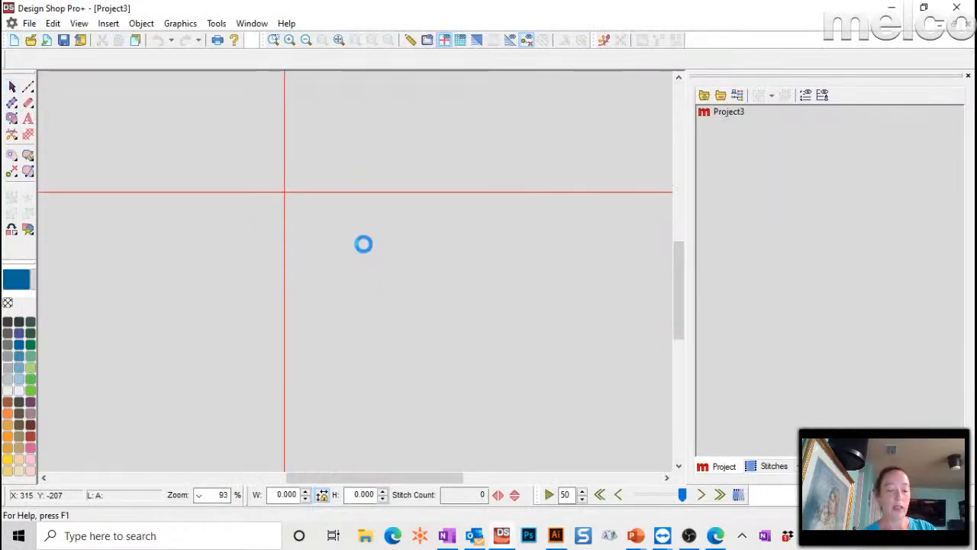
- Paste the Lions artwork and delete the extra vector fills from the L and others
key("ctrl+v")
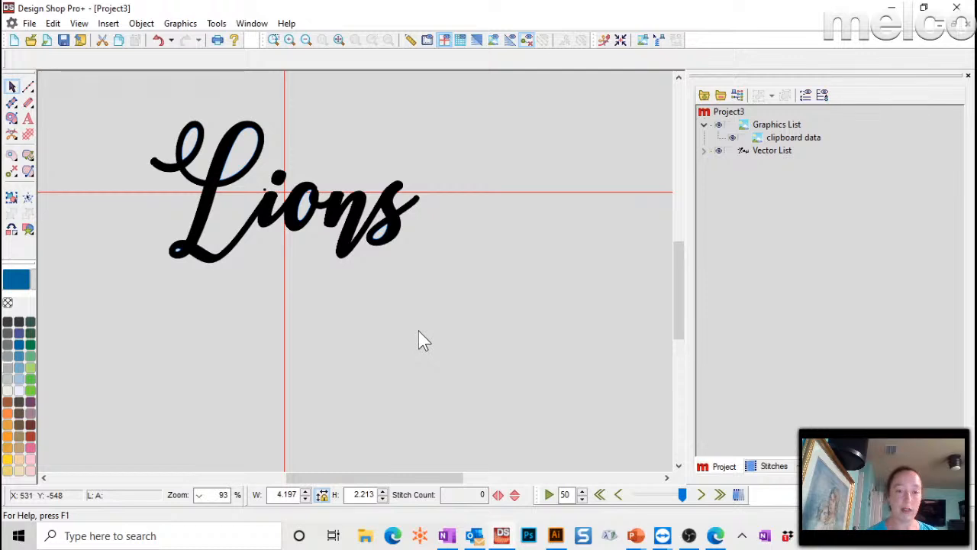
left_click(247, 157)
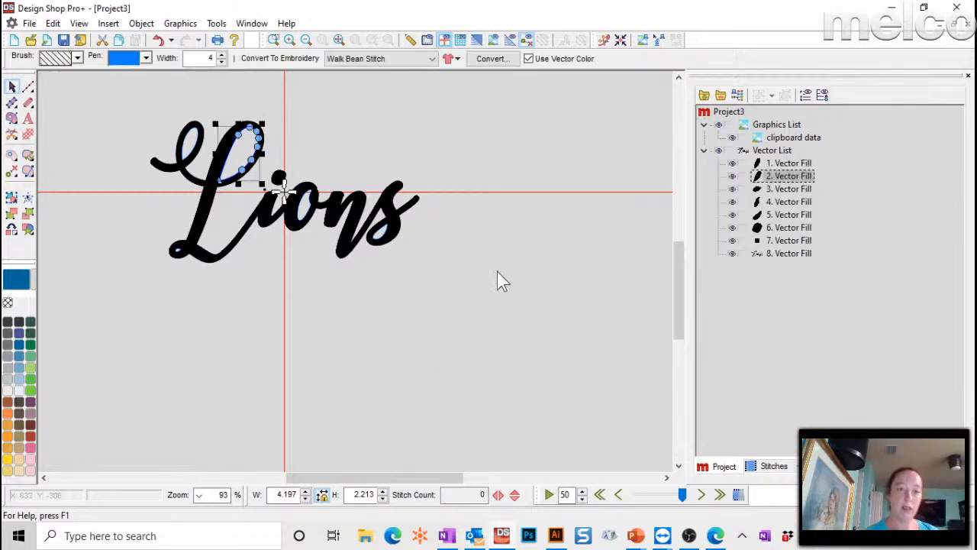
left_click(779, 162, "ctrl")
left_click(773, 186, "ctrl")
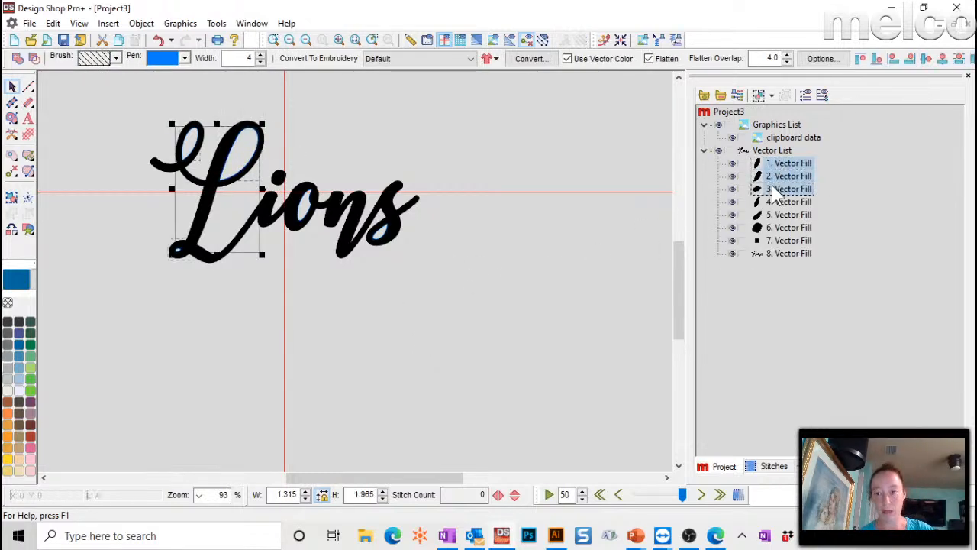
left_click(773, 201, "ctrl")
left_click(773, 214, "ctrl")
left_click(774, 228, "ctrl")
key("Delete")
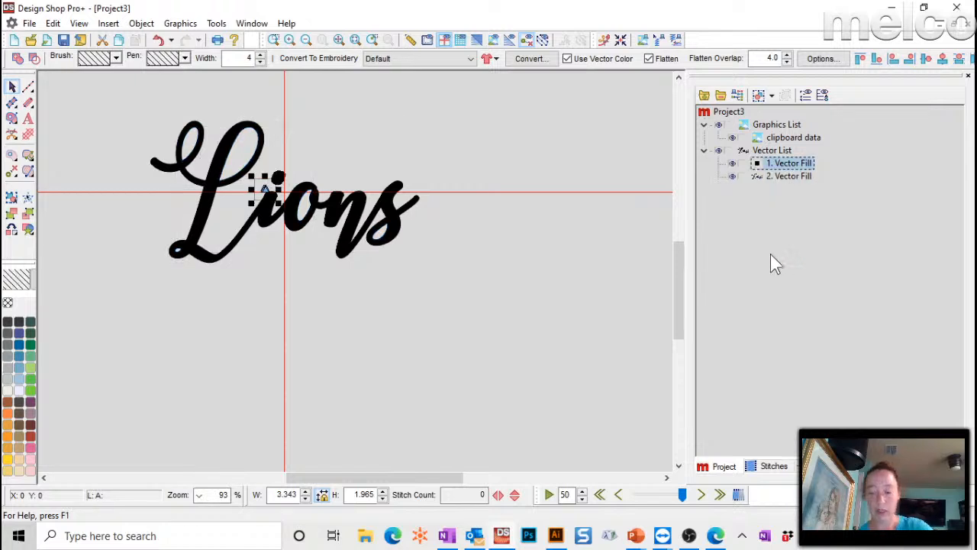
- Delete the small leftover vector fill and the pasted clipboard graphic, then close Project3
left_click(500, 280)
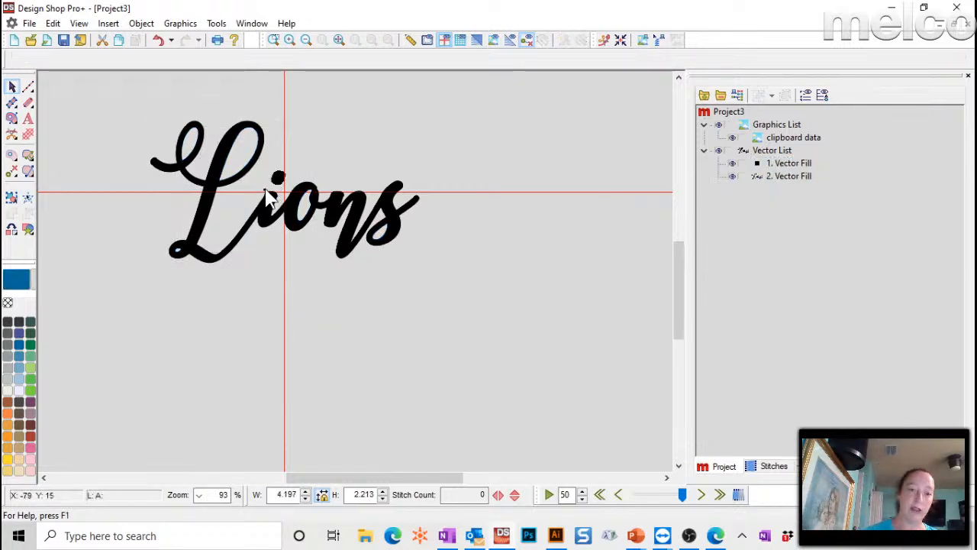
left_click(786, 163)
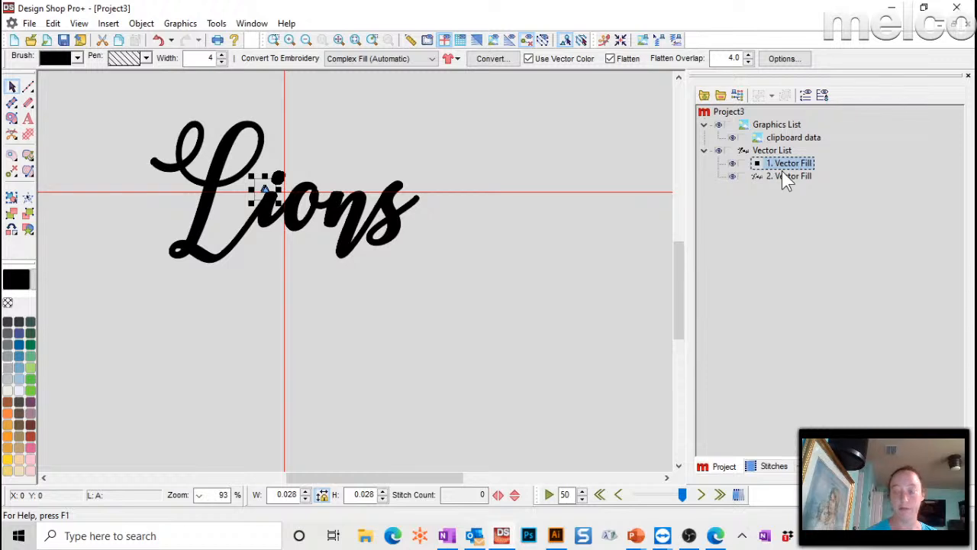
key("Delete")
left_click(375, 264)
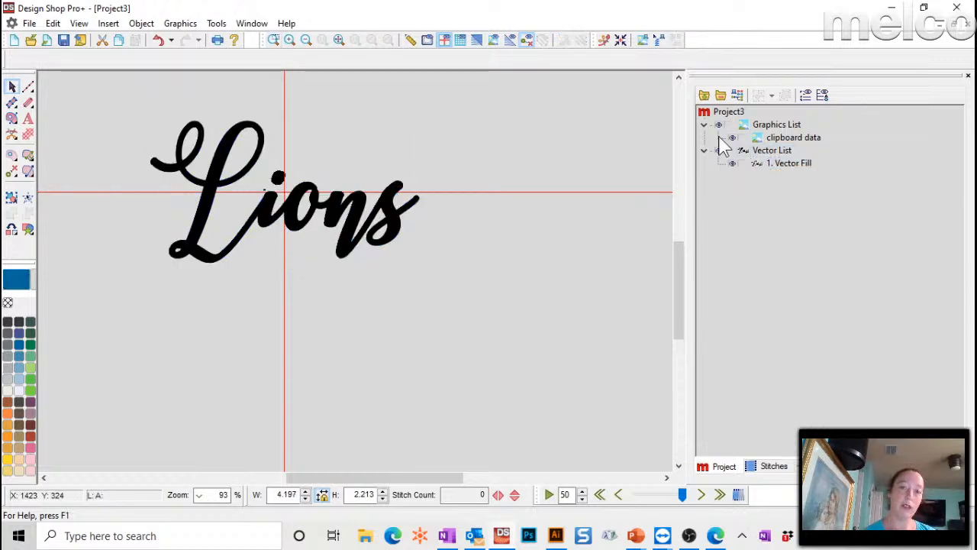
left_click(781, 140)
key("Delete")
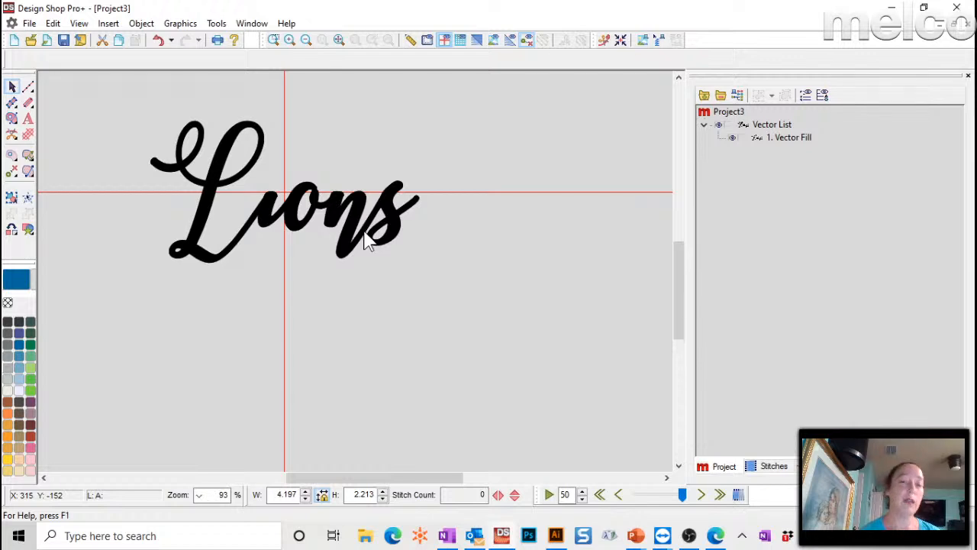
left_click(964, 24)
- Finish closing Project3 and open the lions.ofm design
left_click(534, 298)
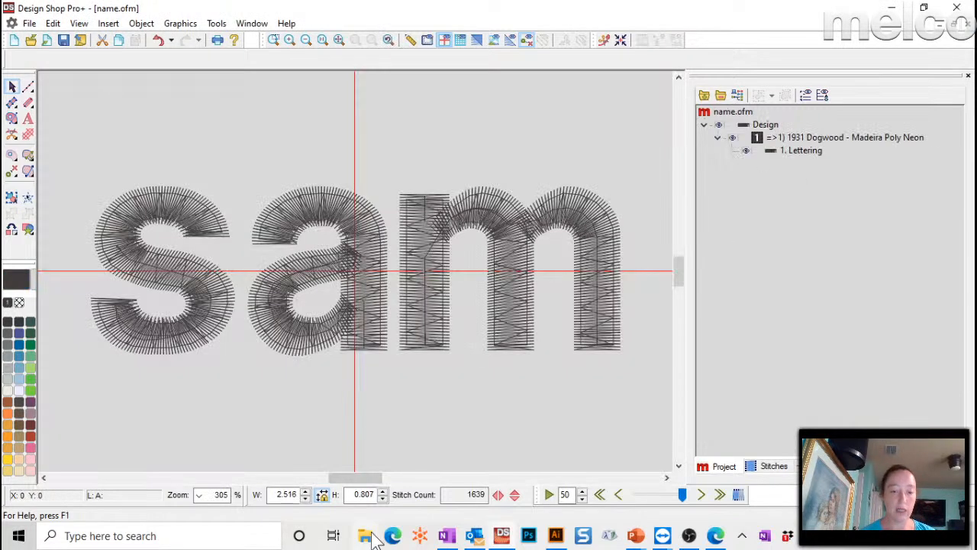
left_click(372, 534)
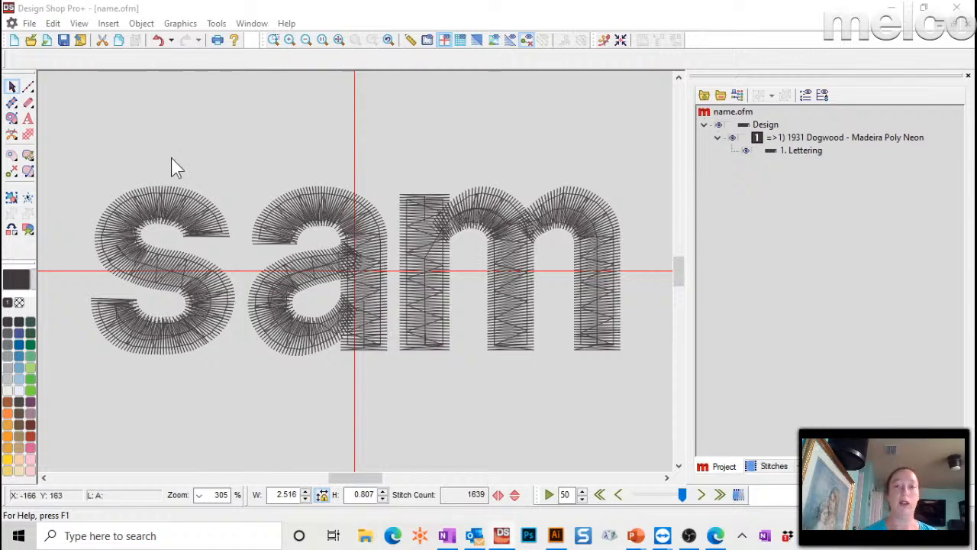
left_click(29, 23)
left_click(38, 59)
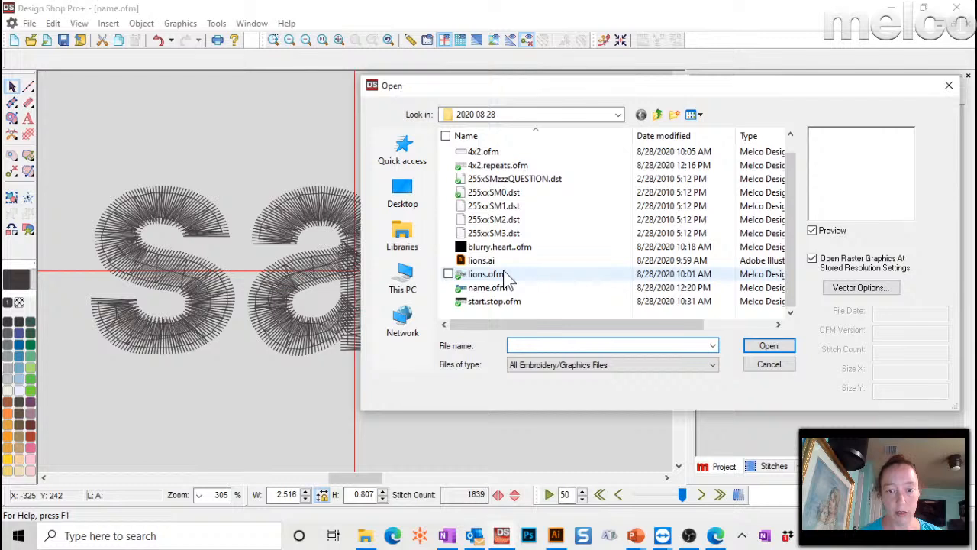
left_click(504, 275)
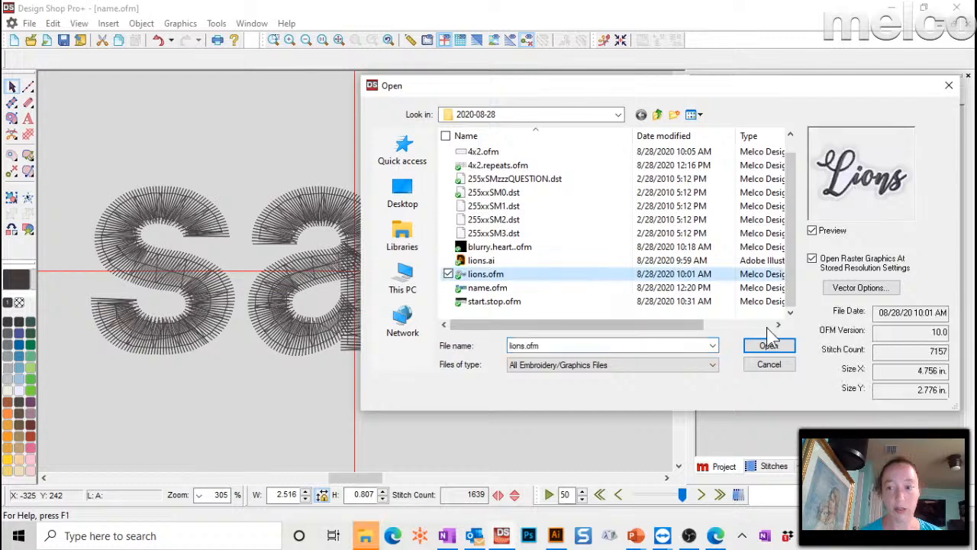
left_click(769, 344)
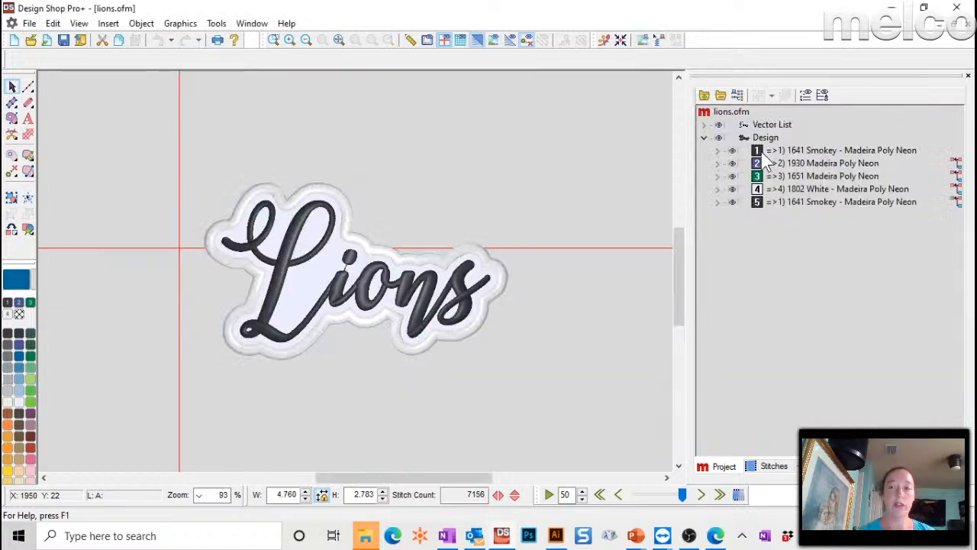
- Inspect the i-dot, backing and lettering vector fills, then hide 1. Vector Fill's light backing
left_click(704, 125)
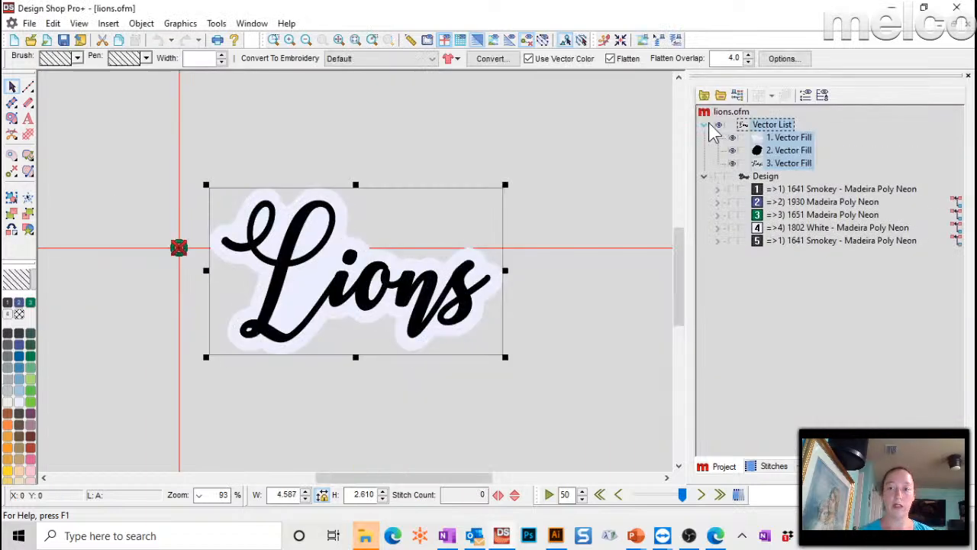
left_click(779, 146)
left_click(777, 139)
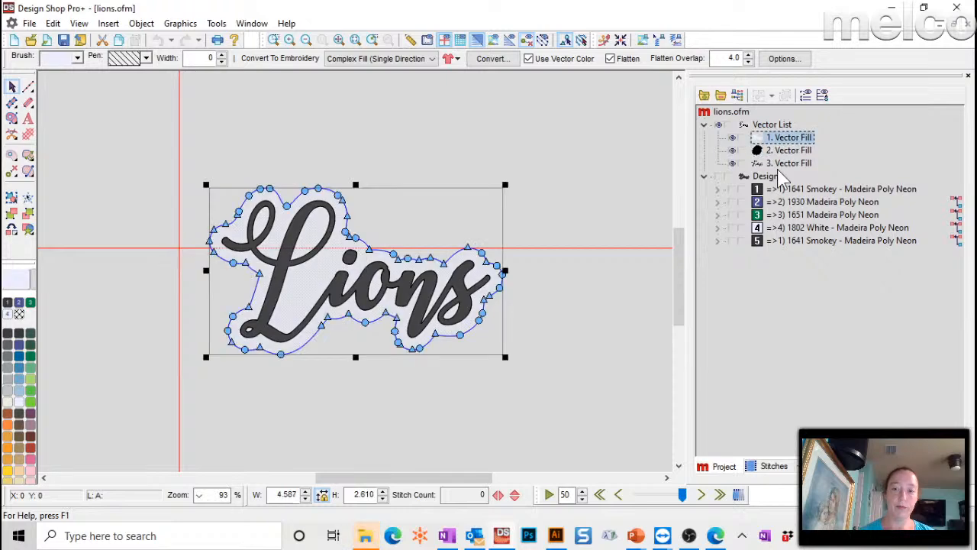
left_click(778, 164)
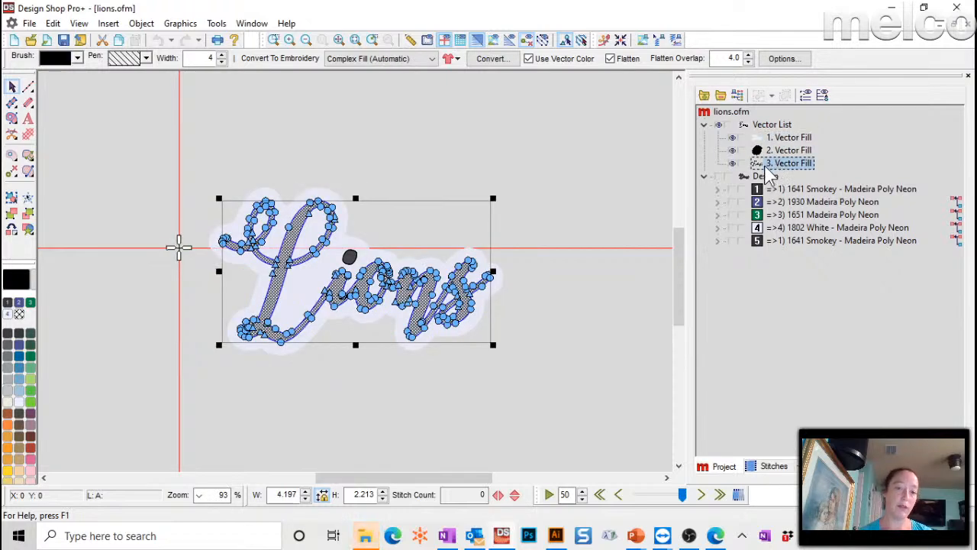
left_click(771, 150)
left_click(771, 163)
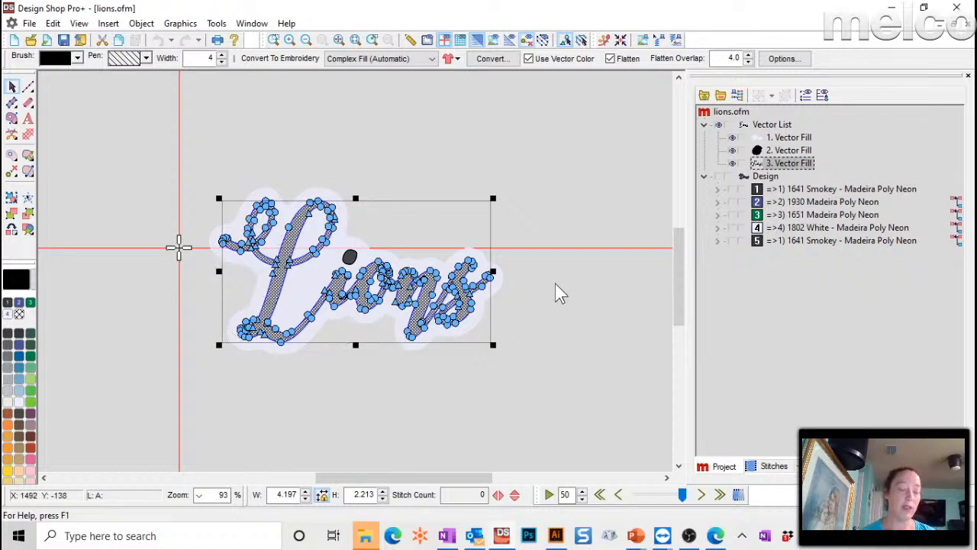
left_click(504, 284)
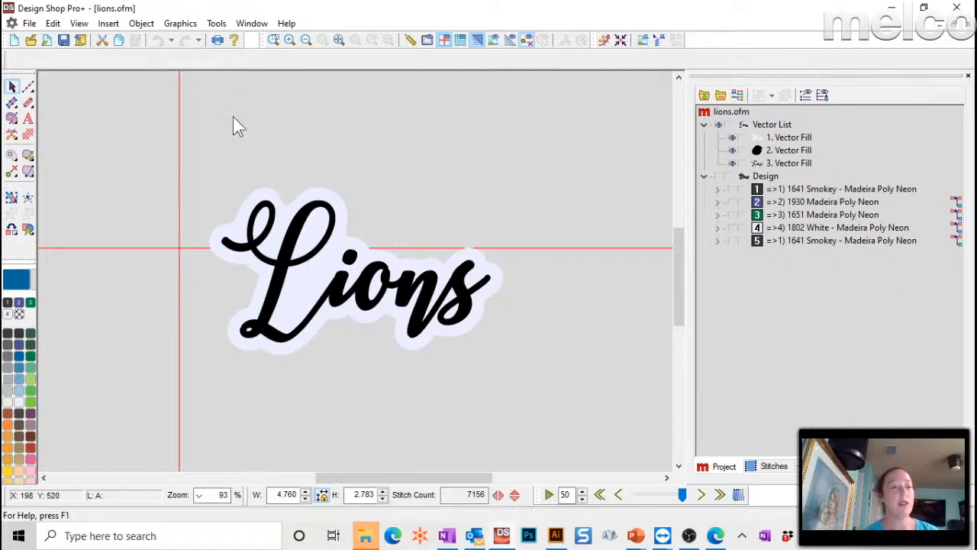
left_click(732, 137)
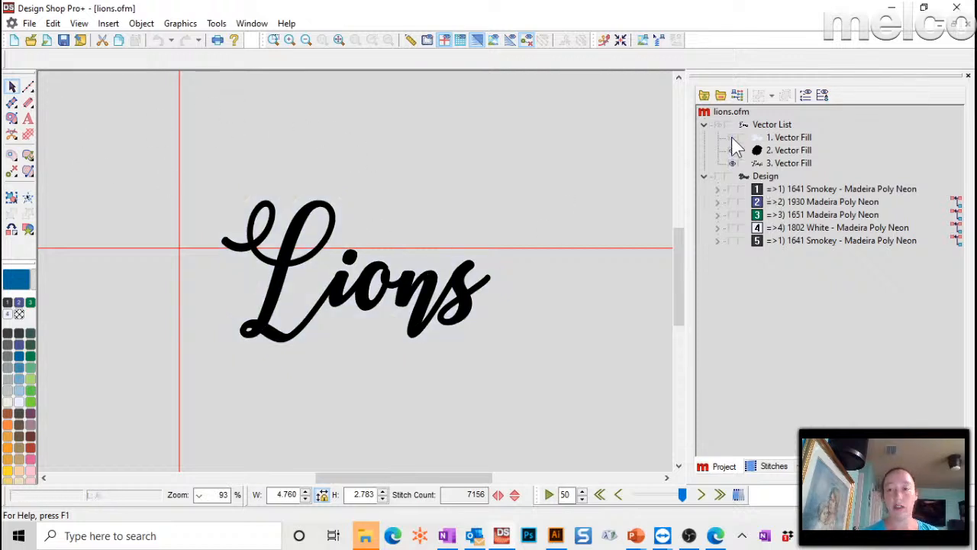
- Zoom into Lions and begin a Vector Fill outline curving over the L loop
left_click(275, 39)
left_click_drag(183, 155, 511, 375)
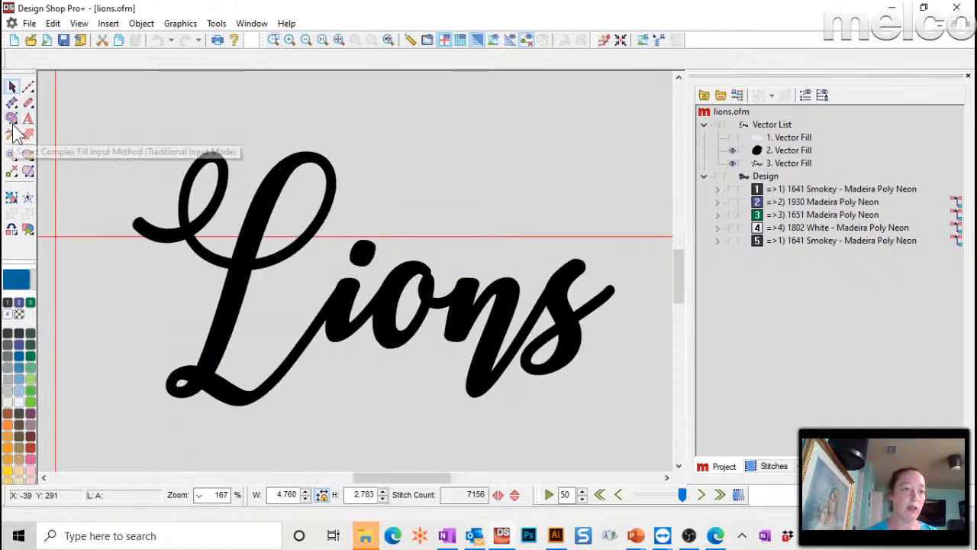
left_click_drag(12, 122, 95, 124)
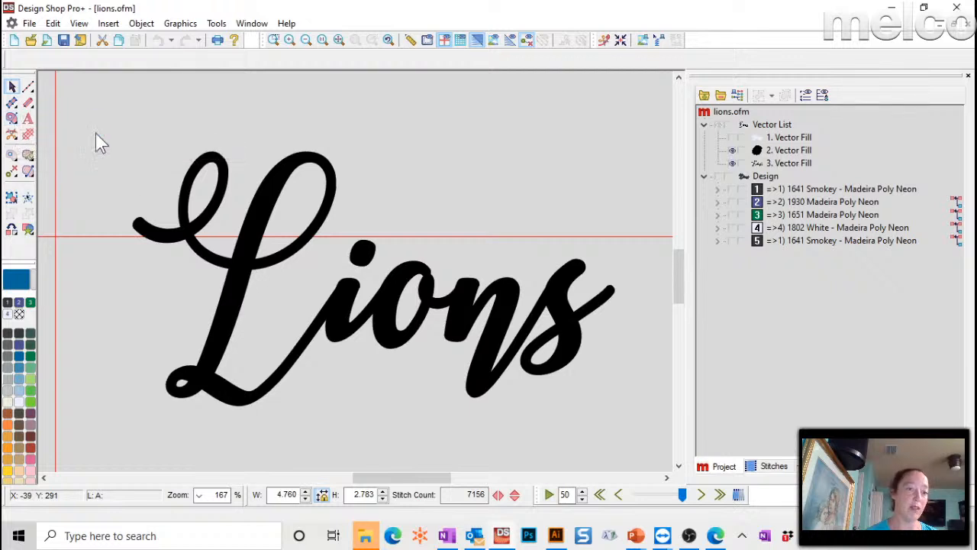
left_click(114, 210)
right_click(131, 196)
left_click(150, 207)
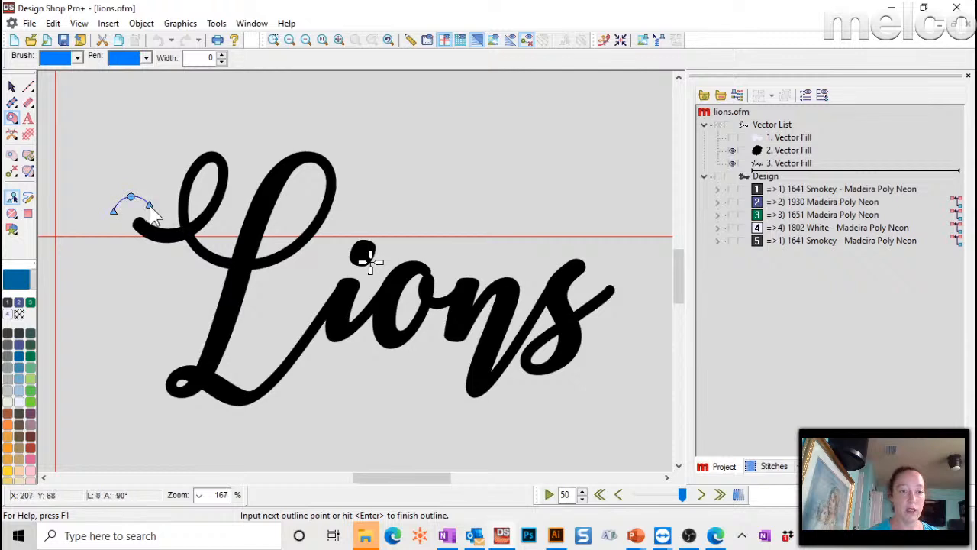
right_click(157, 209)
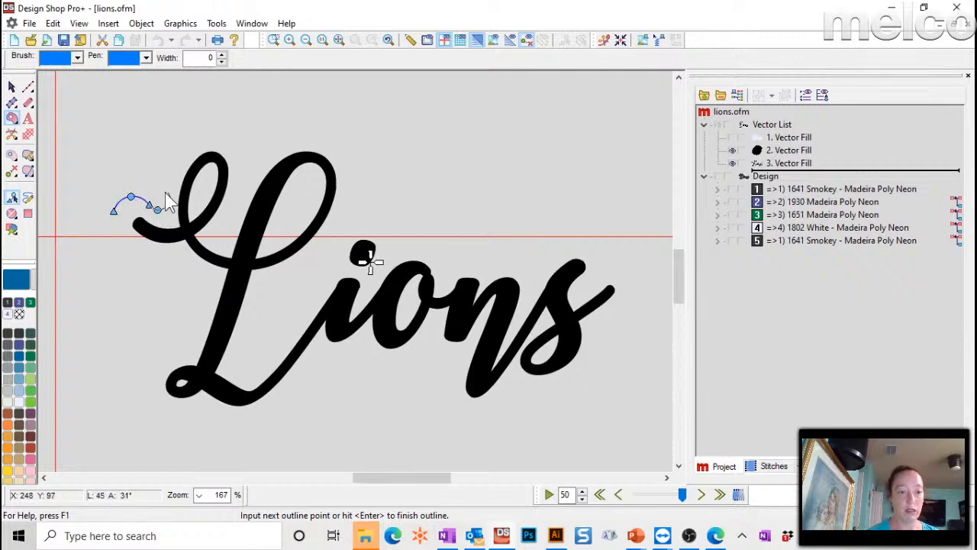
right_click(166, 191)
right_click(174, 145)
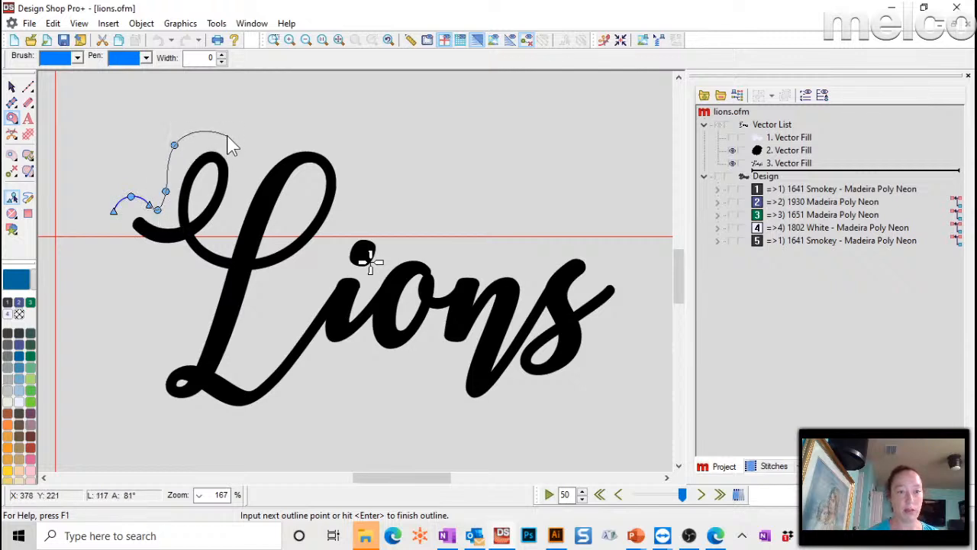
right_click(226, 135)
left_click(246, 153)
- Extend the outline across the L's top, over the i-dot, and over the o
right_click(281, 135)
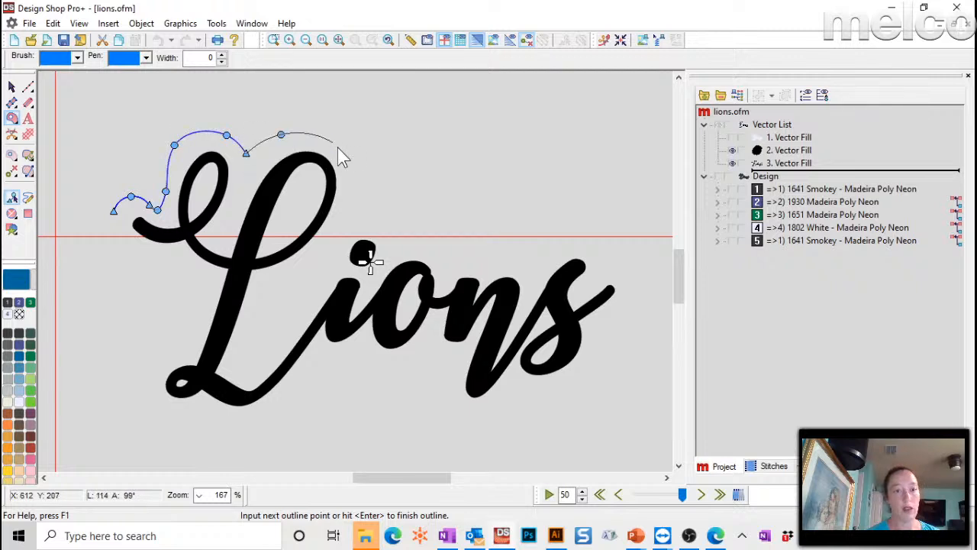
right_click(342, 145)
right_click(352, 195)
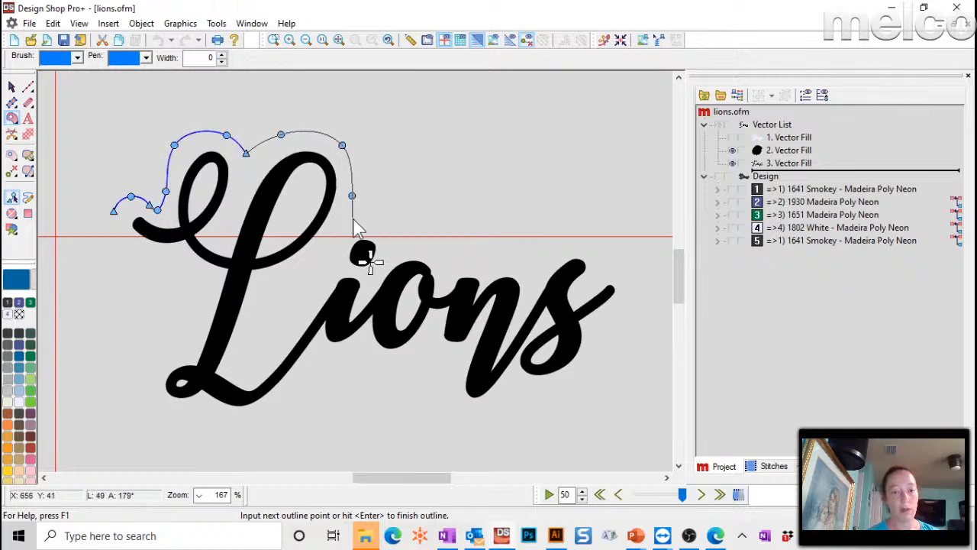
left_click(348, 219)
right_click(379, 222)
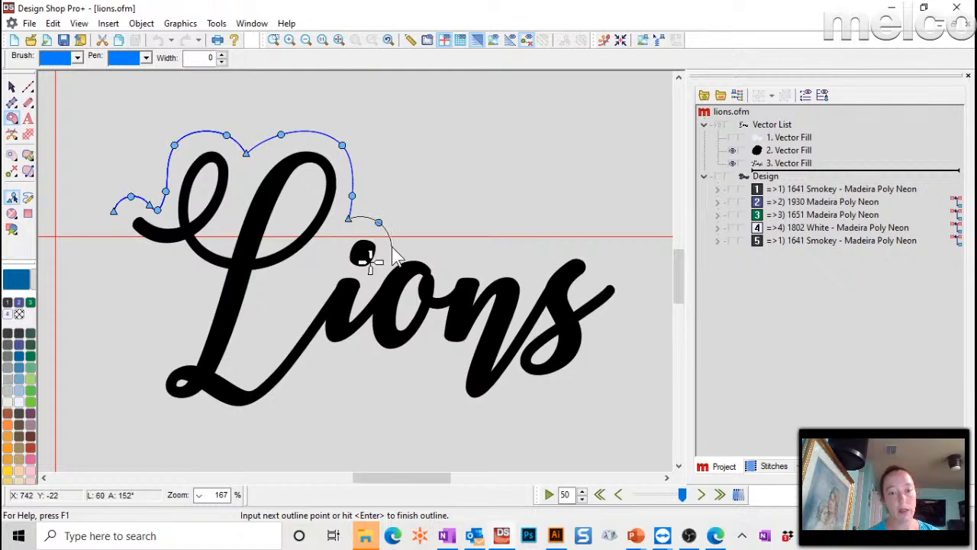
left_click(391, 244)
right_click(417, 241)
- Carry the outline over the n and around the s tail, then close it into a fill
left_click(445, 263)
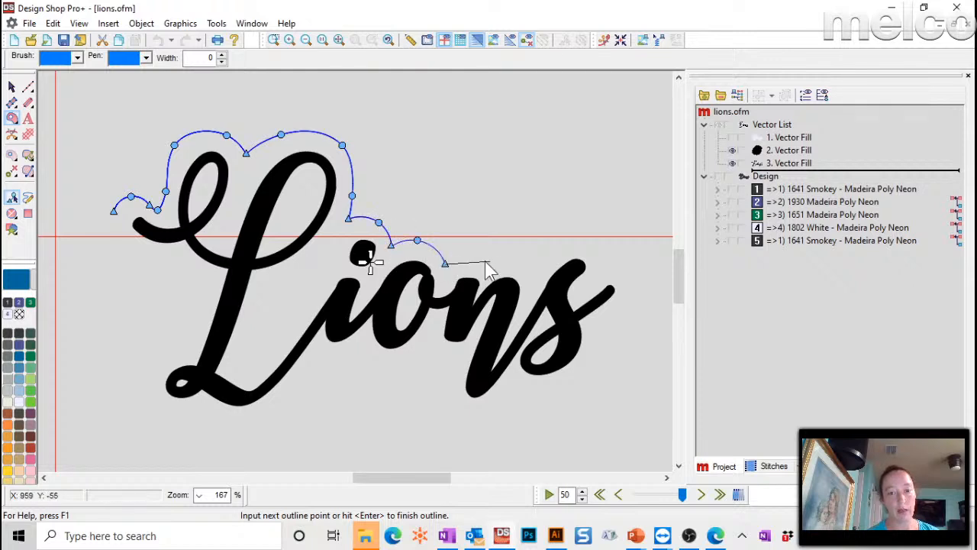
right_click(467, 262)
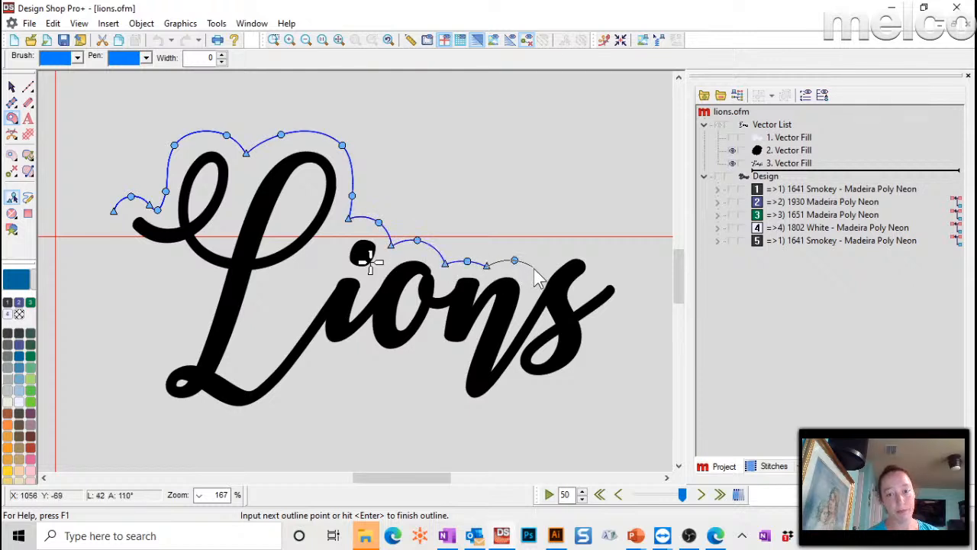
left_click(532, 275)
right_click(552, 257)
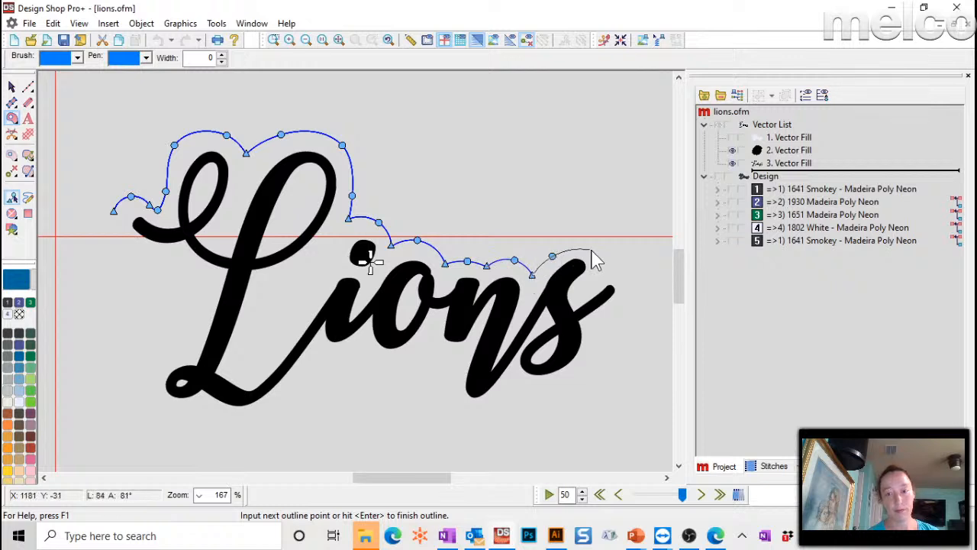
right_click(580, 247)
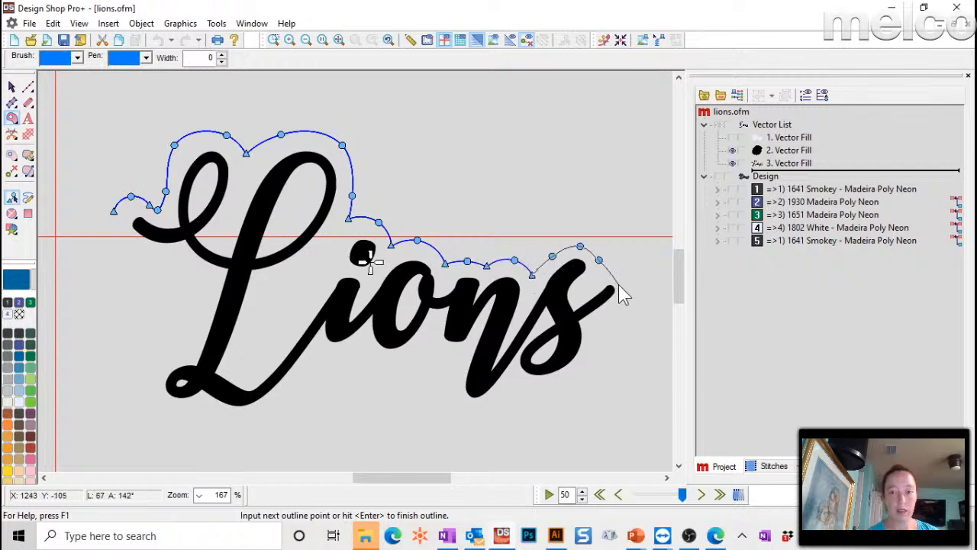
right_click(623, 280)
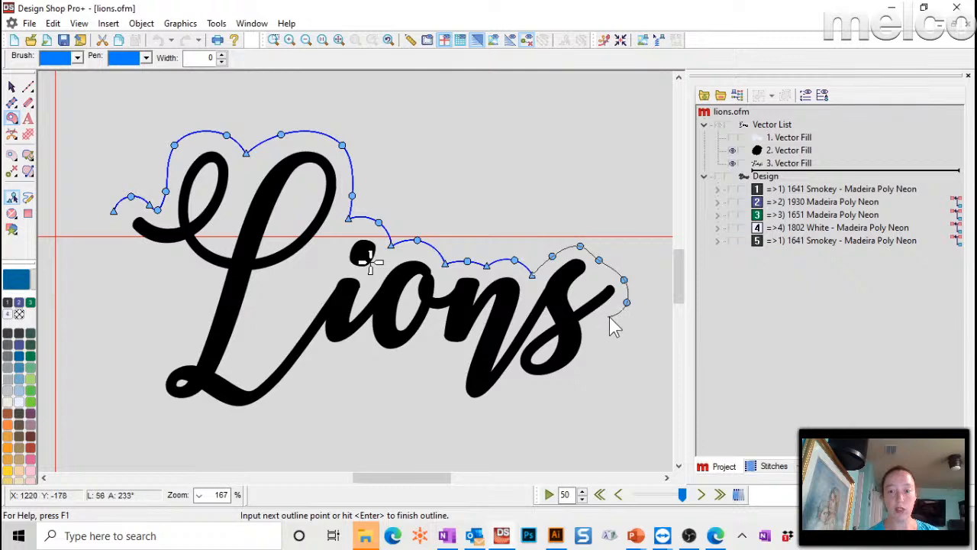
left_click(593, 330)
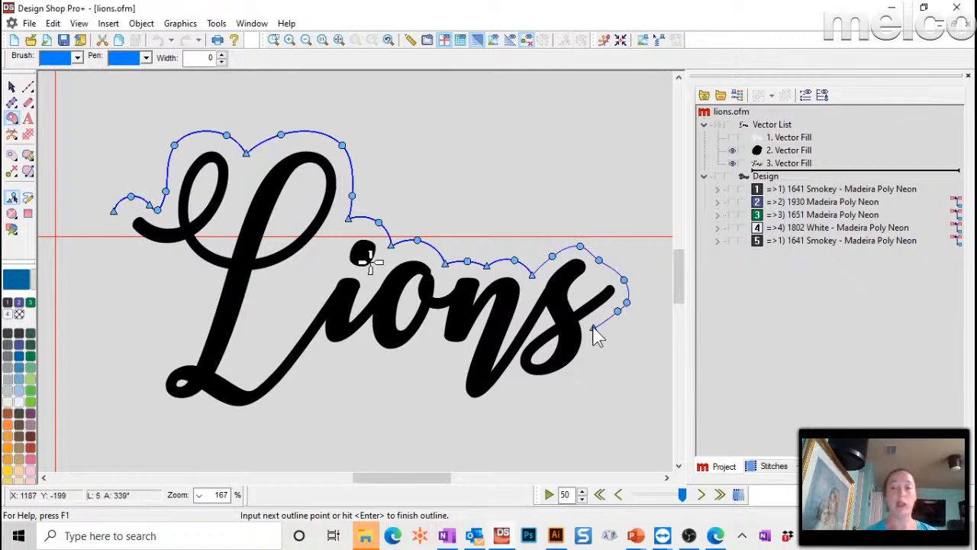
key("Return")
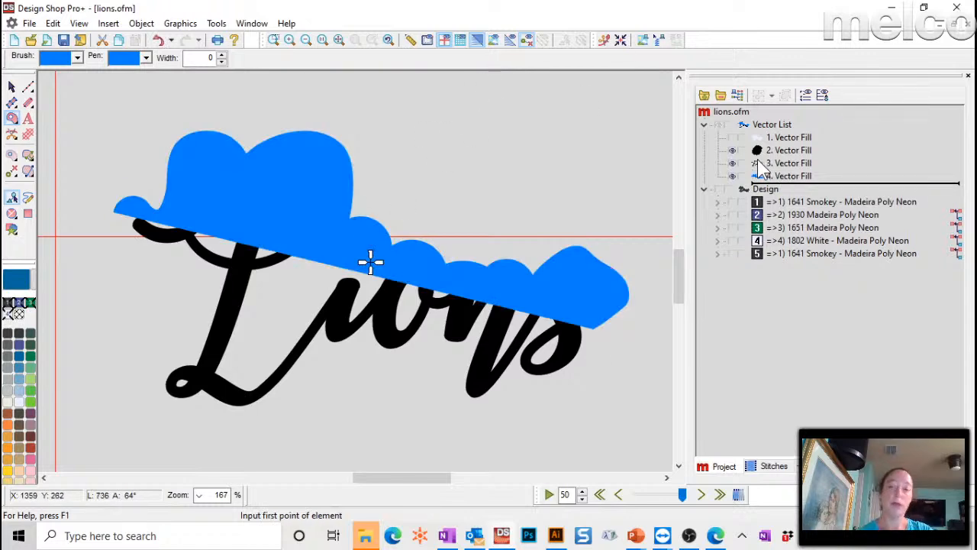
- Move 4. Vector Fill up the stacking order and toggle the blue fill's visibility to compare
double_click(794, 176)
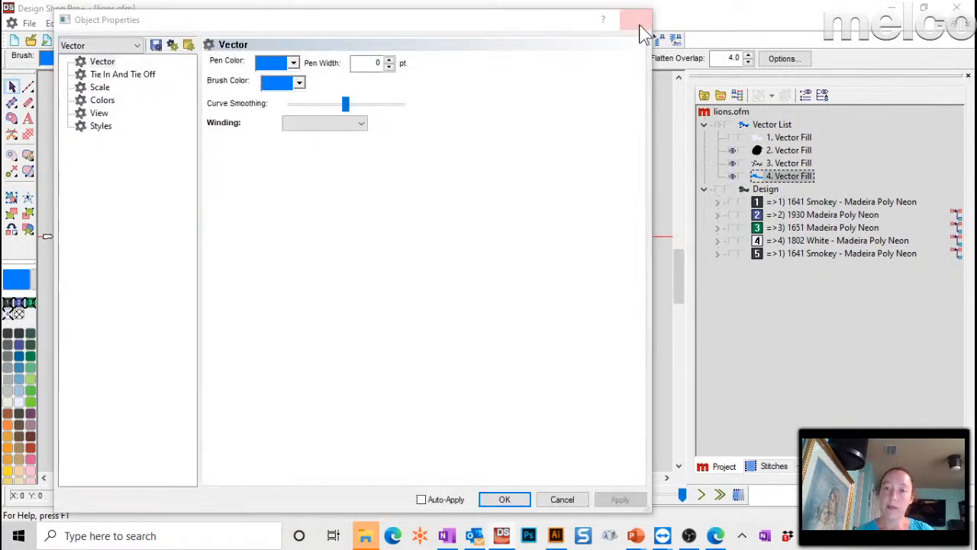
left_click(640, 22)
mouse_move(790, 177)
left_mouse_down()
mouse_move(774, 155)
mouse_move(786, 163)
left_mouse_up()
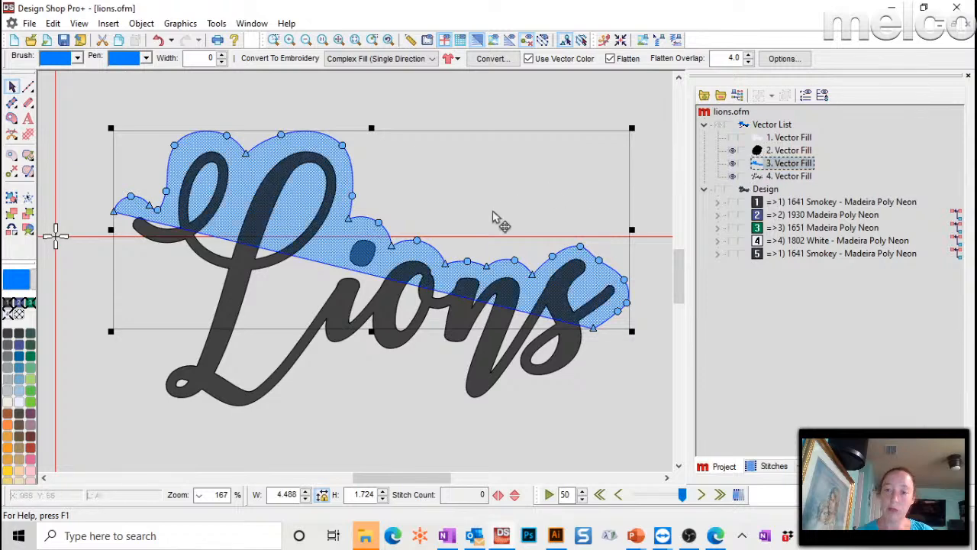
left_click(520, 82)
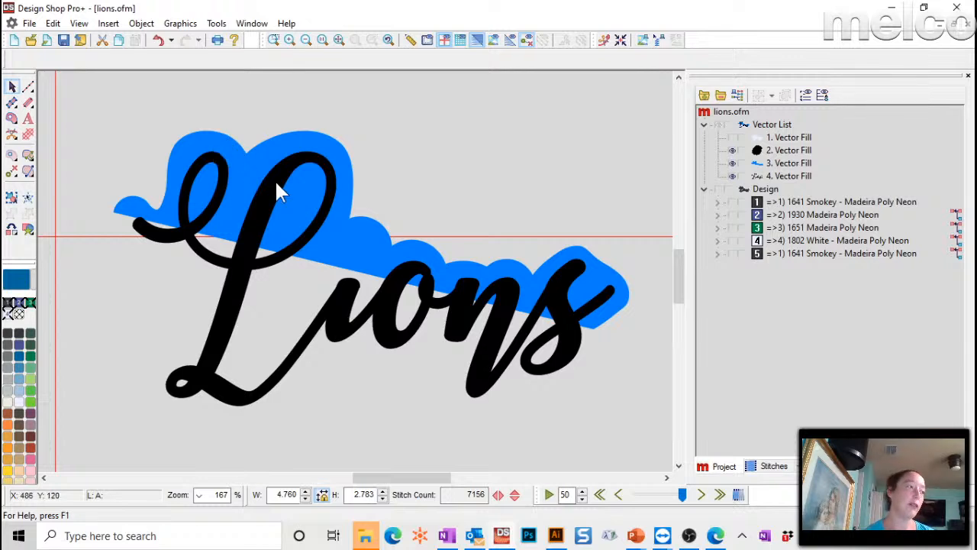
left_click(732, 163)
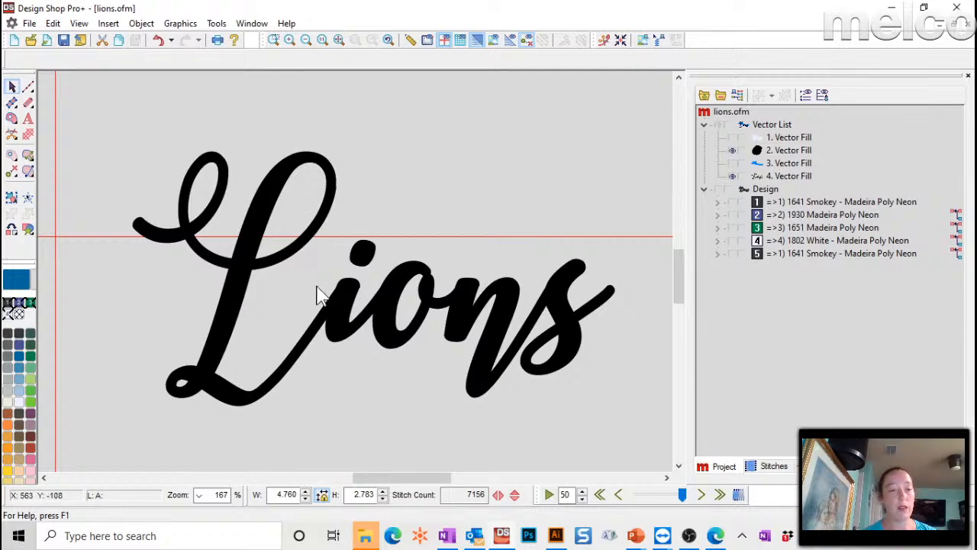
left_click(732, 163)
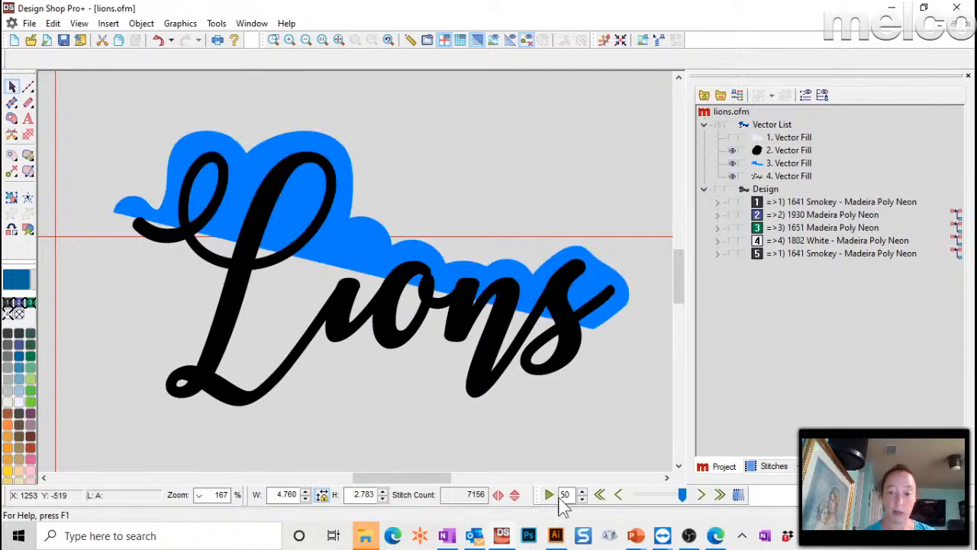
- Adjust a node on the blue shape's top edge and preview the result
left_click(314, 141)
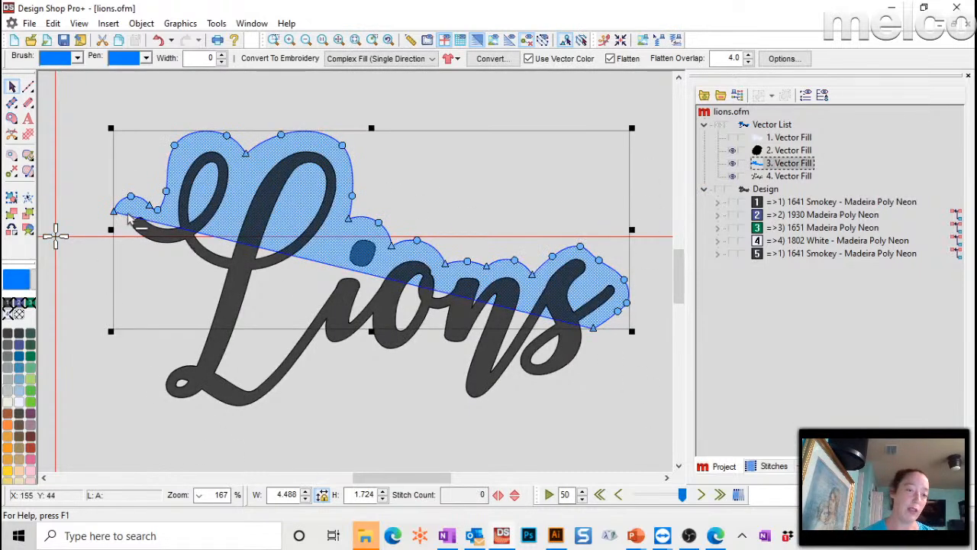
left_click_drag(175, 145, 196, 135)
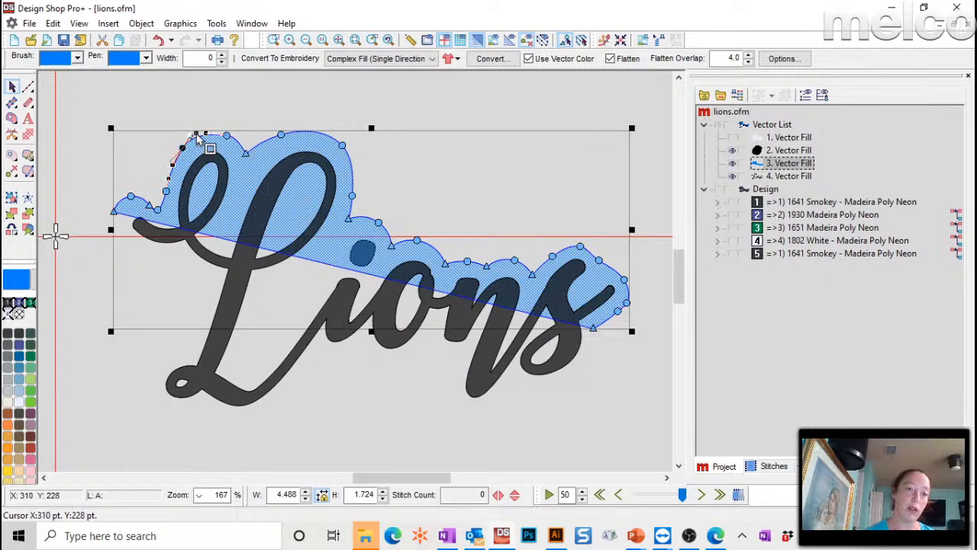
left_click(362, 101)
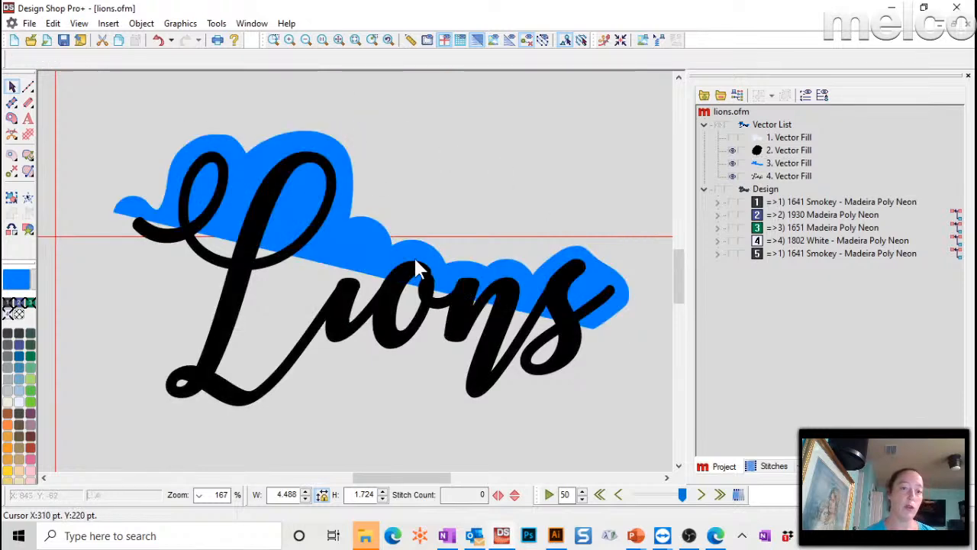
left_click(232, 151)
left_click(228, 136)
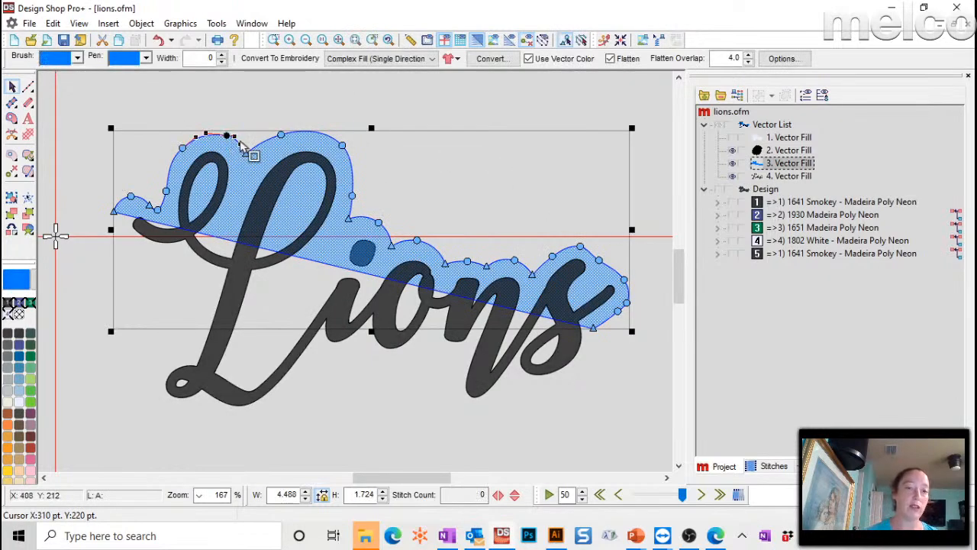
left_click(625, 176)
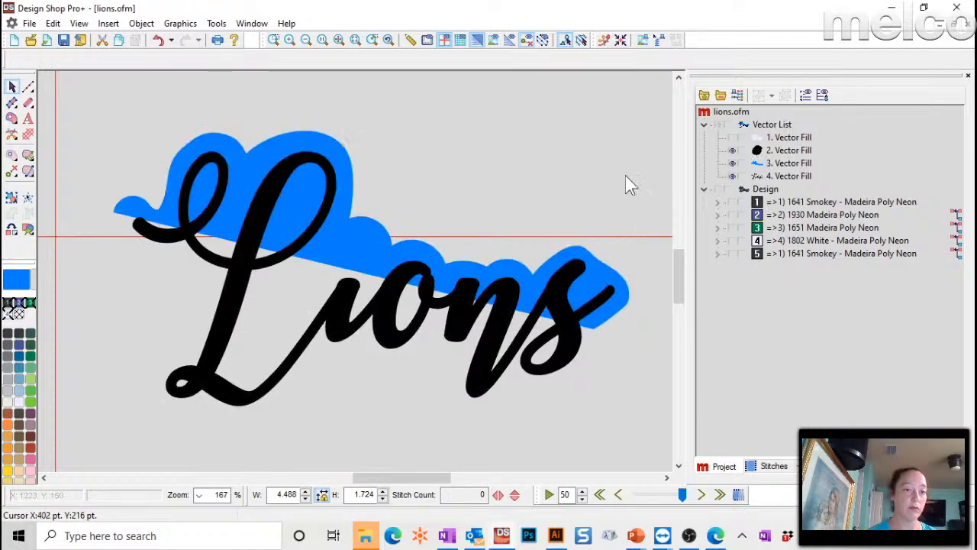
- Hide the blue shape and the light backing shape
left_click(773, 164)
left_click(732, 162)
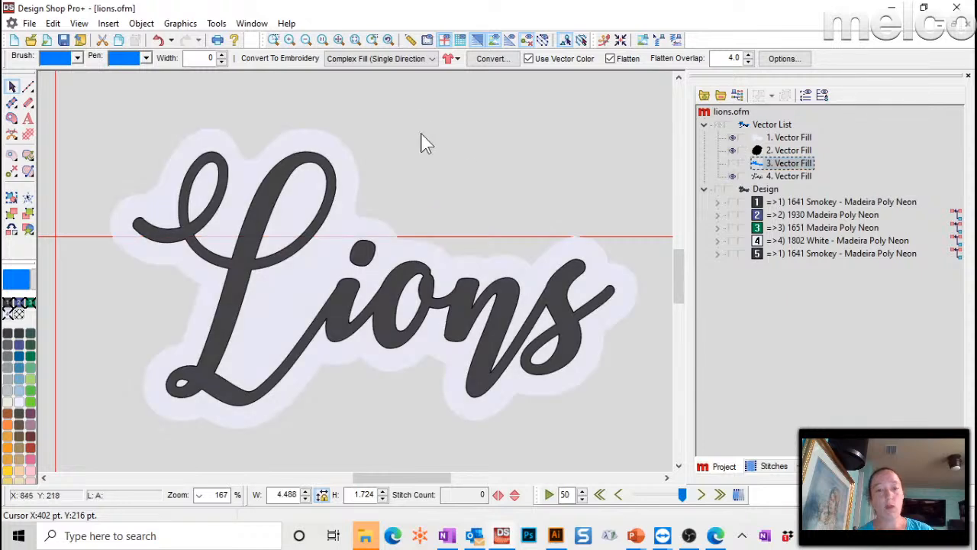
left_click(321, 138)
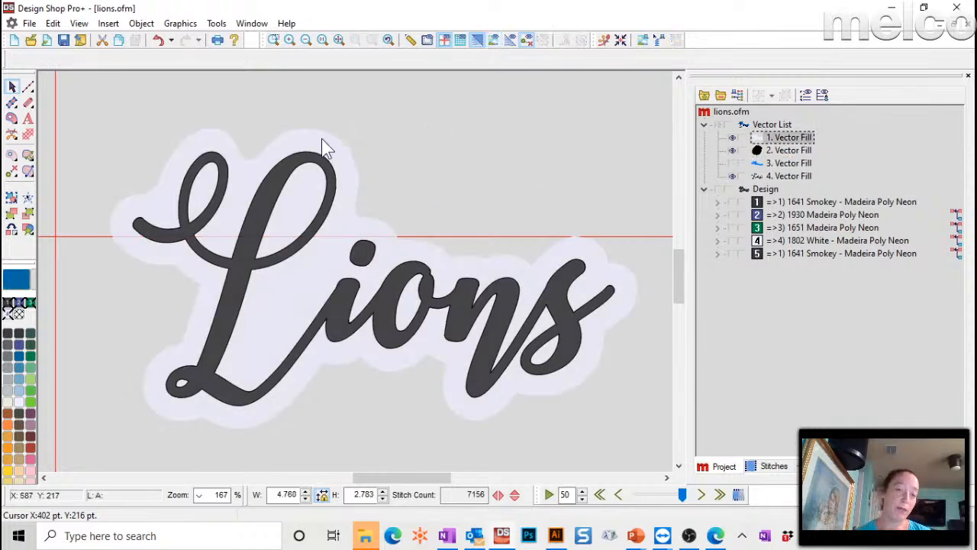
left_click(733, 137)
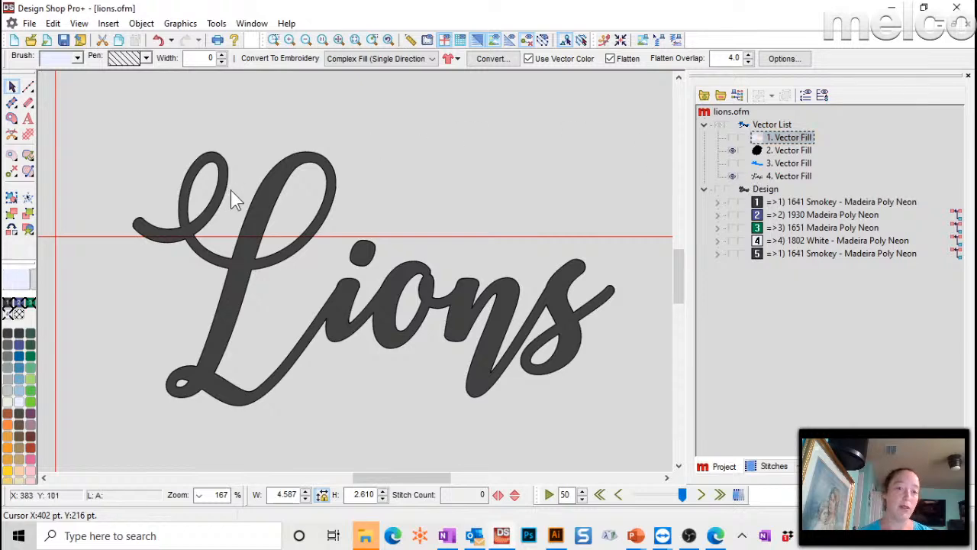
- Copy and paste 4. Vector Fill, then give the original a 50 pt offset outline
left_click(775, 175)
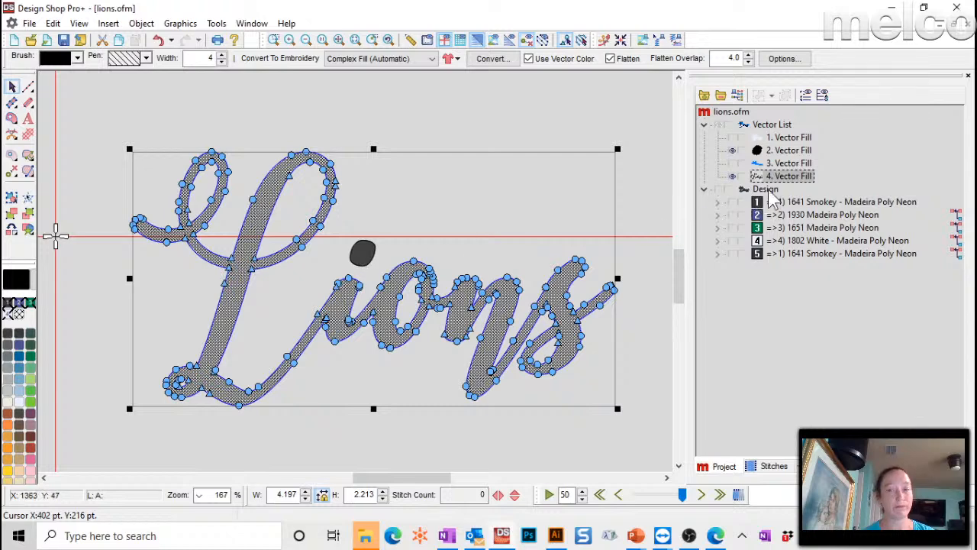
key("ctrl+c")
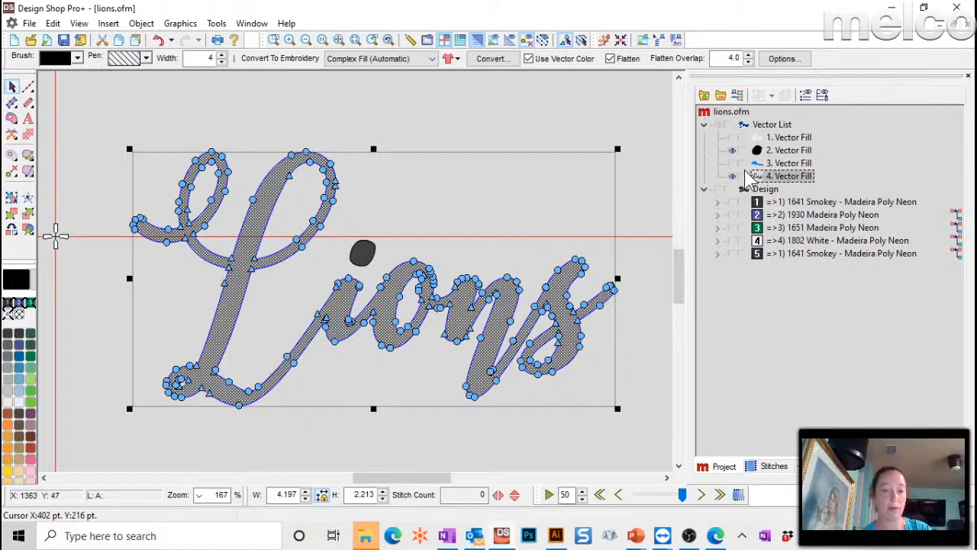
key("ctrl+v")
left_click(776, 178)
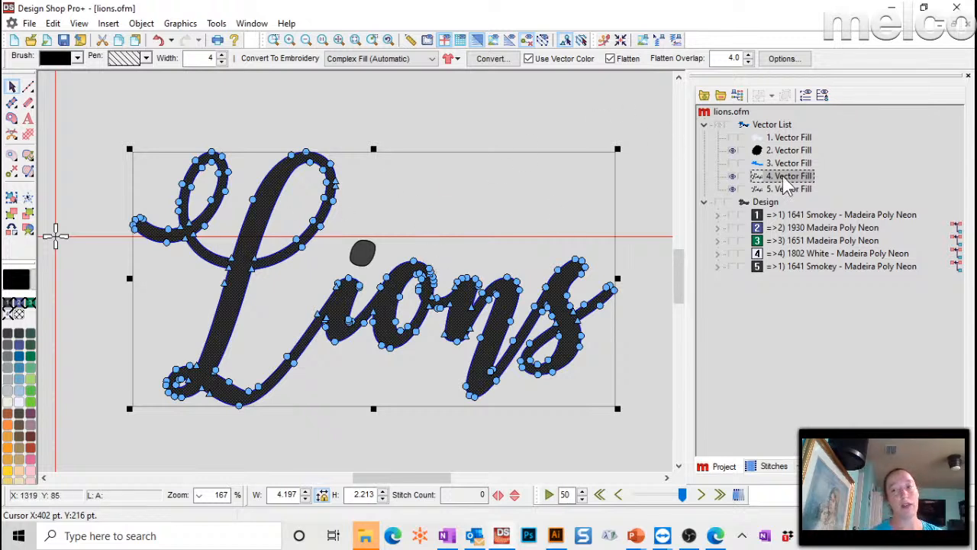
left_click(141, 23)
left_click(177, 371)
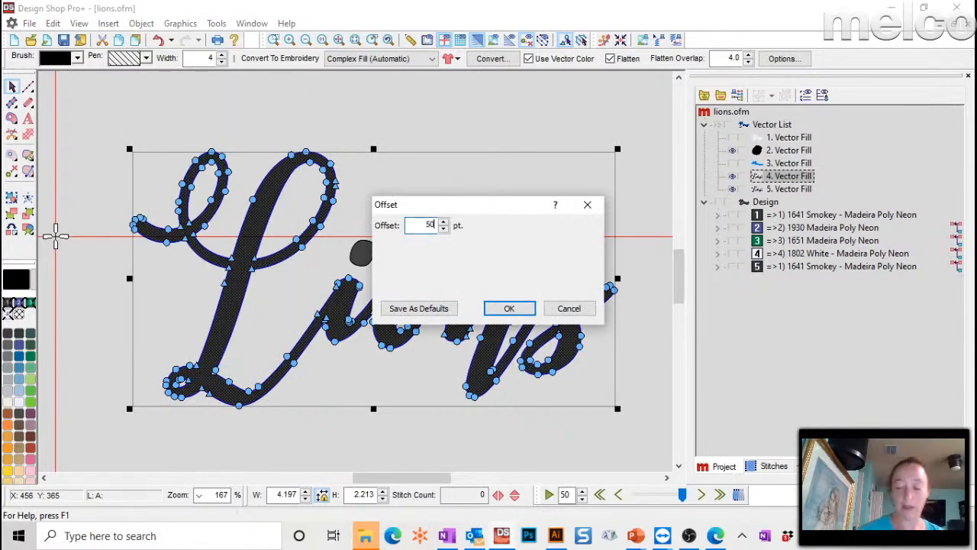
left_click(509, 307)
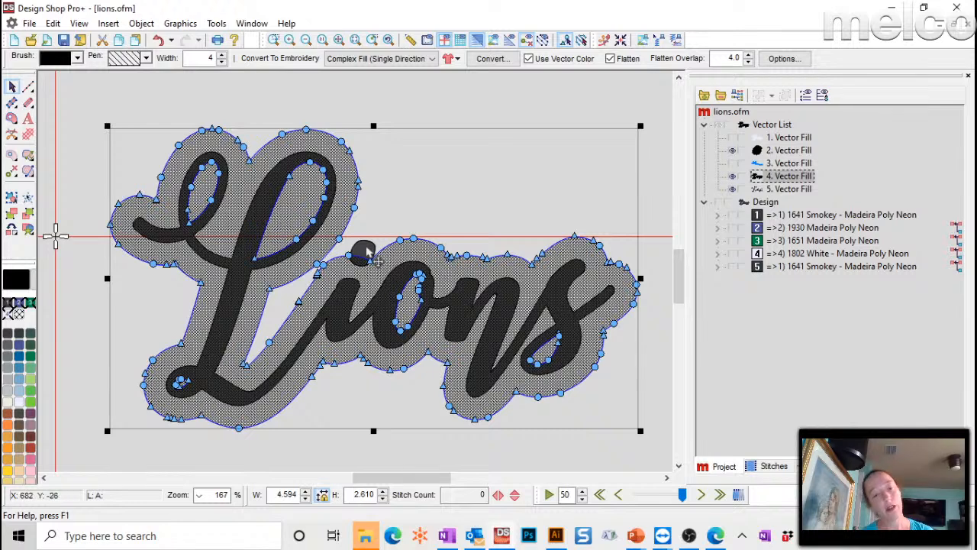
left_click(775, 151)
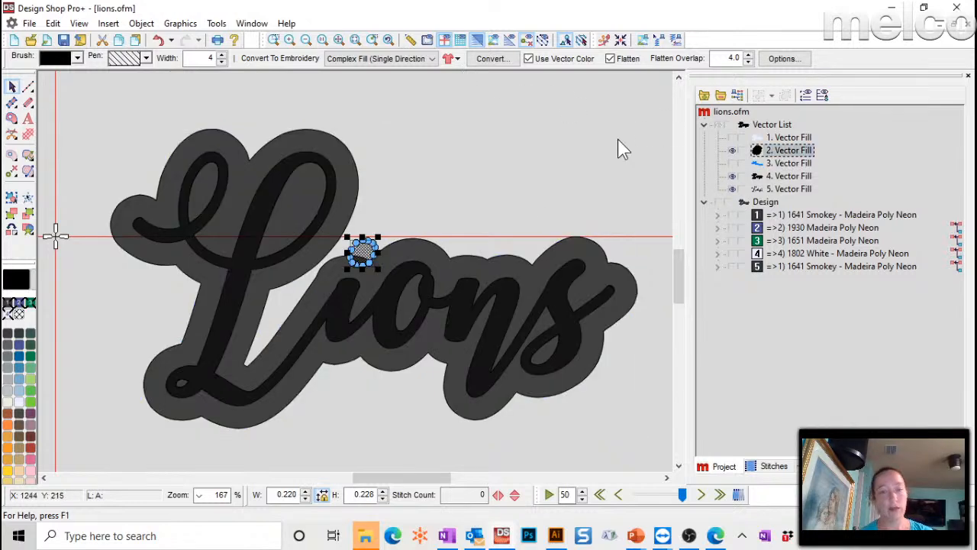
- Duplicate the i-dot and give the original a 50 pt offset outline
key("ctrl+v")
left_click(779, 151)
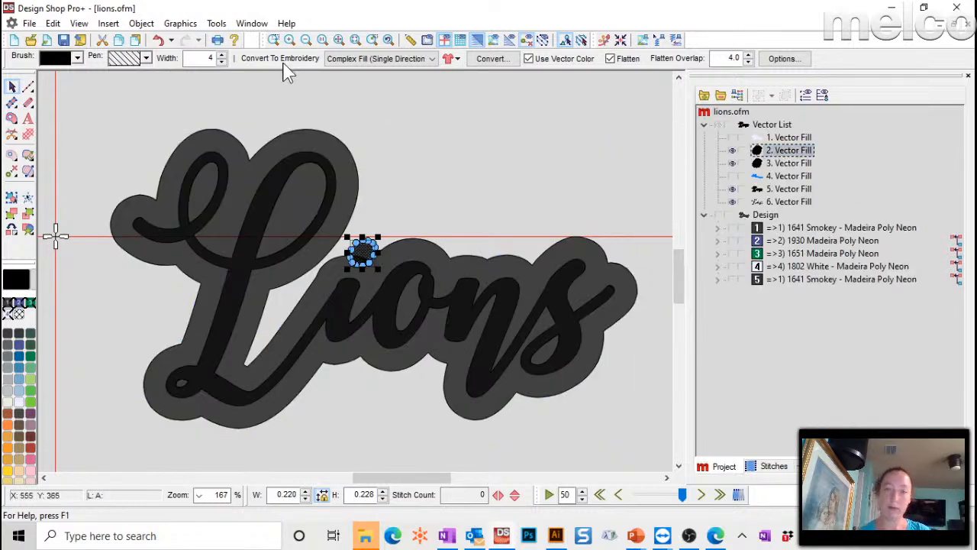
left_click(142, 23)
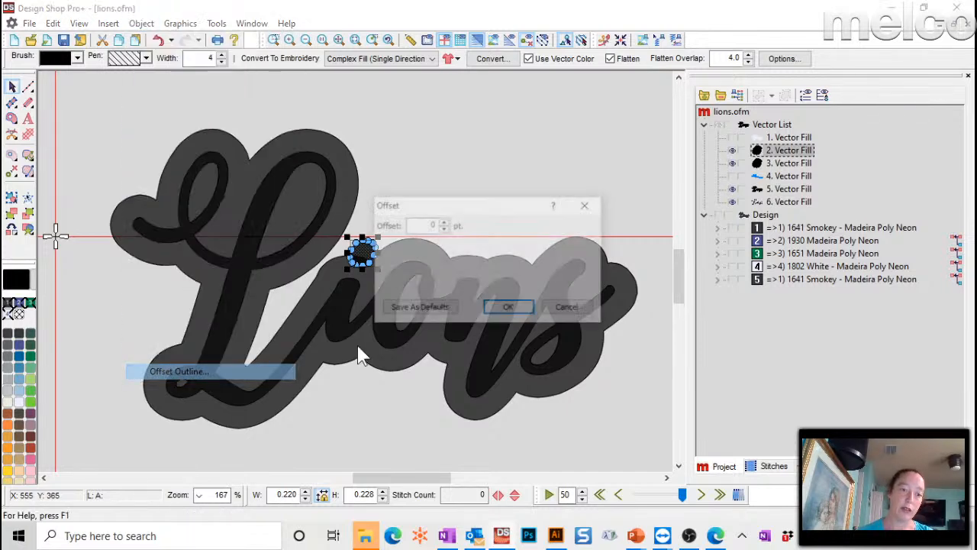
left_click(203, 372)
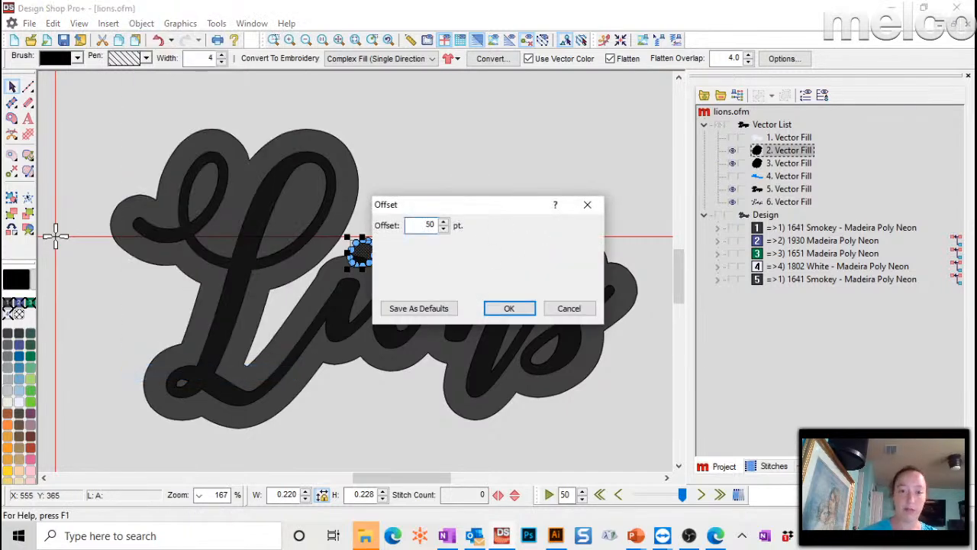
left_click(506, 308)
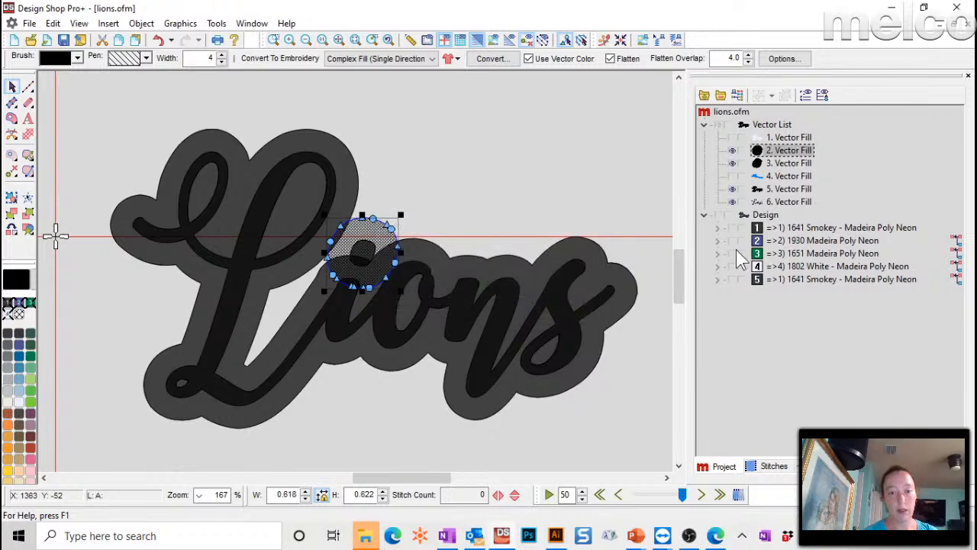
- Combine the enlarged i-dot with the Lions offset outline into one fill
left_click(777, 190)
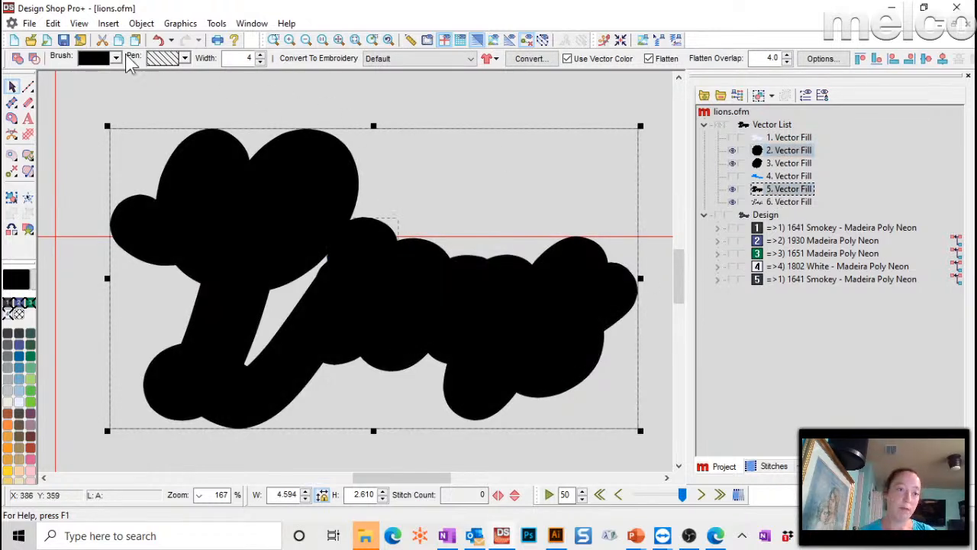
left_click(775, 152)
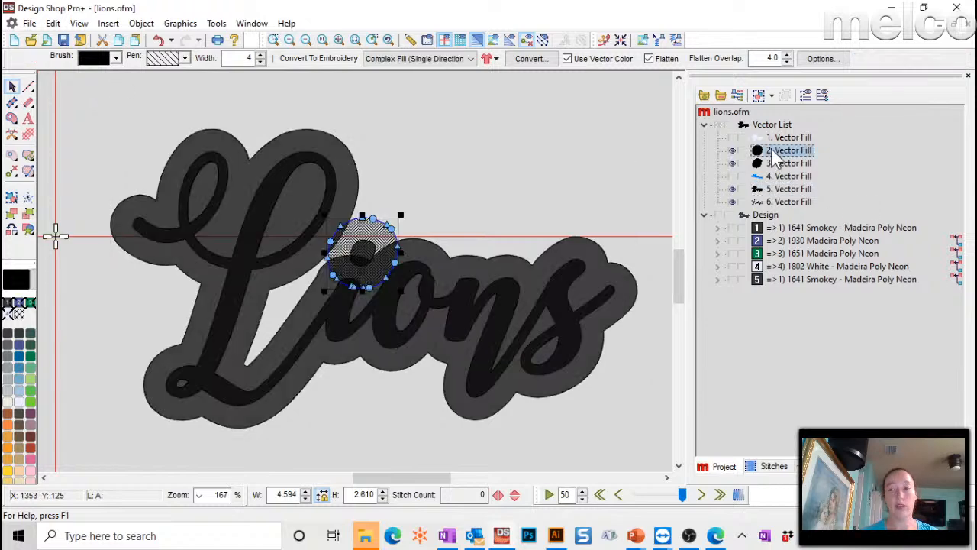
left_click(784, 190)
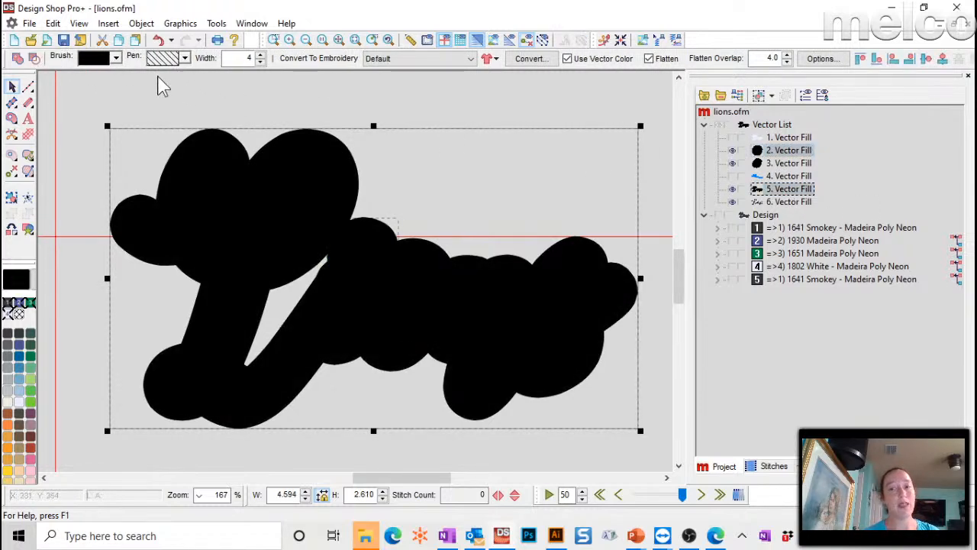
left_click(20, 61)
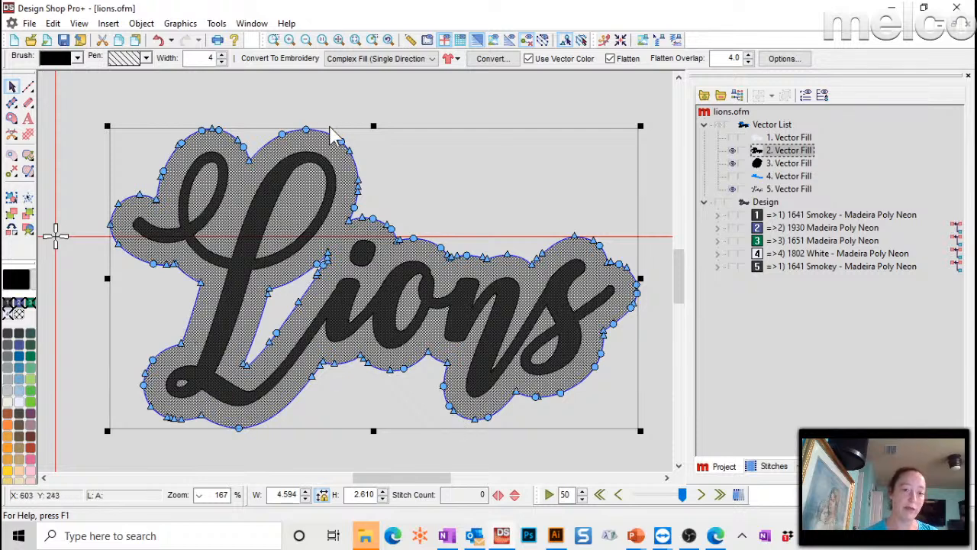
- Delete the merged outline's inner cut-out path so the shape becomes solid
left_click(351, 110)
left_click(372, 270)
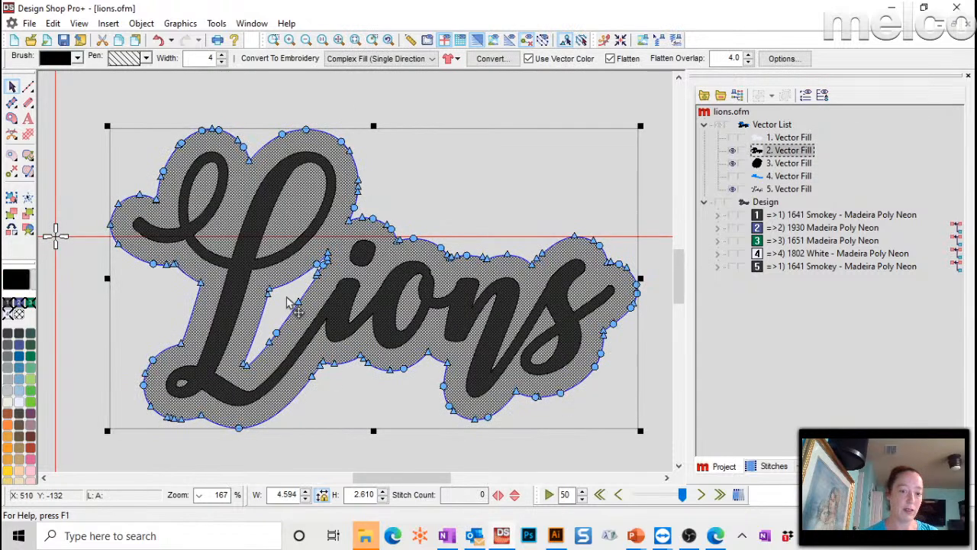
key("Delete")
left_click(479, 106)
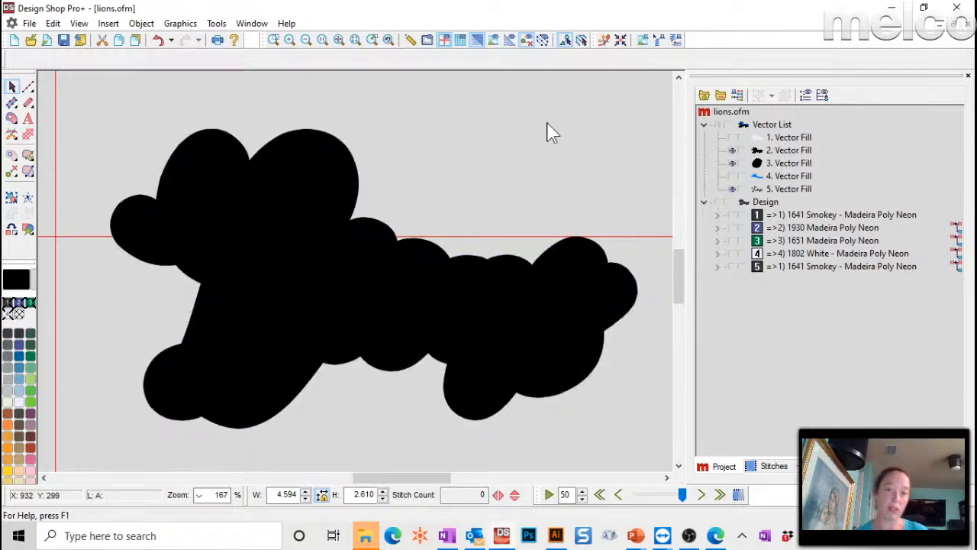
- Colour the merged outline light green, then hide it and show the light backing fill
left_click(781, 152)
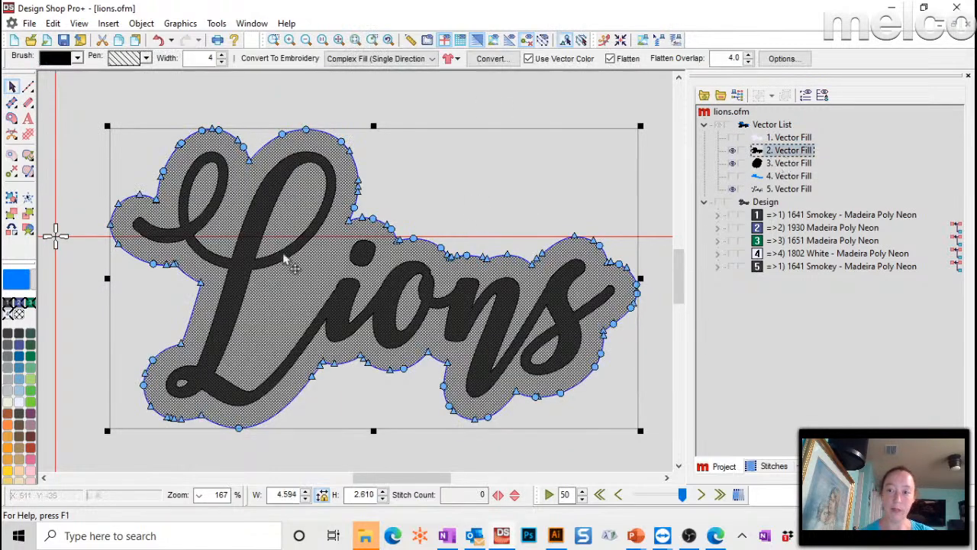
left_click(32, 389)
left_click(484, 115)
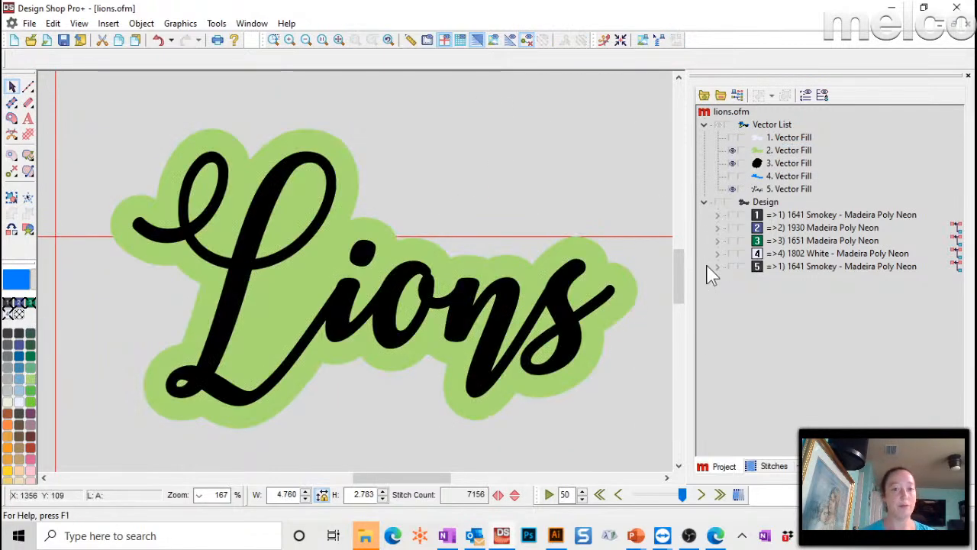
left_click(733, 150)
left_click(732, 137)
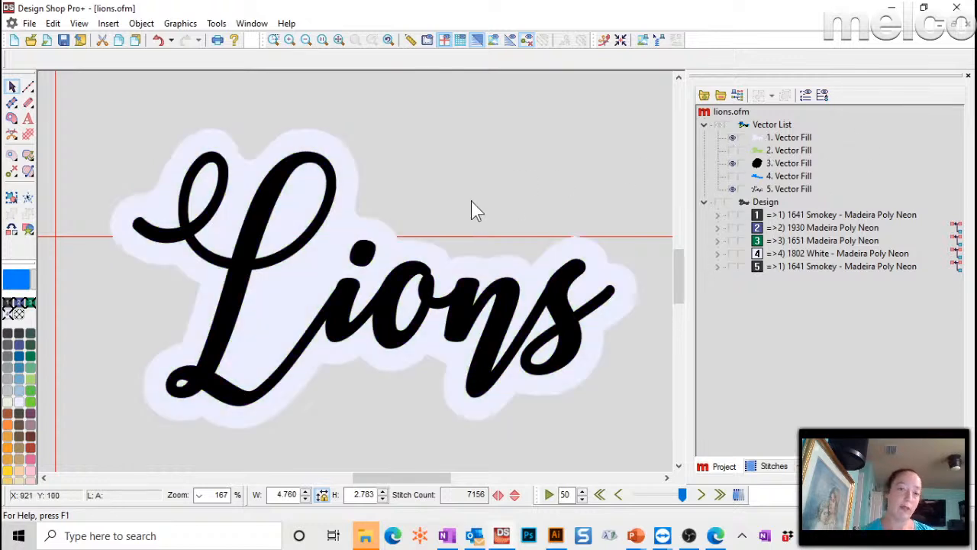
- Select the light backing fill and choose Walk Normal Stitch as its new element type
left_click(305, 149)
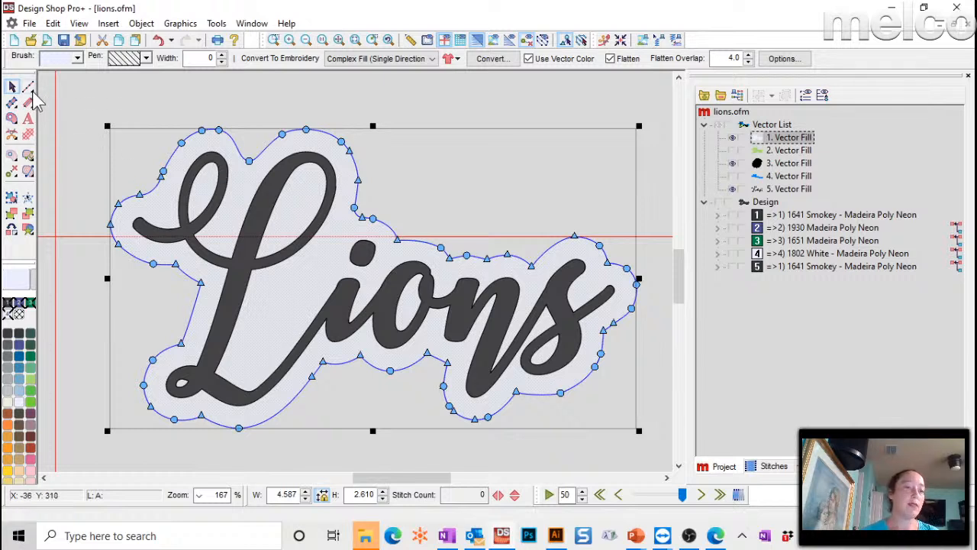
left_click(14, 235)
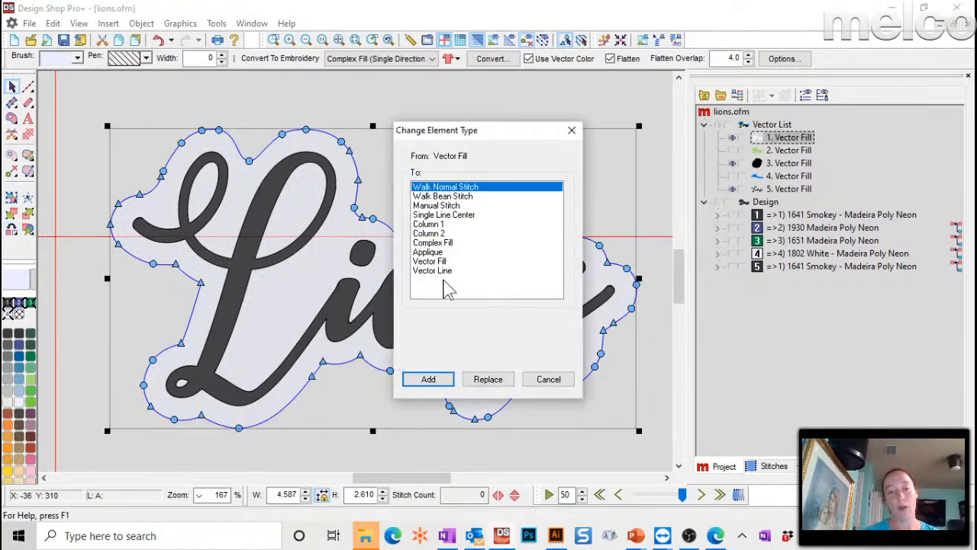
left_click(434, 253)
left_click(446, 188)
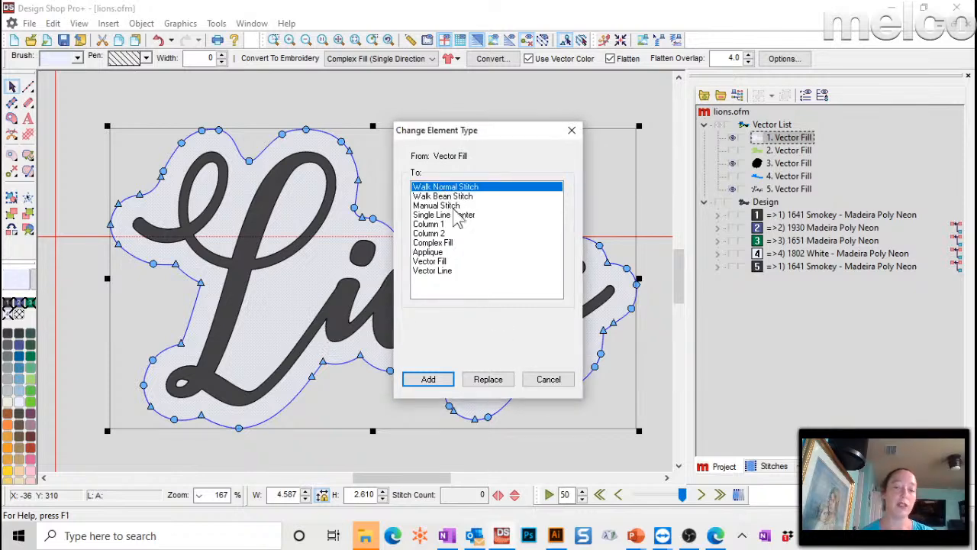
- Add the backing as a walk outline and view its stitches with the vector artwork hidden
left_click(428, 379)
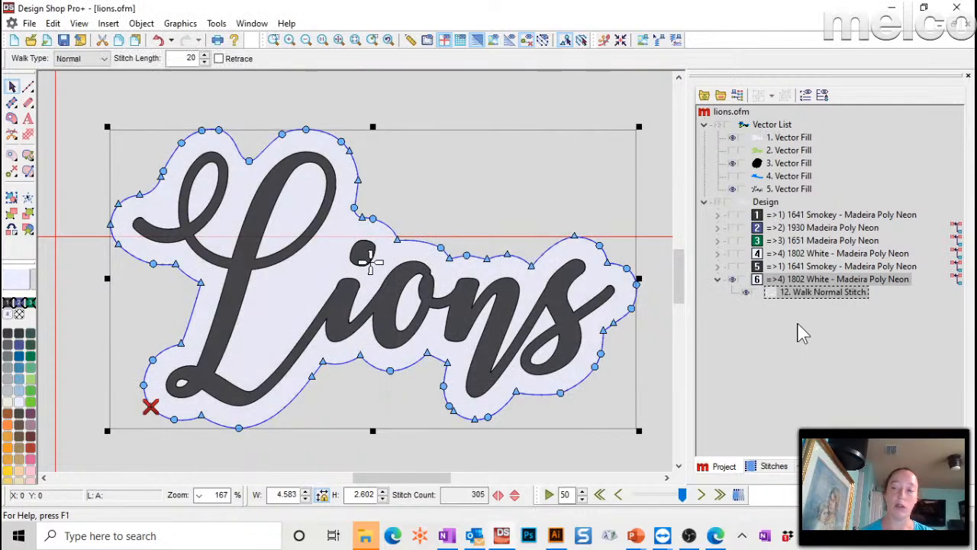
left_click(720, 125)
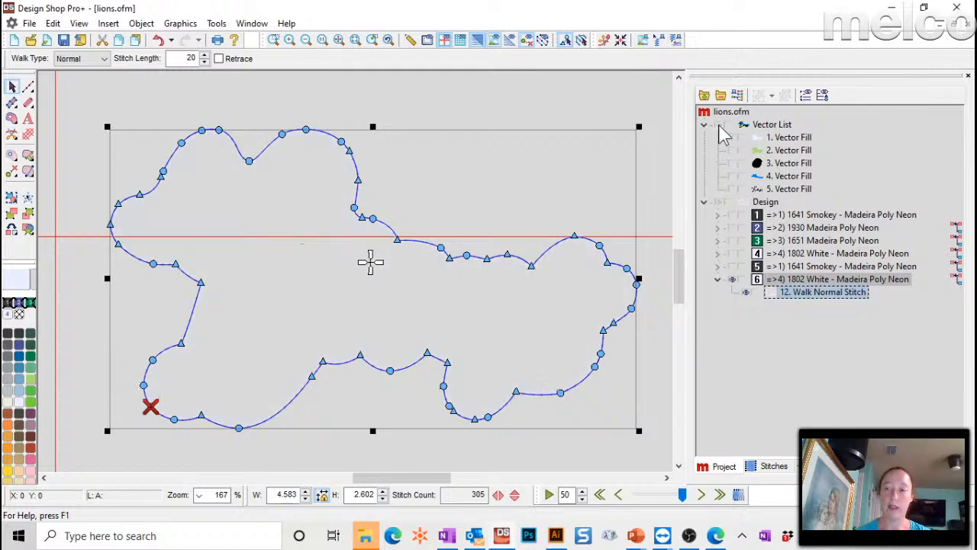
left_click(585, 107)
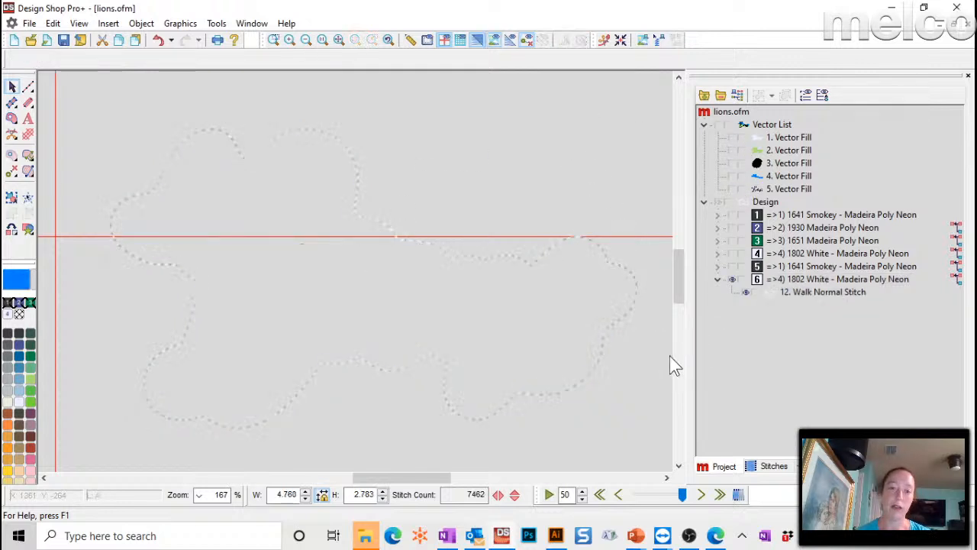
left_click(806, 293)
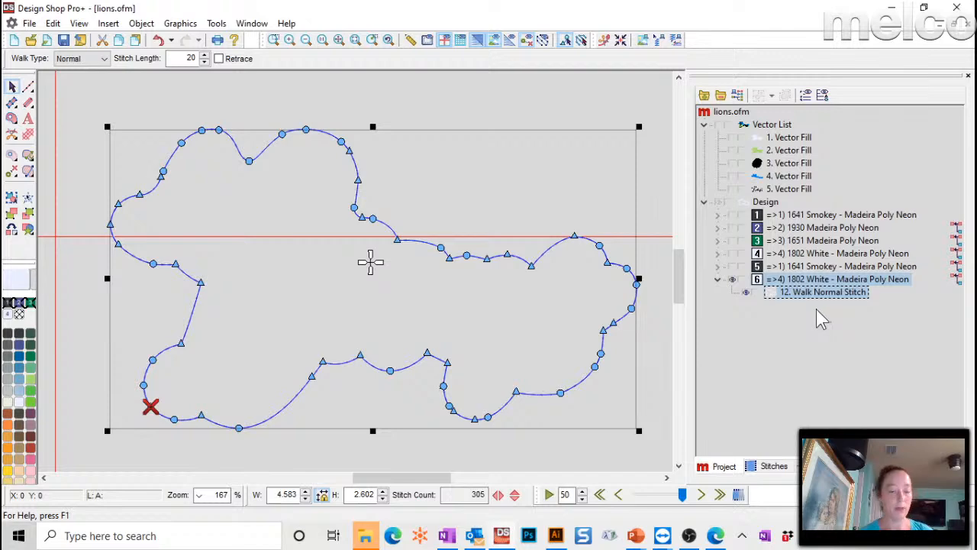
- Make two copies of the walk outline, coloured blue 1797 and purple 1719
key("ctrl+v")
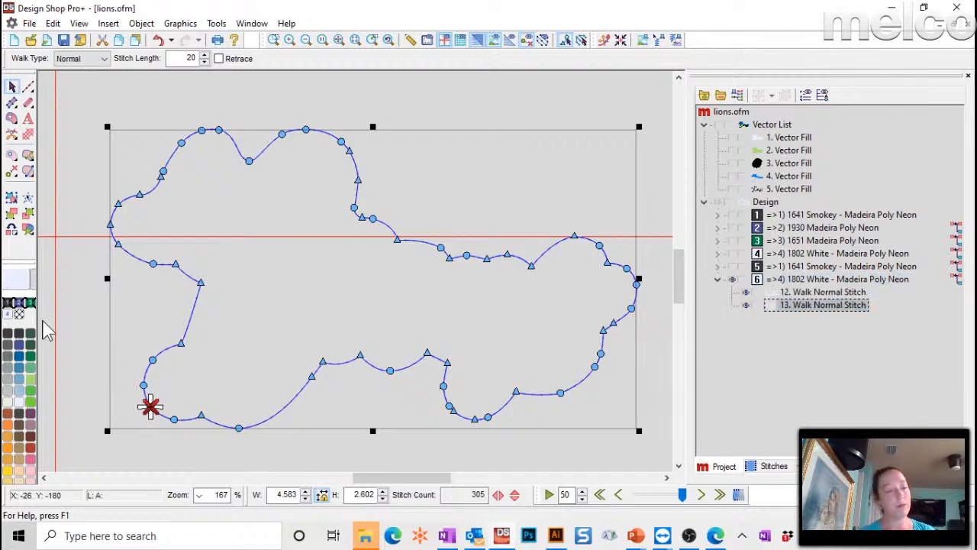
left_click(19, 368)
key("ctrl+v")
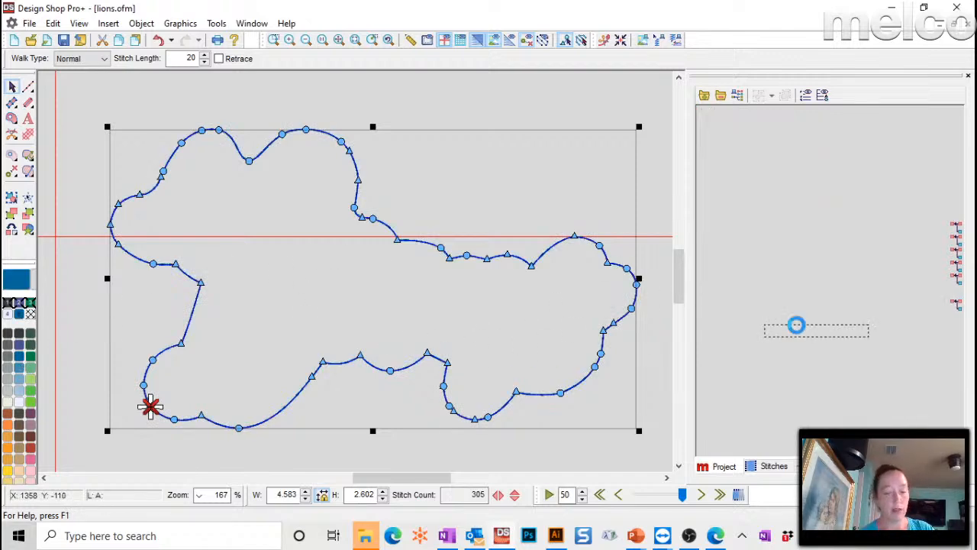
left_click(33, 409)
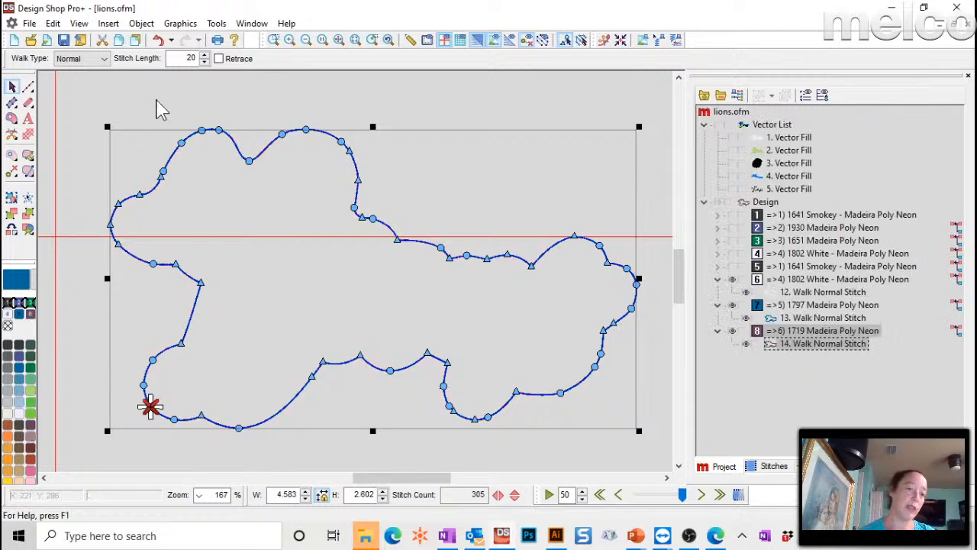
- Turn the purple copy into a Single Line Center tackle column with width 30
left_click(100, 60)
left_click(97, 59)
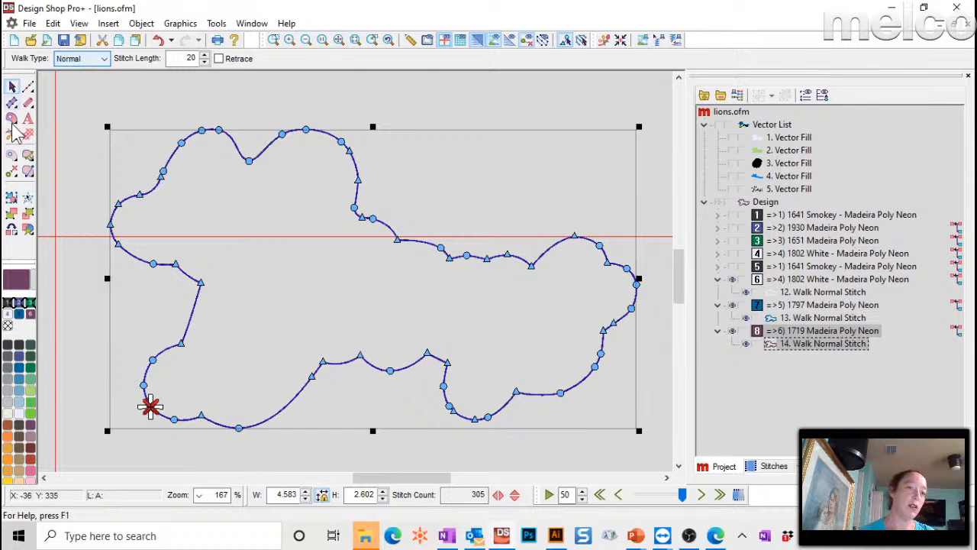
left_click(28, 103)
left_click(172, 59)
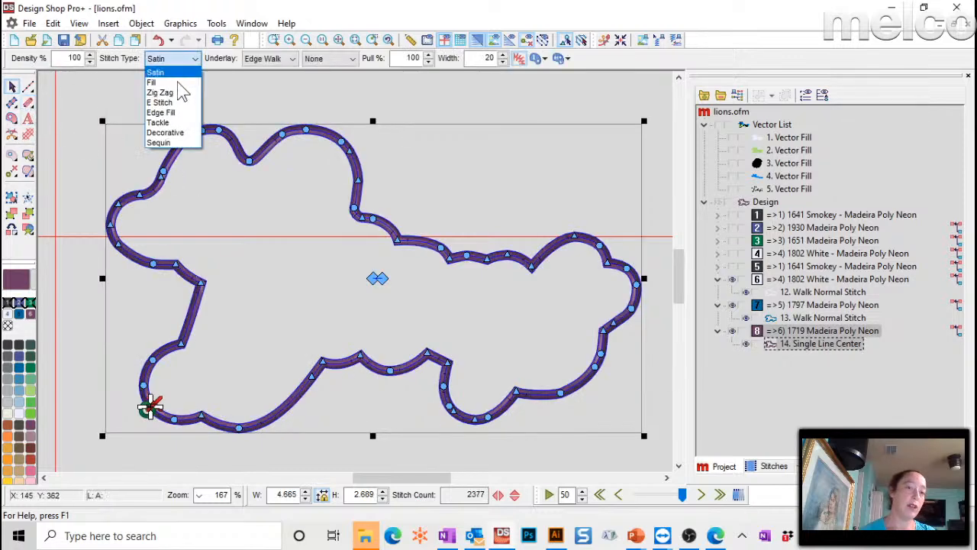
left_click(174, 120)
double_click(475, 55)
key("BackSpace")
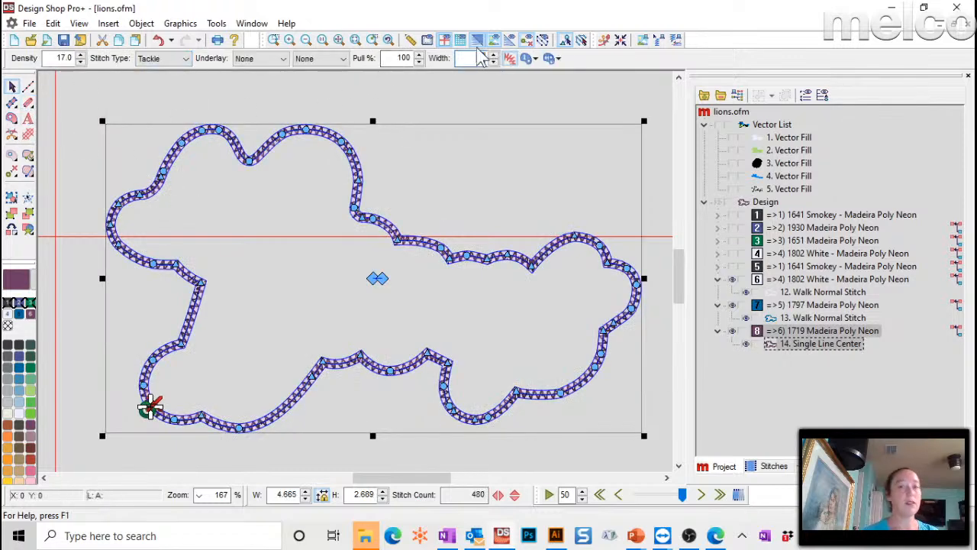
type("30")
key("Return")
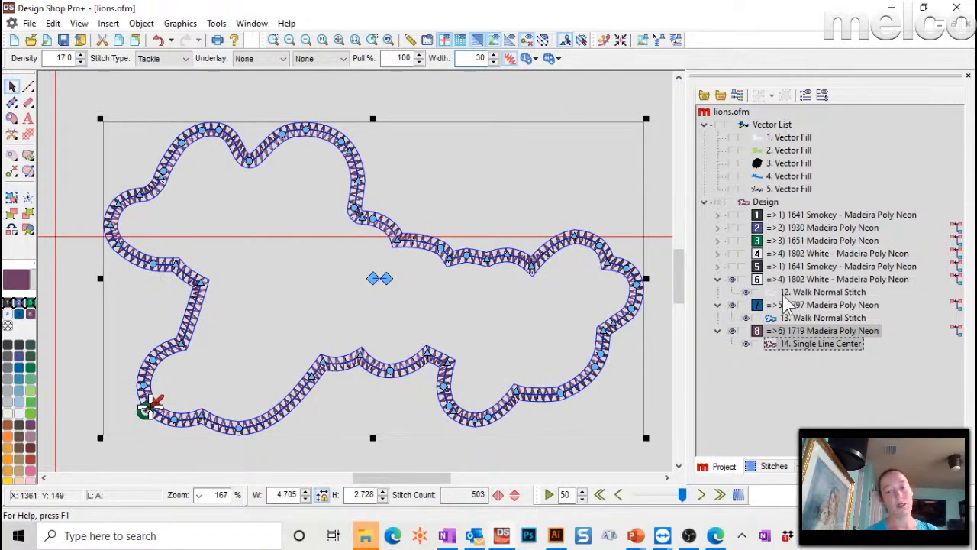
- Duplicate the tackle outline and make the copy a satin border with width 40
key("ctrl+c")
key("ctrl+v")
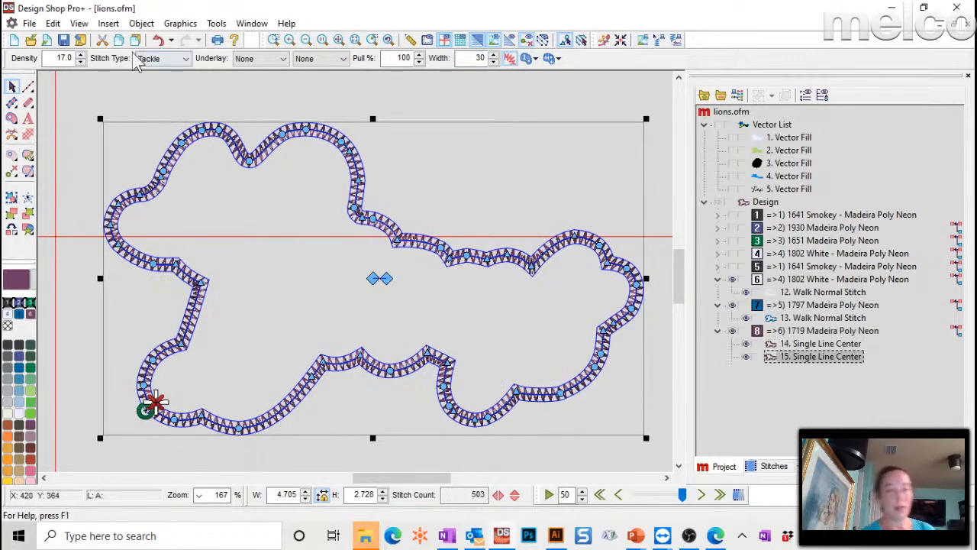
left_click(156, 58)
left_click(153, 118)
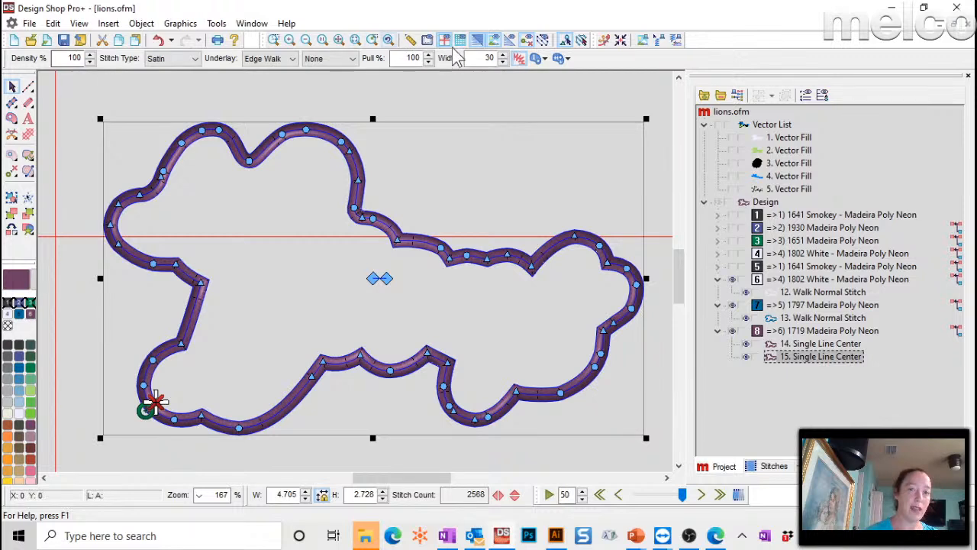
type("40")
key("Return")
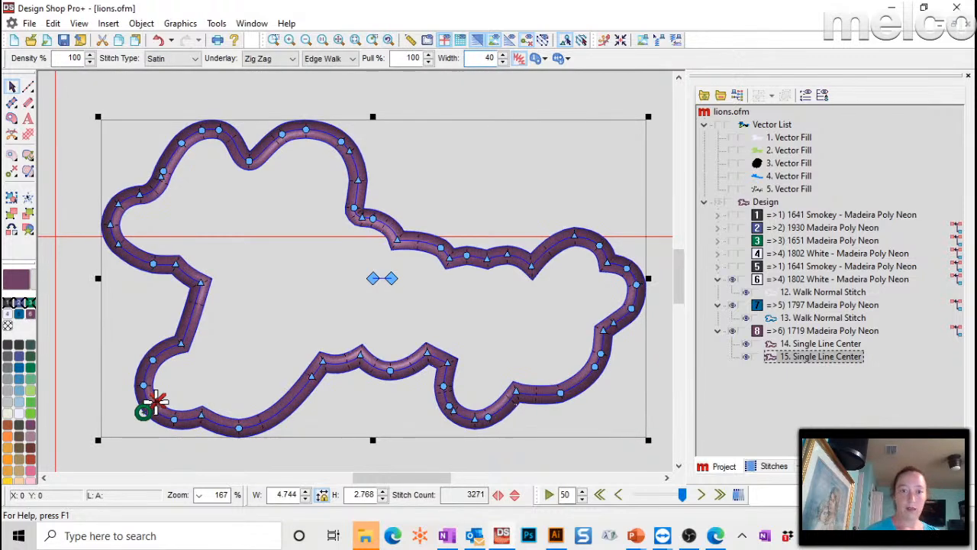
left_click(659, 180)
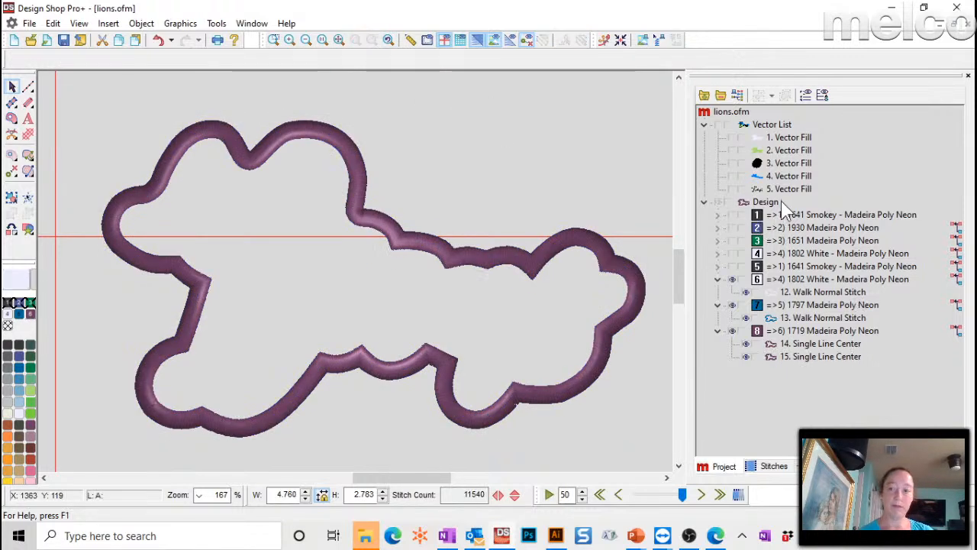
- Hide the dark Lions lettering stitches and select the Lions script vector fill
left_click(733, 254)
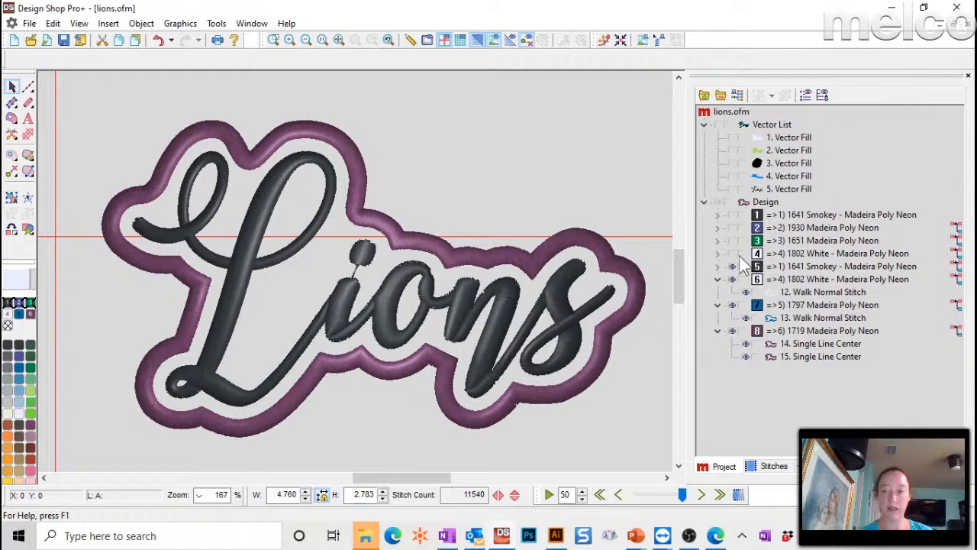
left_click(396, 298)
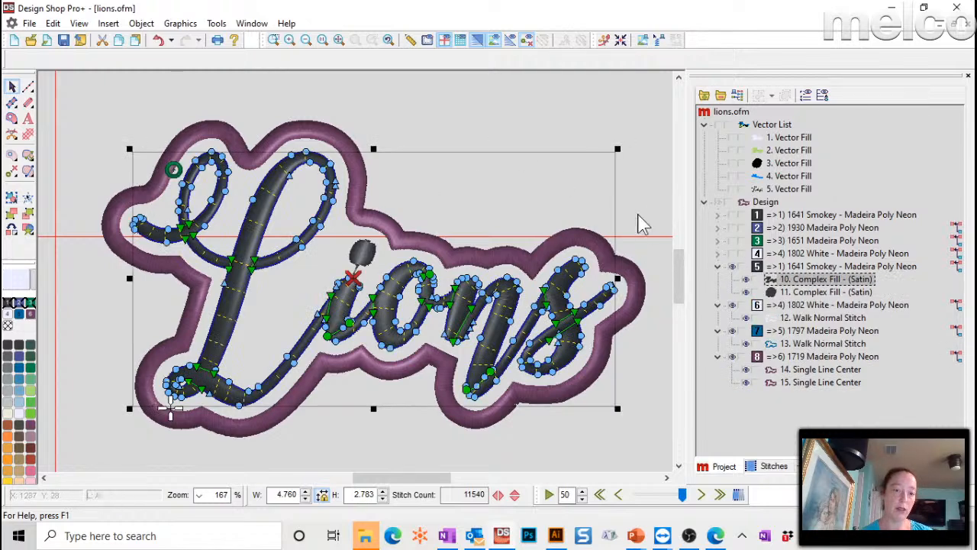
left_click(505, 104)
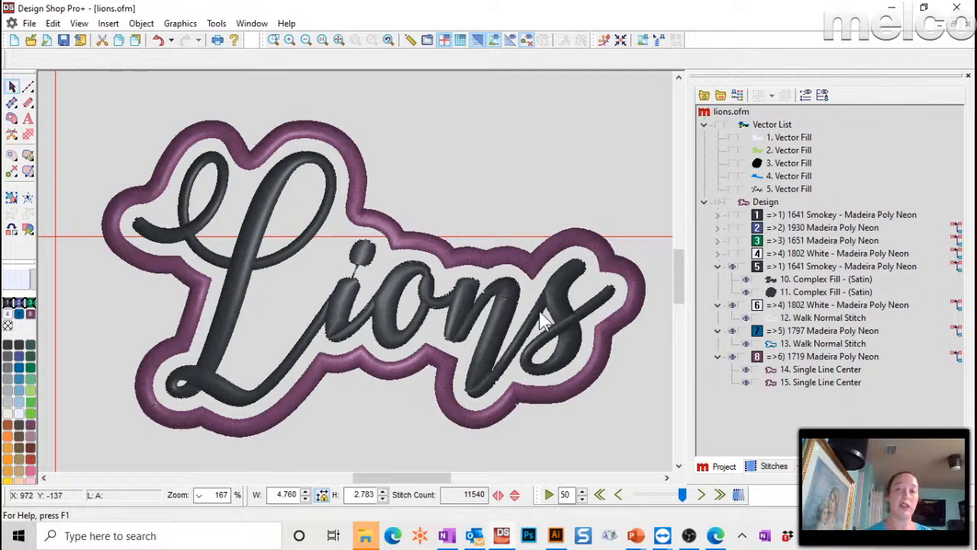
left_click(731, 267)
left_click(731, 189)
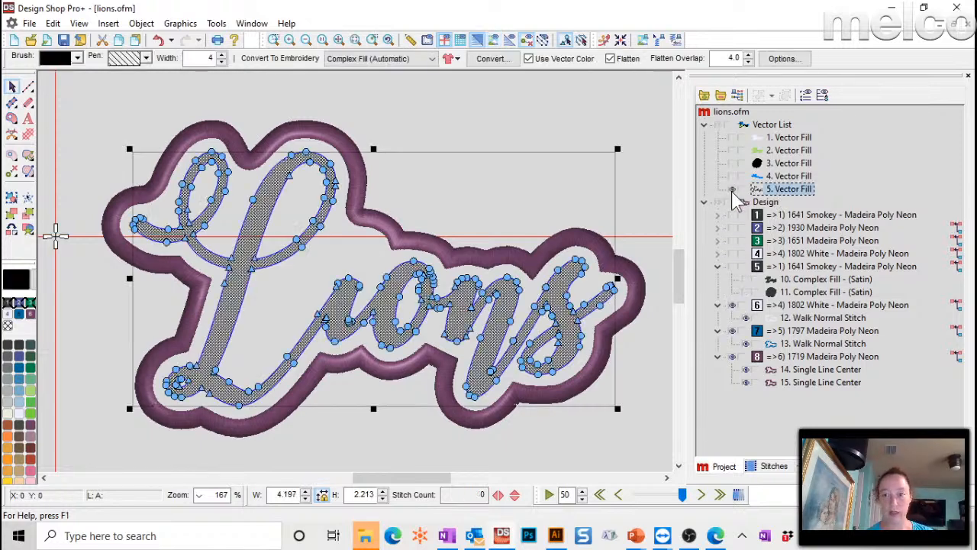
- Convert the Lions script vector into a Complex Fill and colour it 1850 green
left_click(676, 42)
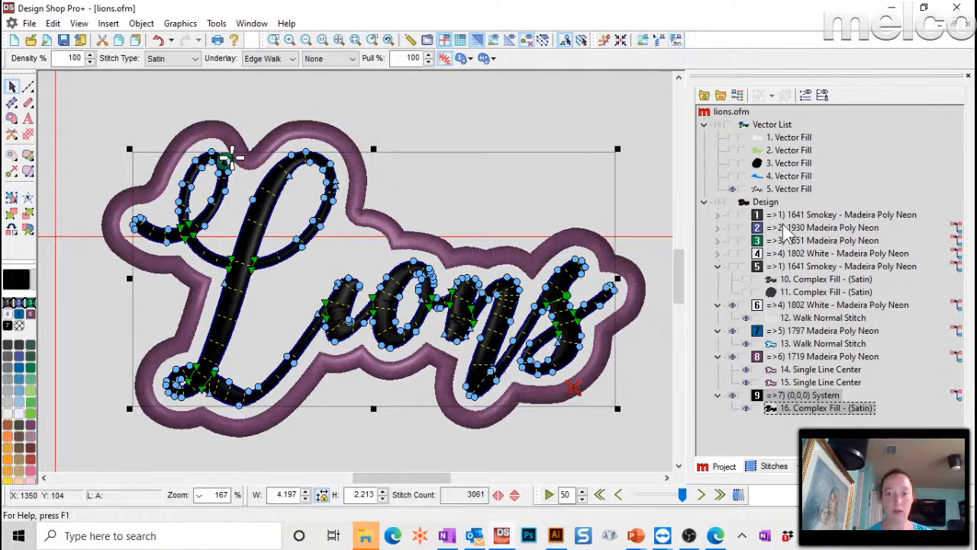
left_click(445, 92)
left_click(775, 408)
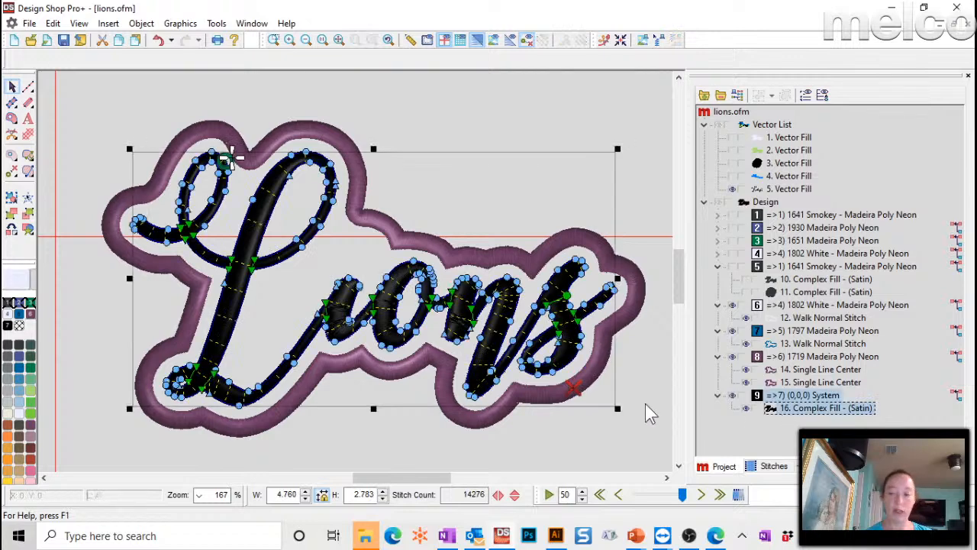
left_click(30, 412)
left_click(515, 126)
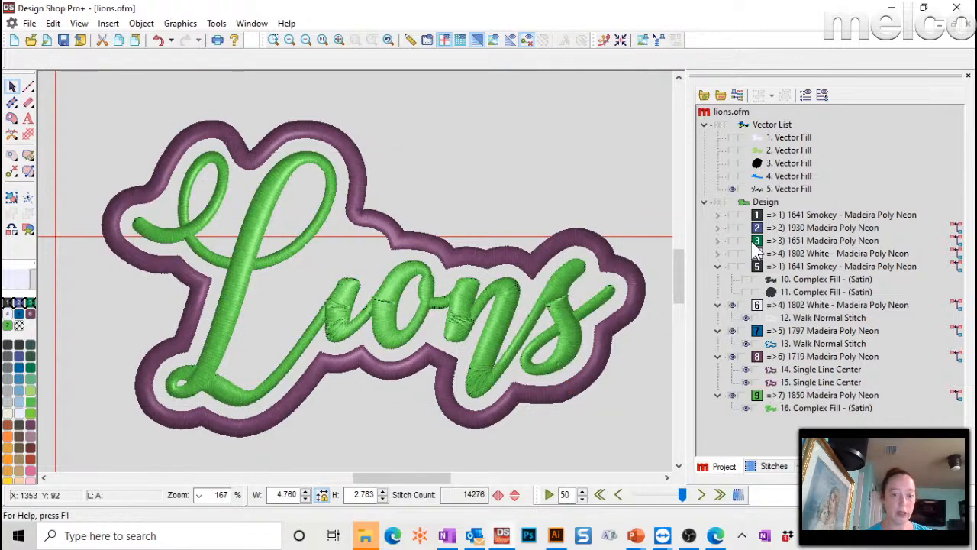
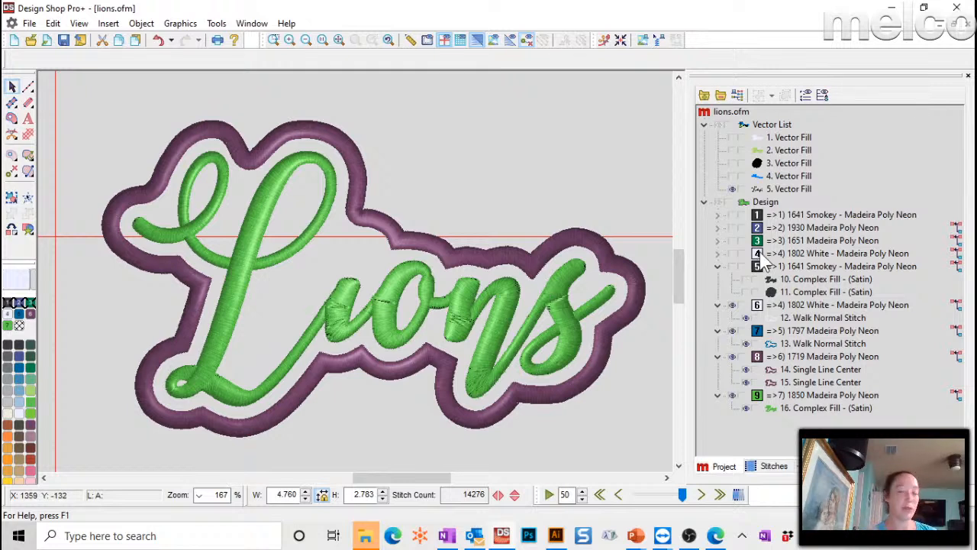
- Check the 1850 Madeira and 1802 White layers, deselect the design, and switch to the presentation
left_click(834, 395)
left_click(772, 307)
left_click(484, 127)
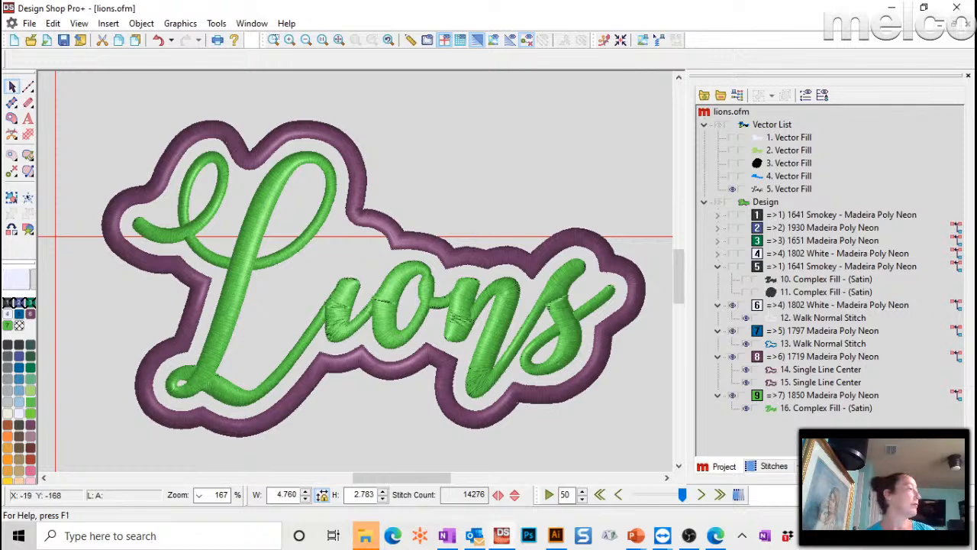
key("alt+Tab")
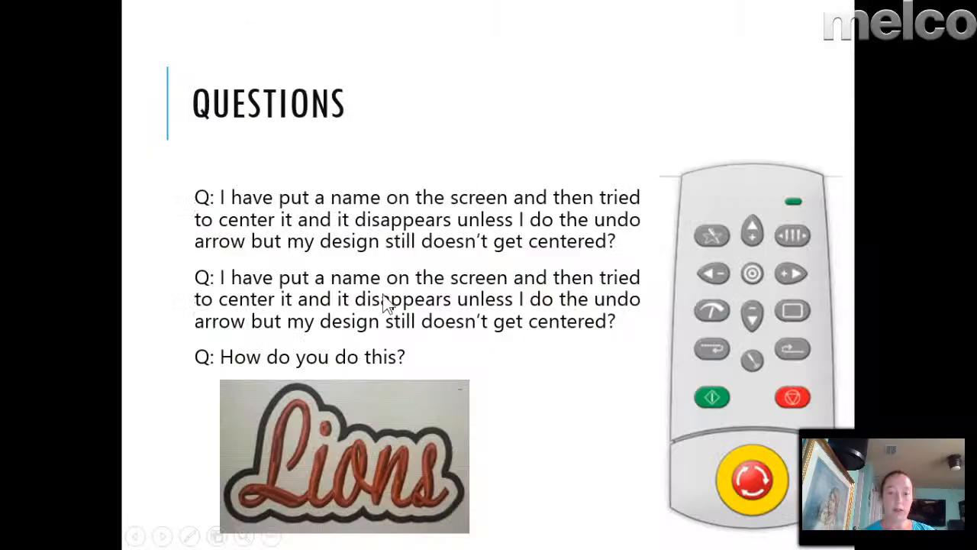
- Advance to the clip art enlarging questions slide, then return to the Lions design
left_click(389, 440)
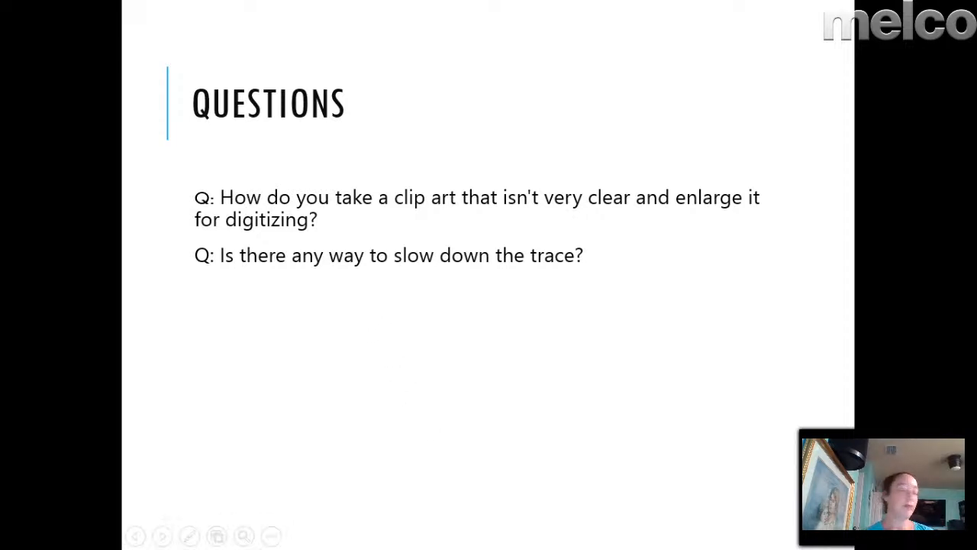
key("alt+Tab")
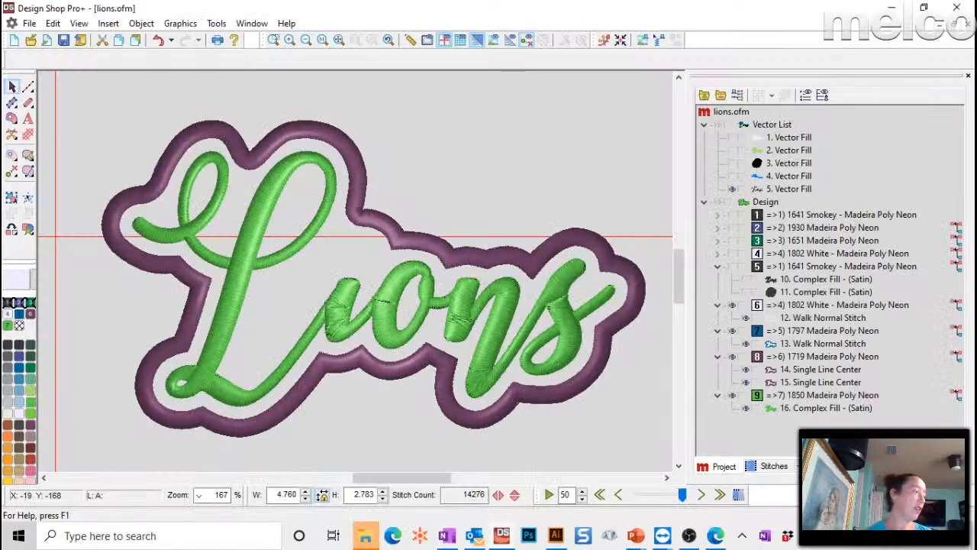
- Browse to the 2020-08-28 folder and open blurry.heart.ofm
left_click(366, 536)
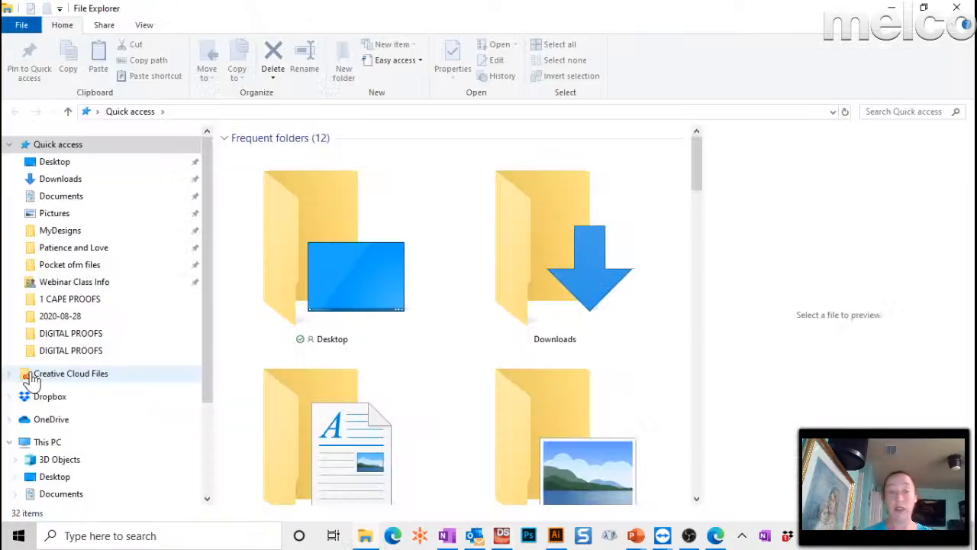
left_click(74, 319)
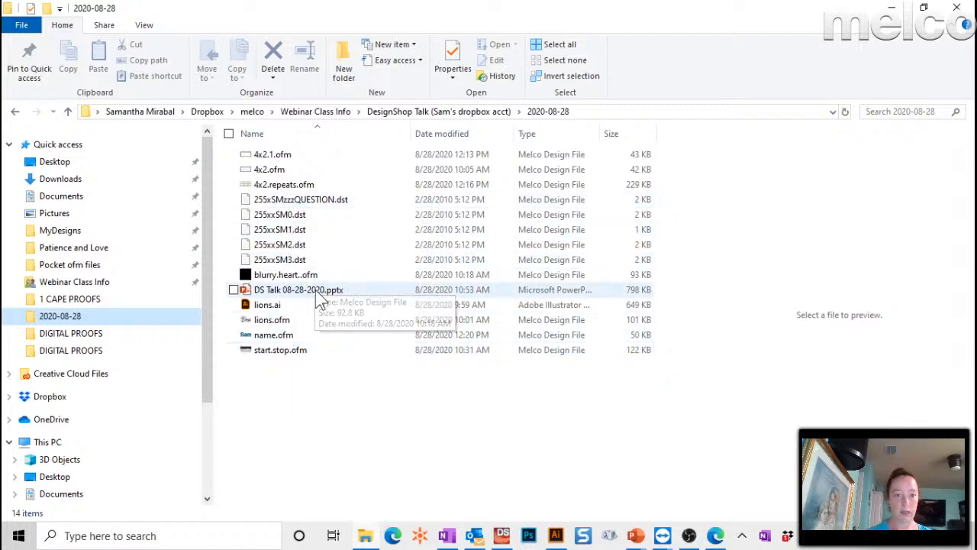
left_click(309, 278)
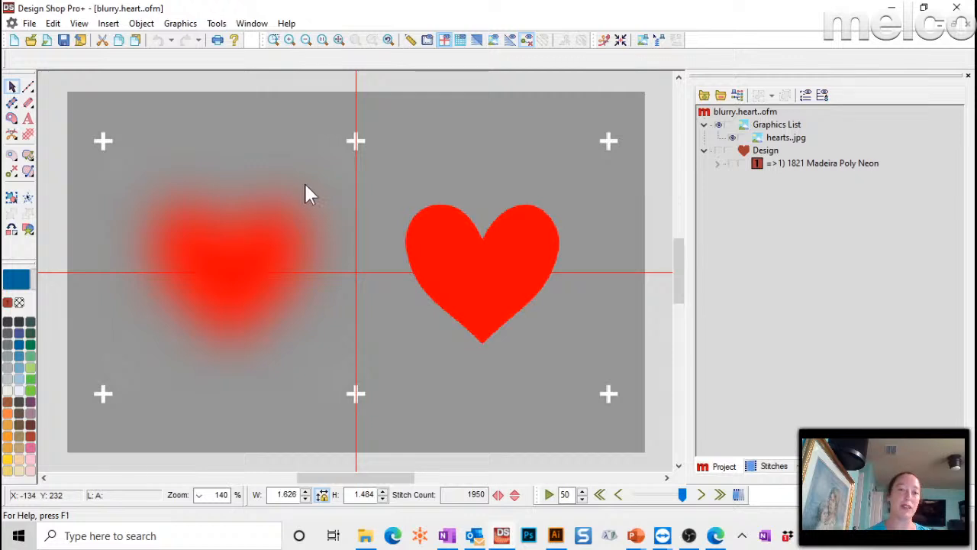
- Zoom in on the blurry heart and choose the Vector Fill input method
left_click(275, 39)
left_click_drag(112, 167, 344, 388)
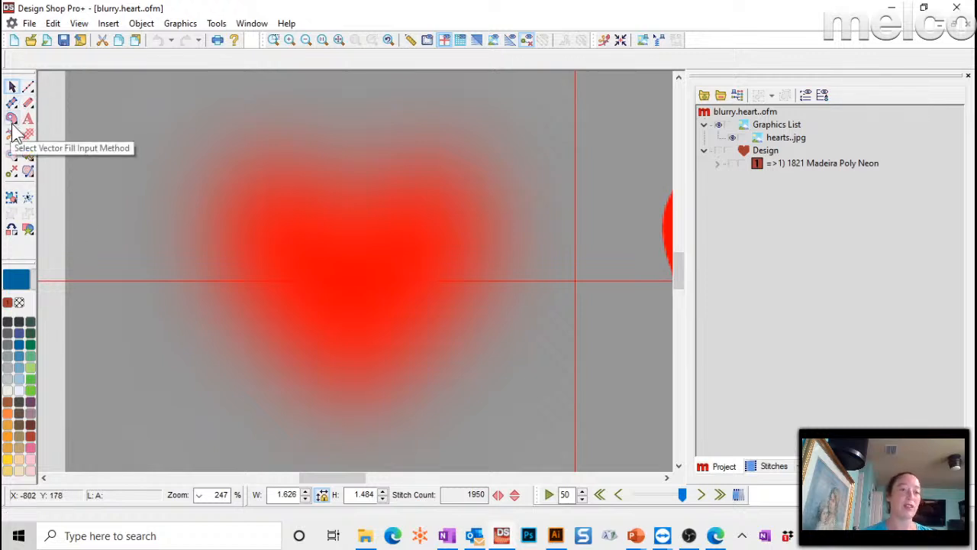
left_click(11, 120)
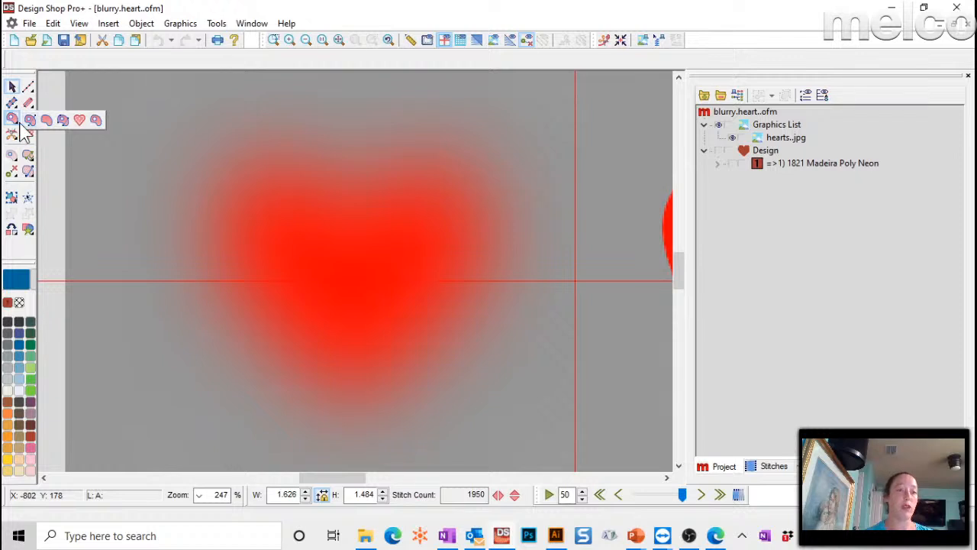
left_click(98, 126)
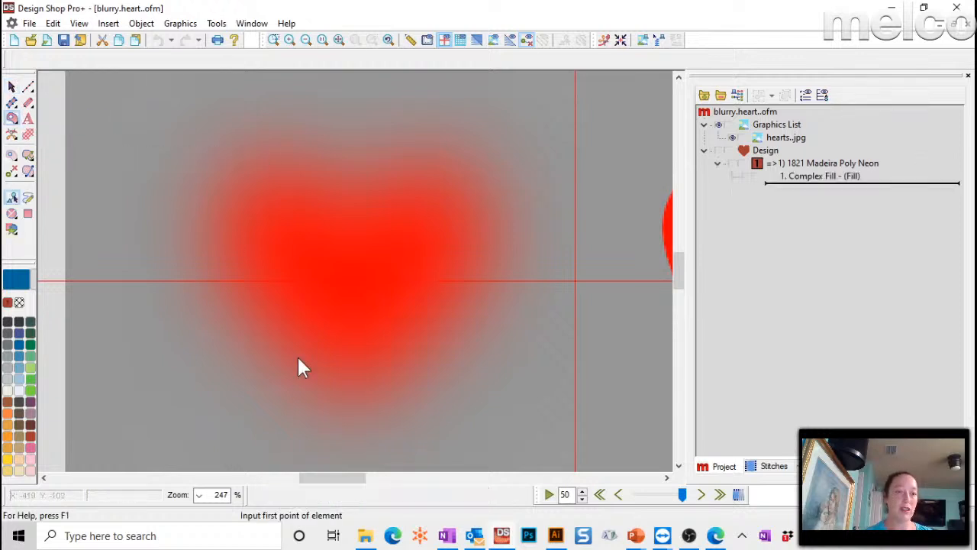
- Trace the heart from its bottom tip through the top dip and right lobe, closing it as a fill
left_click(344, 422)
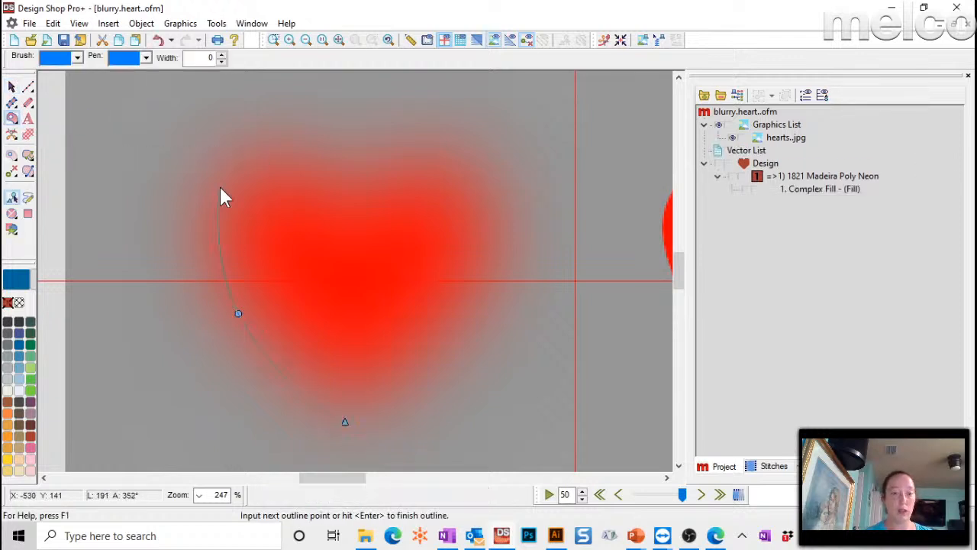
left_click(349, 181)
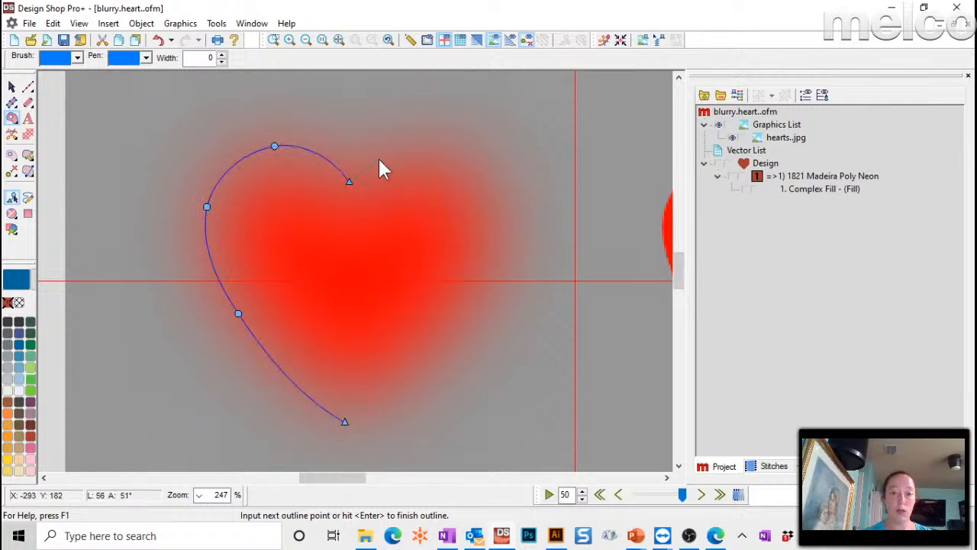
left_click(410, 152)
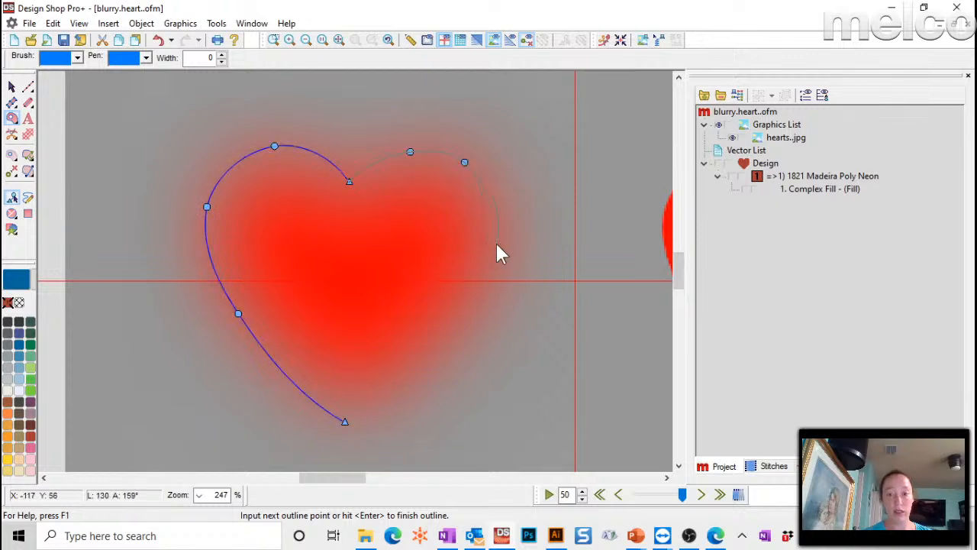
left_click(349, 422)
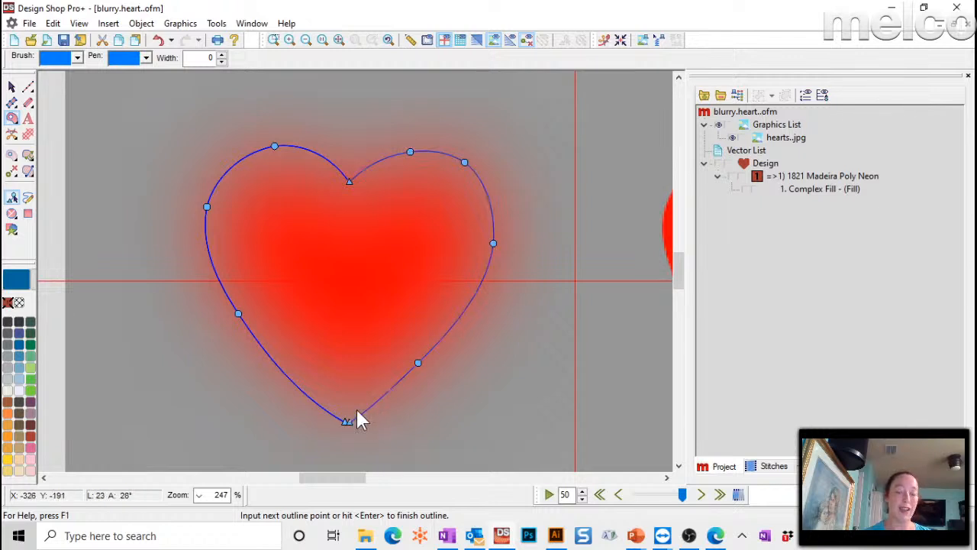
key("Return")
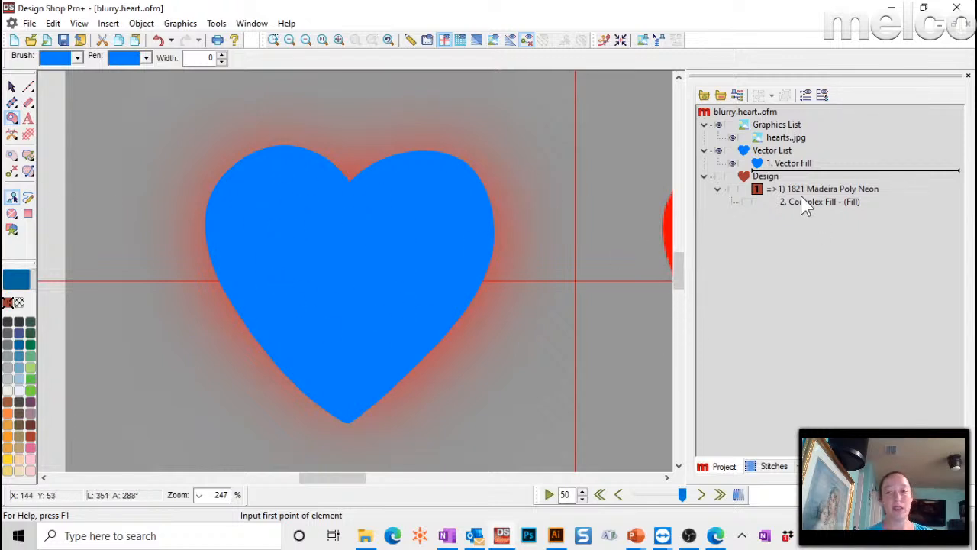
- Select 1. Vector Fill and nudge the traced heart off the blurry heart to the lower right
left_click(790, 164)
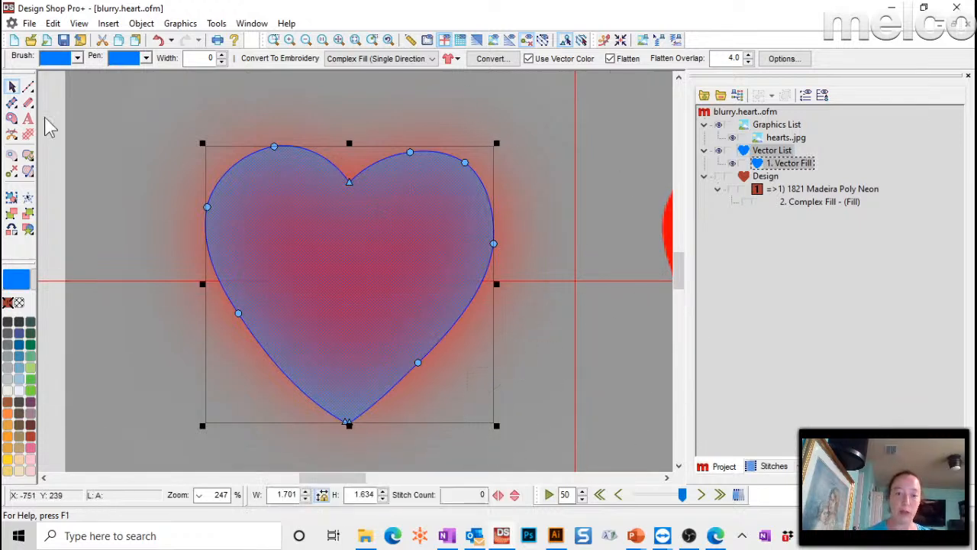
key("ctrl+z")
left_click(13, 119)
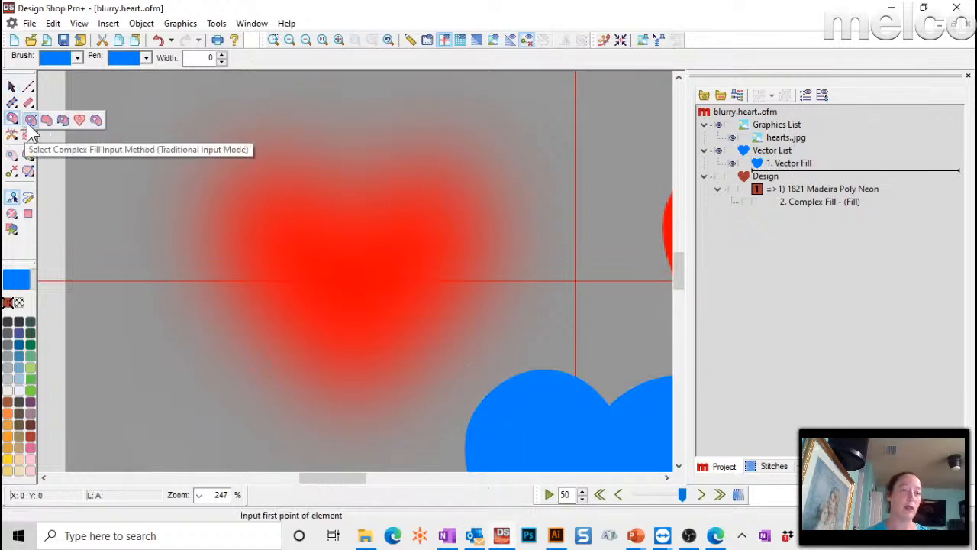
left_click(94, 122)
left_click(341, 414)
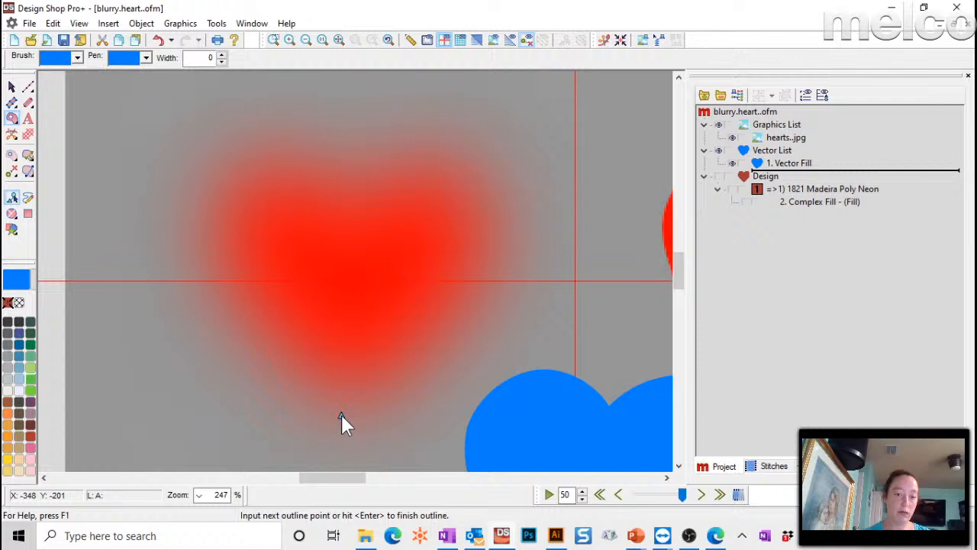
left_click(234, 296)
left_click(208, 218)
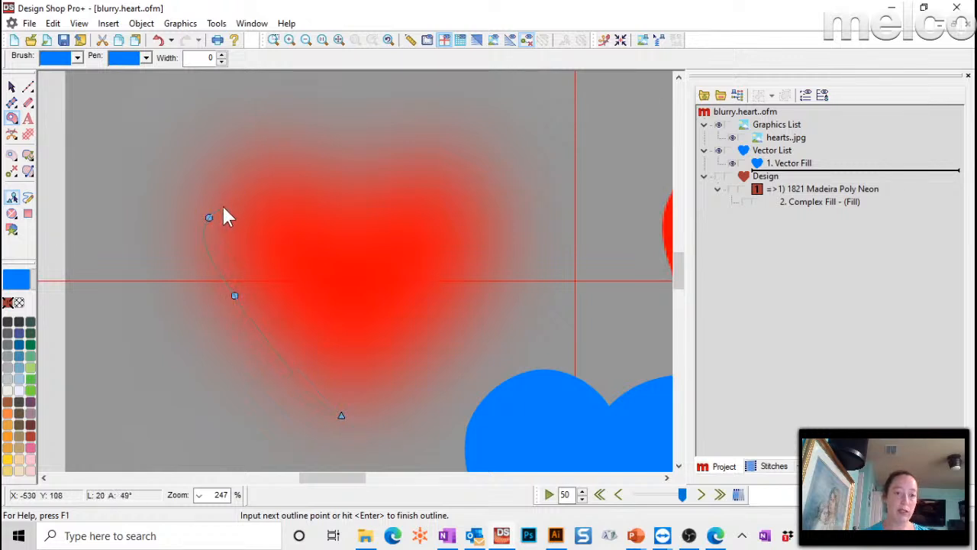
right_click(274, 155)
left_click(360, 197)
right_click(390, 160)
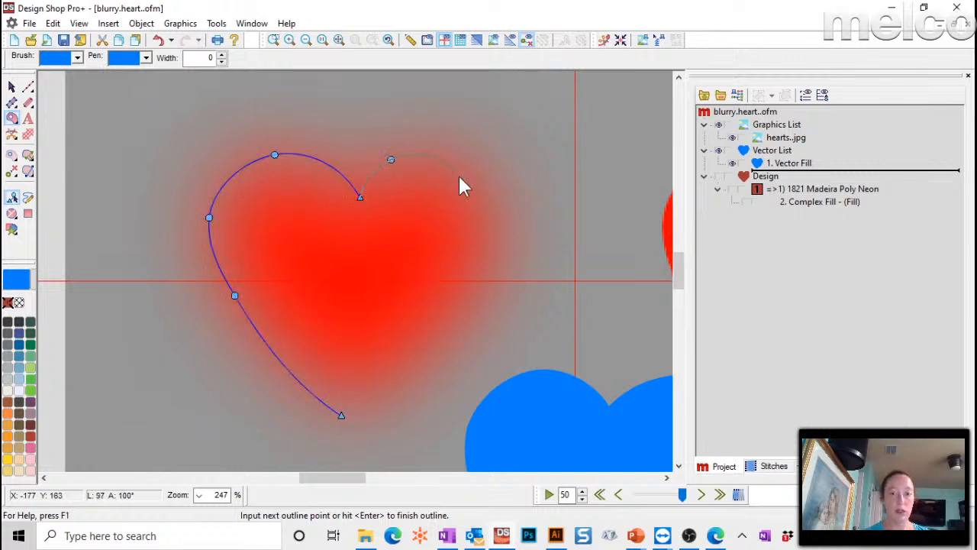
right_click(481, 171)
right_click(483, 273)
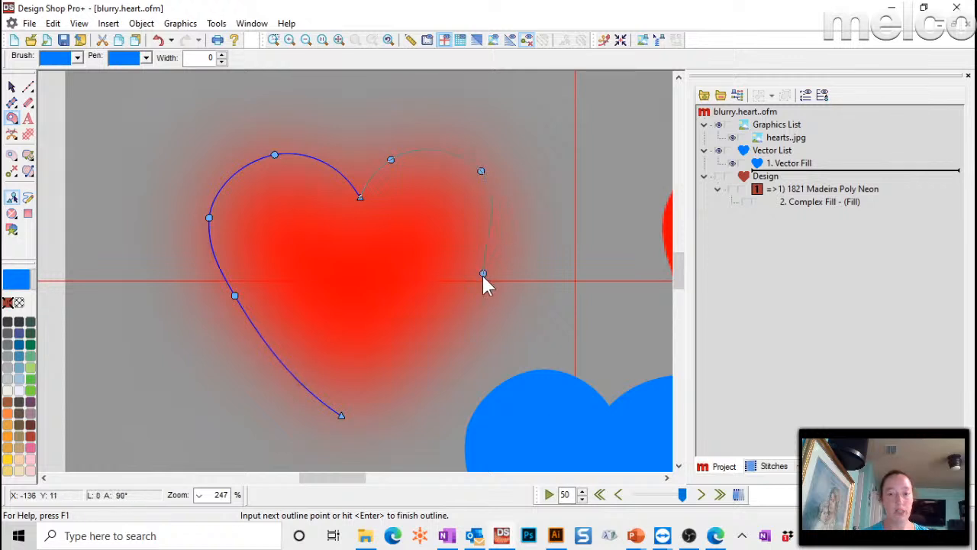
right_click(410, 364)
left_click(344, 415)
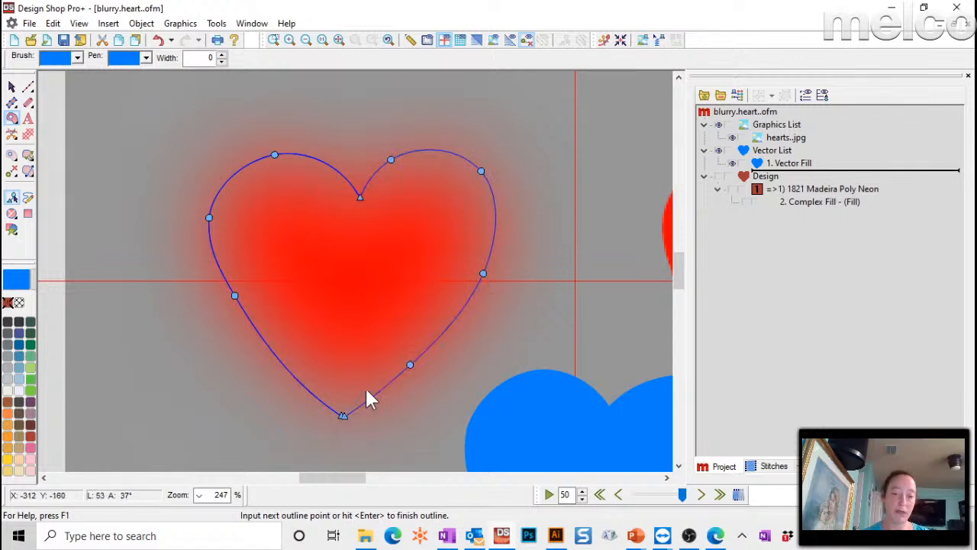
key("Return")
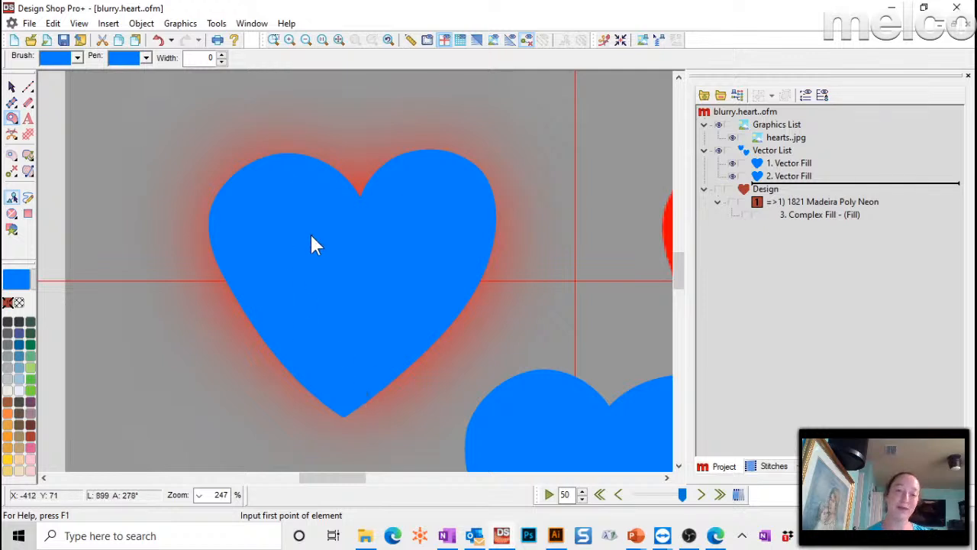
- Give 2. Vector Fill a diagonal stitch direction, creating 4. Complex Fill with 2345 stitches
left_click(791, 175)
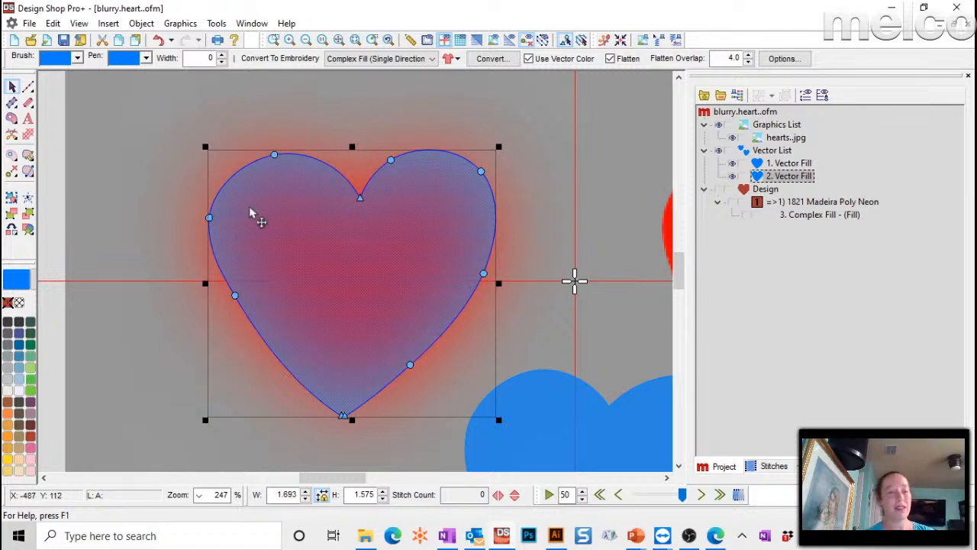
left_click(27, 174)
left_click_drag(235, 294, 339, 173)
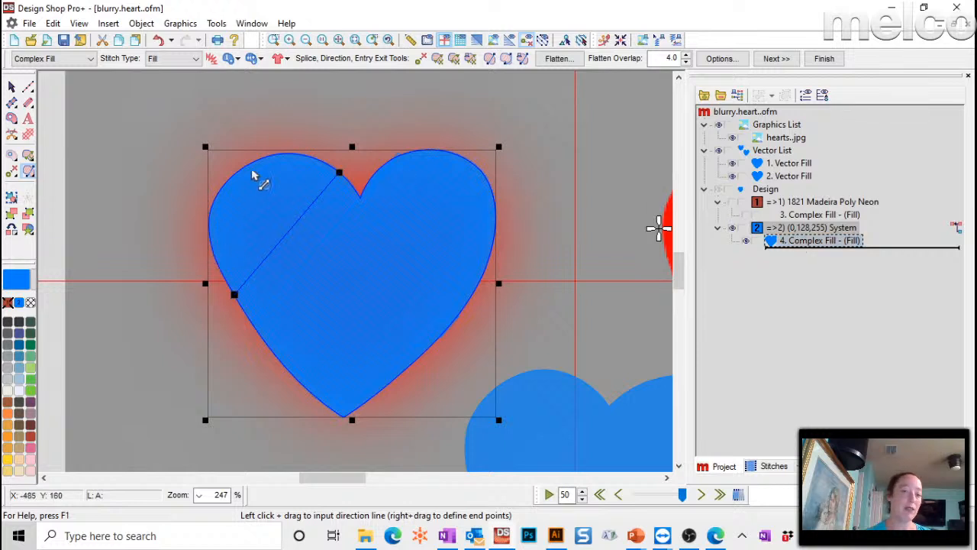
key("Escape")
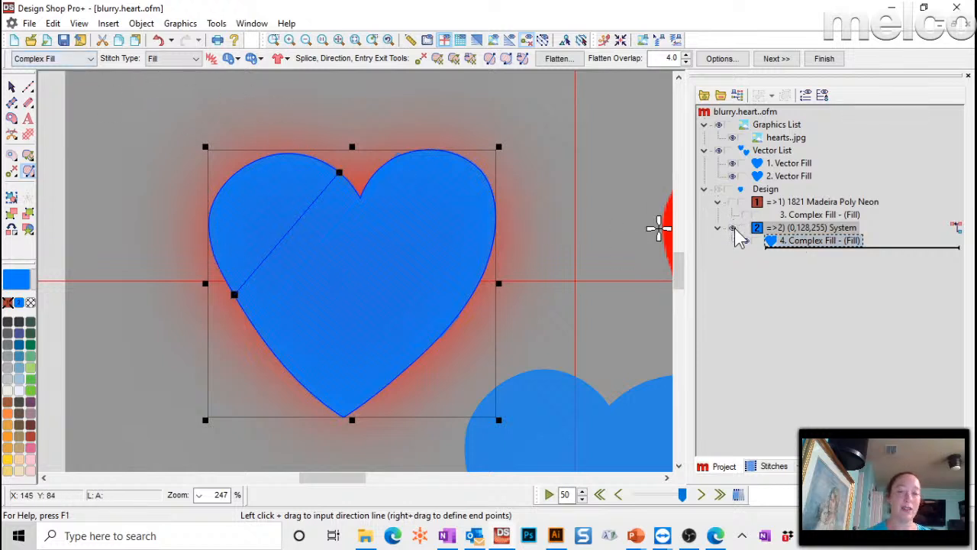
left_click(792, 245)
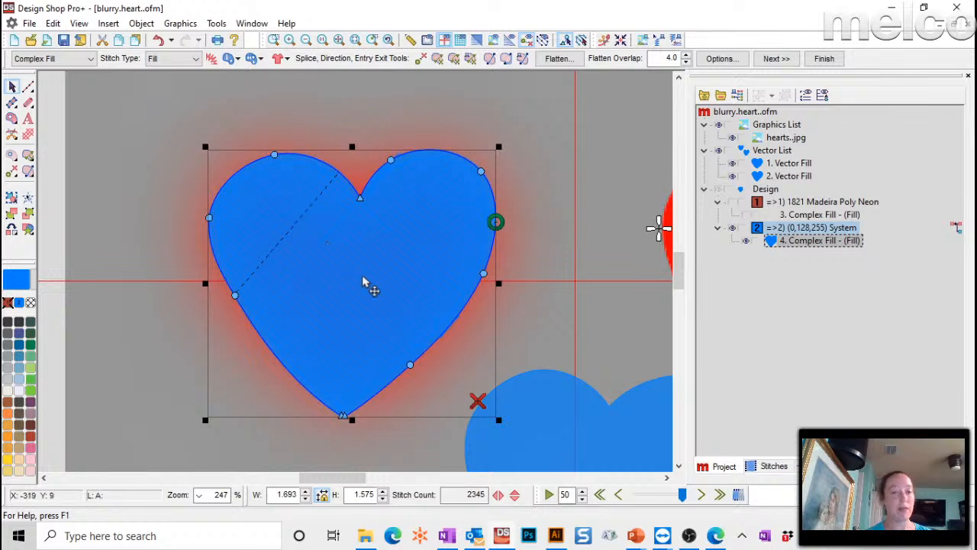
- Open the heart fill's properties, turn off Auto, and set the stitch type to Decorative
left_click(171, 59)
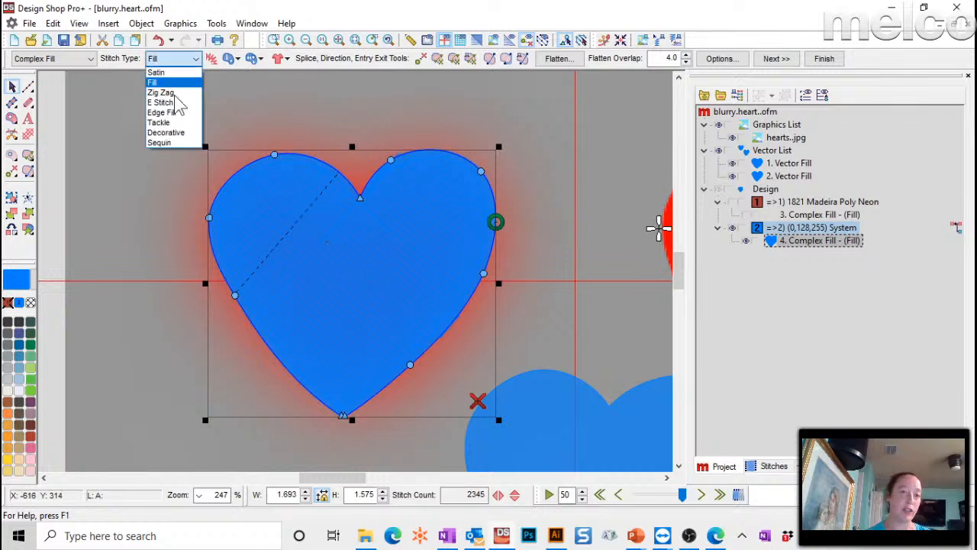
left_click(183, 142)
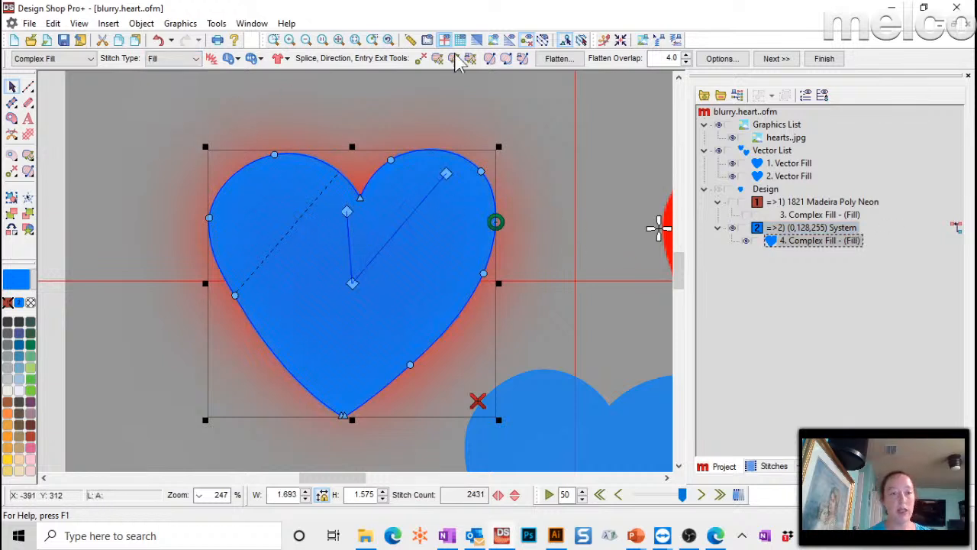
double_click(300, 206)
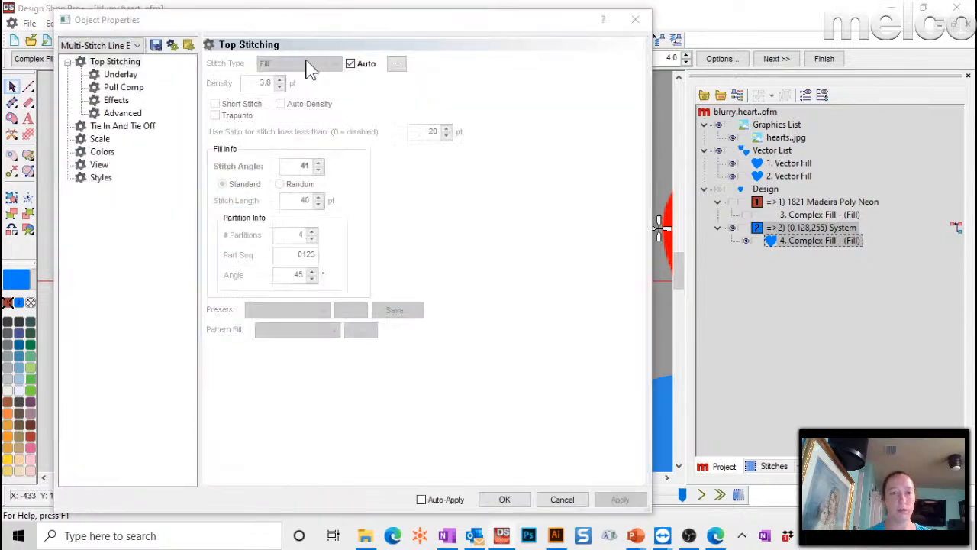
left_click(350, 63)
left_click(329, 64)
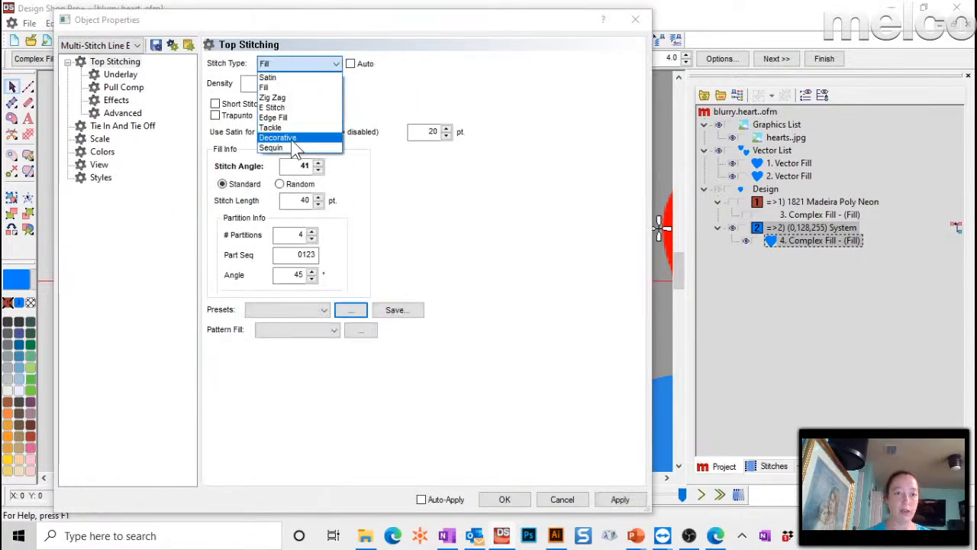
left_click(284, 135)
- Choose the Diamond pattern with width 50 and height 50, then close the properties
left_click_drag(290, 30, 782, 20)
left_click(840, 105)
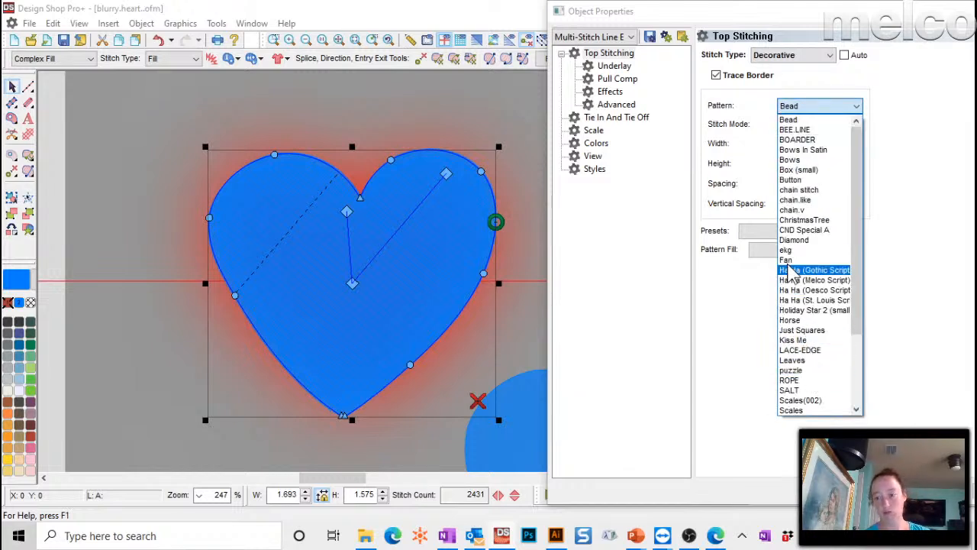
left_click(794, 240)
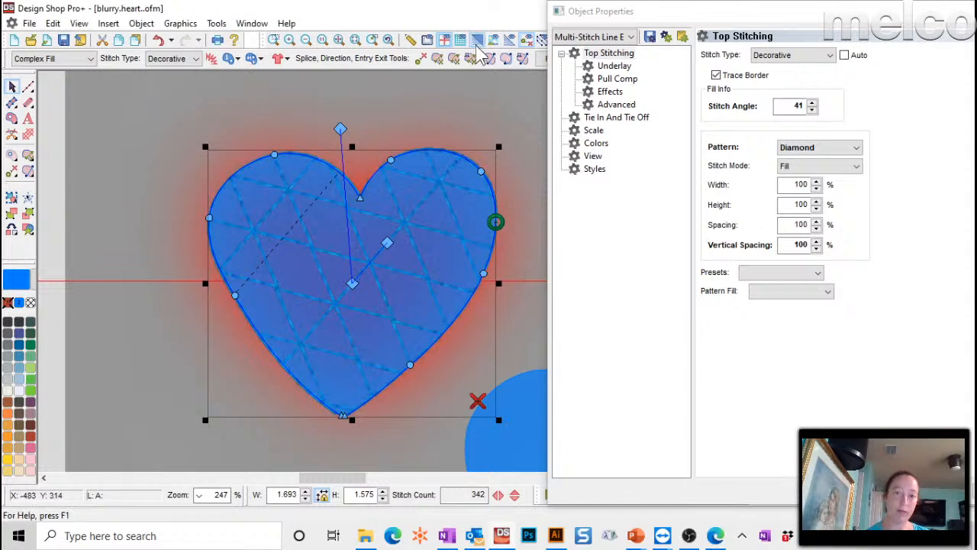
double_click(783, 185)
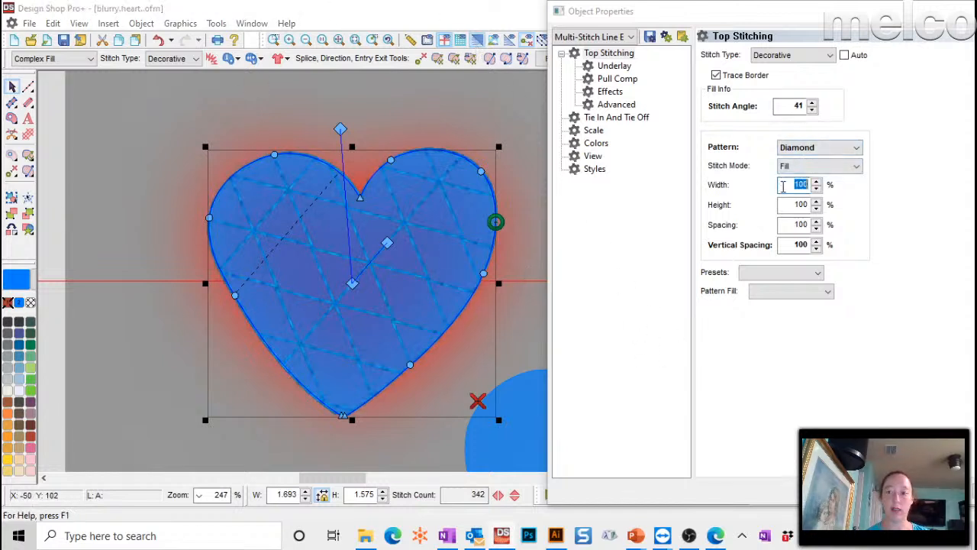
type("50")
double_click(795, 204)
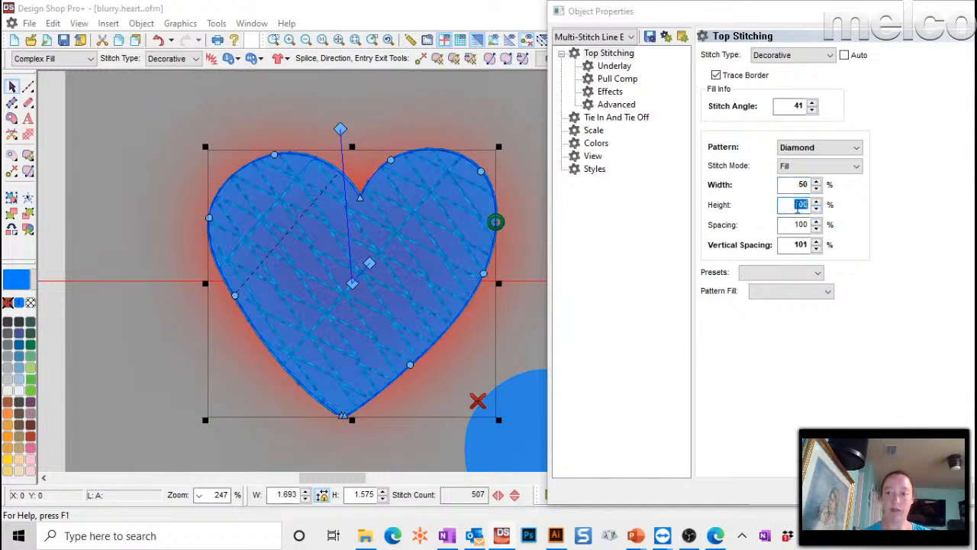
type("50")
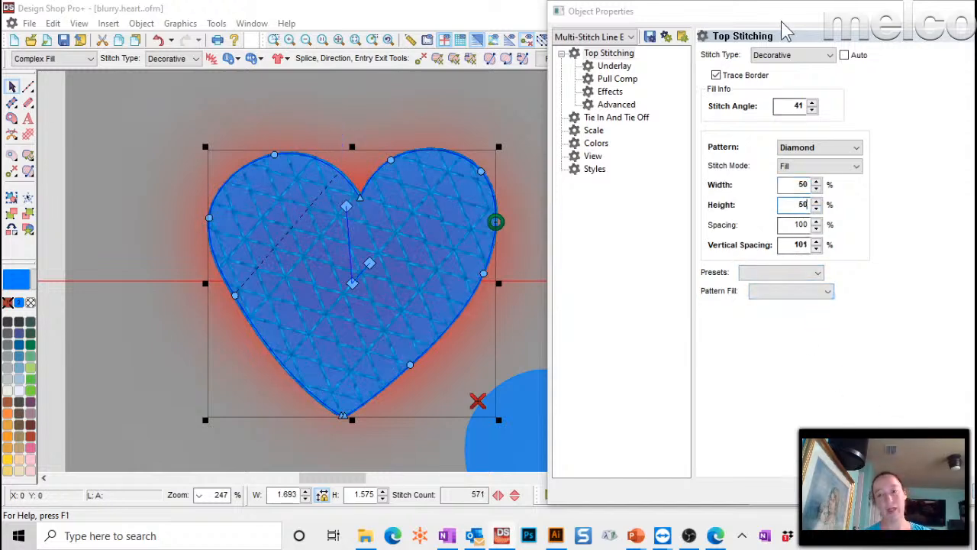
left_click_drag(783, 20, 591, 20)
left_click(934, 16)
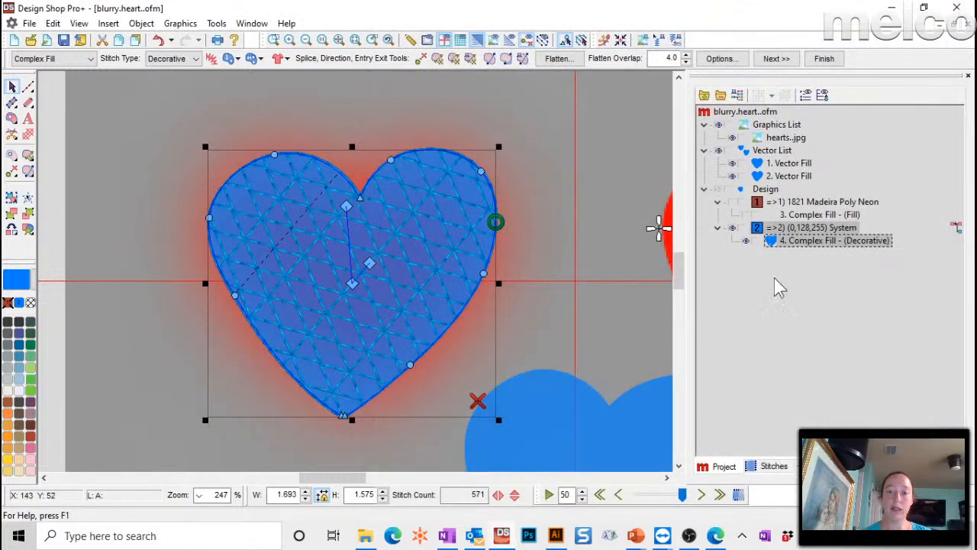
- Move the diamond-stitched heart to the lower left and the vector heart to the left edge, then switch to PowerPoint
left_click(340, 40)
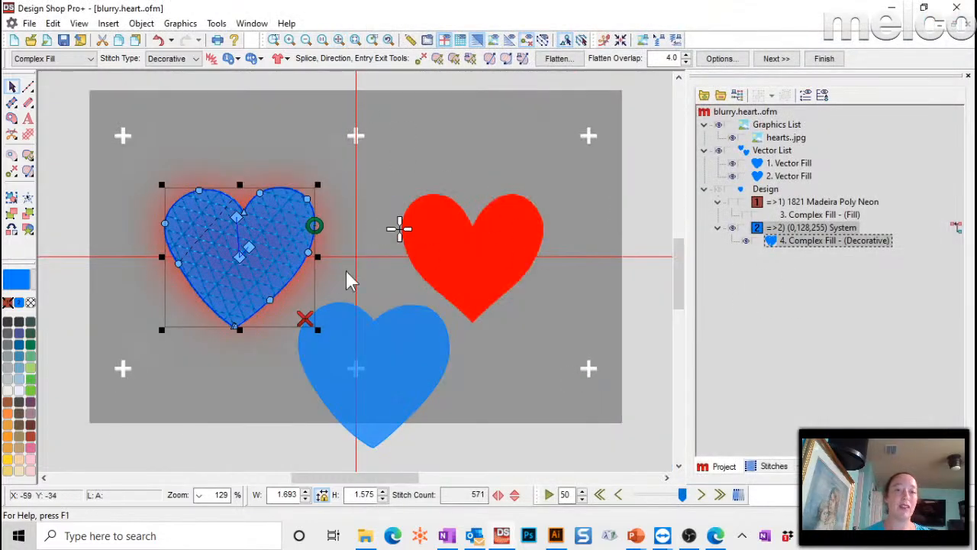
left_click_drag(268, 266, 236, 400)
left_click(243, 249)
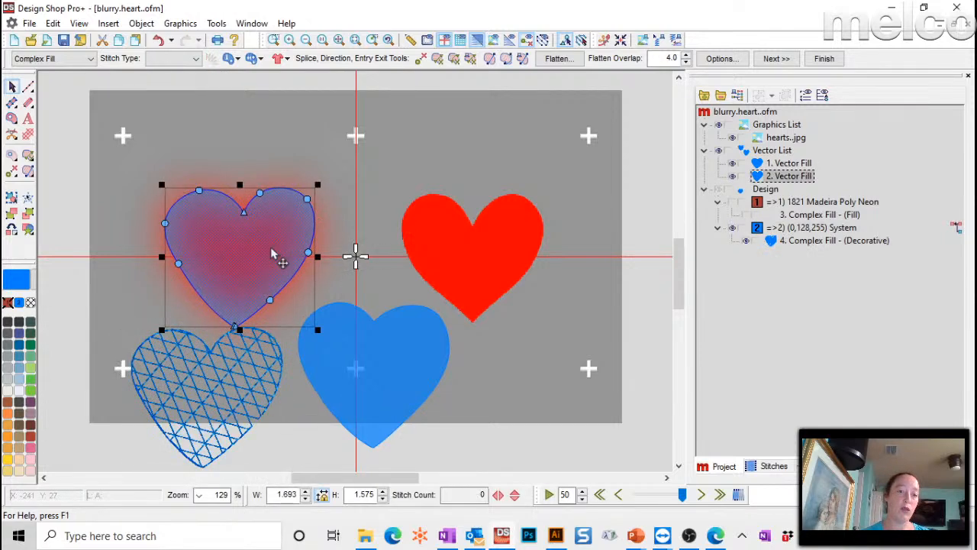
left_click_drag(275, 253, 87, 197)
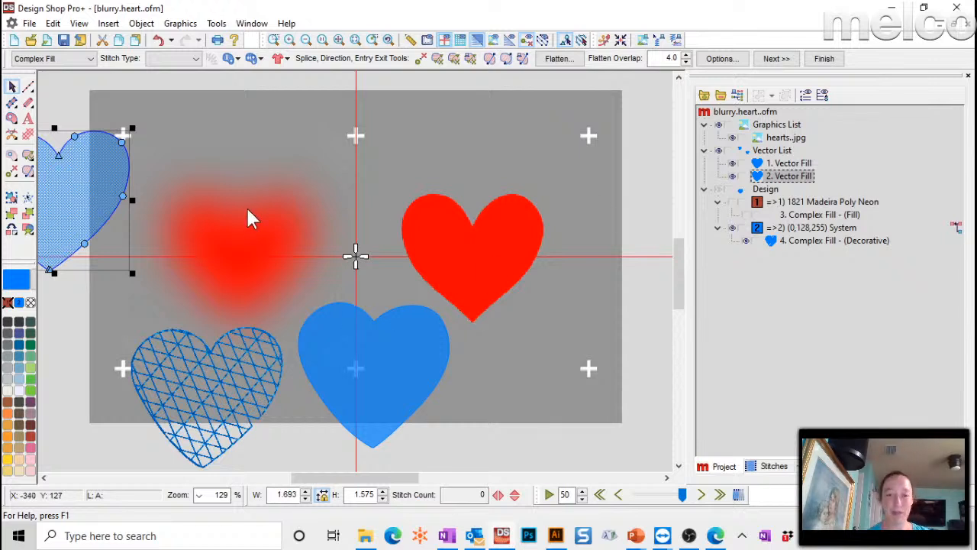
left_click(635, 536)
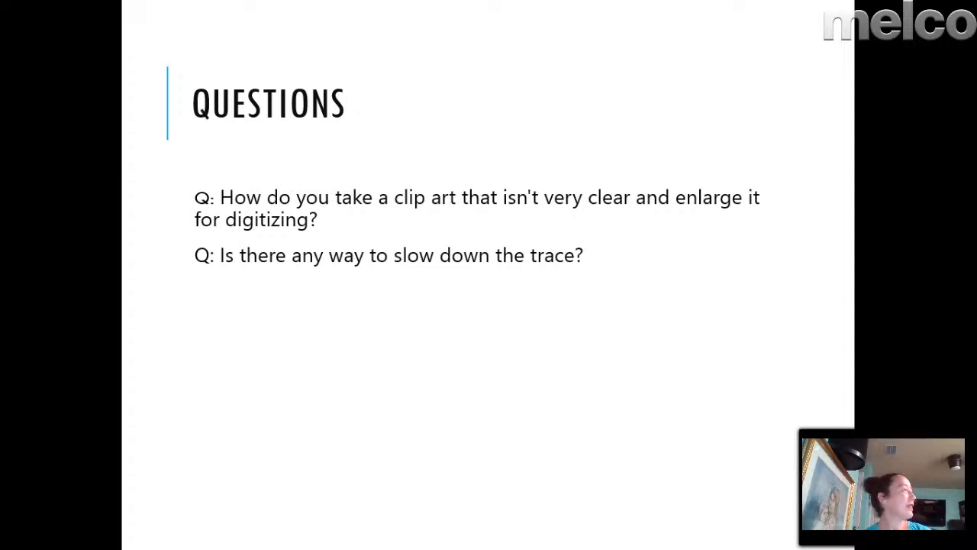
- Page between the Questions and End slides, then return to Design Shop Pro+
key("Right")
key("Left")
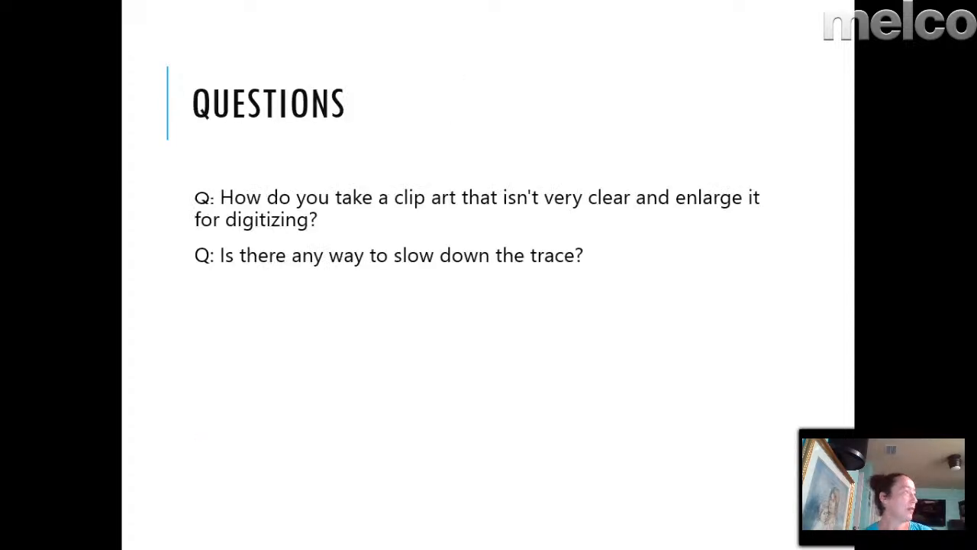
key("Right")
key("Left")
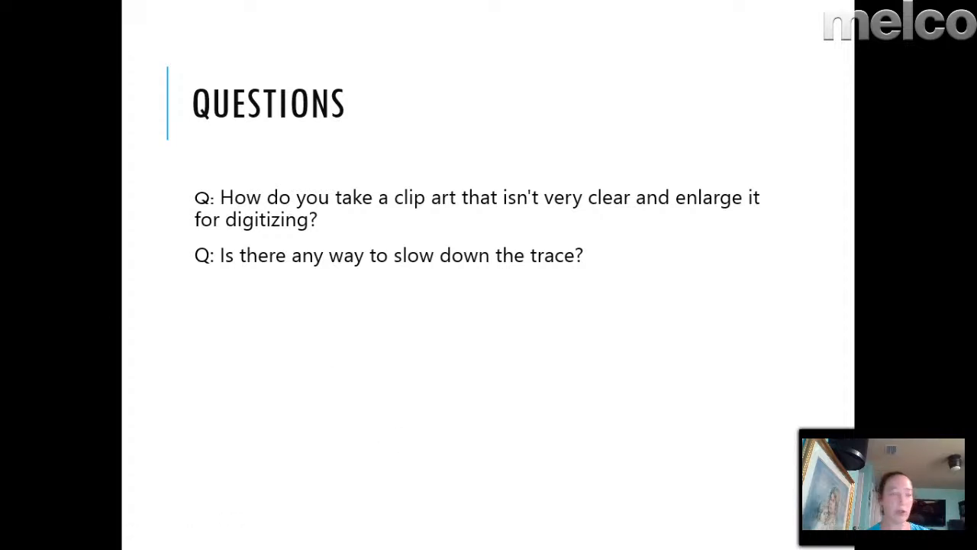
key("alt+Tab")
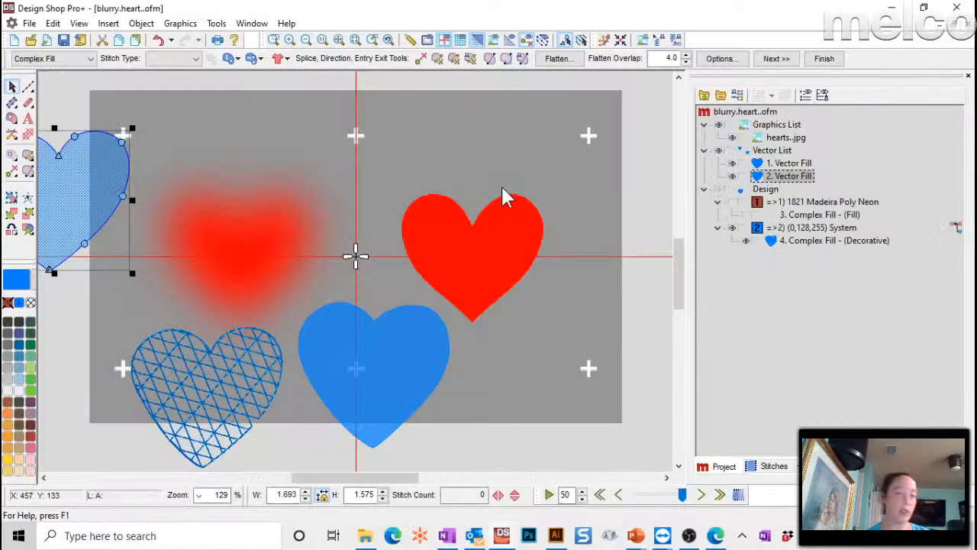
- Open the start.stop.ofm design from the File menu
left_click(31, 22)
left_click(57, 59)
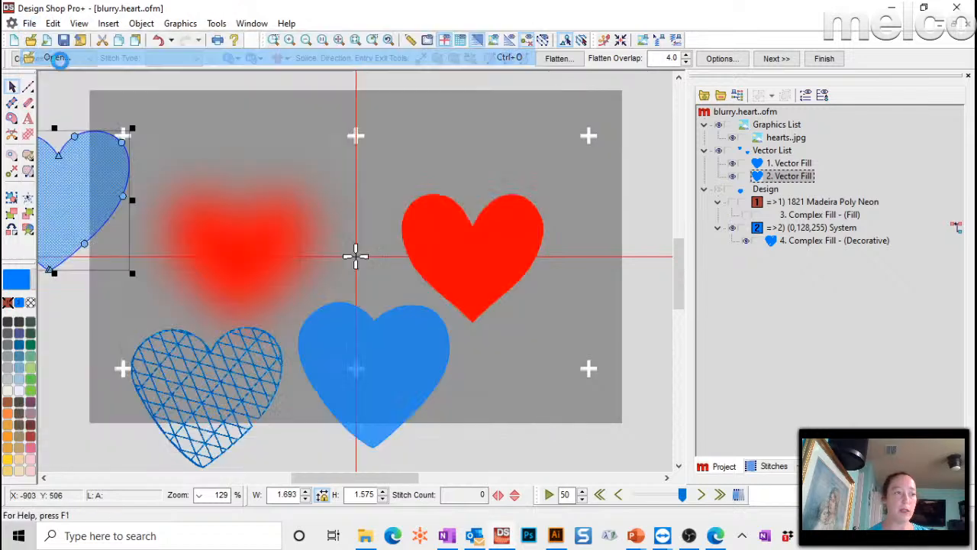
scroll(492, 290, "down", 1)
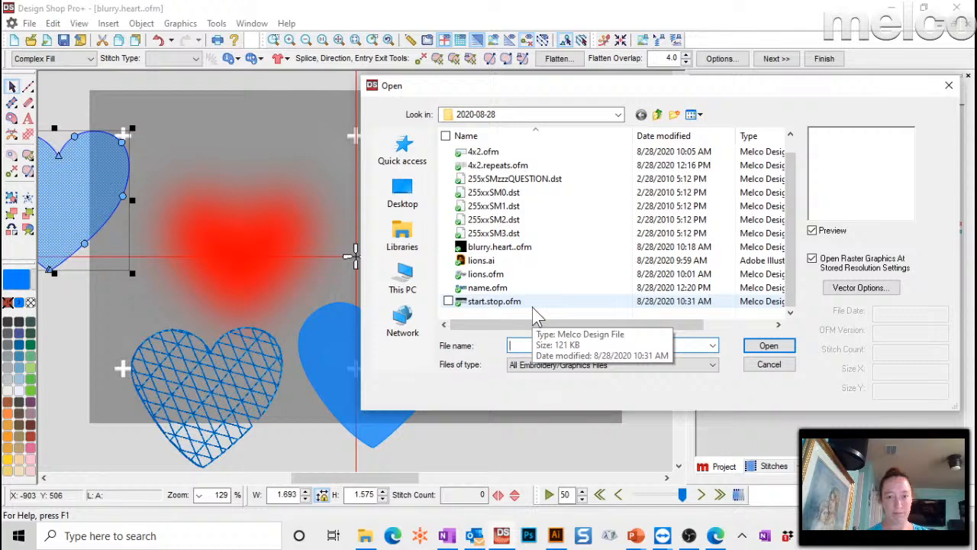
left_click(500, 303)
double_click(501, 303)
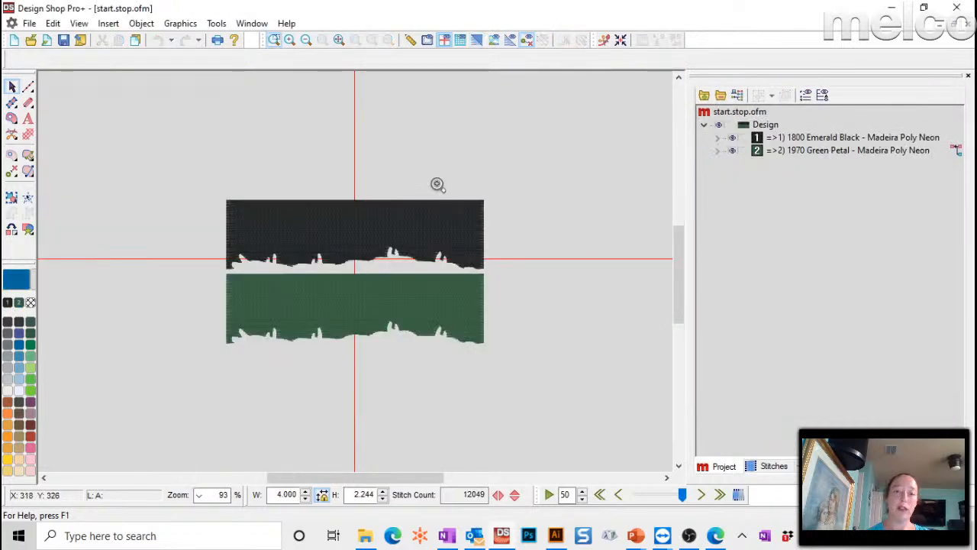
- Hide the black thread's fifth element, the last Complex Fill, and zoom into the top-right stitch tips
left_click_drag(439, 184, 525, 241)
left_click(717, 137)
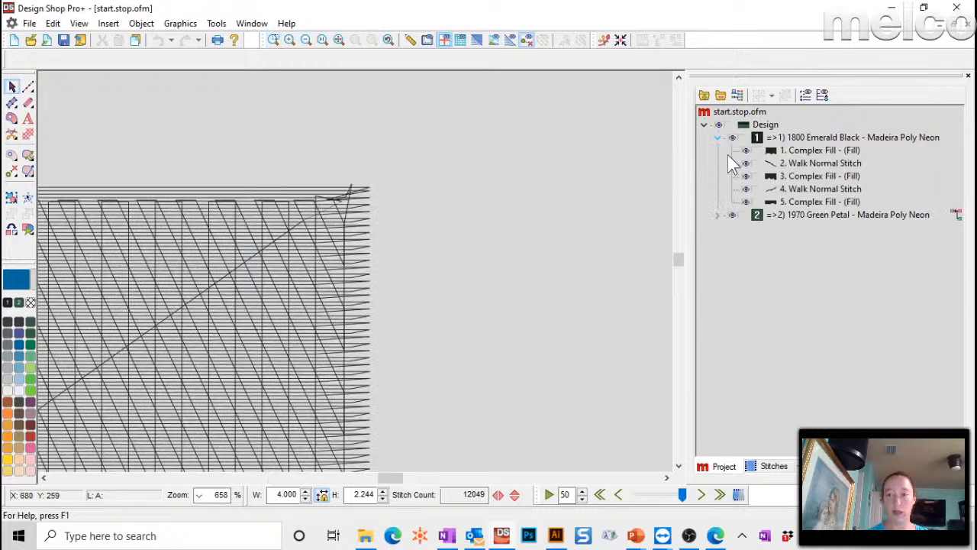
left_click(746, 202)
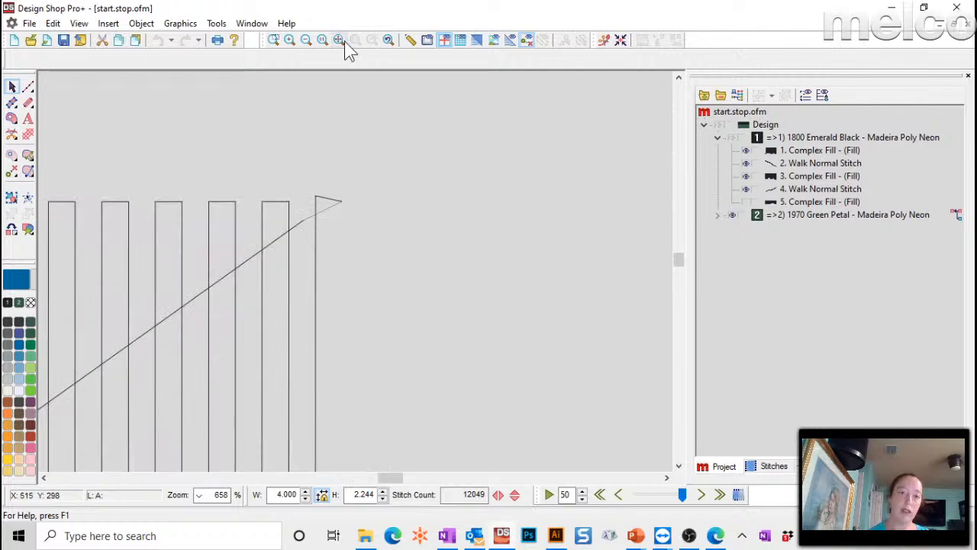
left_click(344, 41)
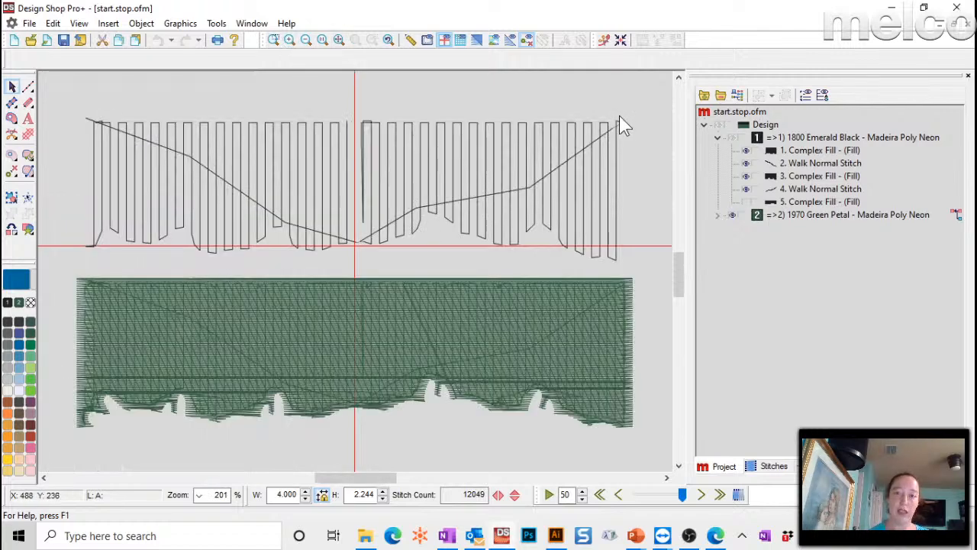
left_click(277, 43)
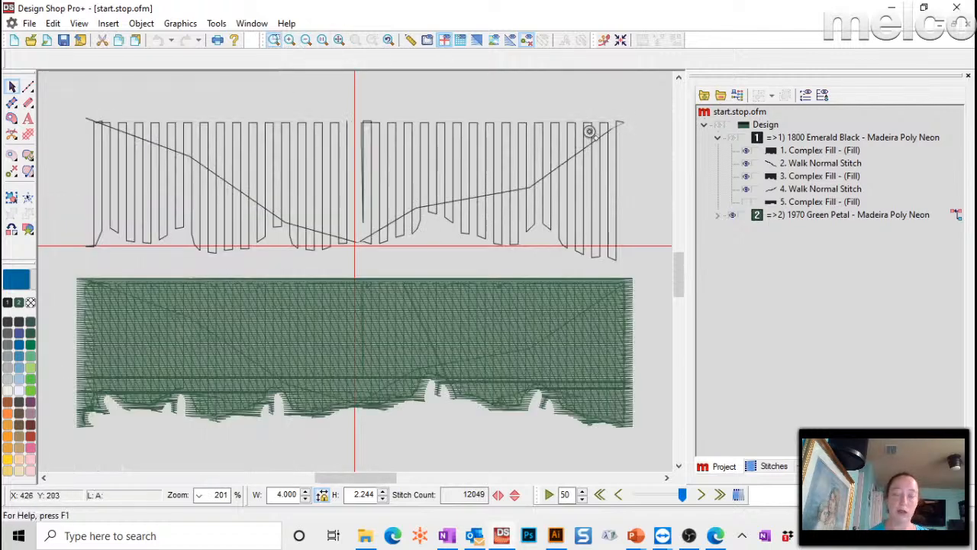
left_click_drag(588, 112, 642, 145)
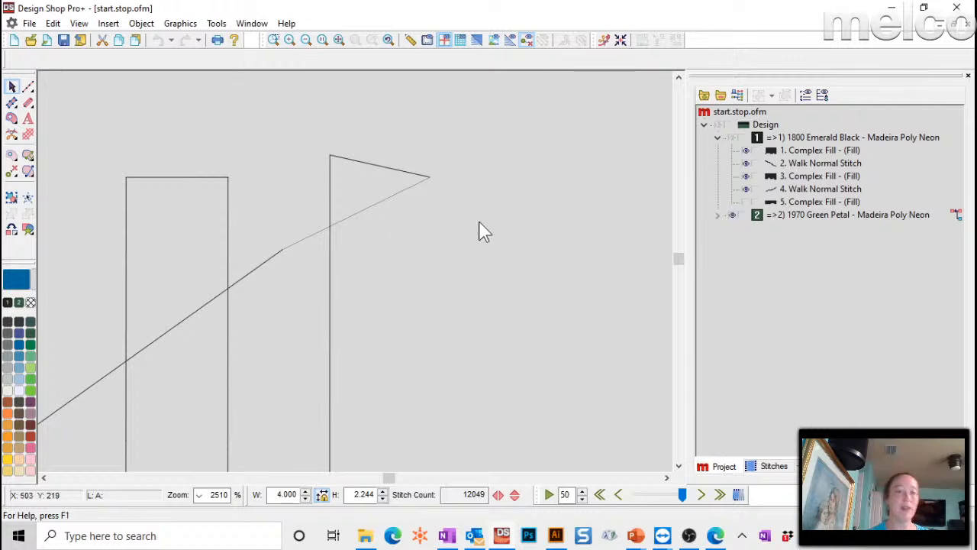
- Select 3. Complex Fill and lower its density to 29.9
left_click(231, 275)
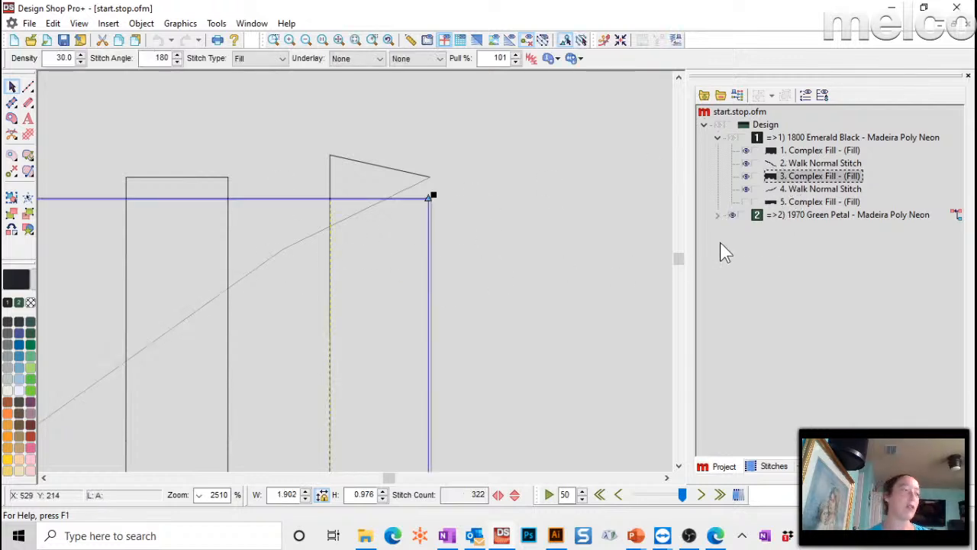
left_click(538, 172)
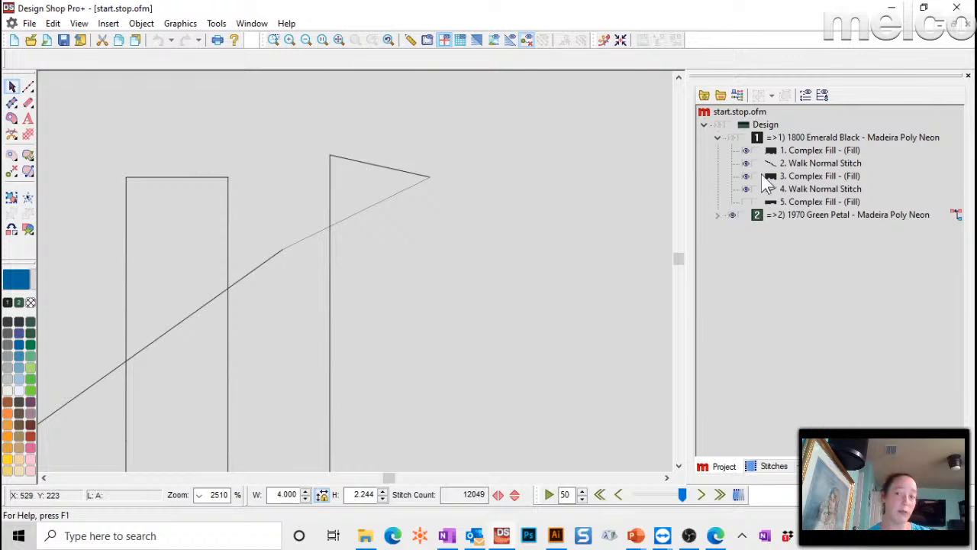
left_click(794, 189)
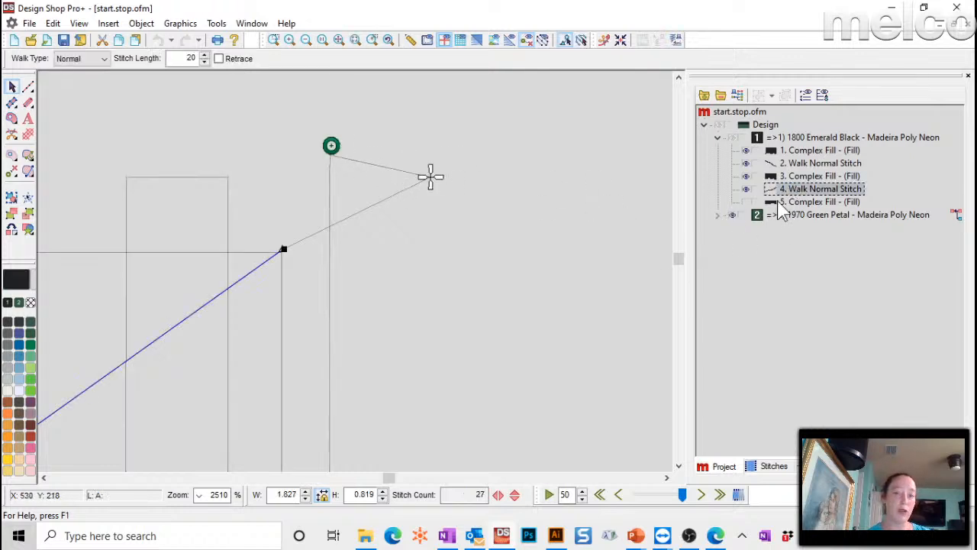
left_click(794, 177)
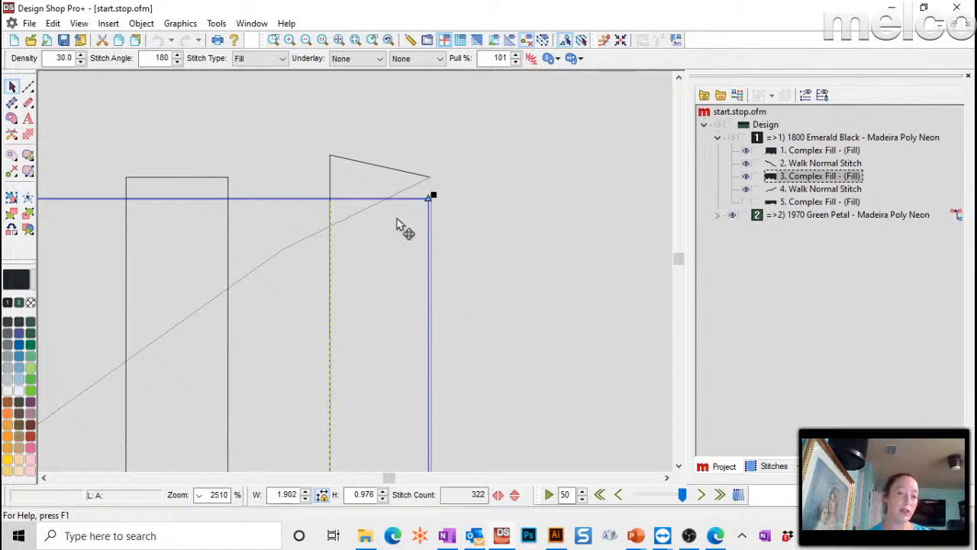
scroll(512, 302, "down", 3)
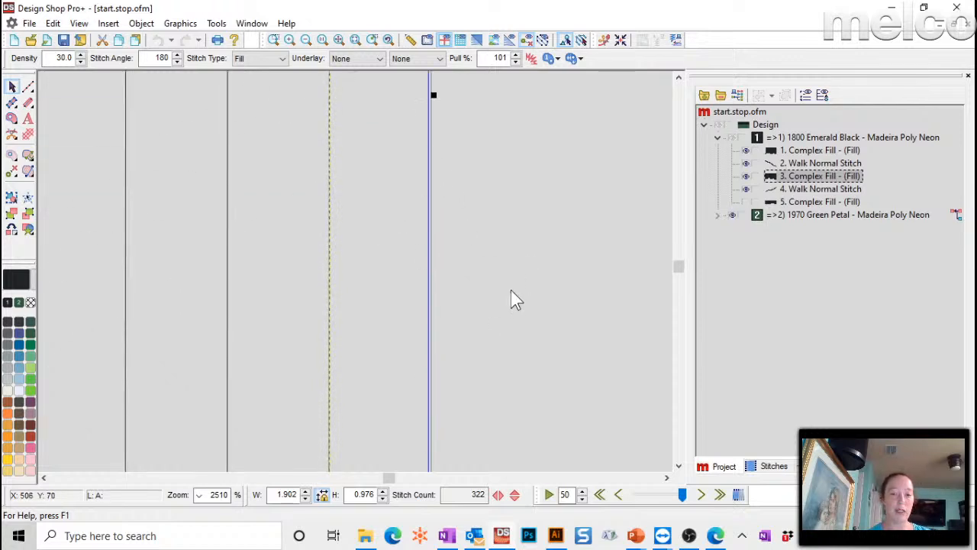
scroll(508, 274, "up", 2)
scroll(372, 252, "down", 3)
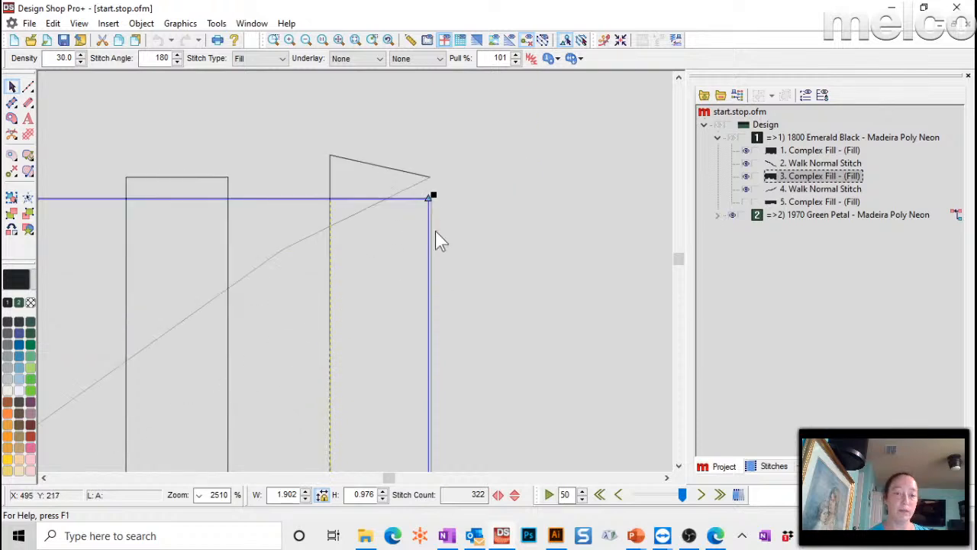
scroll(456, 206, "up", 2)
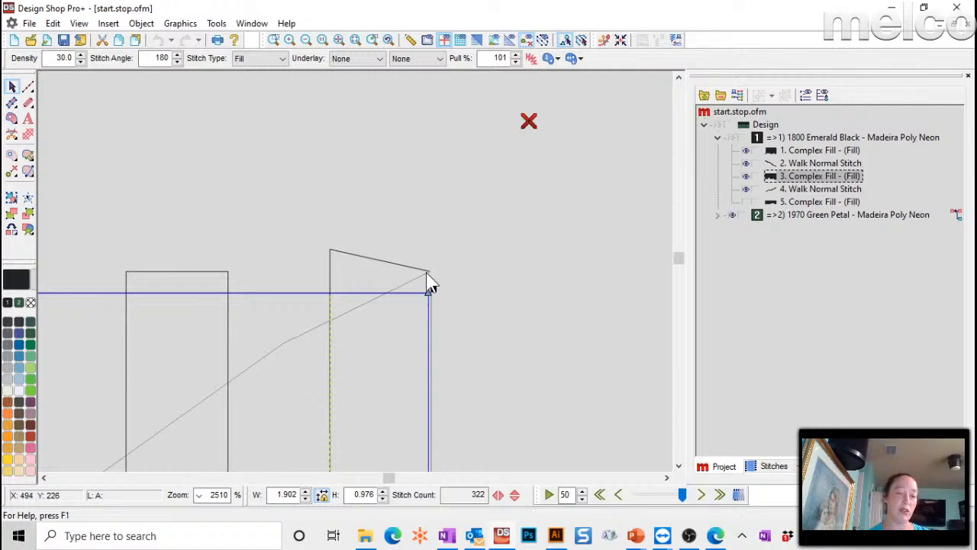
left_click(81, 61)
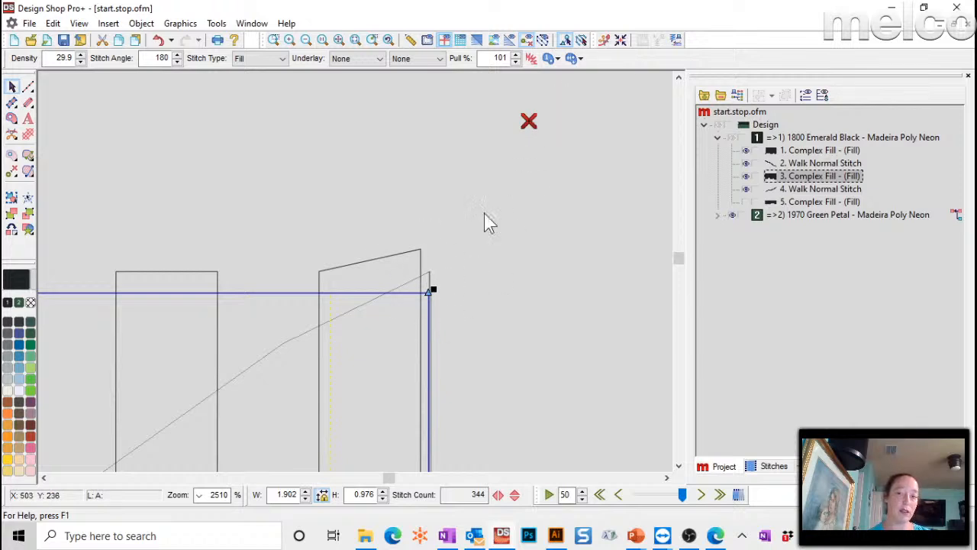
- Move the fill's stop point to its top-right corner and extend 4. Walk Normal Stitch to end there
mouse_move(529, 122)
left_mouse_down()
mouse_move(458, 290)
mouse_move(439, 286)
left_mouse_up()
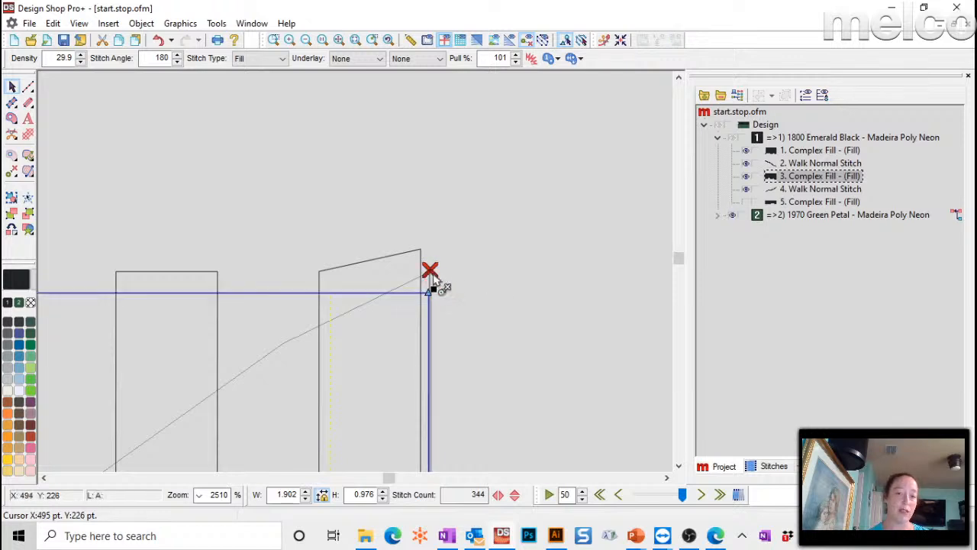
left_click(770, 189)
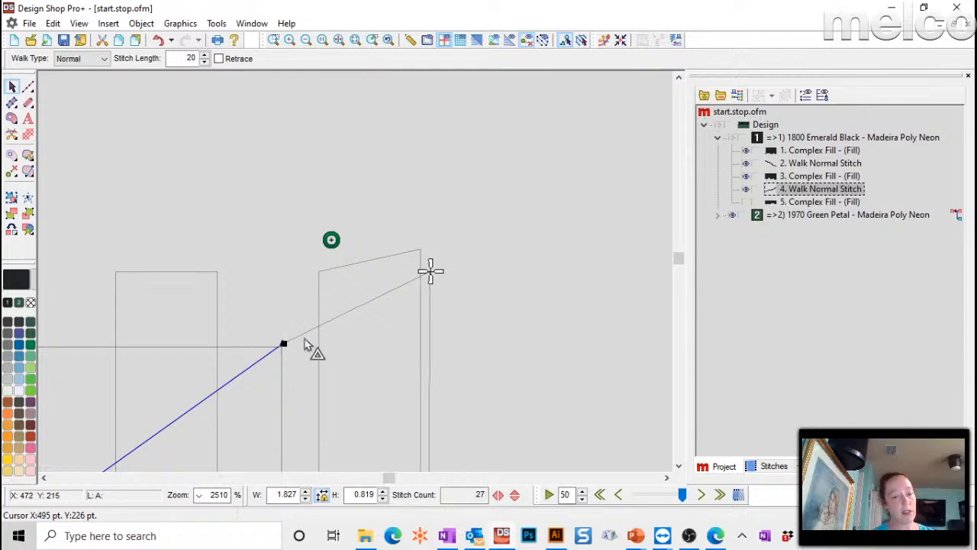
left_click(429, 273)
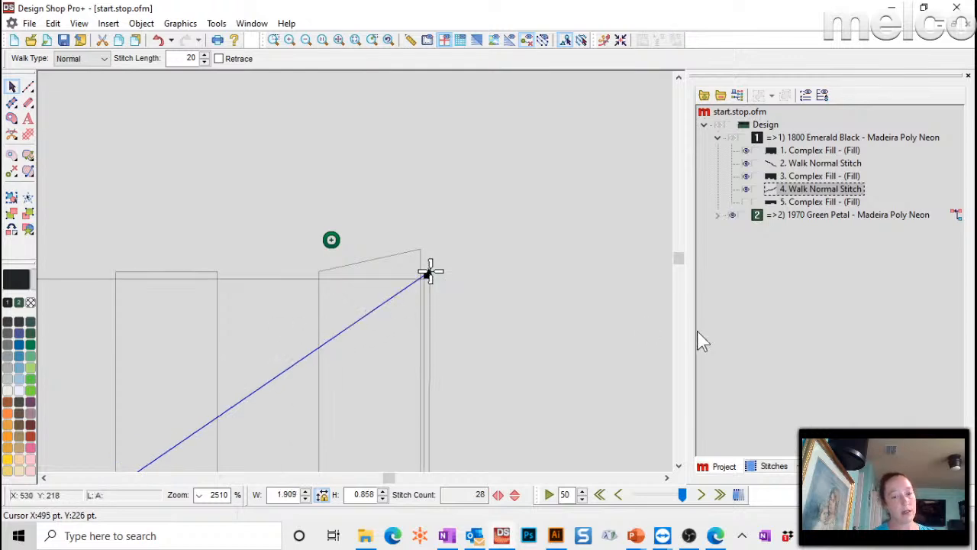
key("Return")
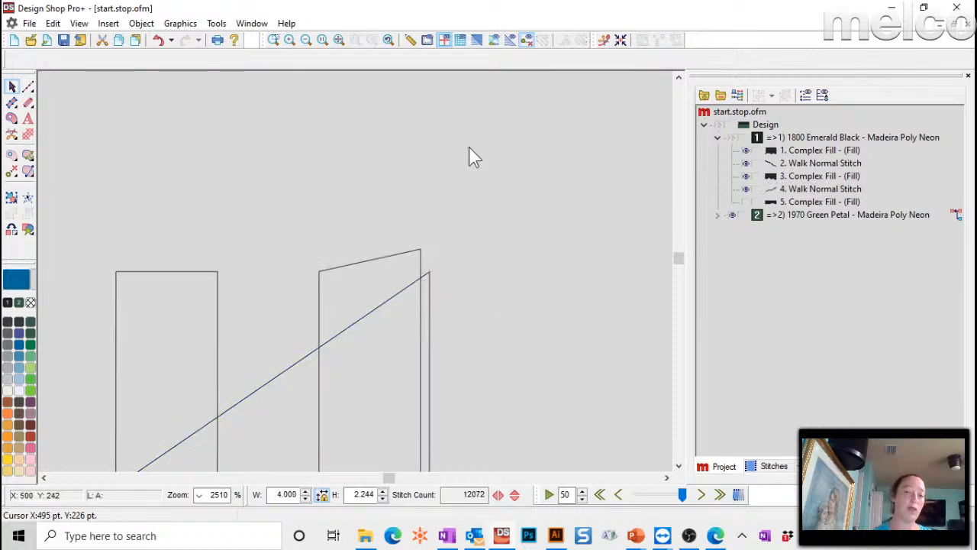
- Hide the green 10. Complex Fill, then advance PowerPoint to the Questions slide
left_click(338, 44)
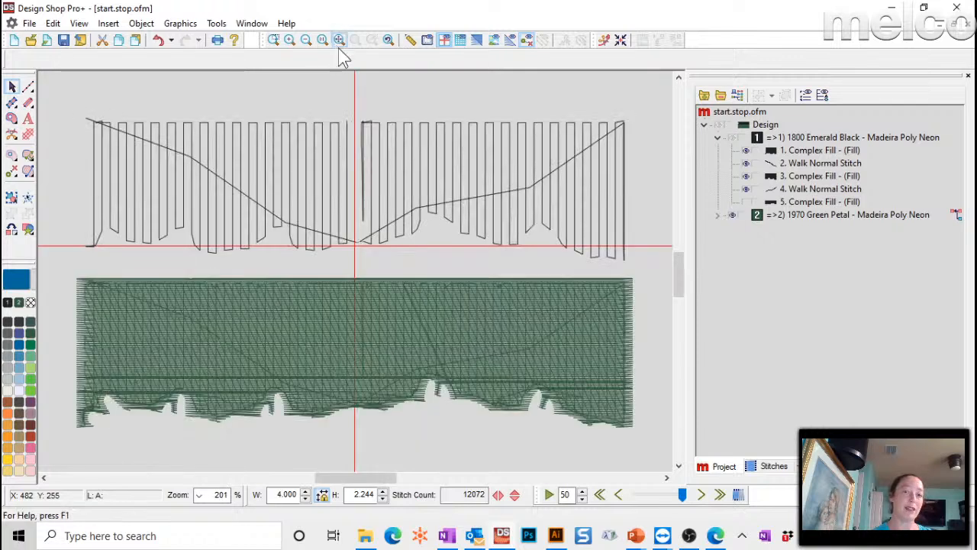
left_click(611, 291)
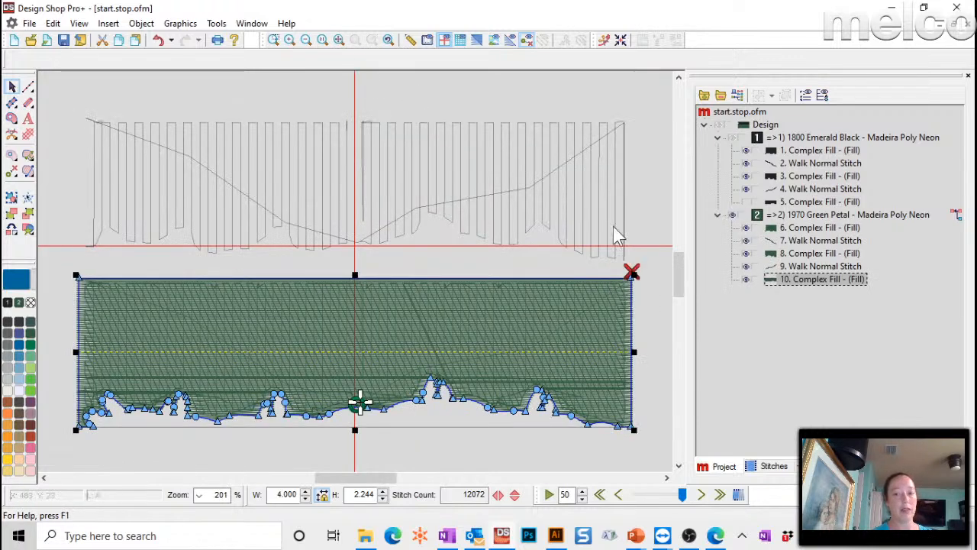
left_click(745, 280)
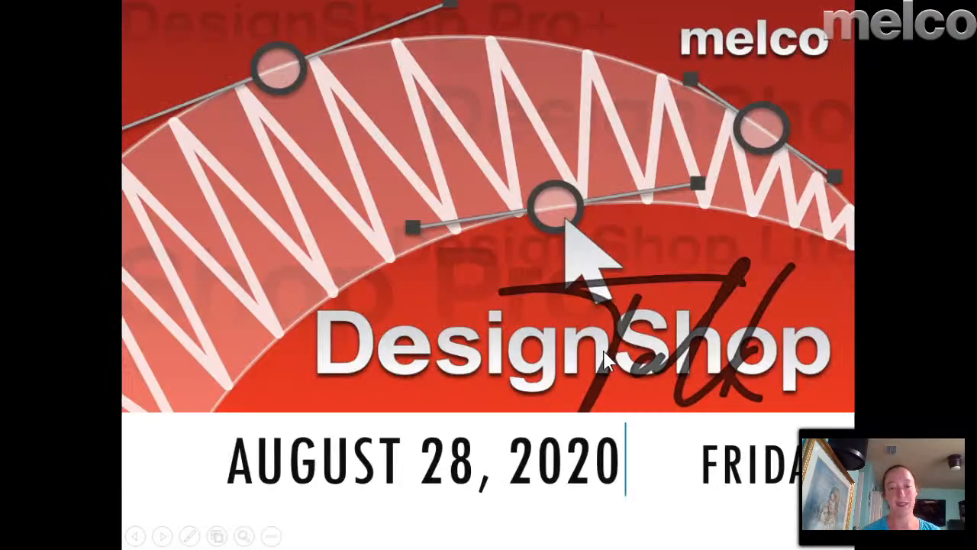
left_click(604, 352)
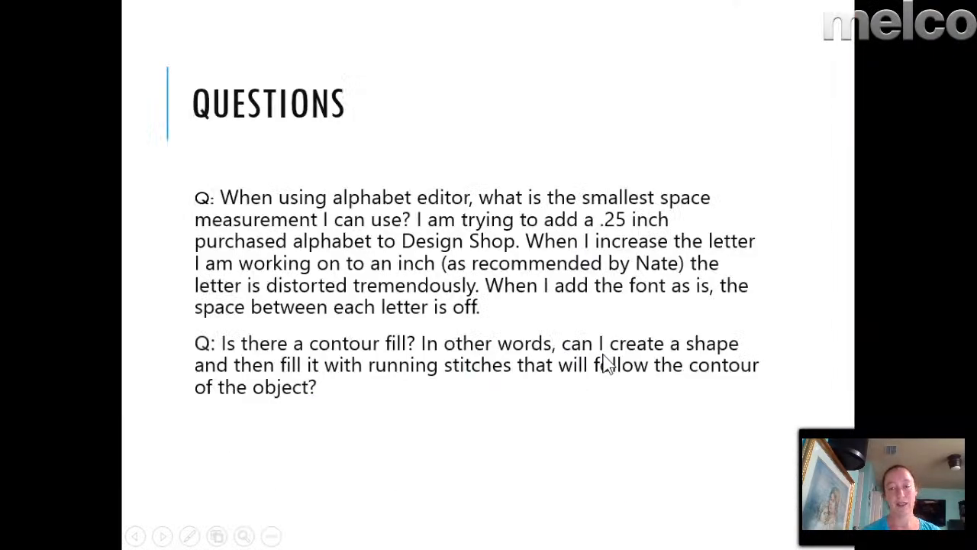